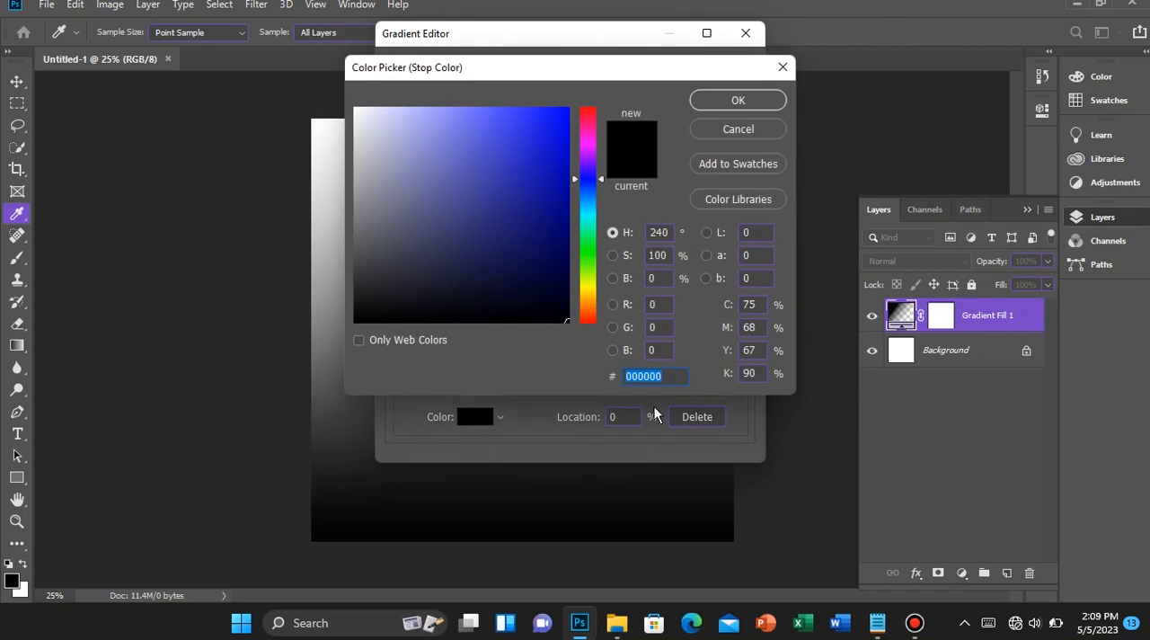
Set the gradient's starting color stop at 0% to hex f7971e
text(f7971e)
key(Return)
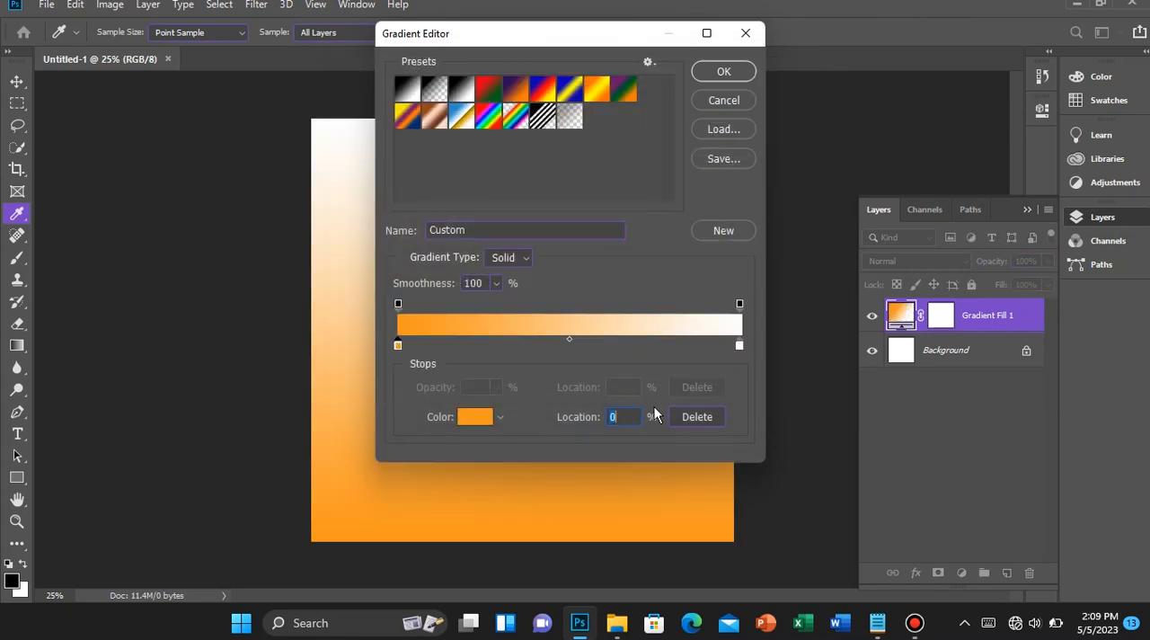
Set the gradient's end color stop at 100% to hex ffcc00 and apply the gradient fill
click(741, 347)
click(483, 415)
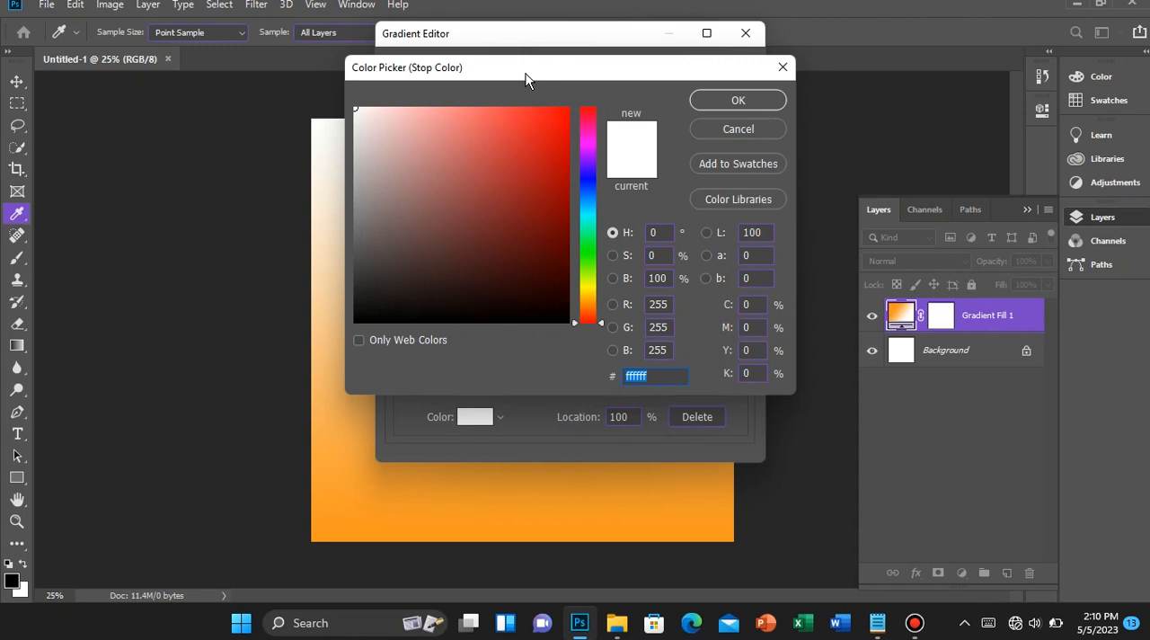
drag(526, 79, 529, 94)
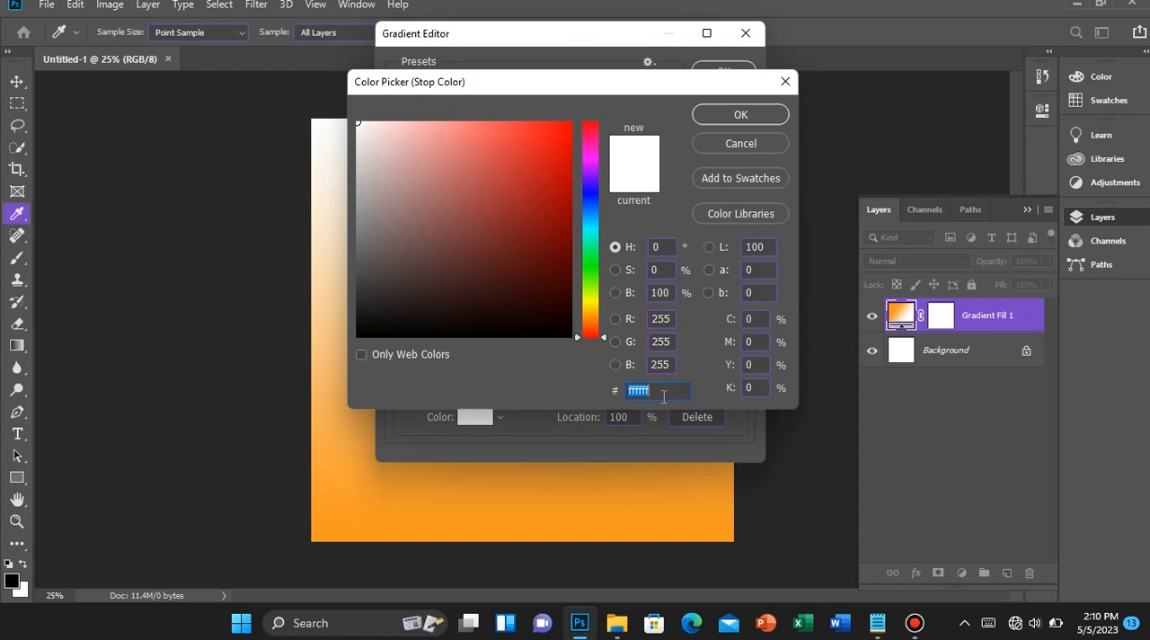
text(ff)
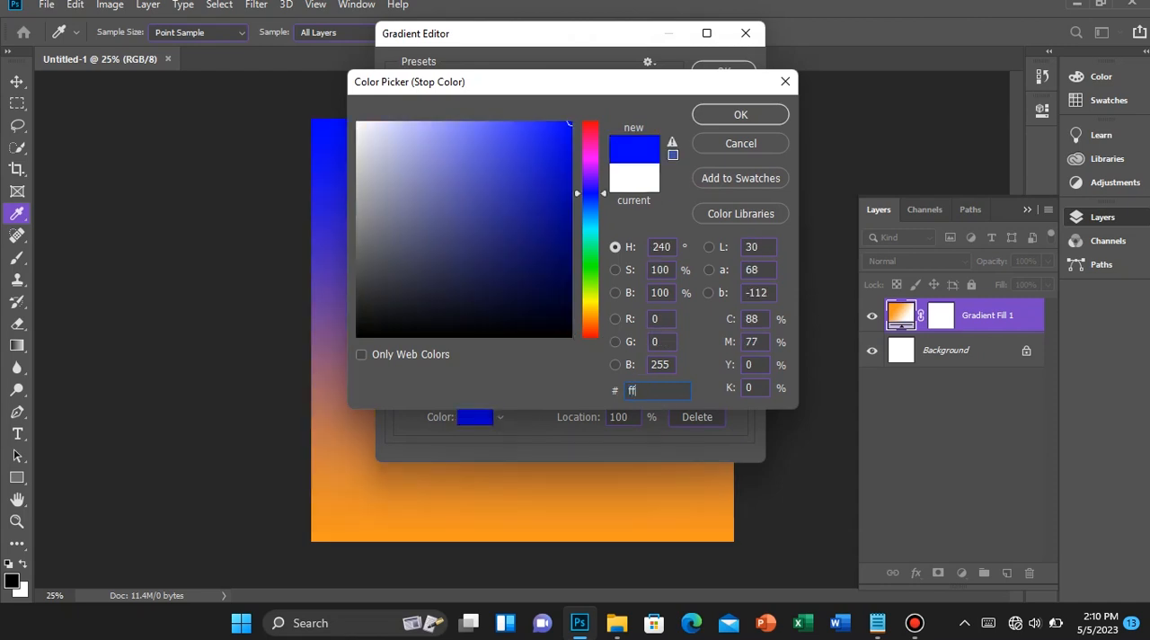
text(cc00)
key(Return)
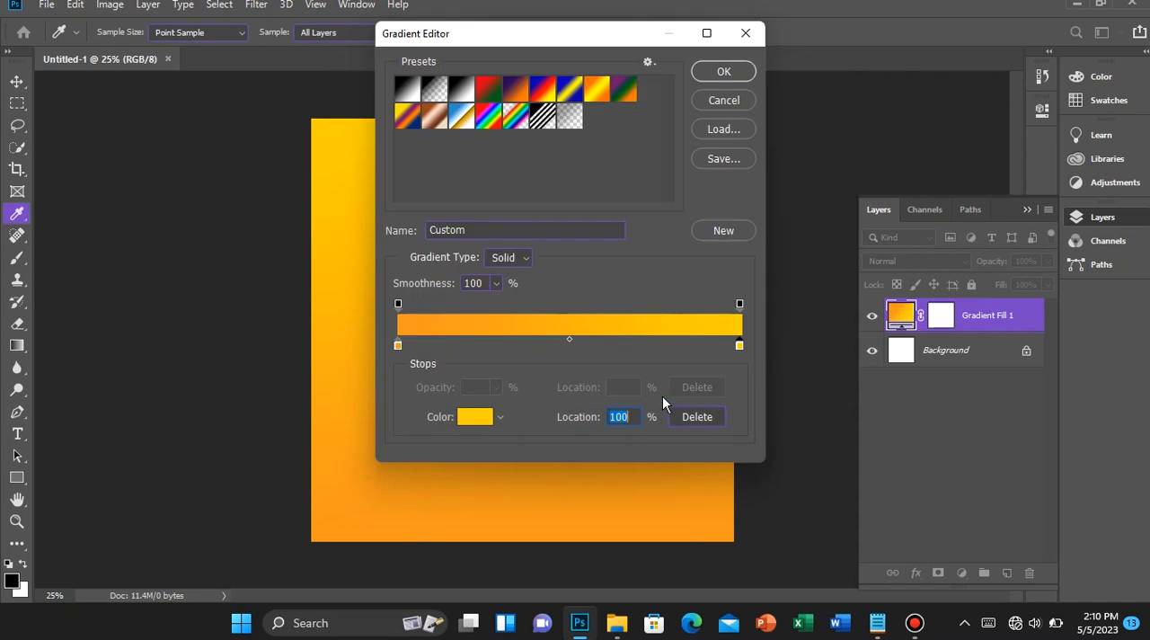
click(721, 72)
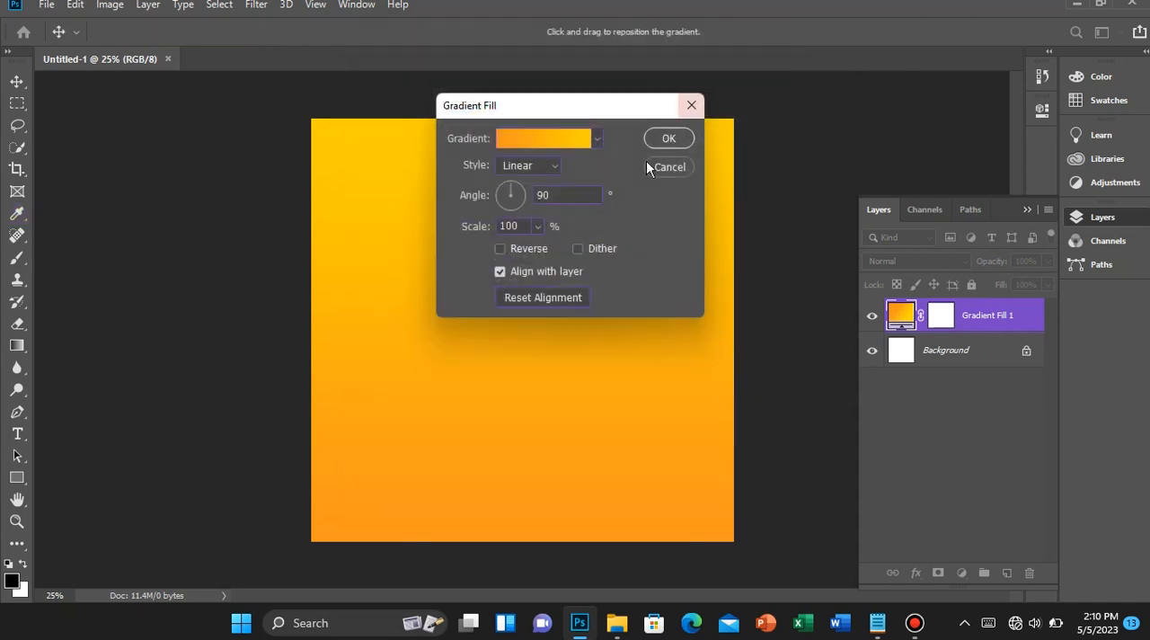
double_click(537, 194)
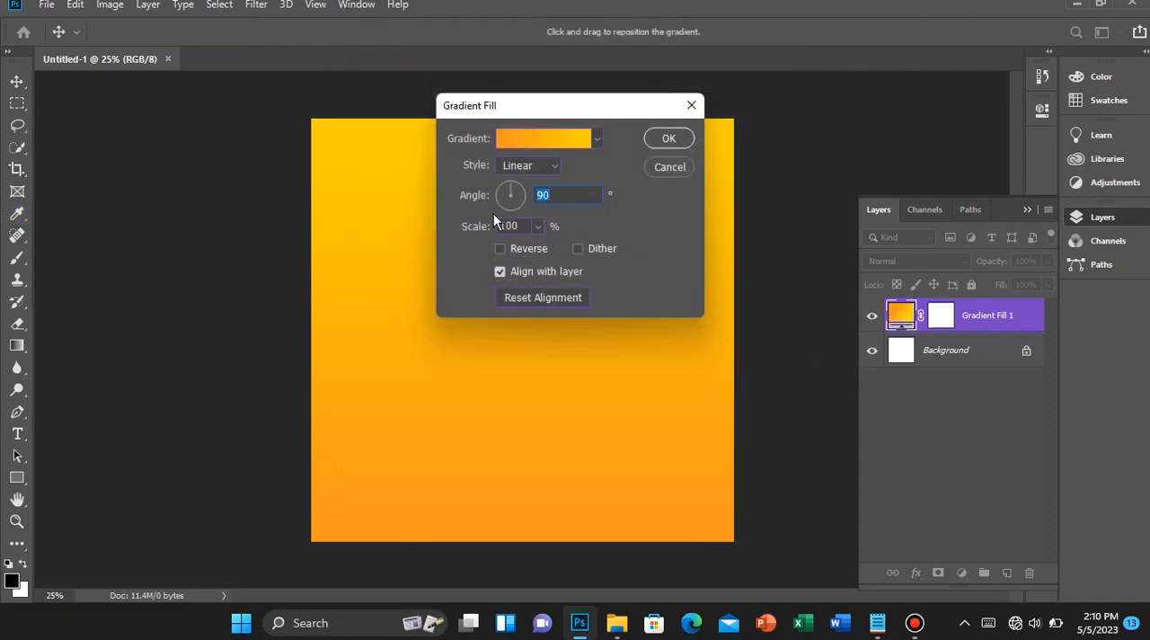
click(670, 138)
Place the 9 (2) image from the Assets folder into the document and scale it to about 149% so it covers the canvas
click(44, 7)
click(531, 293)
mouse_move(611, 629)
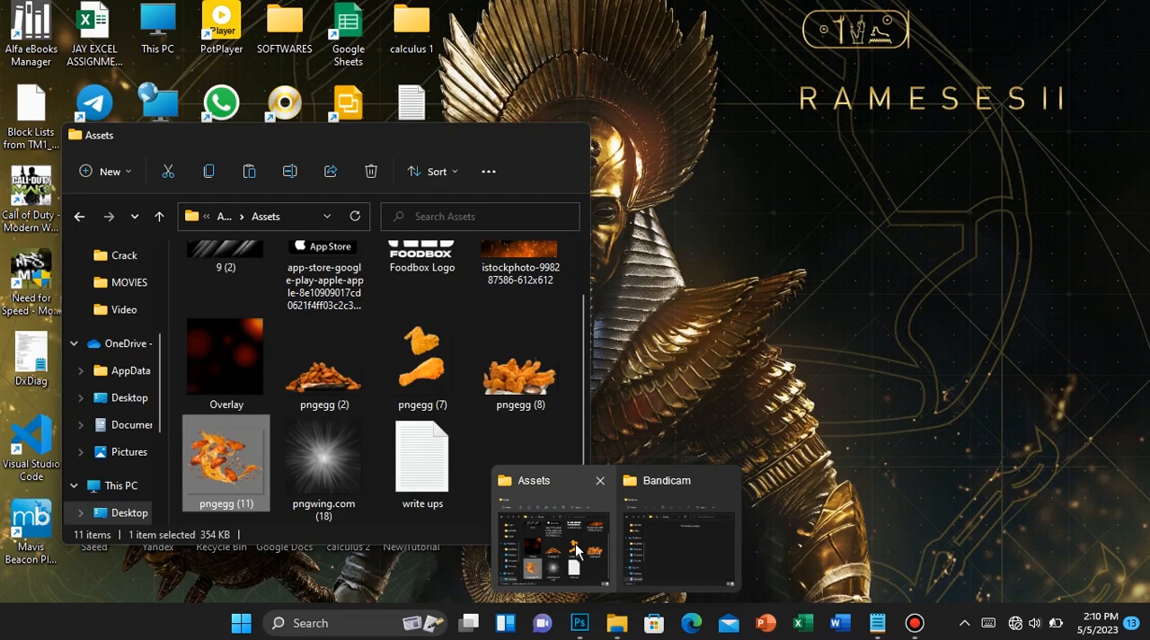
click(581, 548)
drag(220, 303, 526, 326)
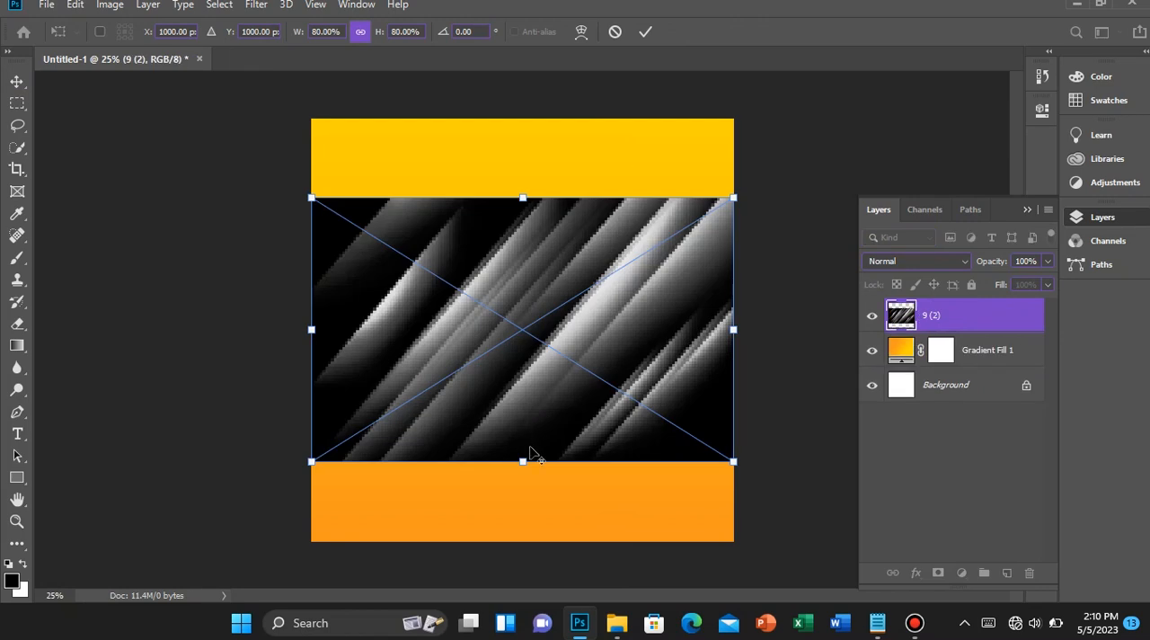
drag(525, 467, 540, 535)
drag(527, 196, 539, 154)
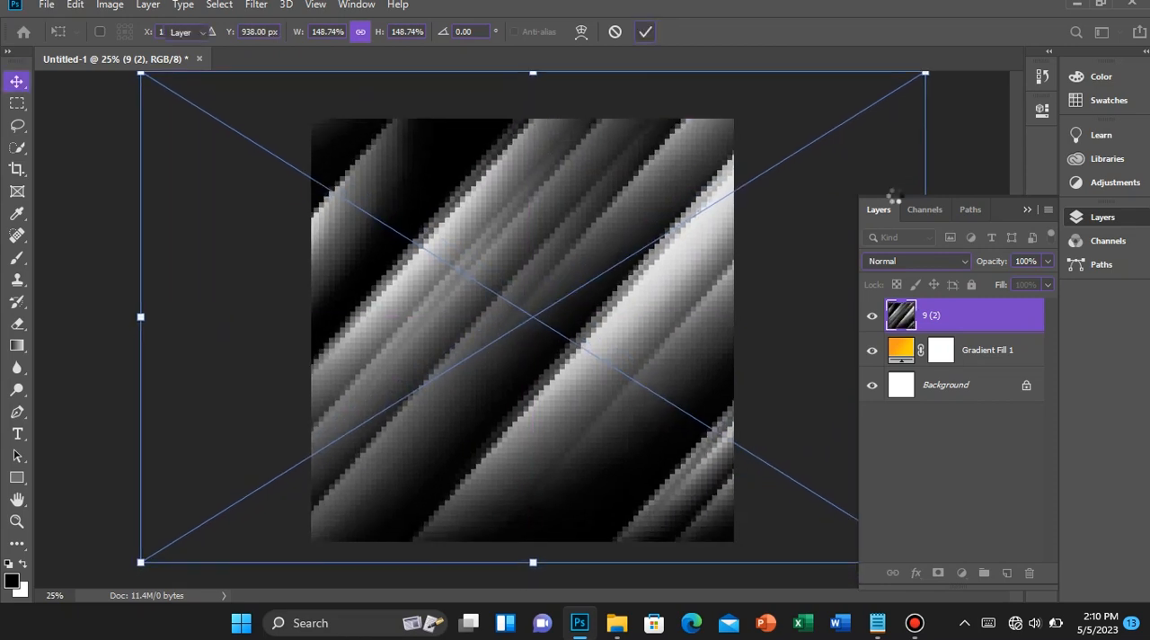
key(Return)
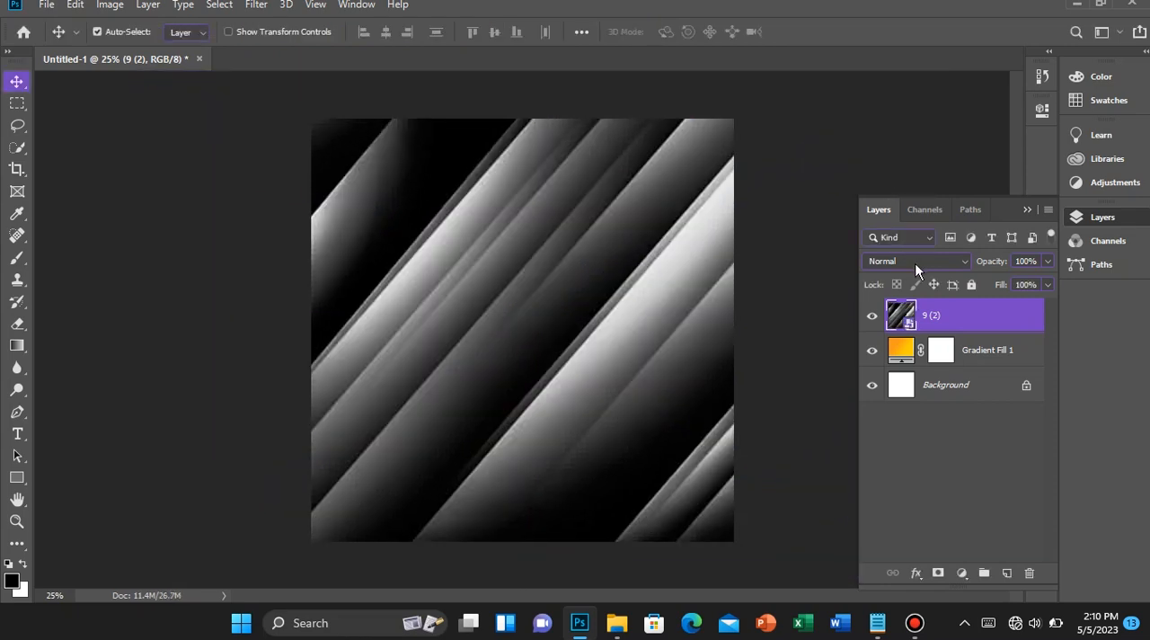
Set the 9 (2) layer's blend mode to Difference, with 35% opacity and 10% fill
click(916, 263)
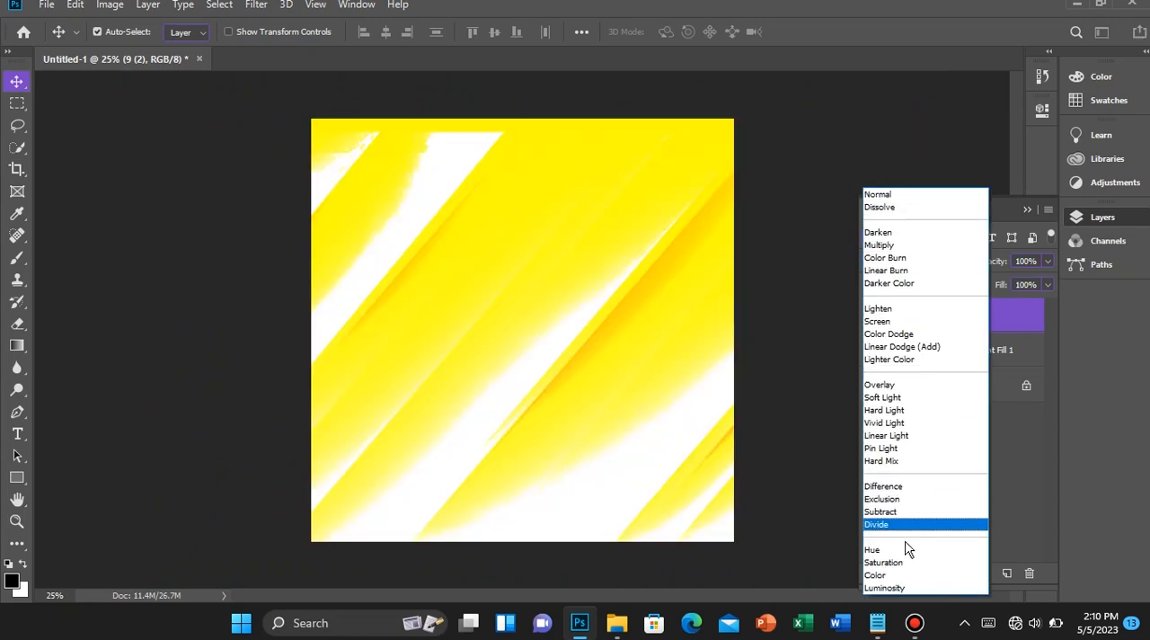
click(903, 486)
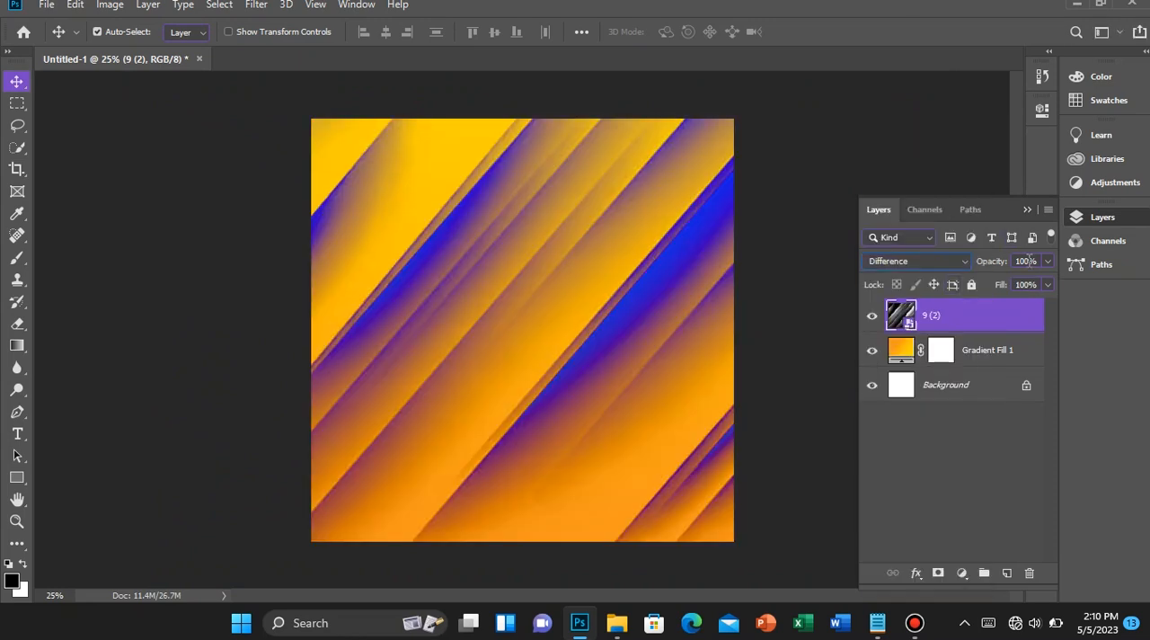
click(1030, 259)
text(35)
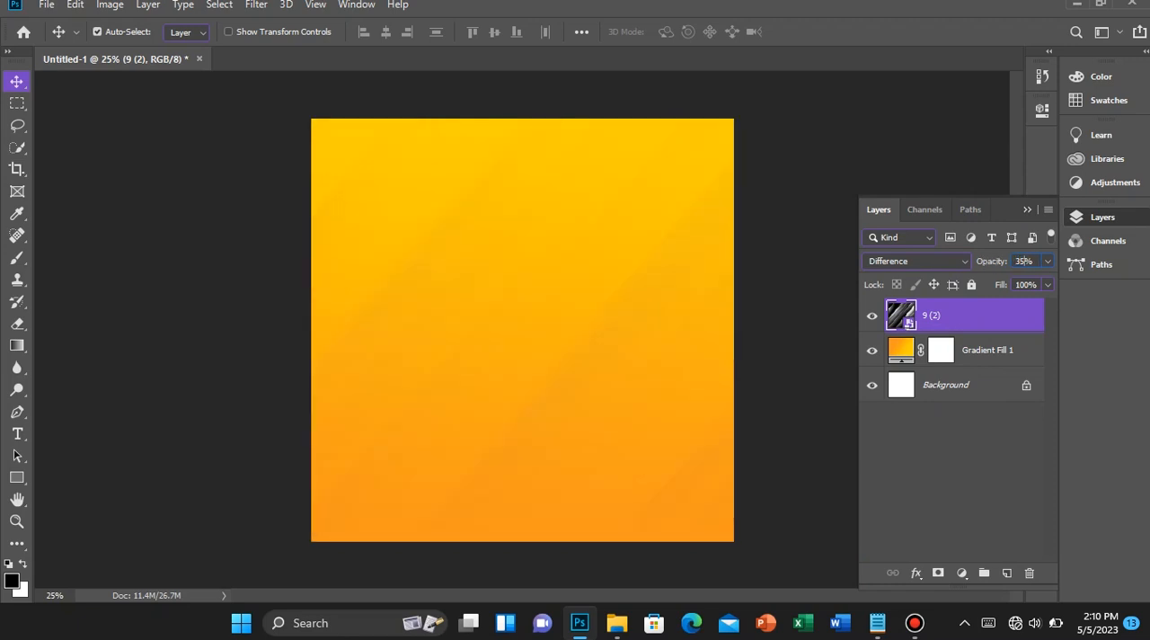
key(Tab)
text(10)
click(45, 5)
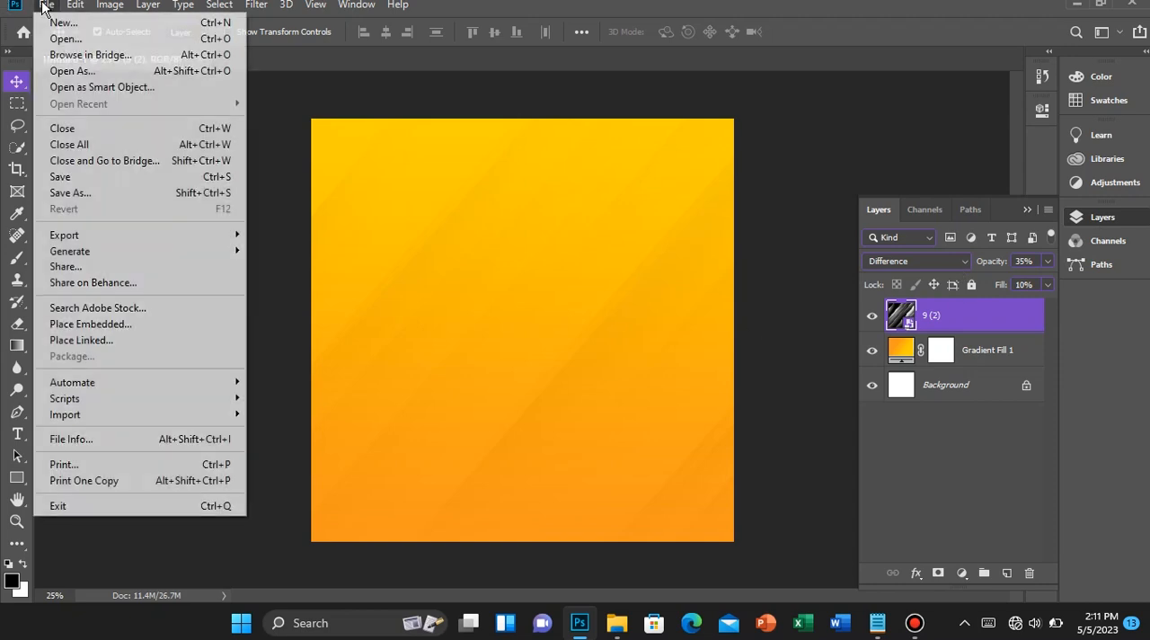
click(130, 319)
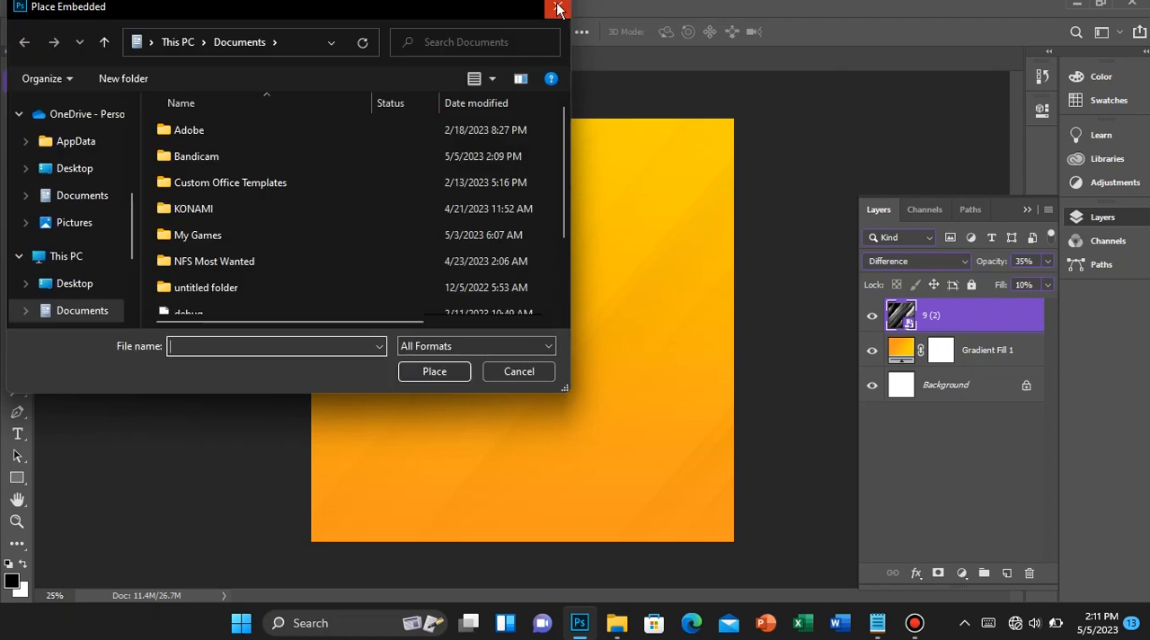
click(558, 9)
Place the pngwing.com (18) light burst from the Assets folder over the canvas at its default placement size
click(617, 630)
click(618, 630)
click(617, 630)
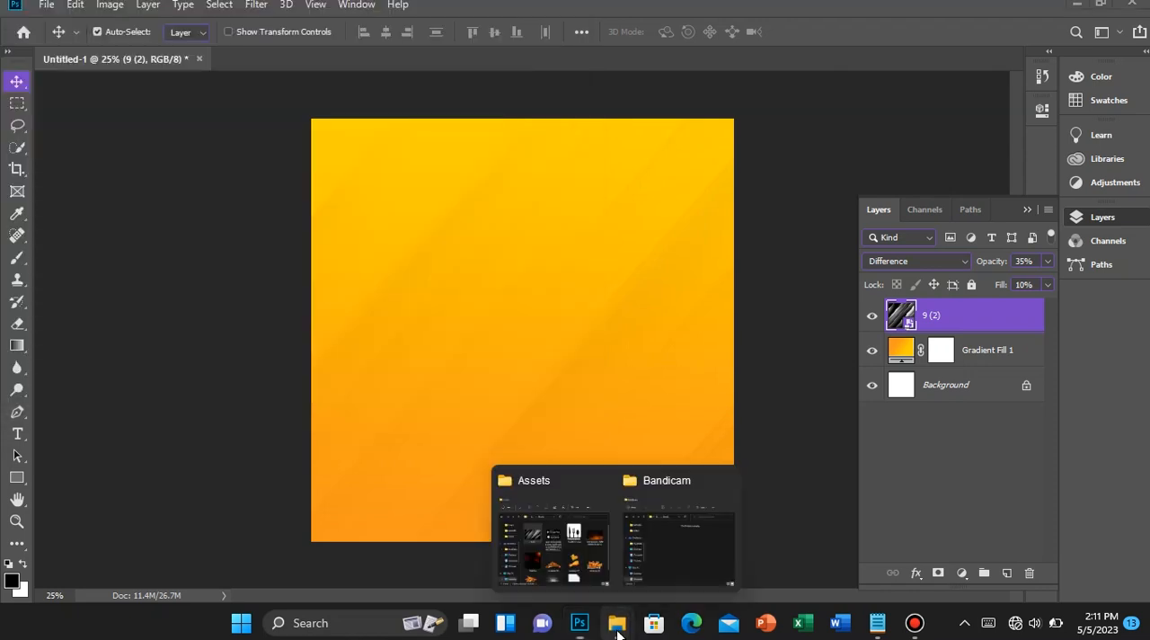
click(517, 520)
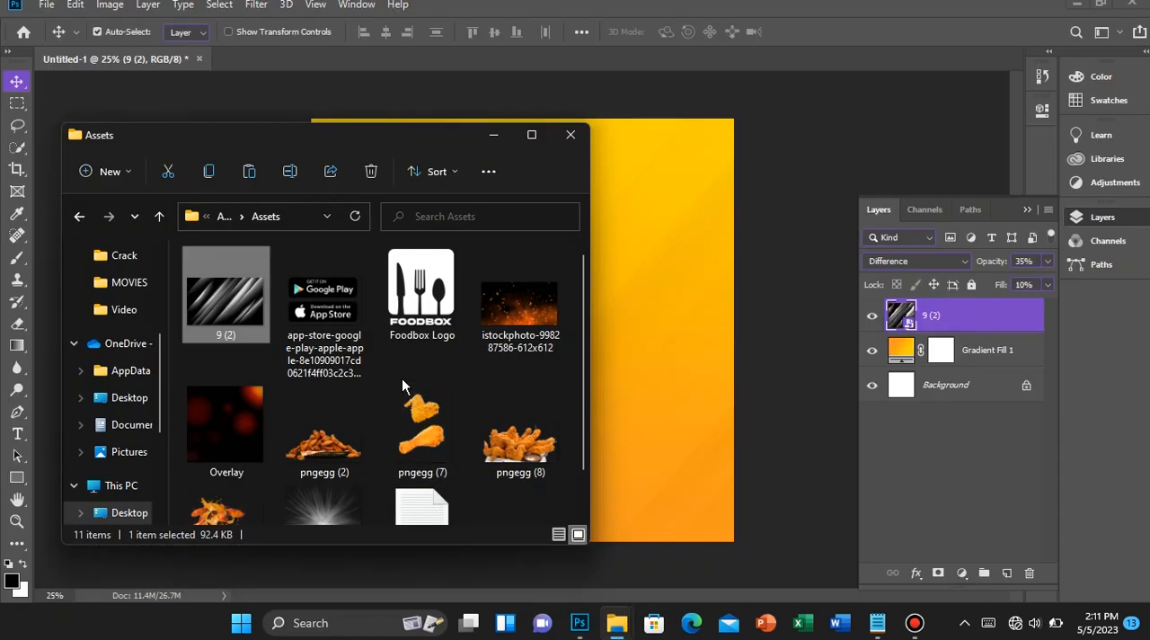
scroll(401, 377, down, 1)
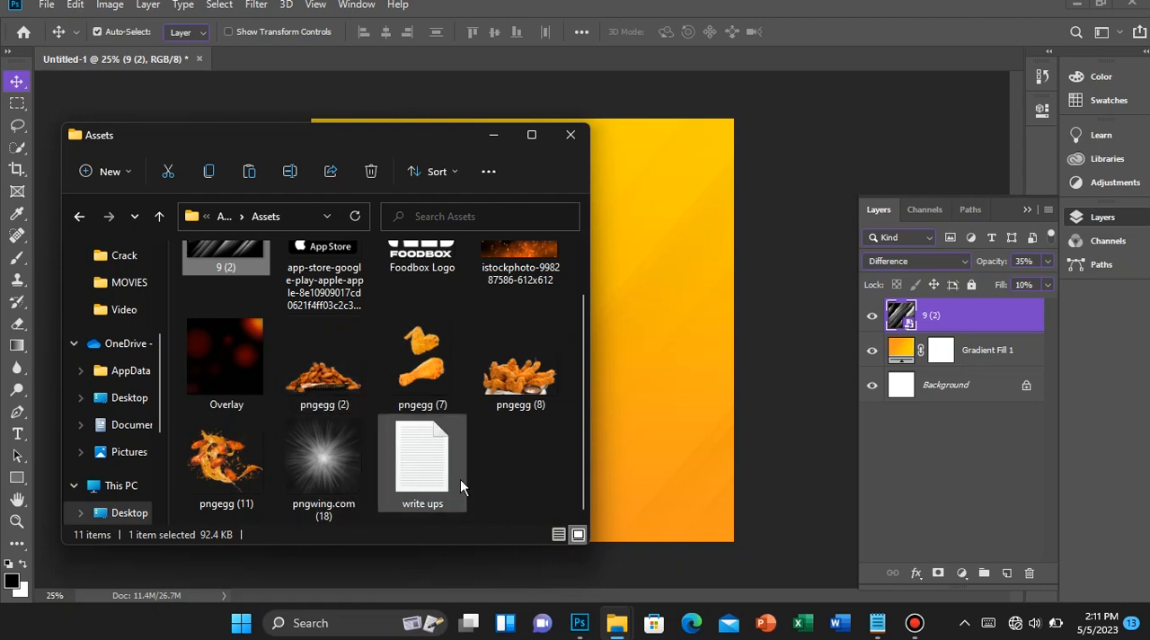
scroll(460, 476, up, 1)
scroll(300, 440, down, 1)
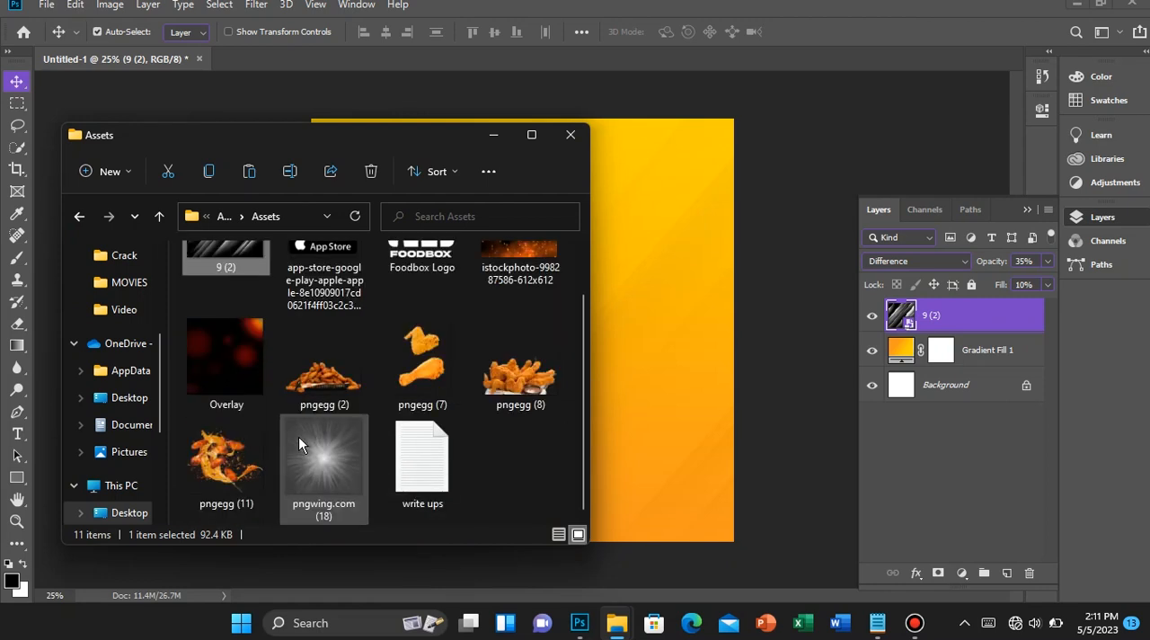
click(682, 345)
mouse_move(556, 413)
mouse_down()
mouse_move(569, 380)
mouse_move(541, 428)
mouse_up()
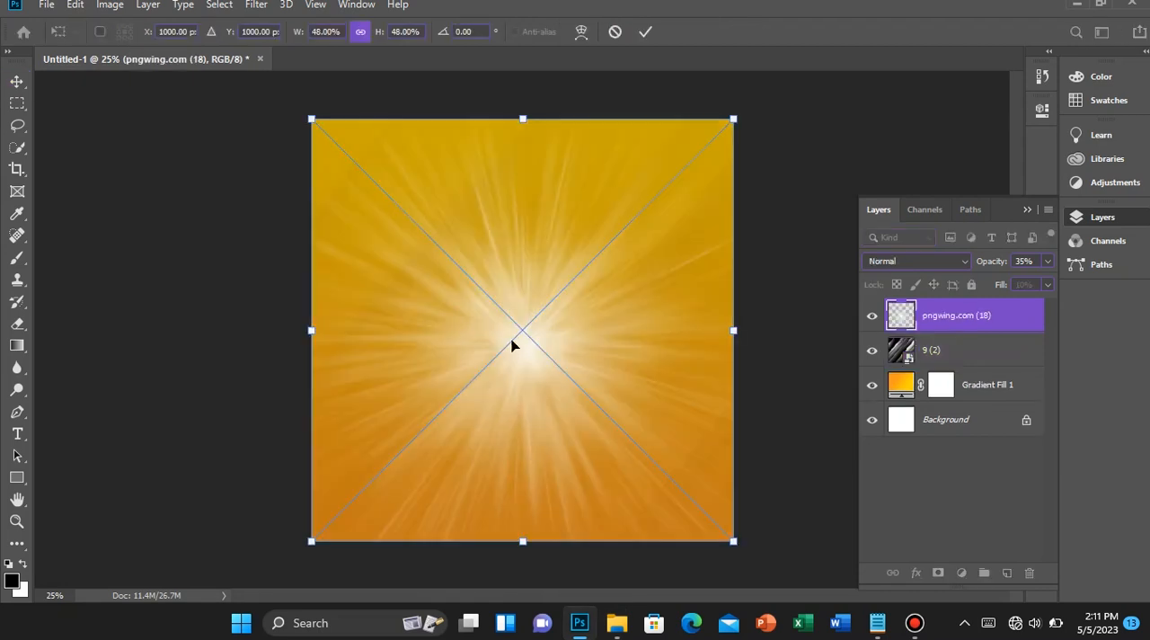
click(643, 34)
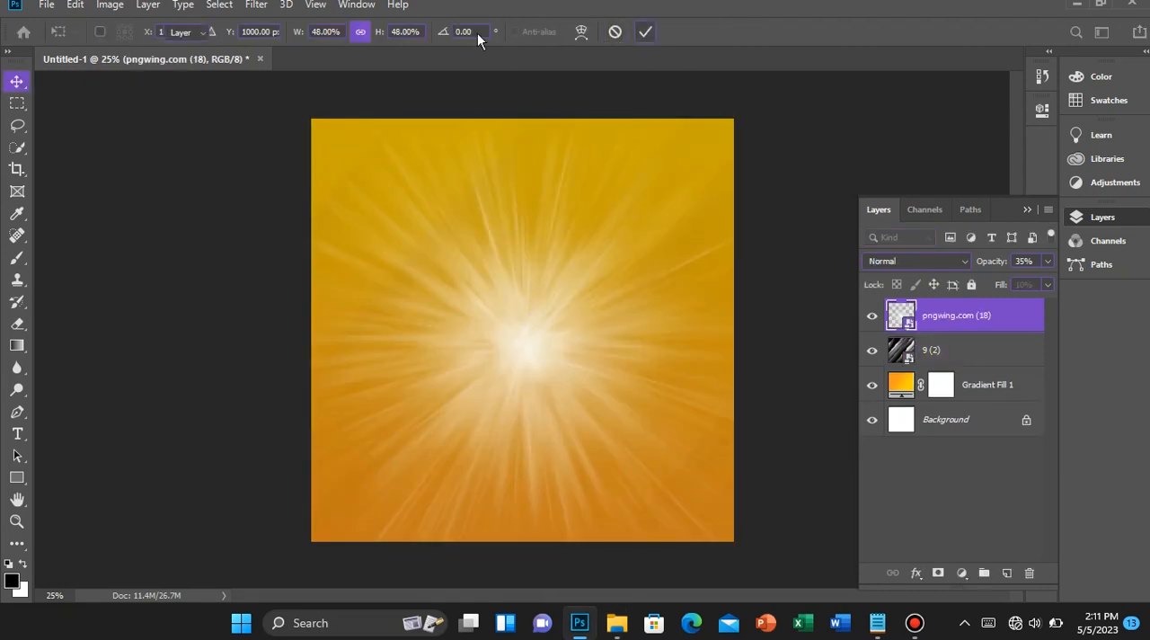
Set the light burst layer's blend mode to Overlay and apply a Gaussian Blur with a 15-pixel radius
click(919, 260)
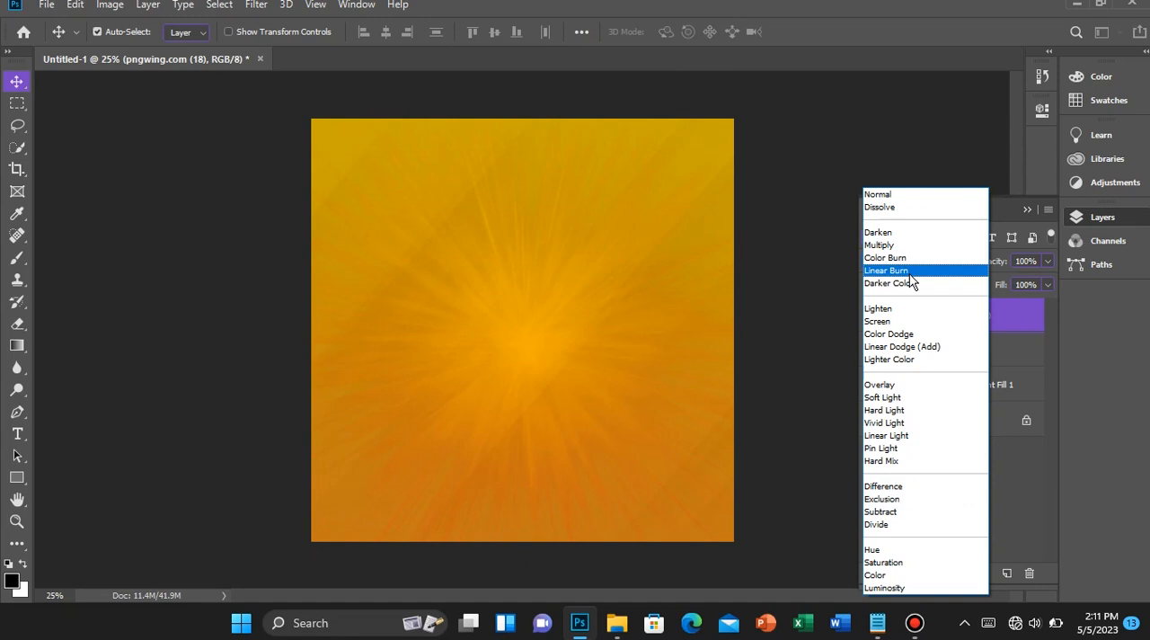
click(880, 386)
click(256, 7)
mouse_move(439, 195)
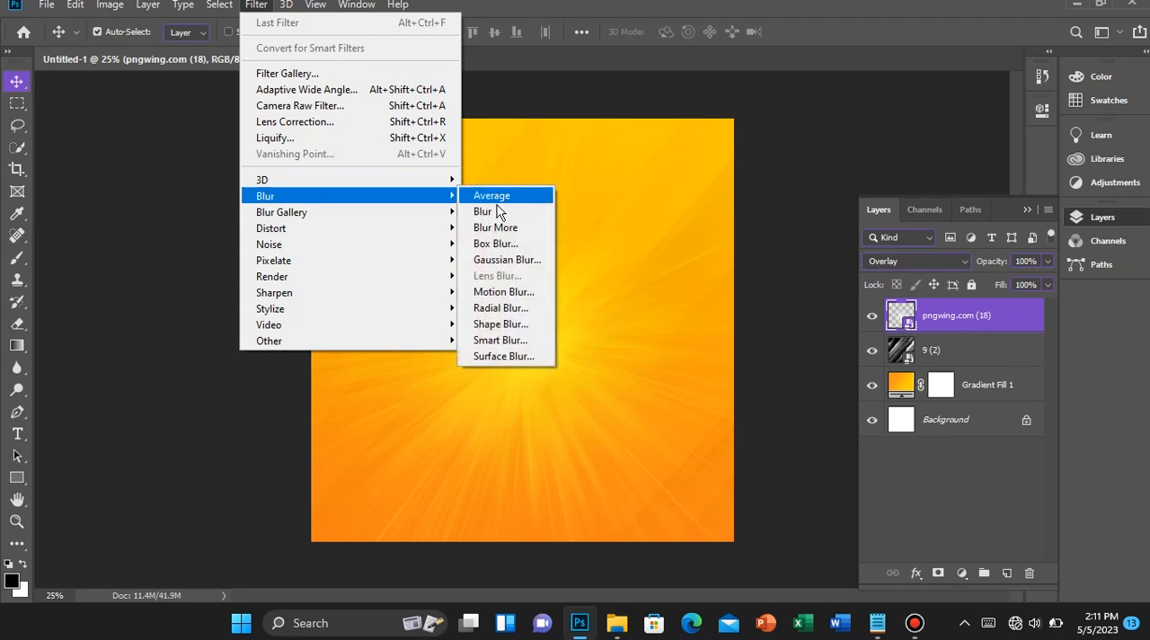
click(507, 260)
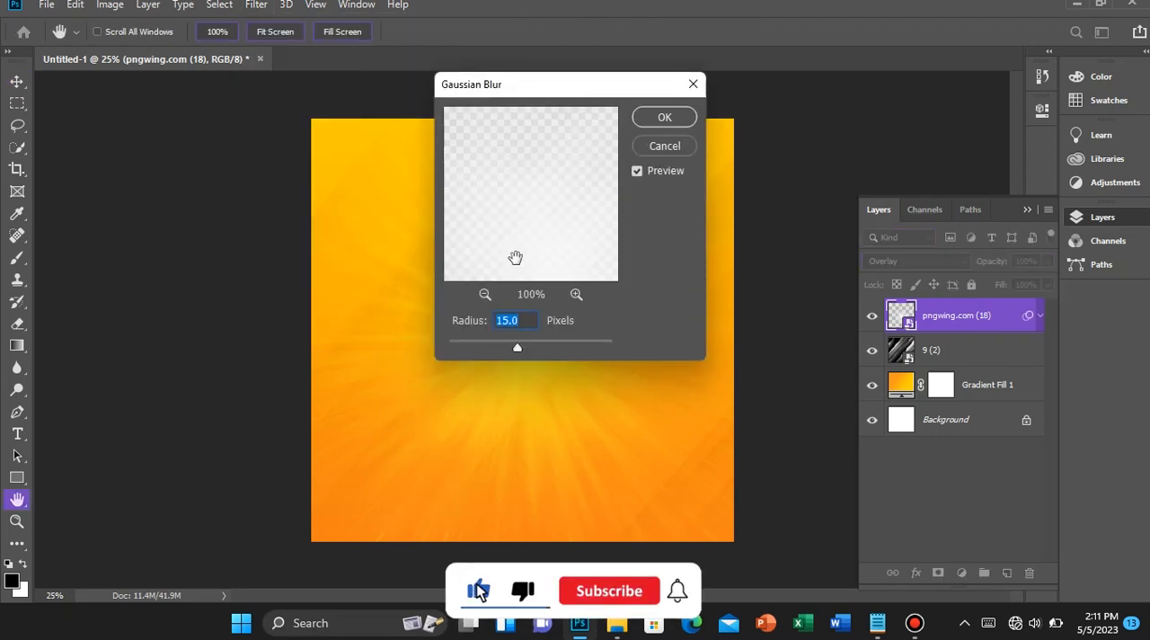
text(15)
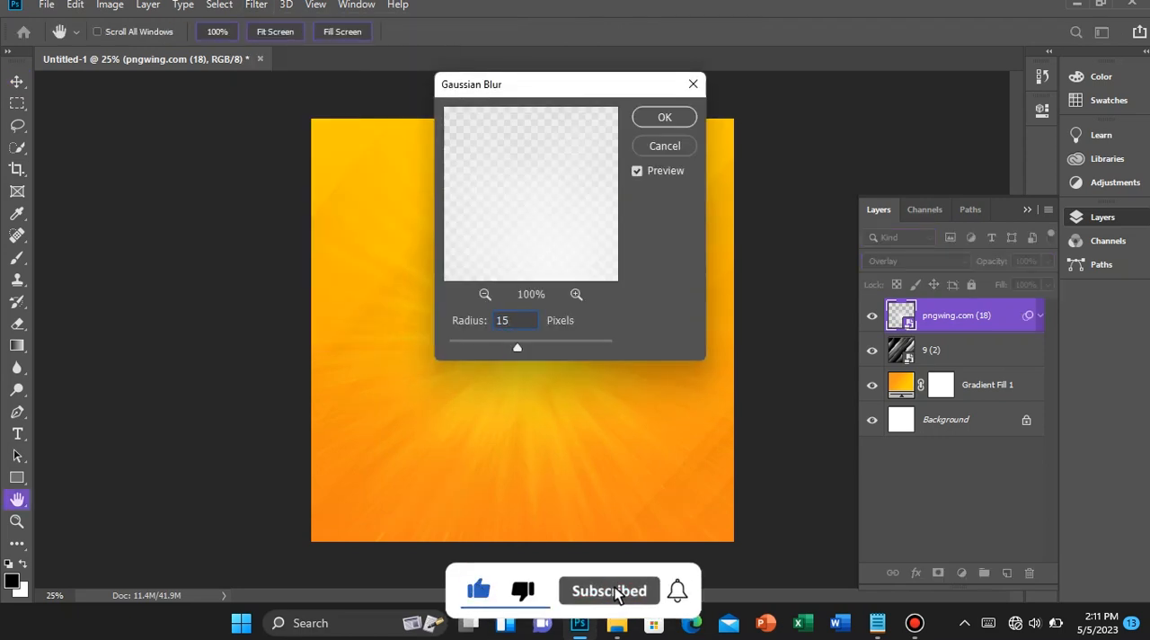
key(Return)
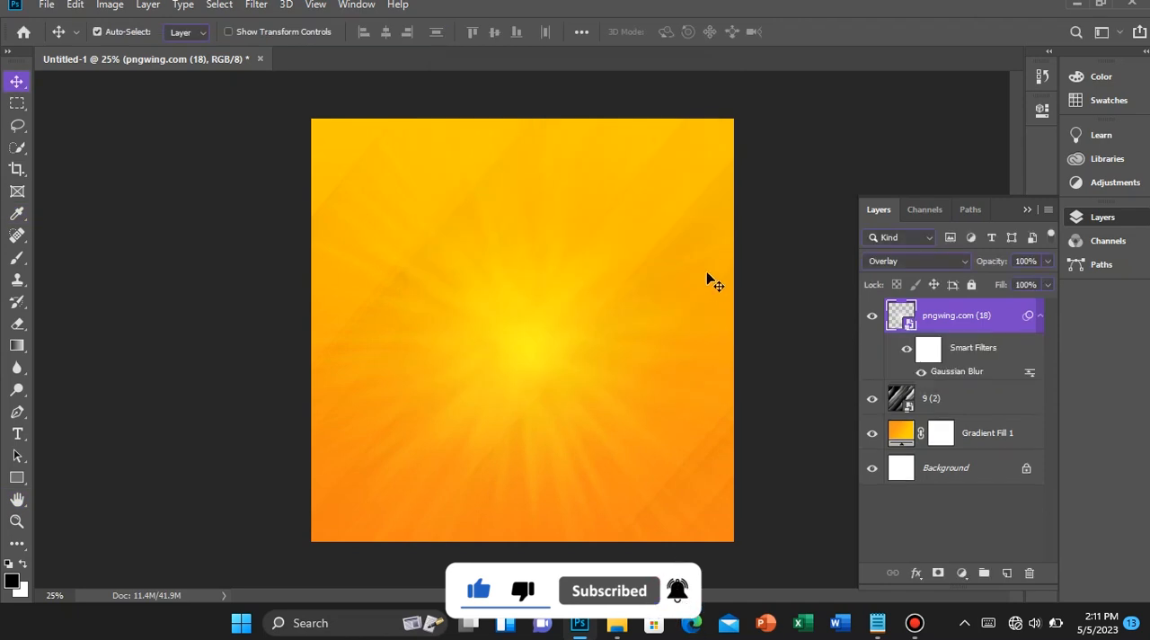
scroll(652, 287, down, 1)
scroll(652, 288, up, 1)
scroll(651, 296, up, 1)
scroll(651, 297, down, 1)
scroll(652, 297, up, 1)
scroll(651, 297, down, 1)
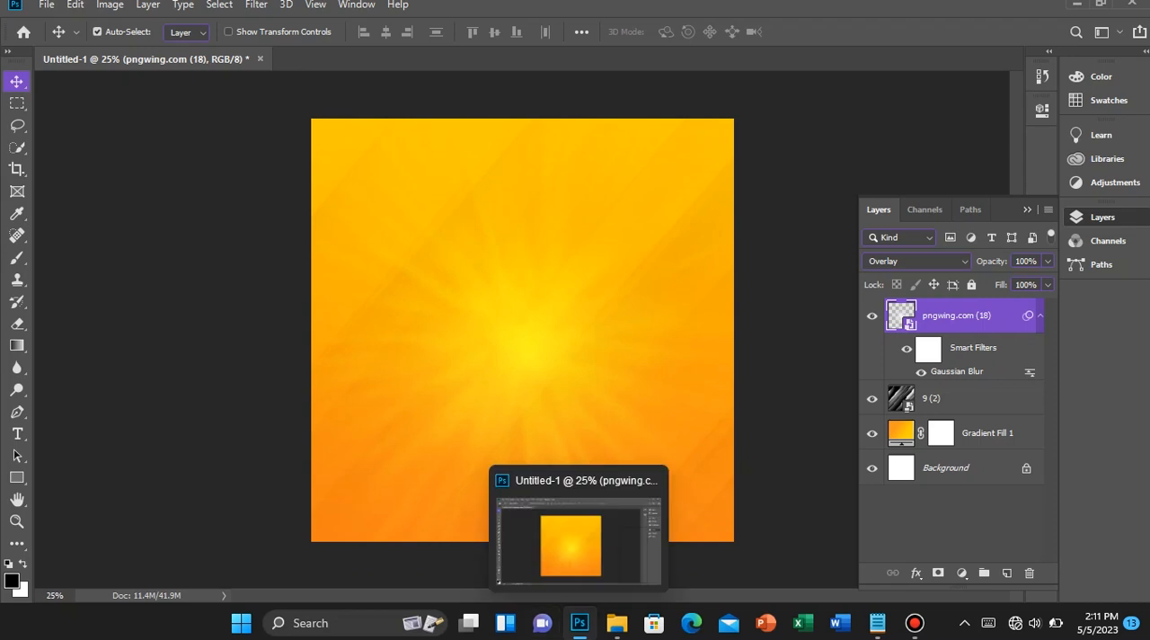
Place the Overlay image from the Assets folder across the canvas and set its blend mode to Screen
mouse_move(616, 627)
click(565, 520)
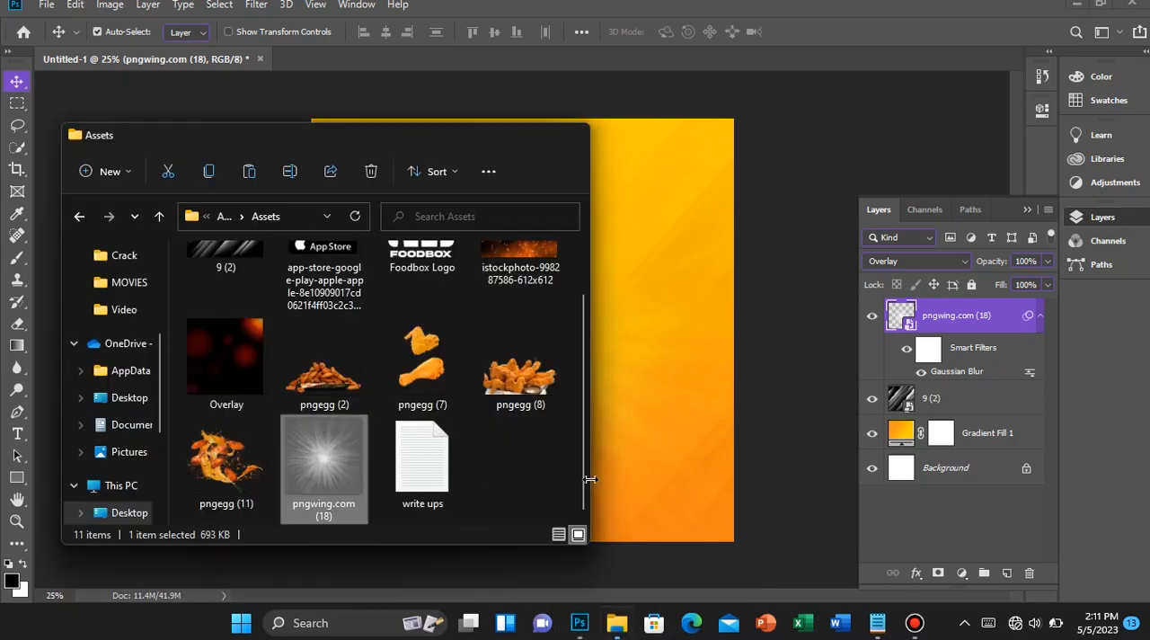
click(256, 388)
drag(223, 379, 654, 363)
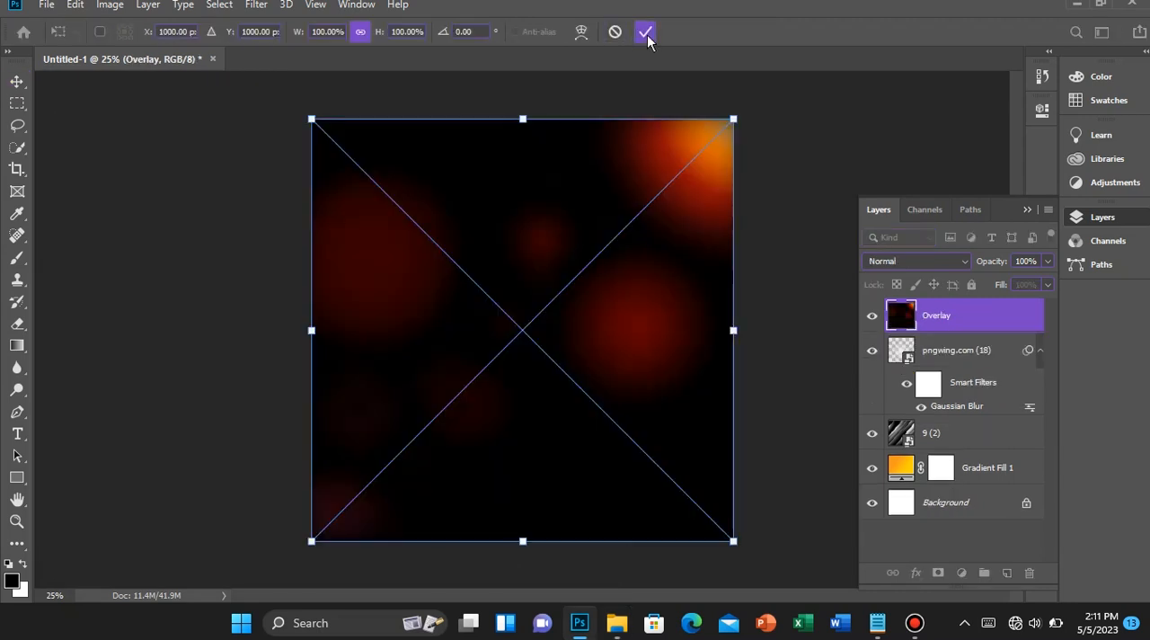
click(646, 33)
click(932, 261)
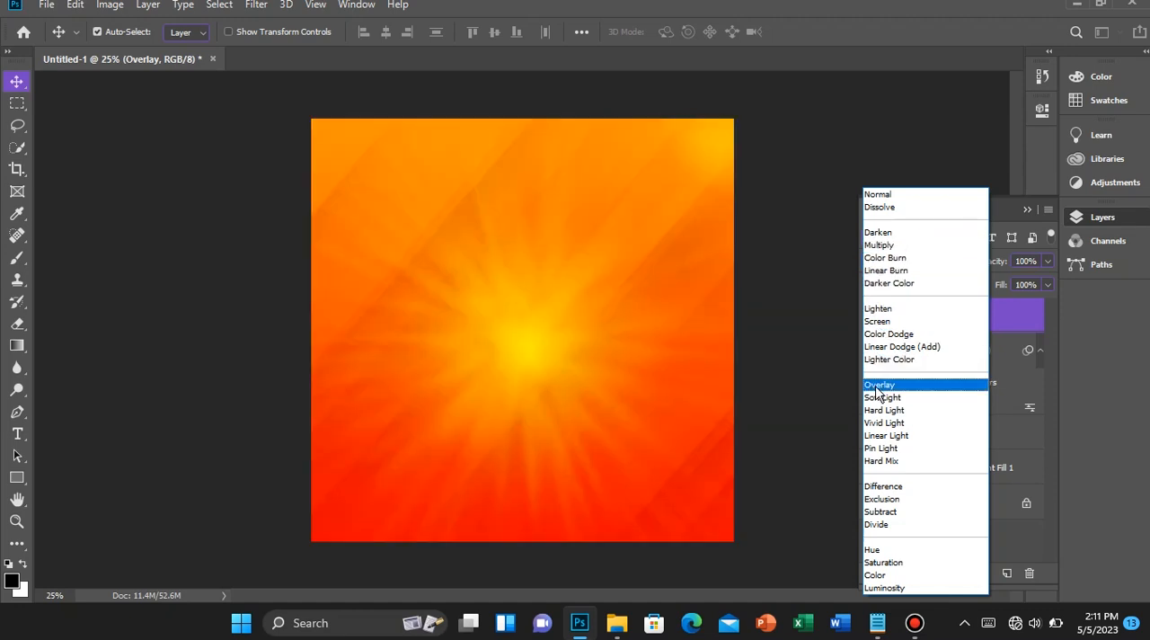
click(877, 322)
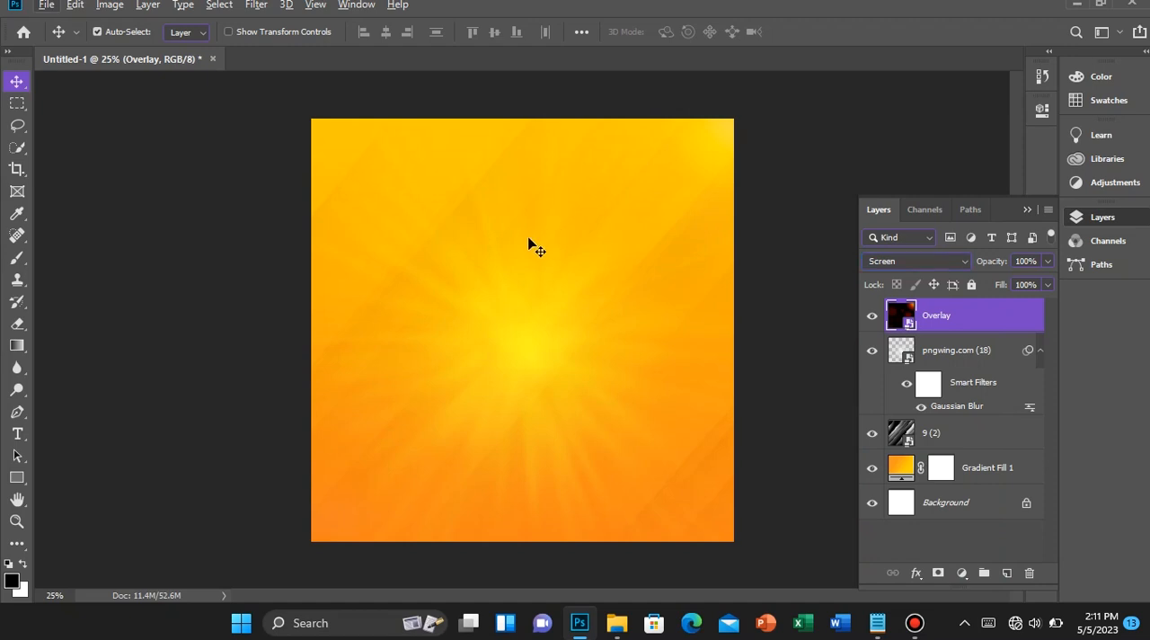
scroll(415, 238, up, 1)
scroll(415, 239, down, 1)
mouse_move(614, 627)
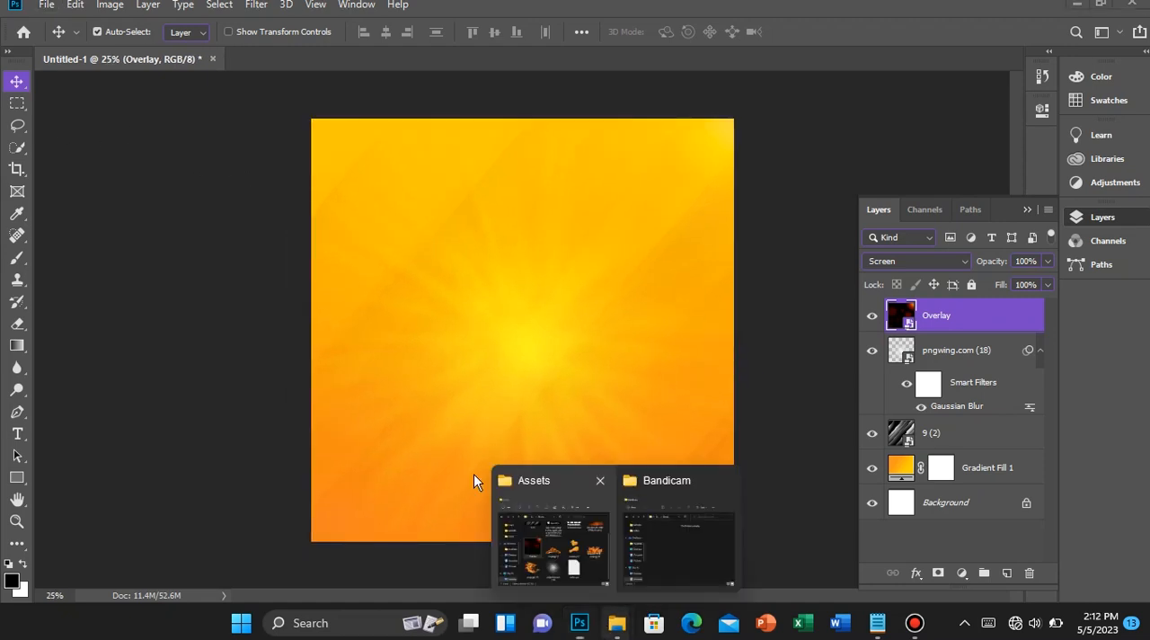
click(577, 501)
scroll(462, 338, up, 1)
click(519, 340)
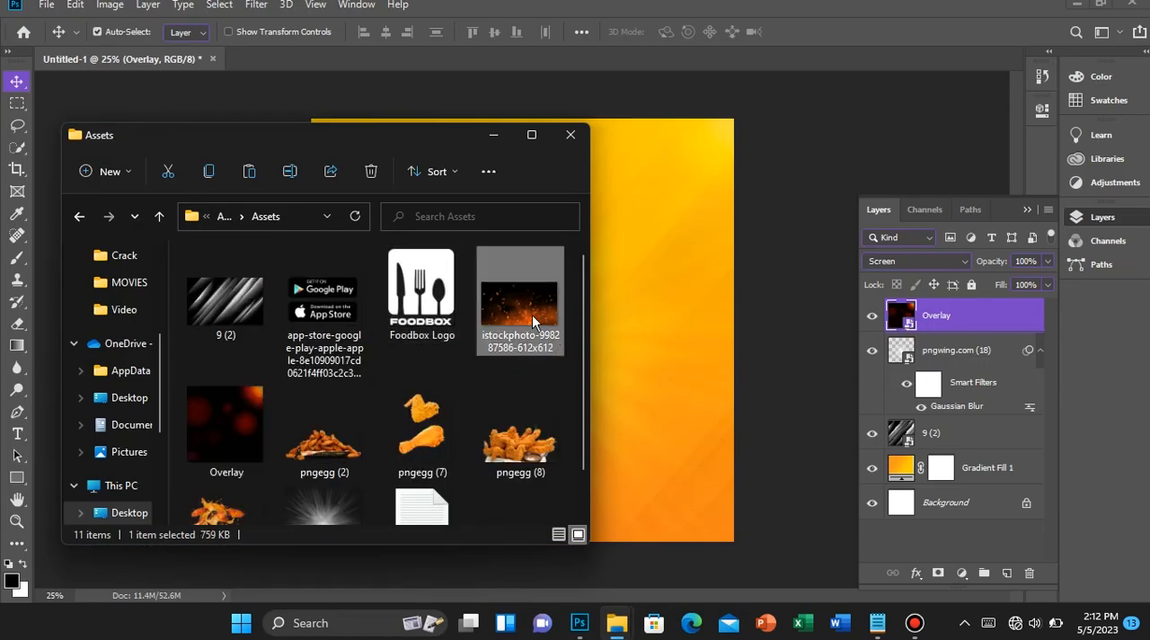
drag(672, 366, 508, 539)
key(Return)
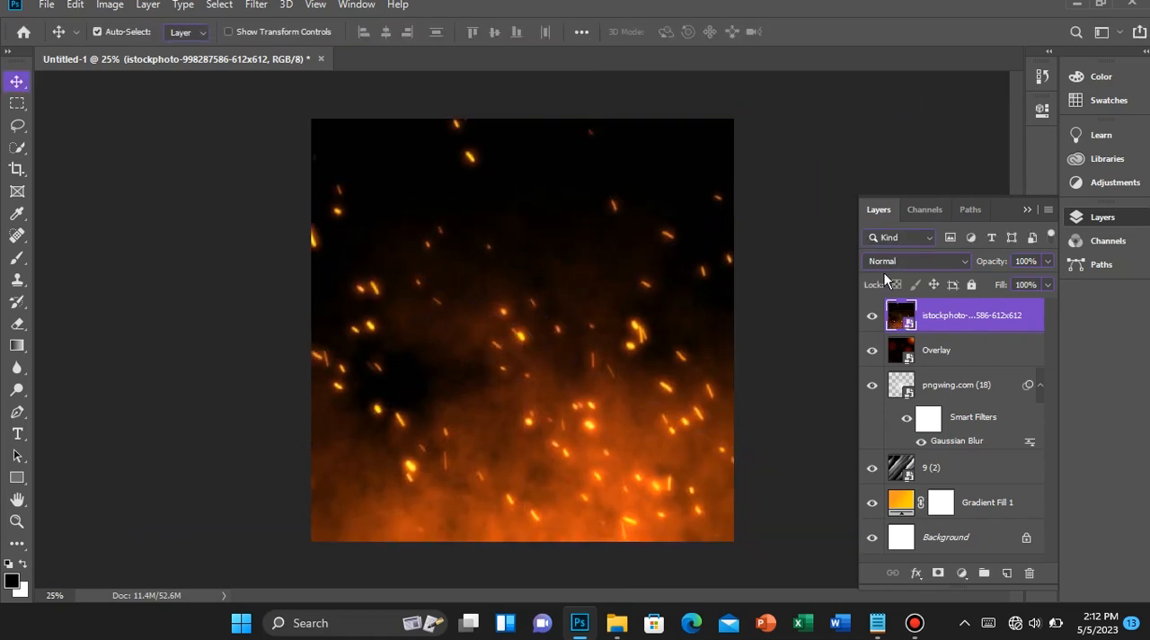
Set the sparks layer to Soft Light with 50% opacity and 70% fill, and collapse the light burst layer's filter list
click(882, 260)
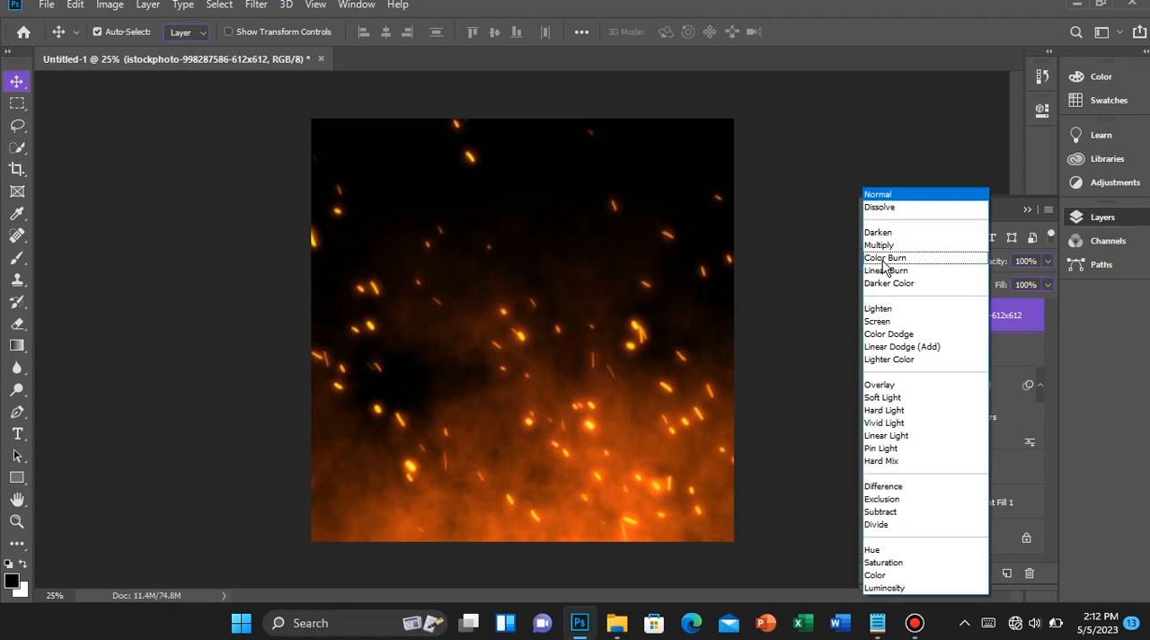
click(876, 398)
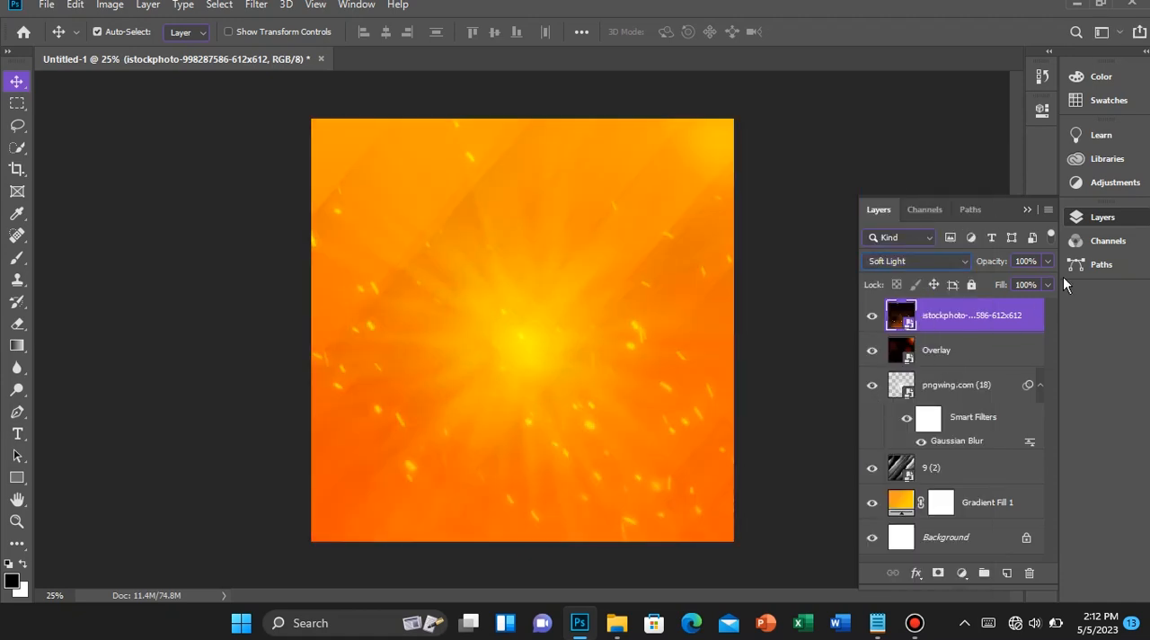
text(5)
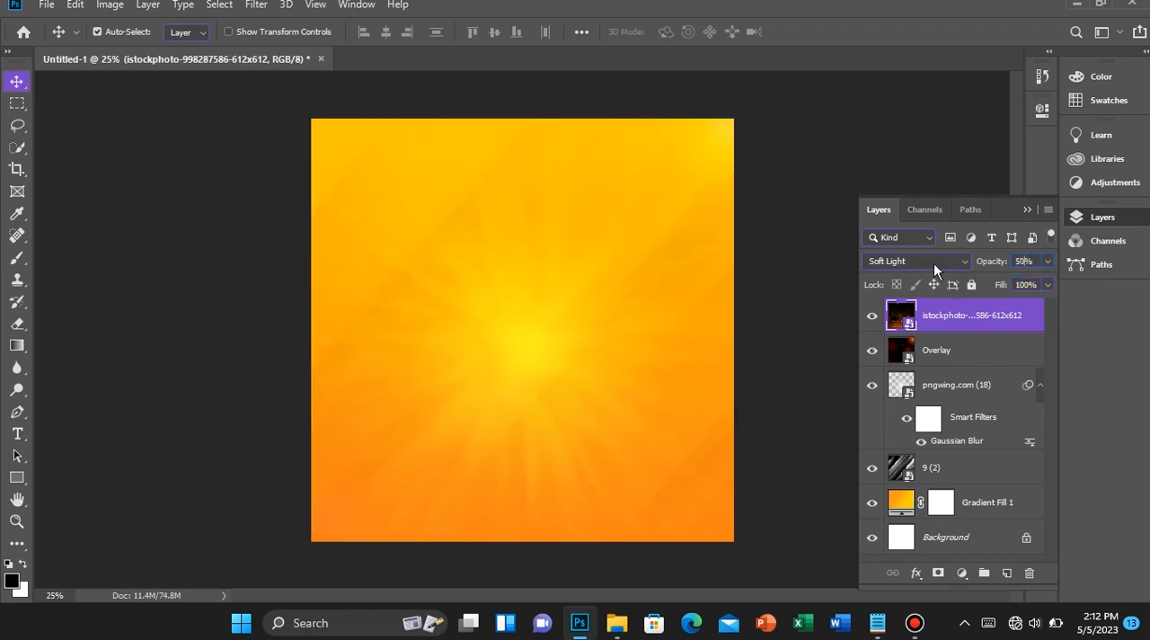
text(0)
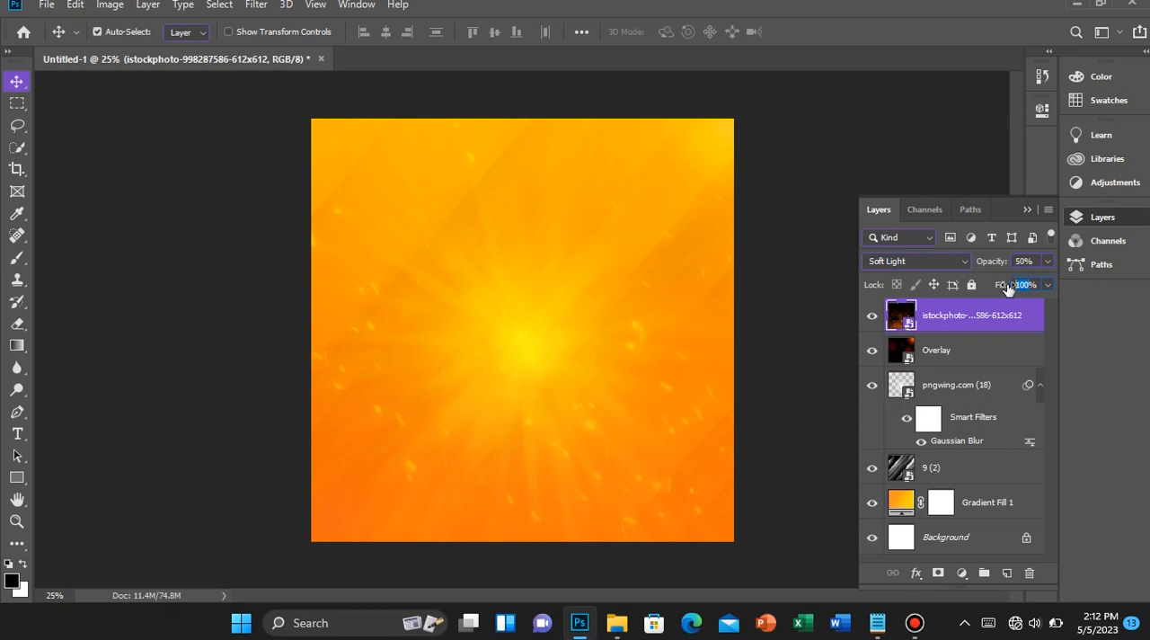
text(70)
scroll(428, 250, up, 1)
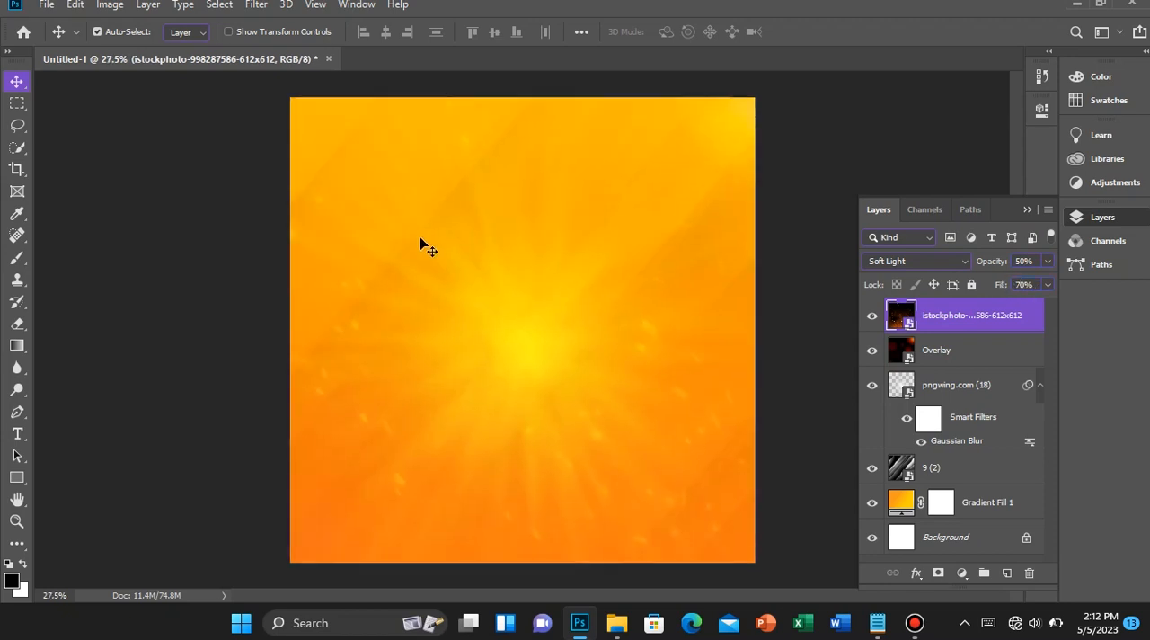
click(1037, 385)
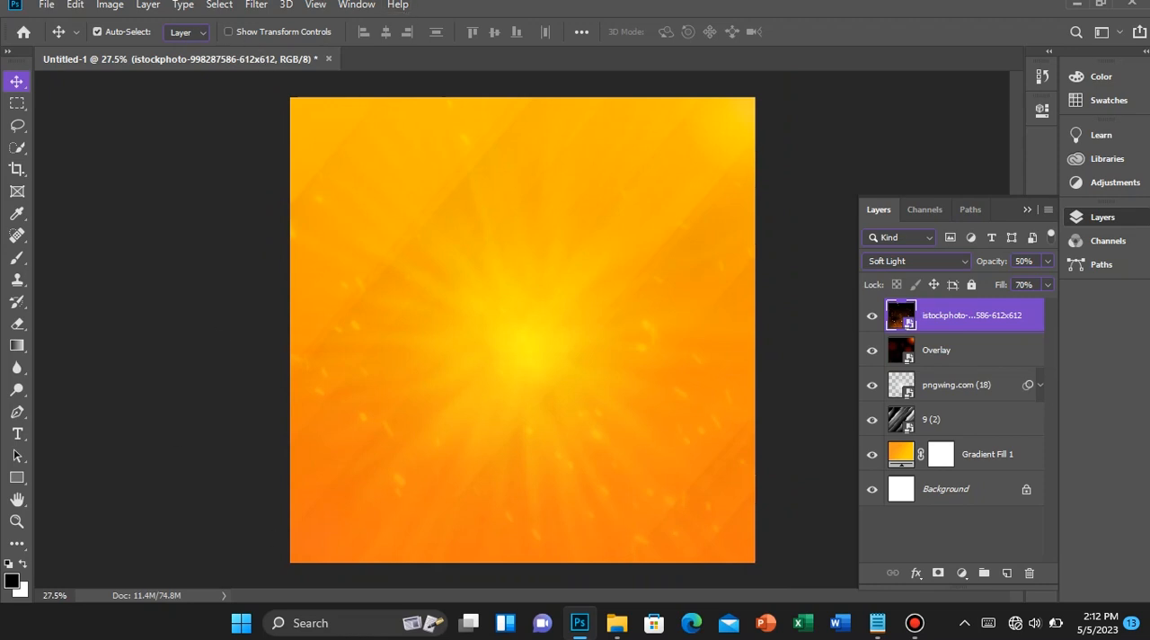
Place the pngegg (11) flying chicken image from the Assets folder onto the canvas
scroll(534, 340, up, 1)
scroll(533, 341, down, 1)
mouse_move(616, 623)
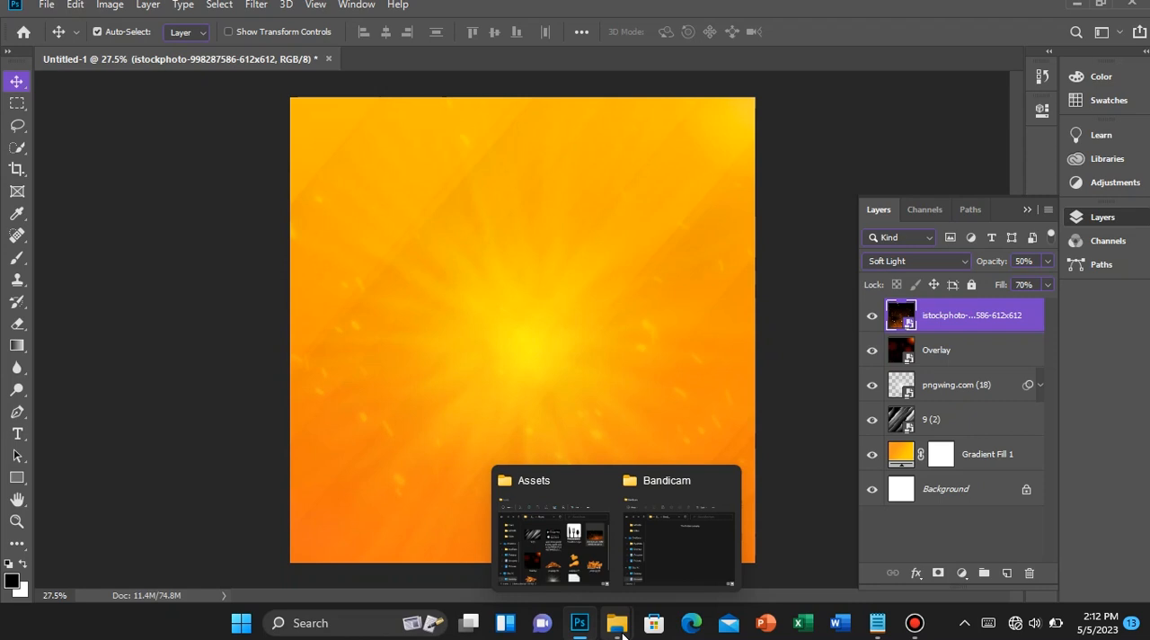
click(524, 530)
scroll(469, 457, down, 1)
scroll(395, 450, up, 1)
scroll(261, 454, down, 1)
click(194, 464)
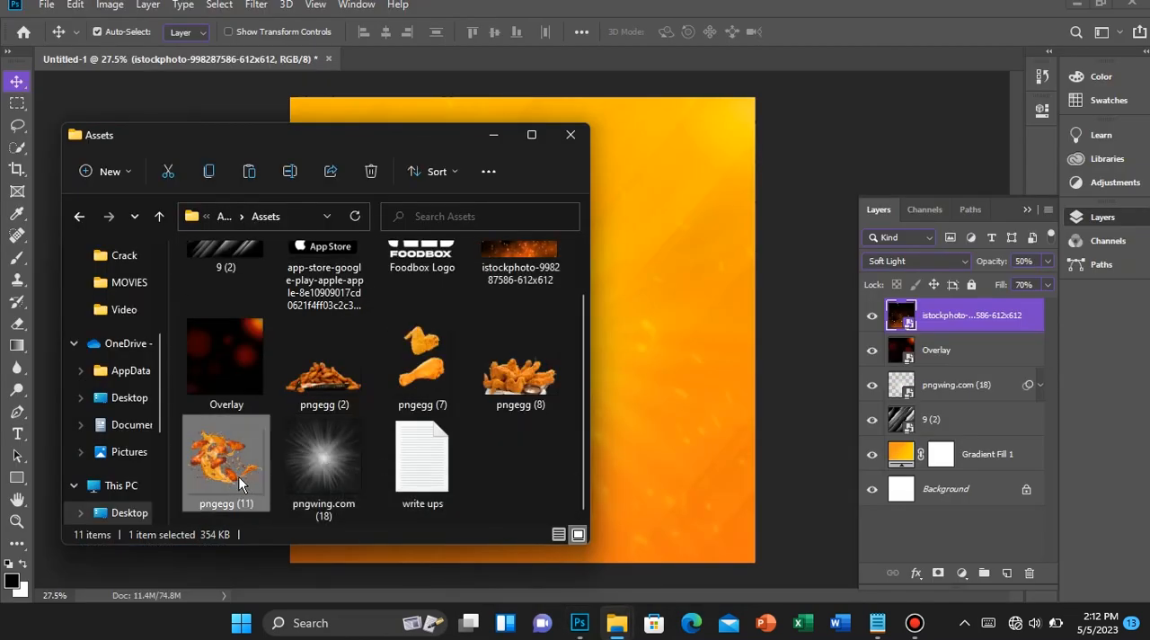
drag(605, 481, 611, 457)
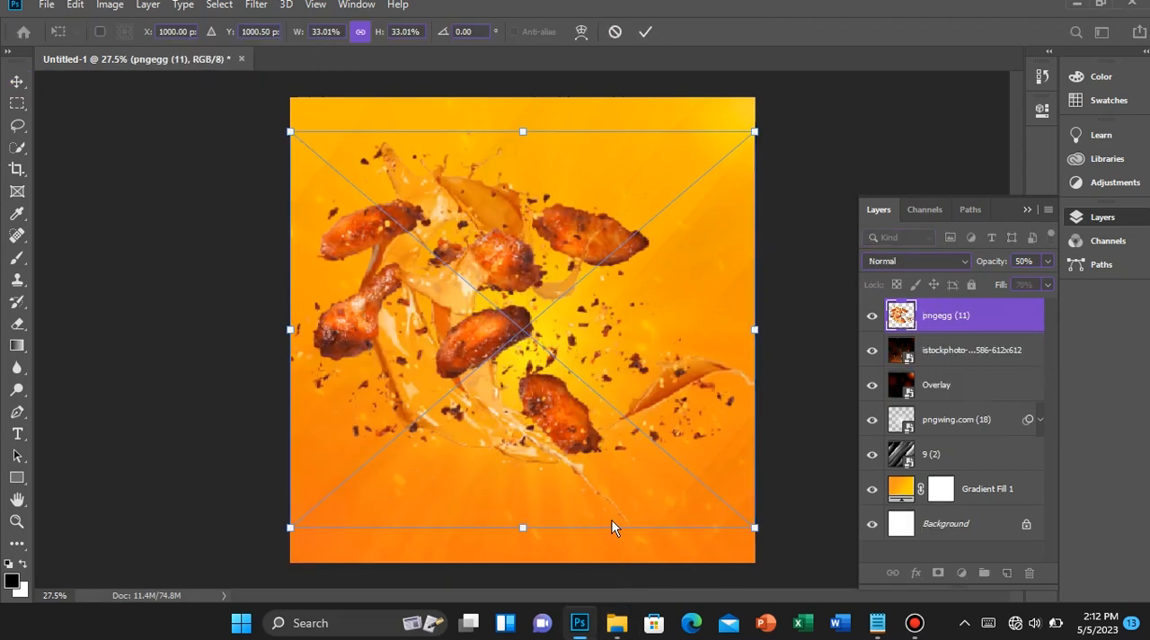
Enlarge the chicken image to about 36.7%, rotate it about -36.6°, and position it partly beyond the canvas's upper edge
drag(596, 539, 788, 442)
mouse_move(639, 492)
mouse_down()
mouse_move(692, 521)
mouse_move(652, 505)
mouse_up()
drag(522, 378, 534, 188)
drag(539, 232, 553, 176)
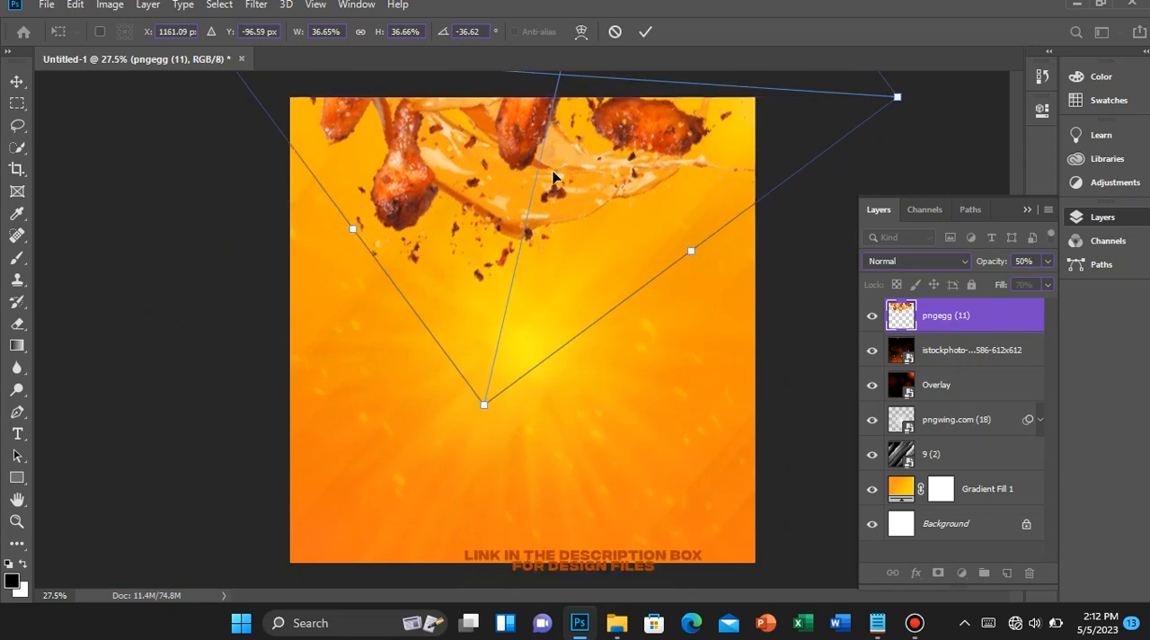
key(Return)
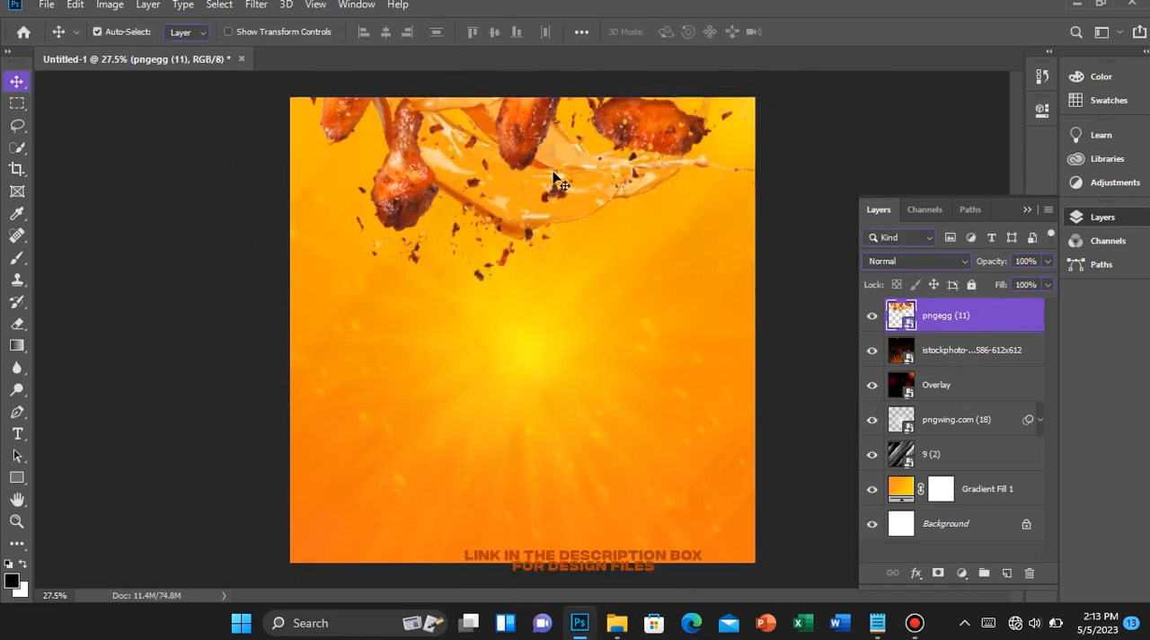
drag(553, 177, 553, 157)
scroll(596, 241, up, 1)
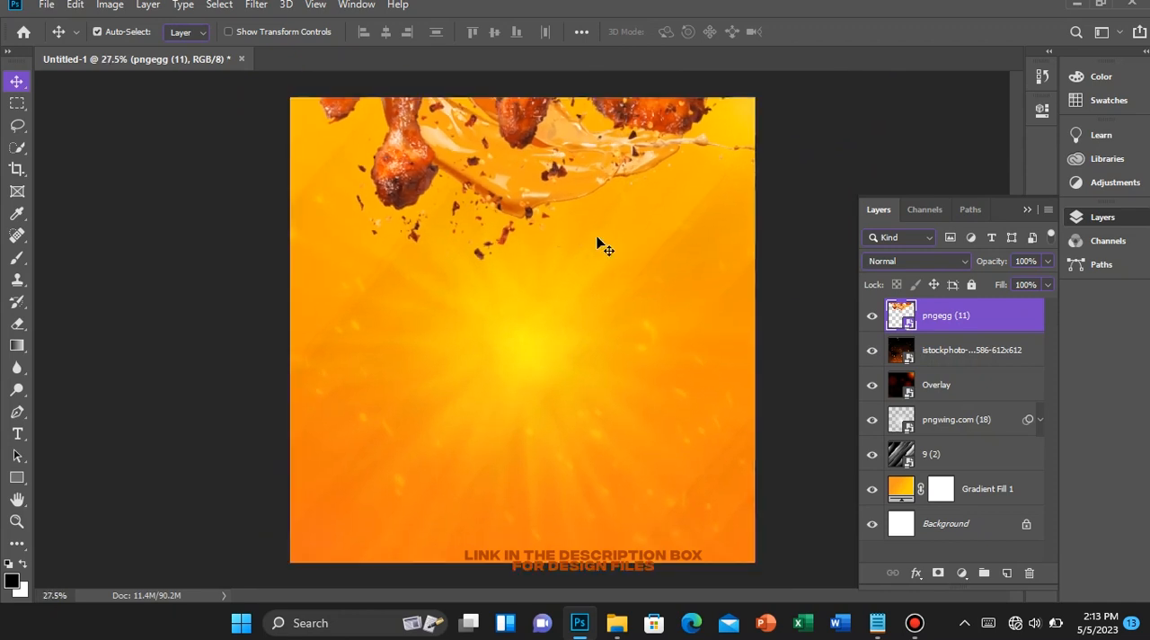
Apply a Motion Blur to the chicken layer with a 0° angle and 80-pixel distance
click(256, 5)
mouse_move(458, 198)
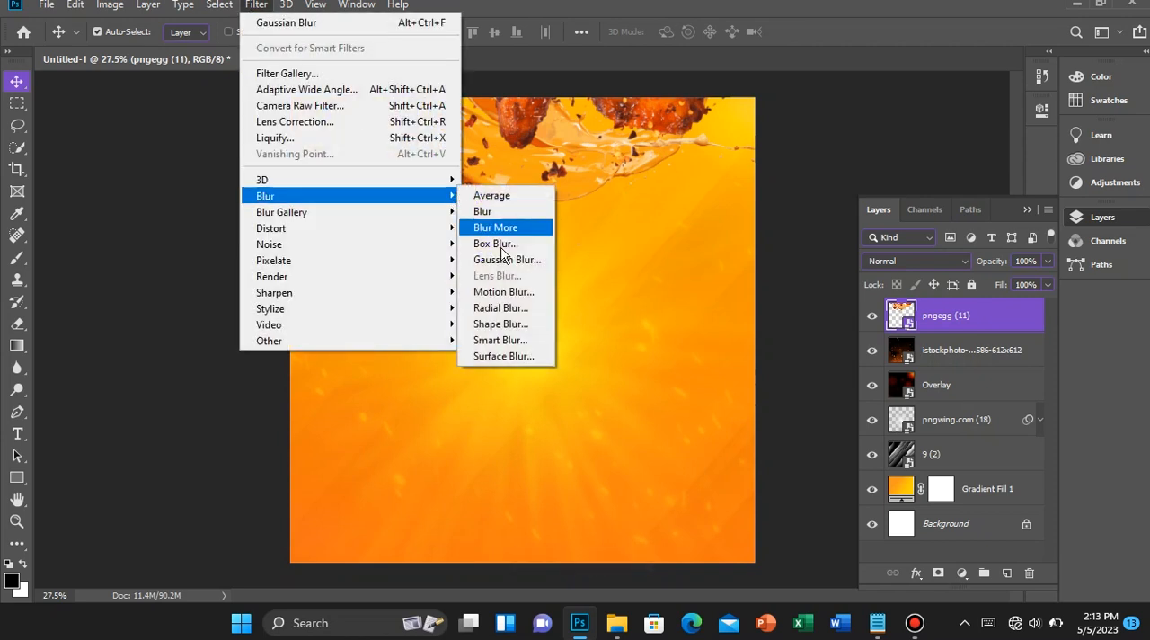
click(514, 293)
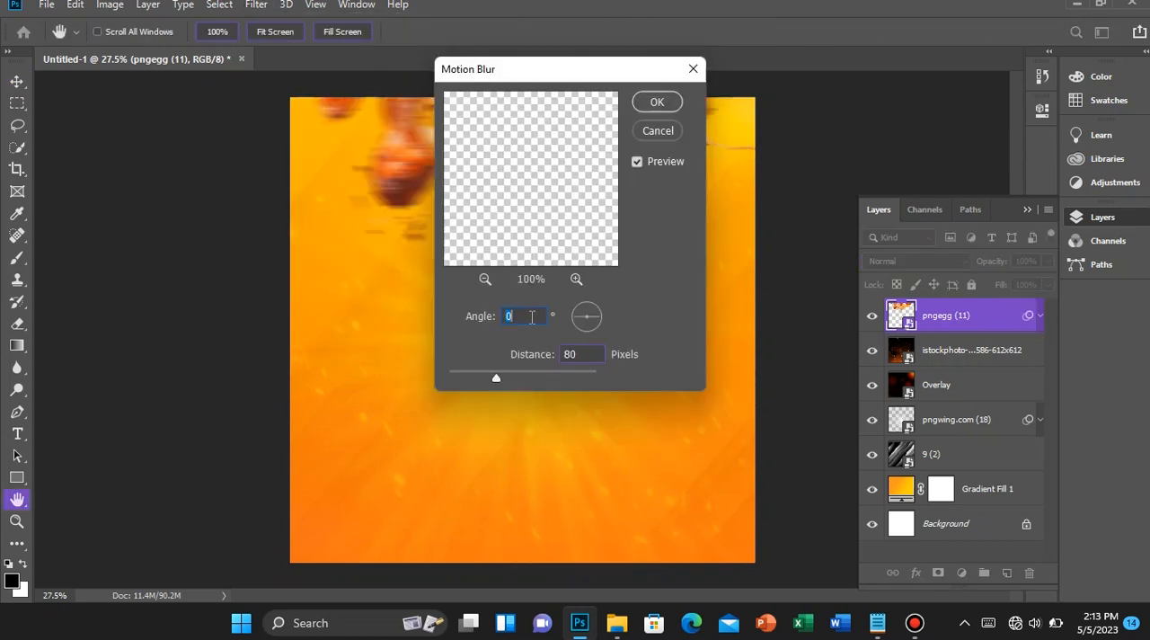
key(Tab)
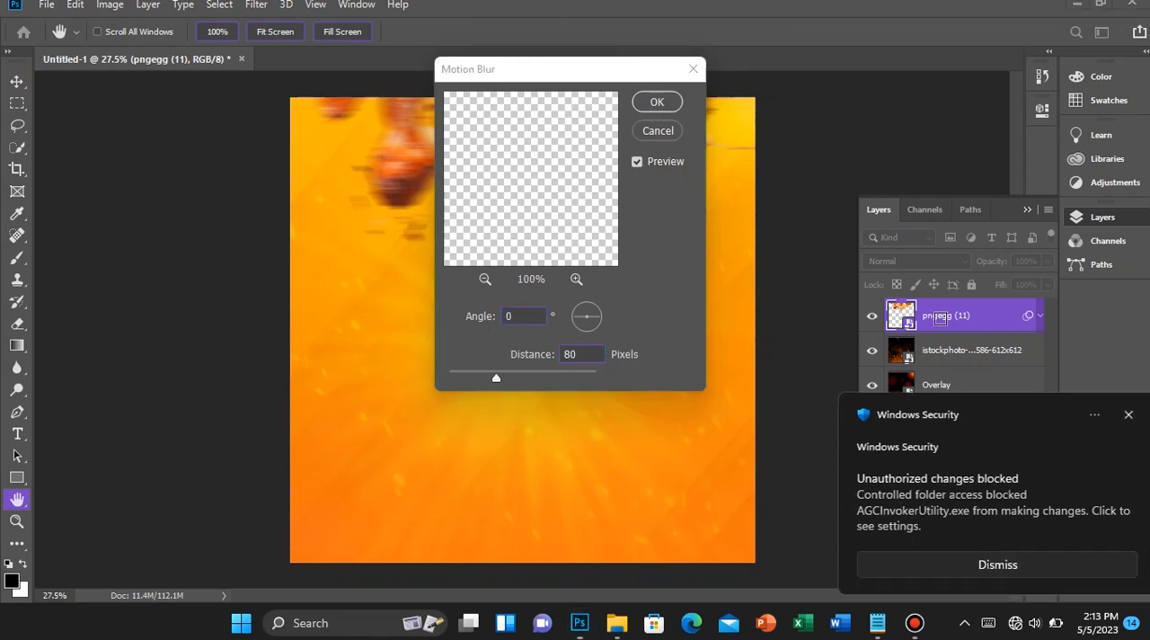
click(1118, 414)
click(657, 101)
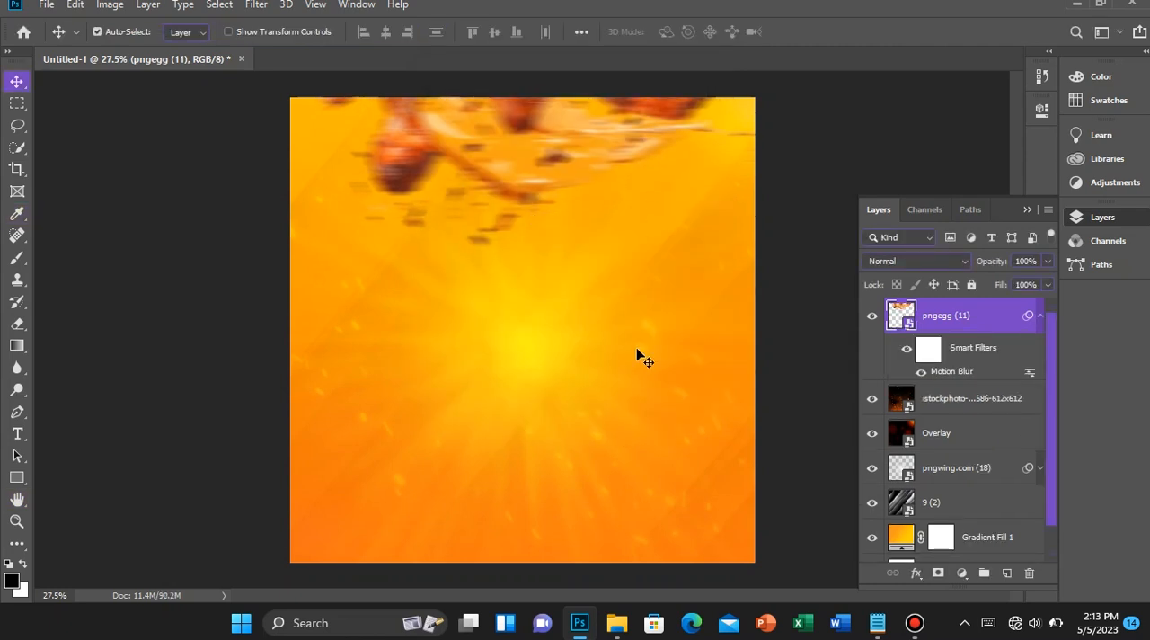
Set the chicken layer's opacity and fill to 90% each and collapse its filter list
drag(1029, 264, 994, 260)
text(9)
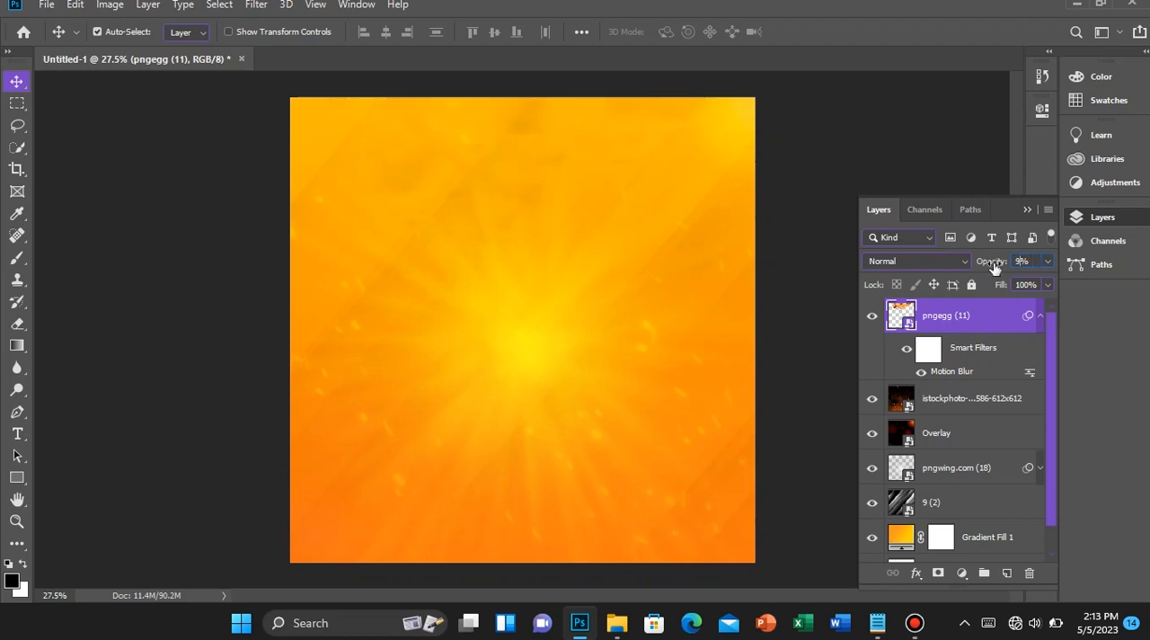
text(0)
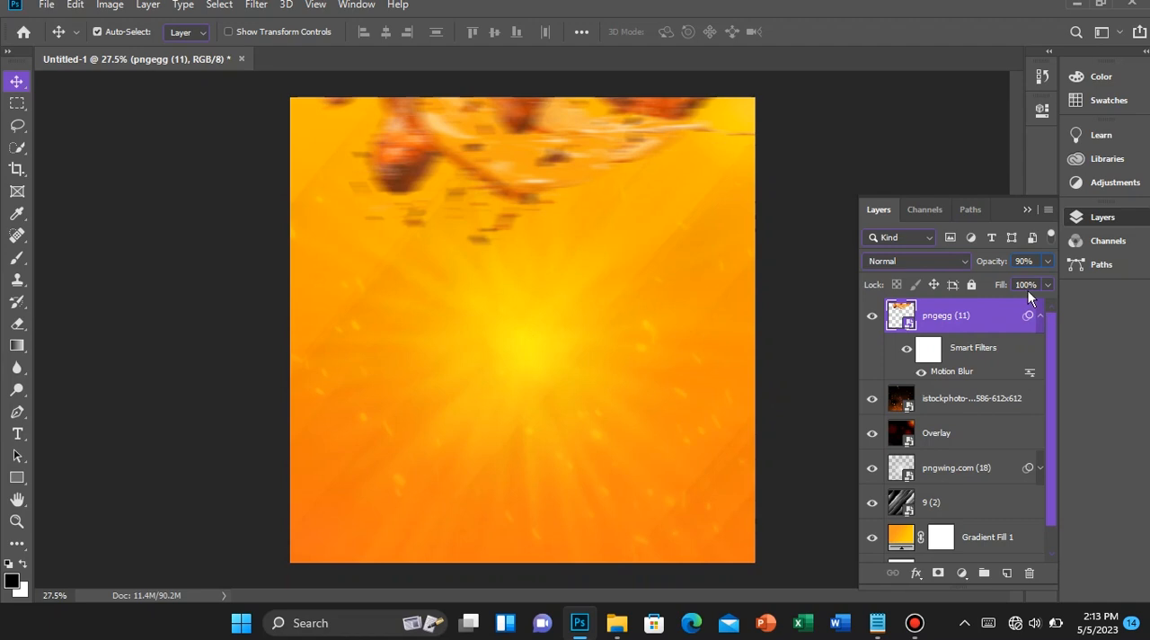
drag(1031, 285, 974, 271)
text(90)
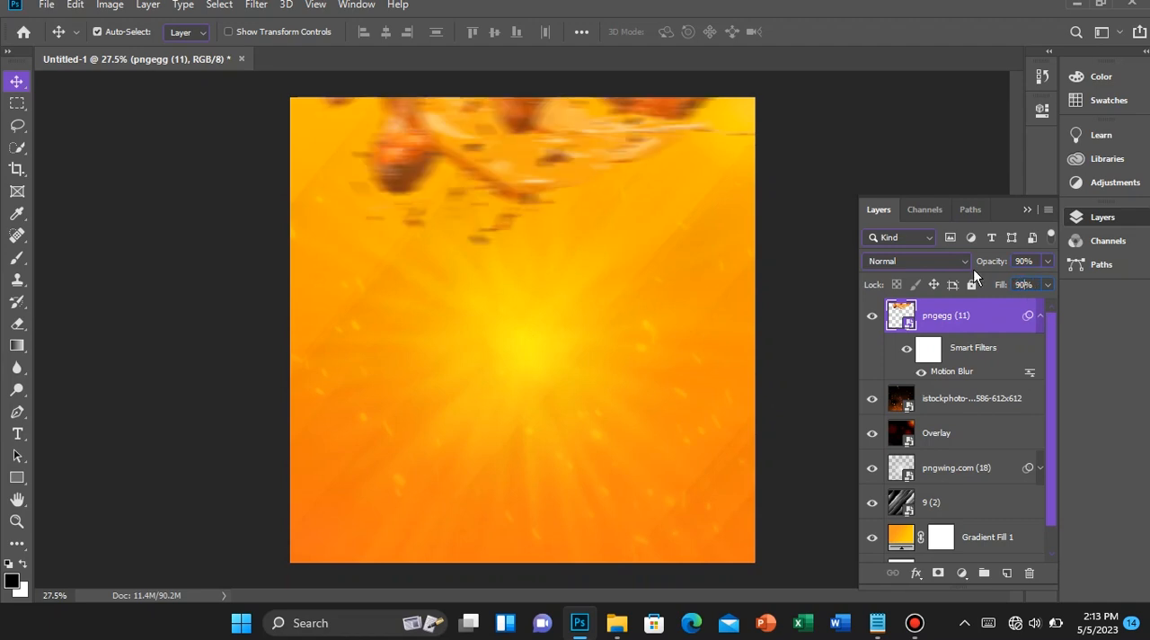
click(1039, 315)
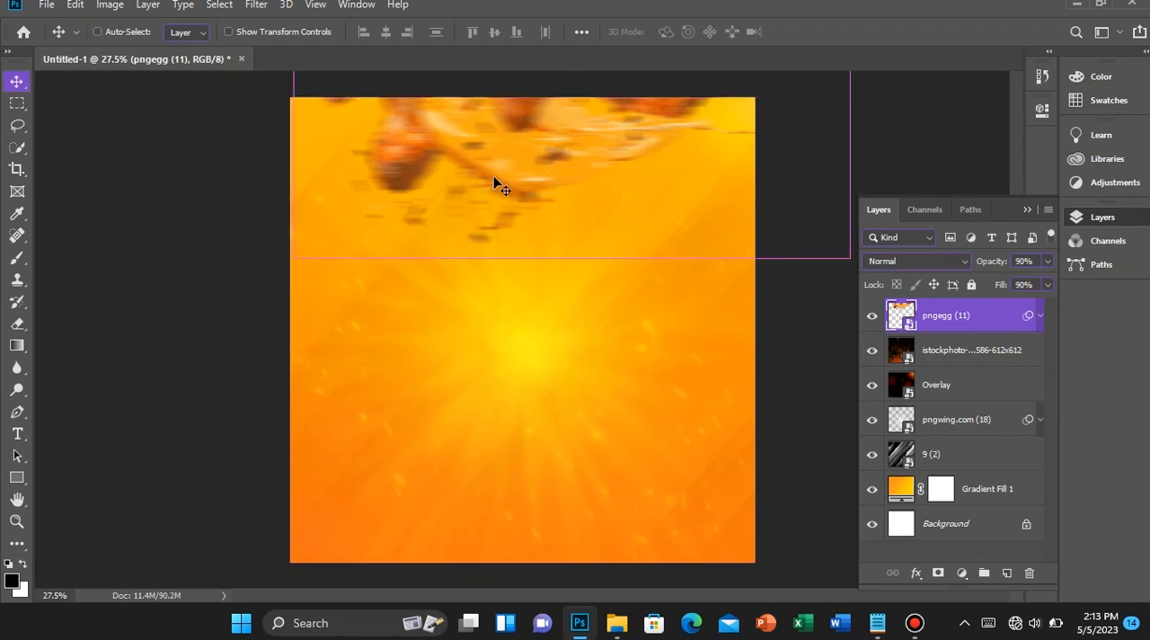
Transform the chicken layer to a rotation of about -34.1°, keeping it along the canvas's upper edge
key(ctrl+t)
click(591, 249)
drag(623, 285, 571, 249)
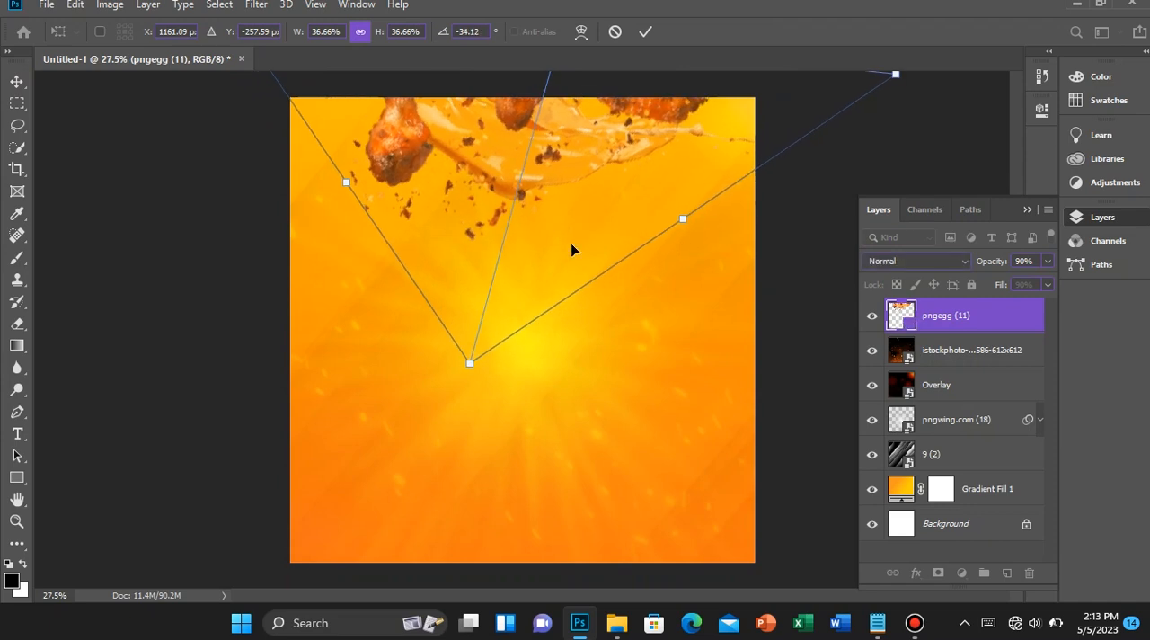
key(Return)
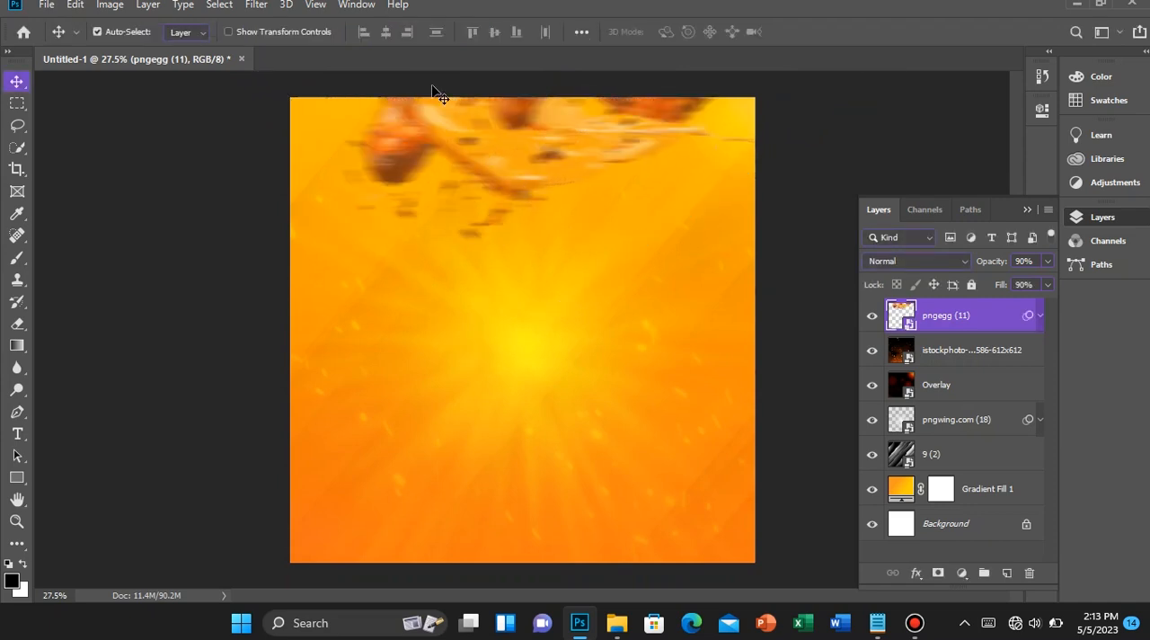
Set the angle of the chicken layer's Motion Blur smart filter to 90° and collapse its filter list
click(1039, 317)
double_click(950, 370)
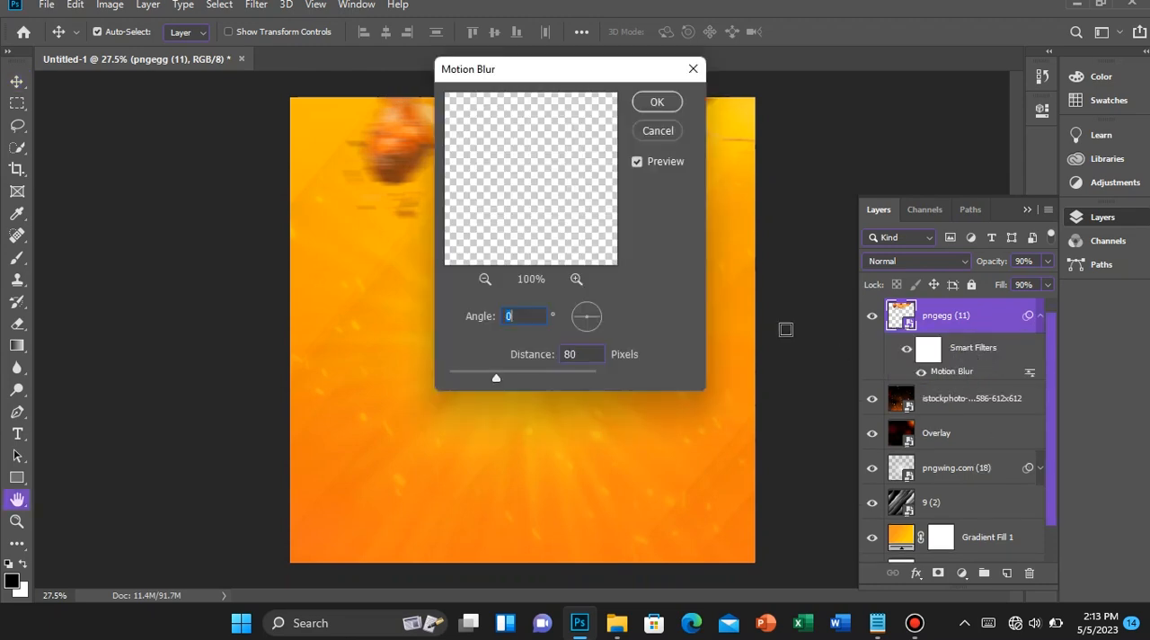
drag(589, 322, 590, 351)
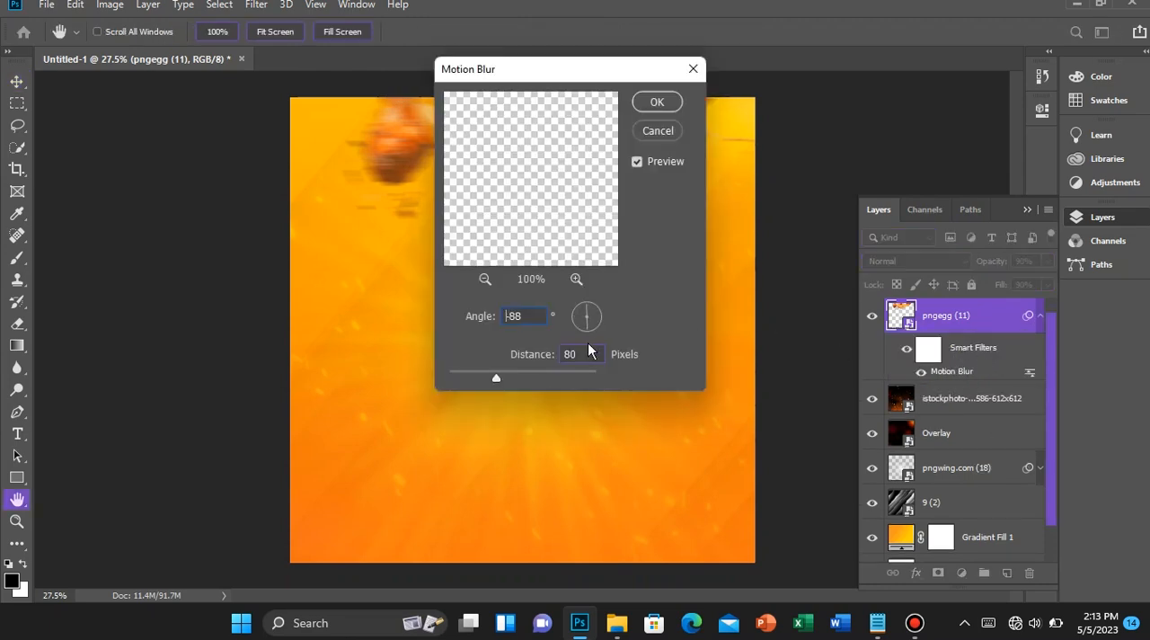
key(shift+Down)
text(90)
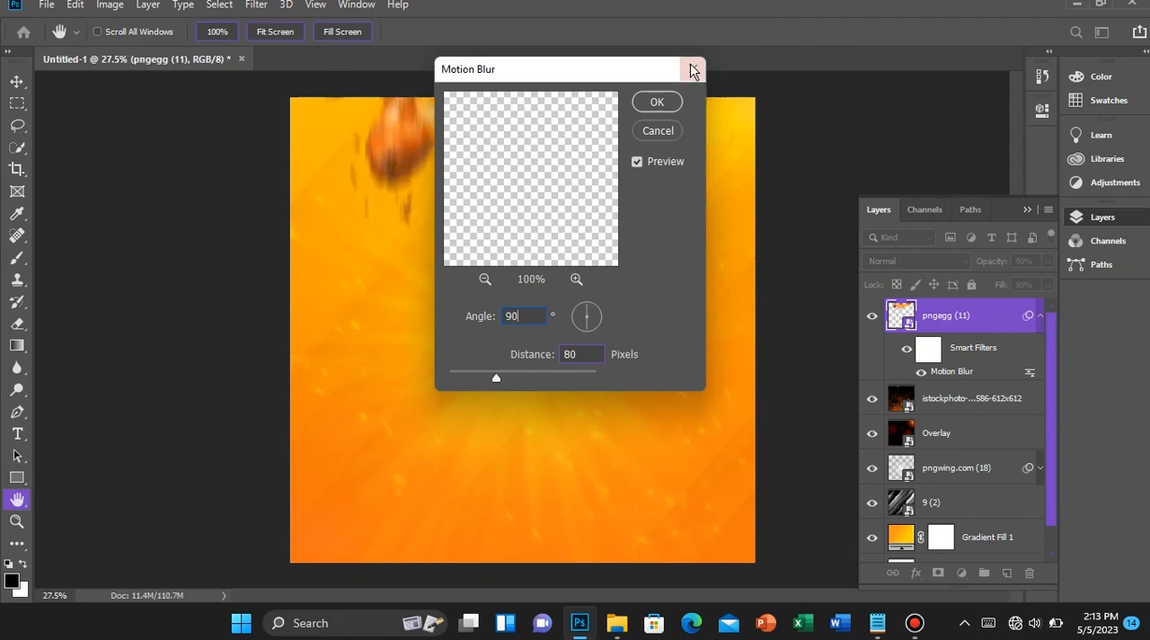
click(659, 102)
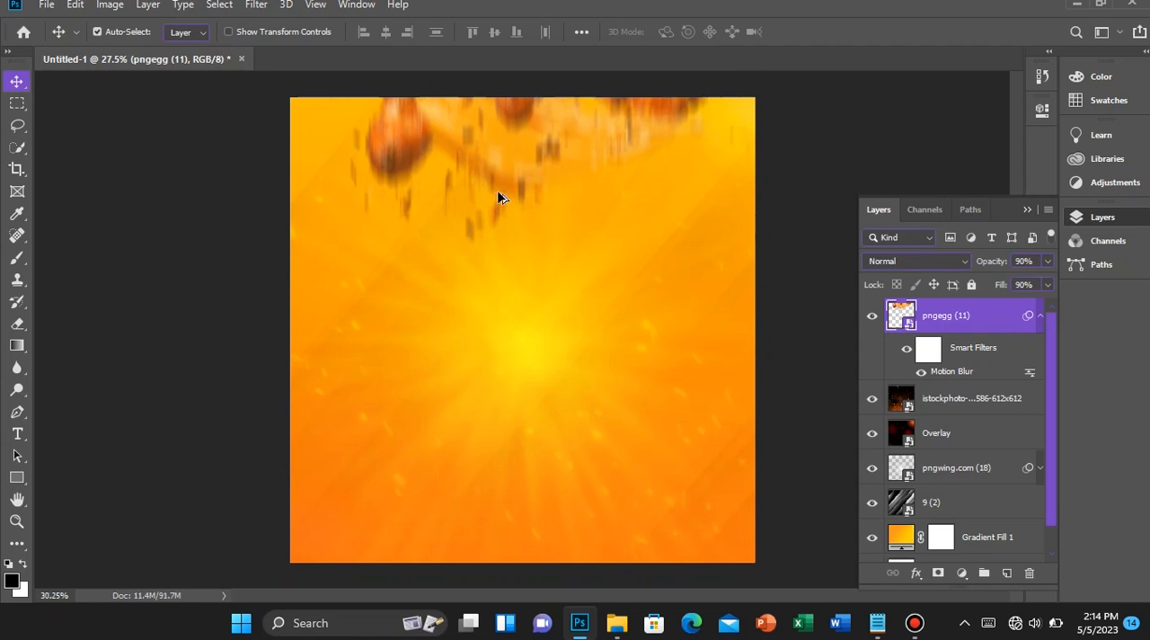
click(1040, 316)
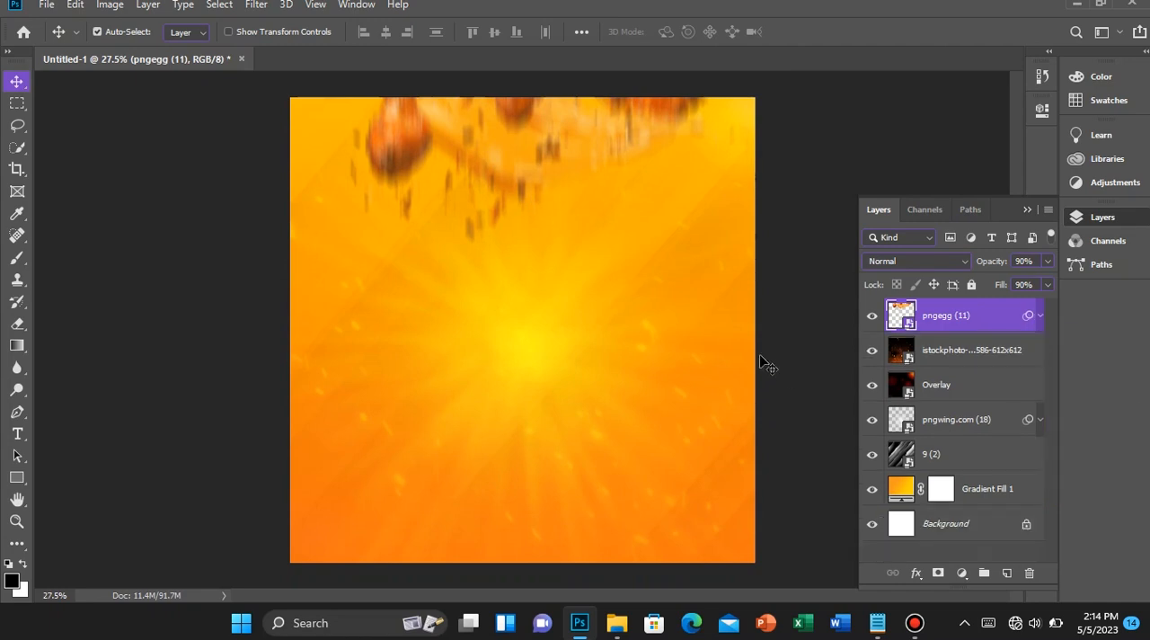
scroll(729, 305, down, 2)
scroll(728, 305, up, 2)
scroll(728, 306, down, 1)
scroll(728, 306, up, 1)
scroll(729, 309, down, 2)
scroll(729, 309, up, 3)
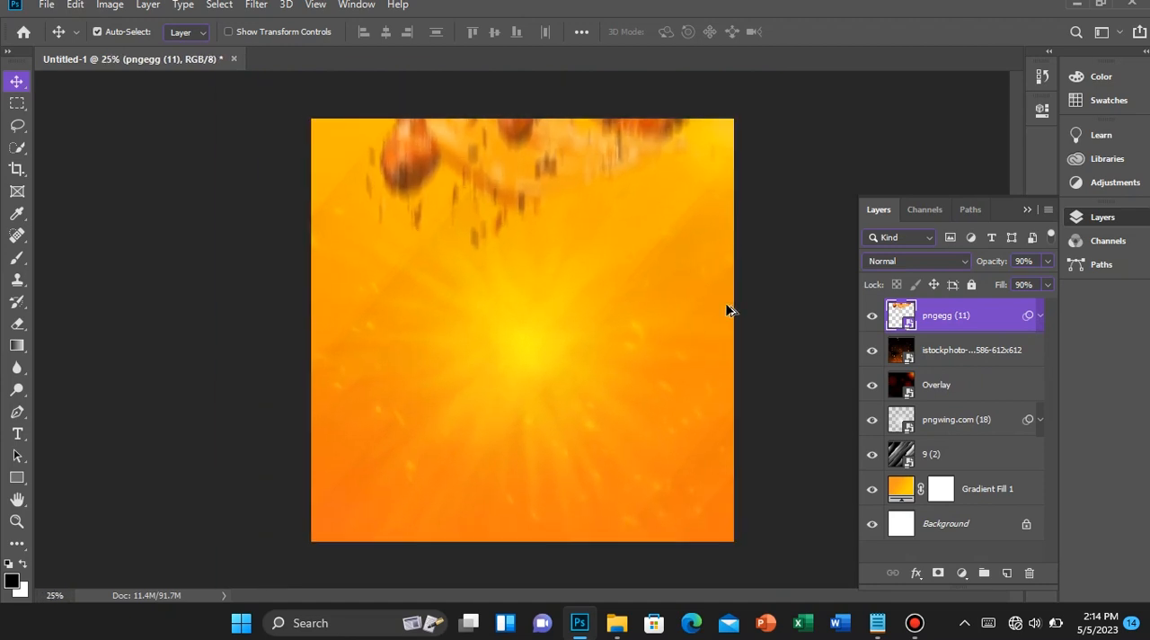
scroll(729, 309, down, 1)
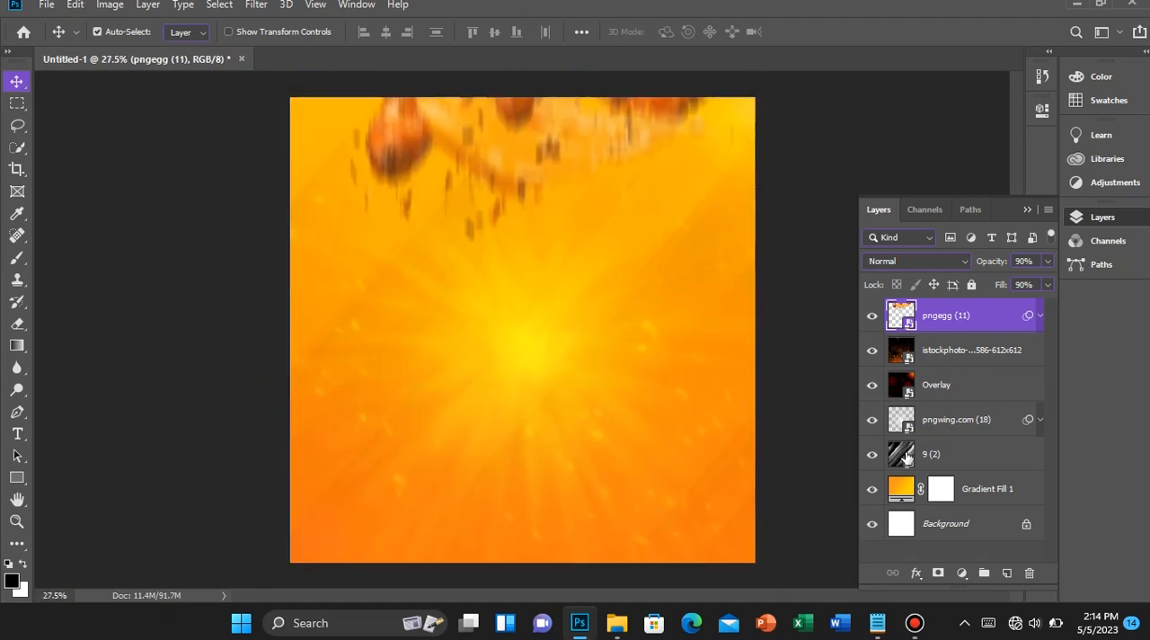
Gather all layers above the white base layer into a locked group named Background
shift+click(1007, 500)
key(ctrl+g)
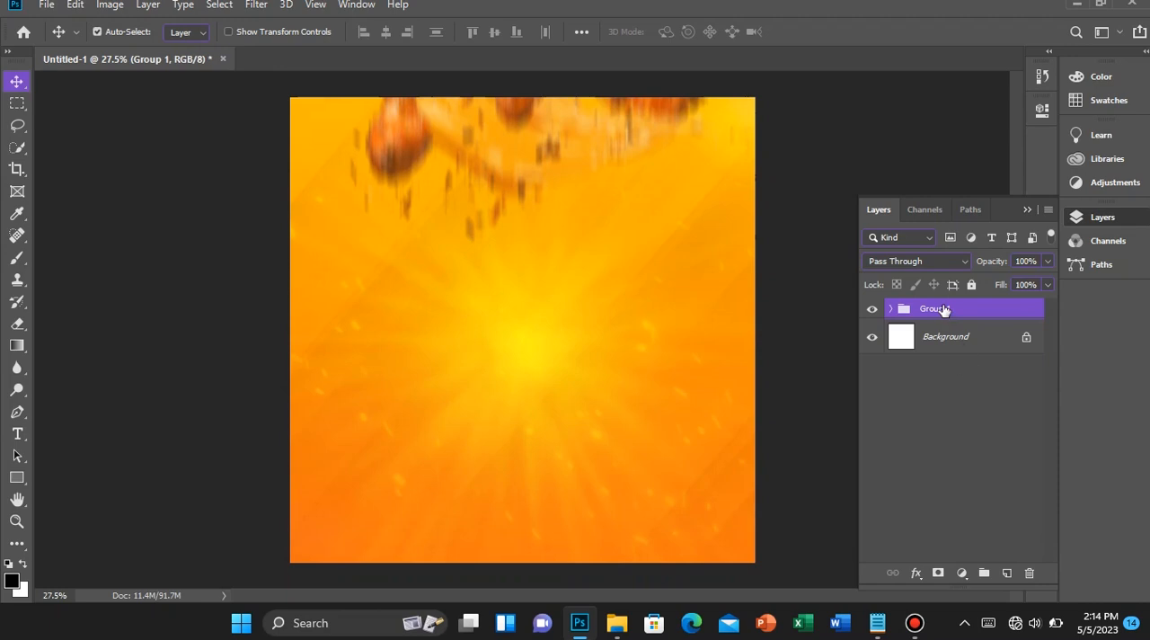
double_click(944, 305)
text(Background)
key(Return)
click(970, 285)
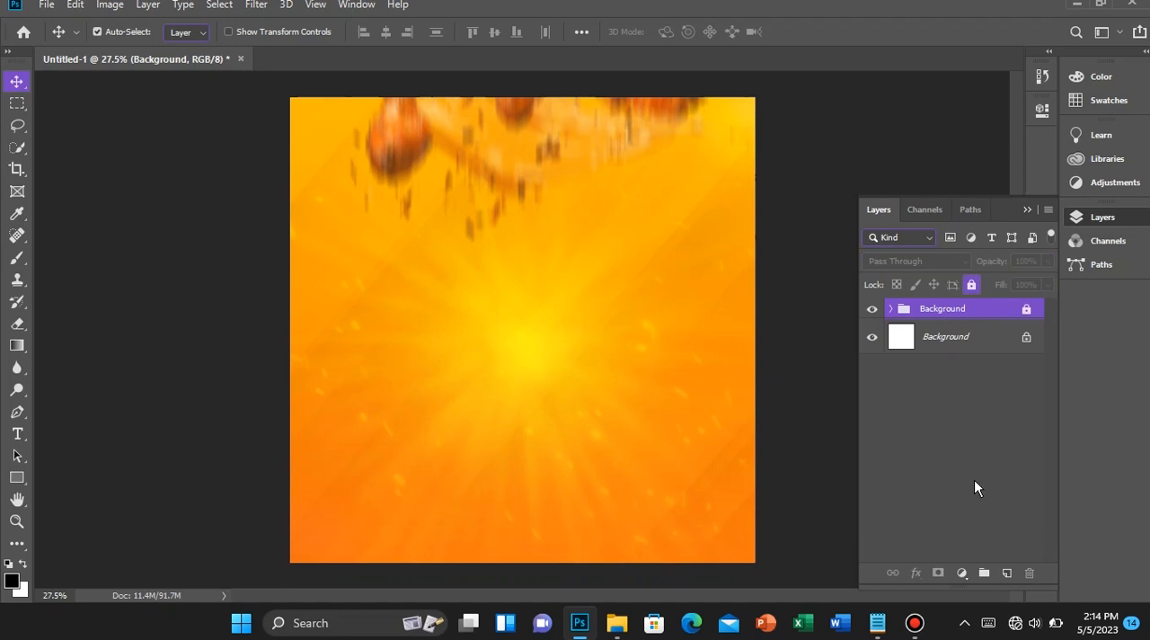
Add placeholder Lorem Ipsum text on a new layer above the light burst's centre and enlarge it to roughly three times its size
key(ctrl+minus)
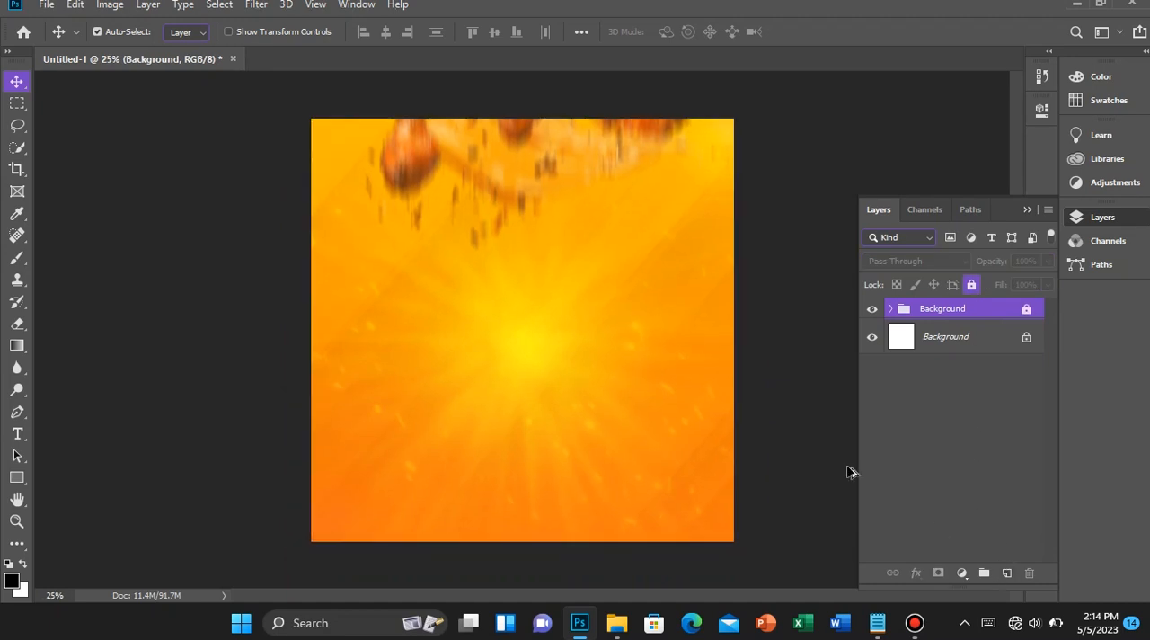
click(1006, 572)
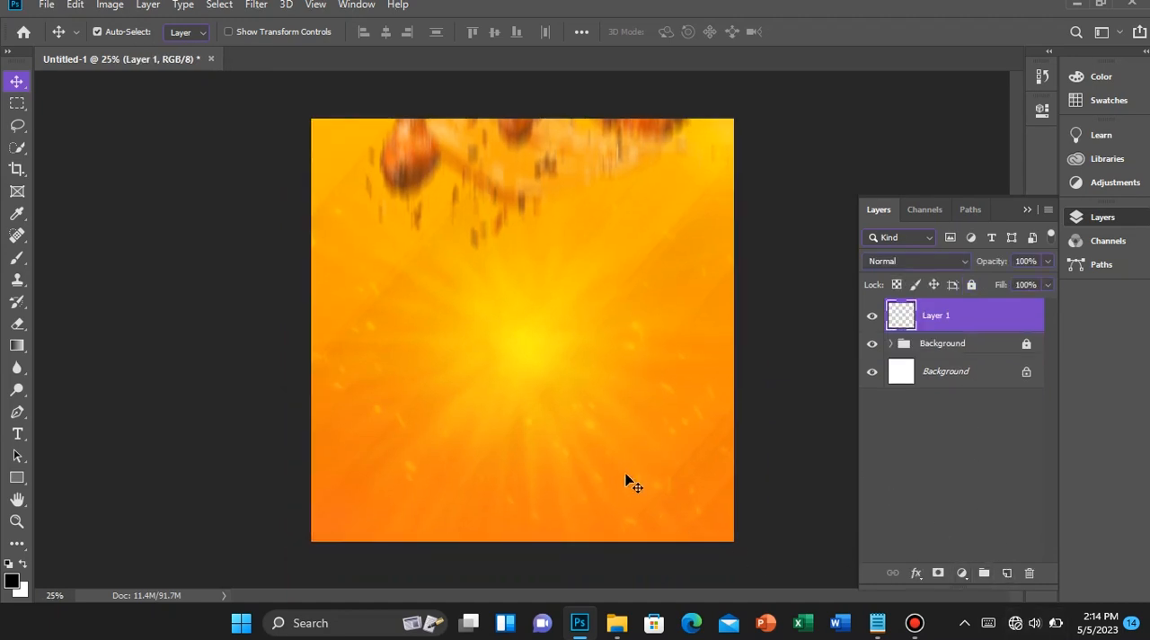
key(t)
click(461, 262)
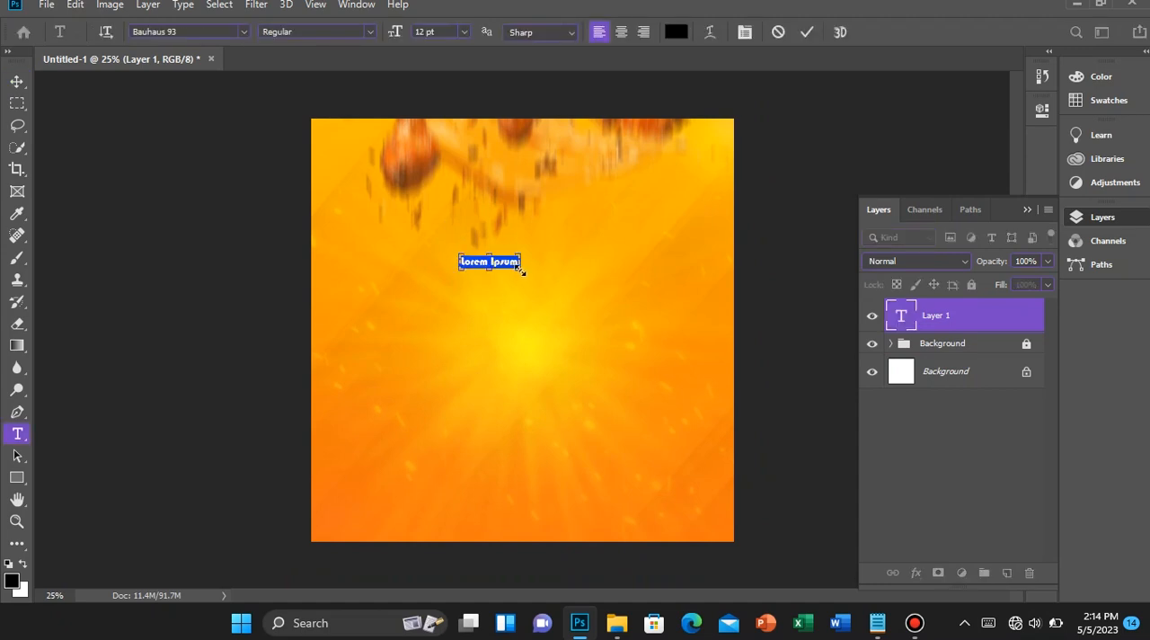
drag(520, 267, 638, 292)
Set the placeholder text in Bebas Neue Regular with faux bold and all caps
click(195, 35)
text(b)
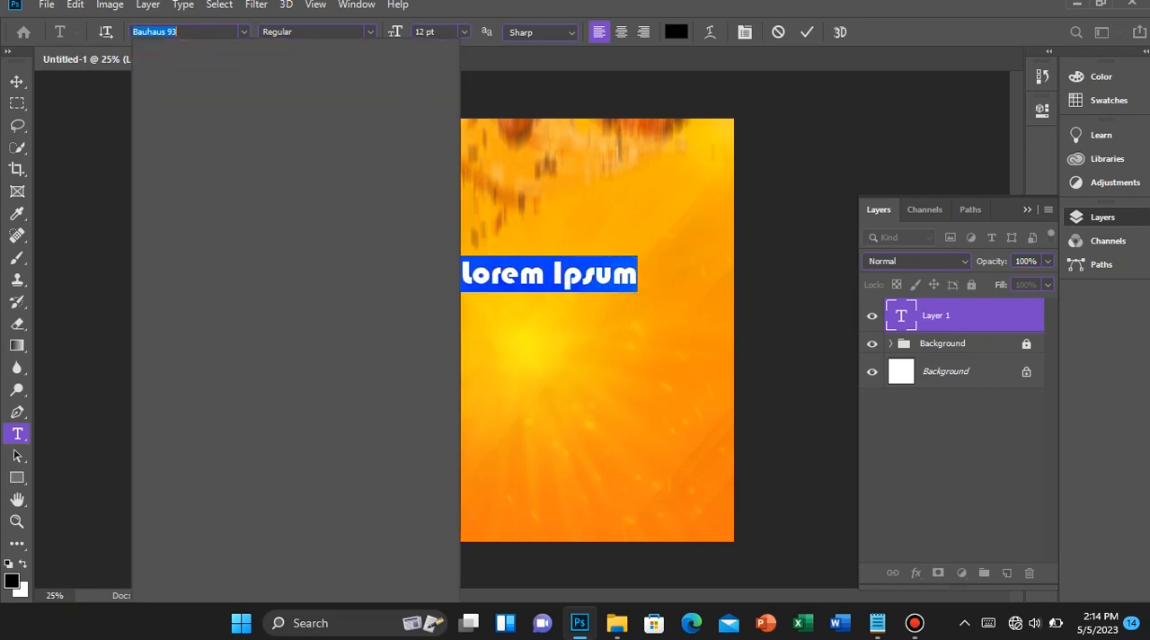
text(Bebas)
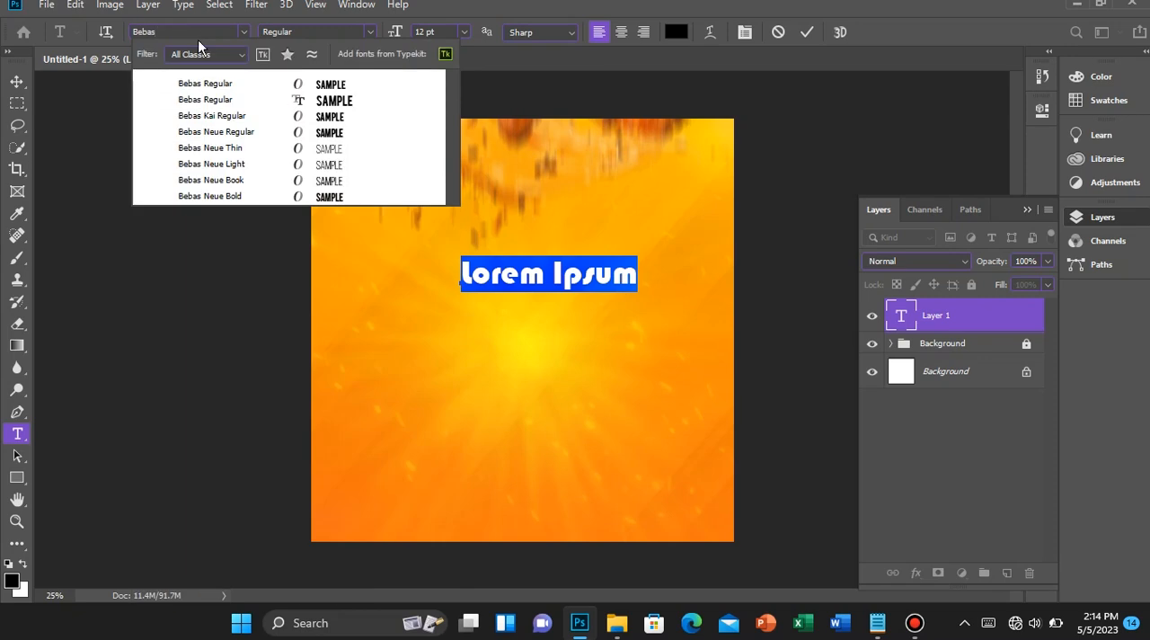
click(255, 131)
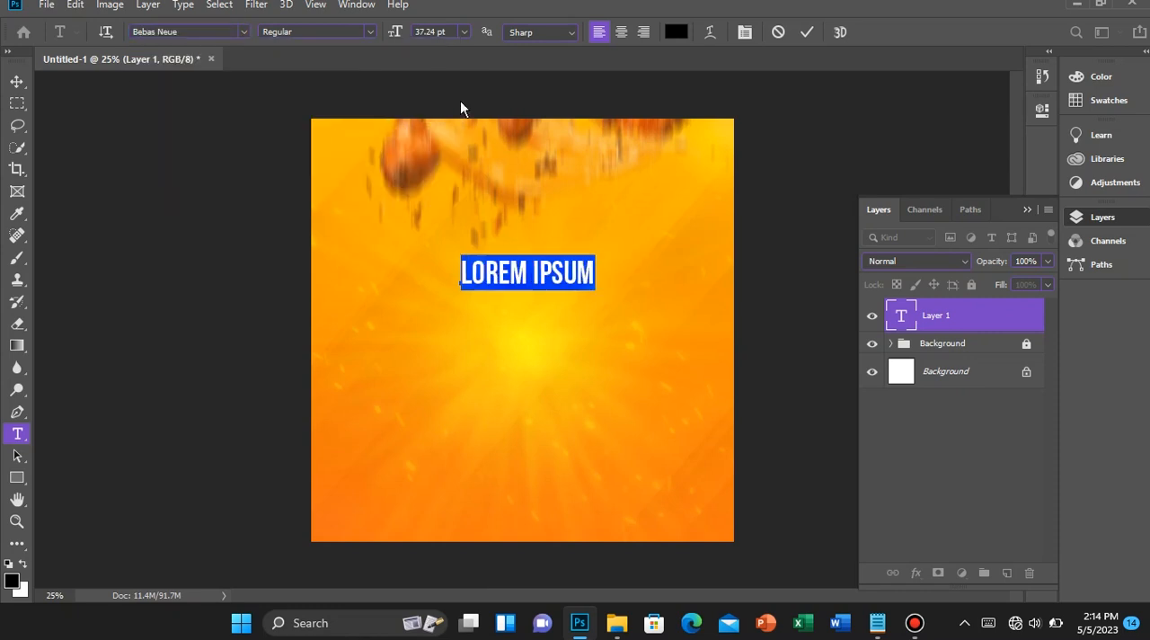
click(744, 33)
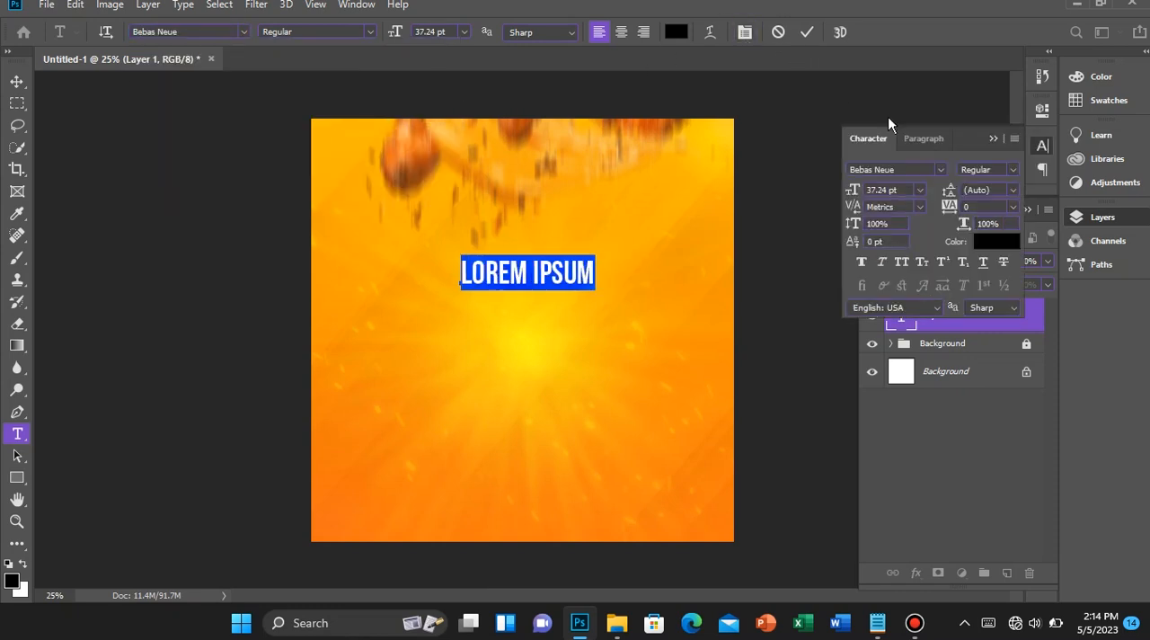
click(988, 205)
click(865, 267)
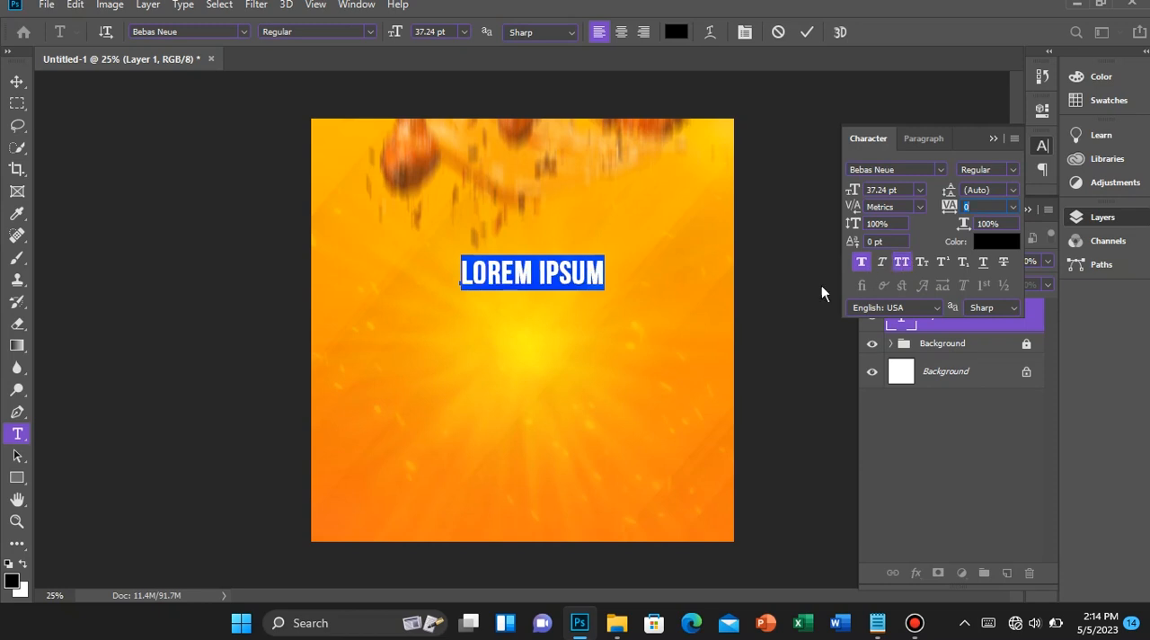
Scale the placeholder text up to about 54 pt
click(573, 272)
key(ctrl+a)
click(574, 273)
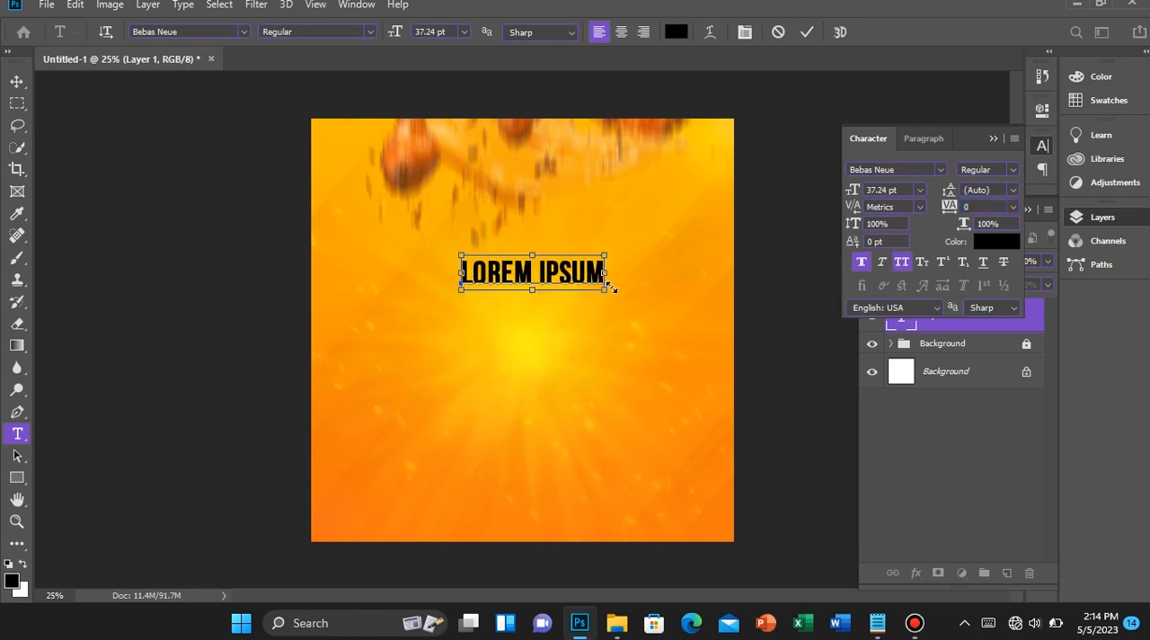
drag(608, 289, 693, 337)
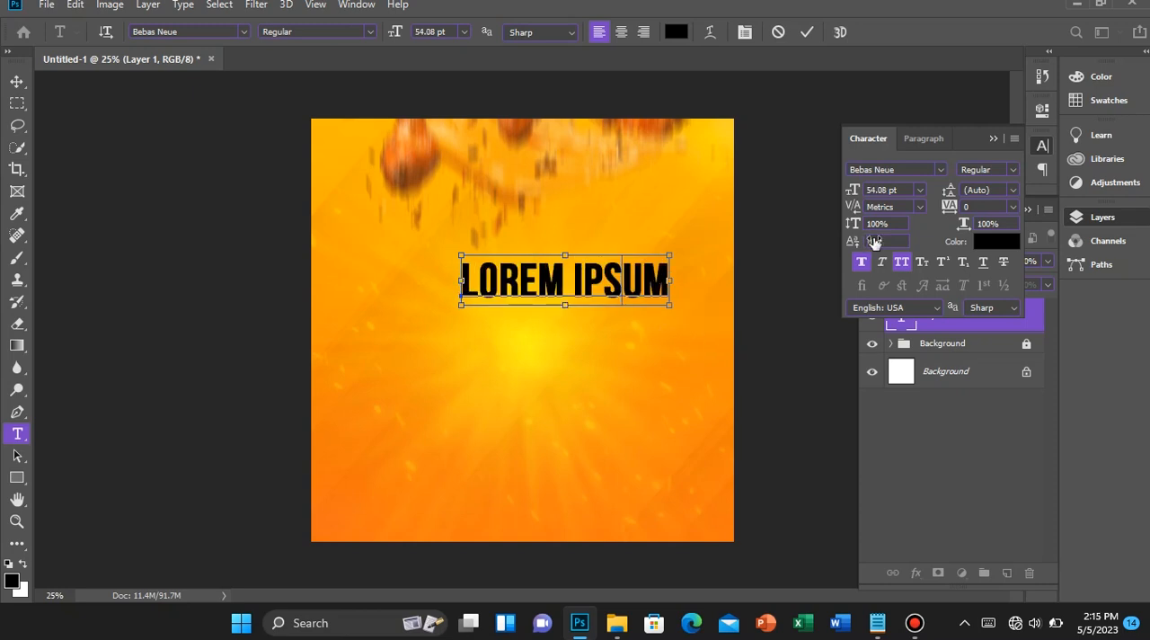
Try a tracking of 80 on the whole placeholder text and reset it to 0
key(ctrl+a)
mouse_move(954, 212)
mouse_down()
mouse_move(977, 210)
mouse_move(934, 221)
mouse_move(961, 224)
mouse_up()
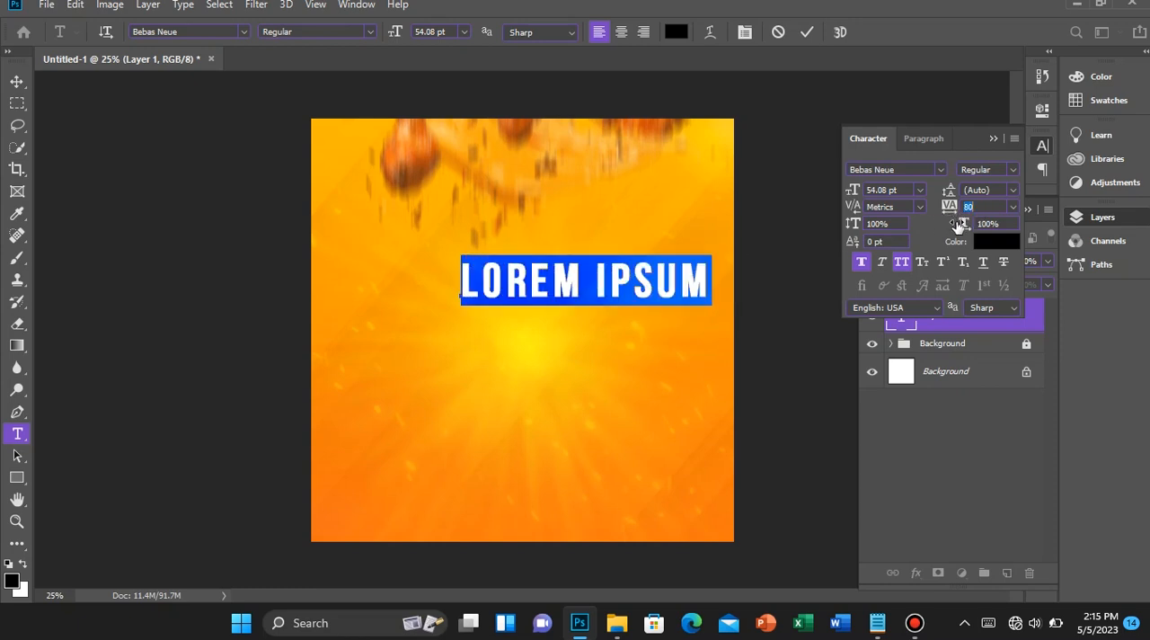
click(947, 210)
key(Return)
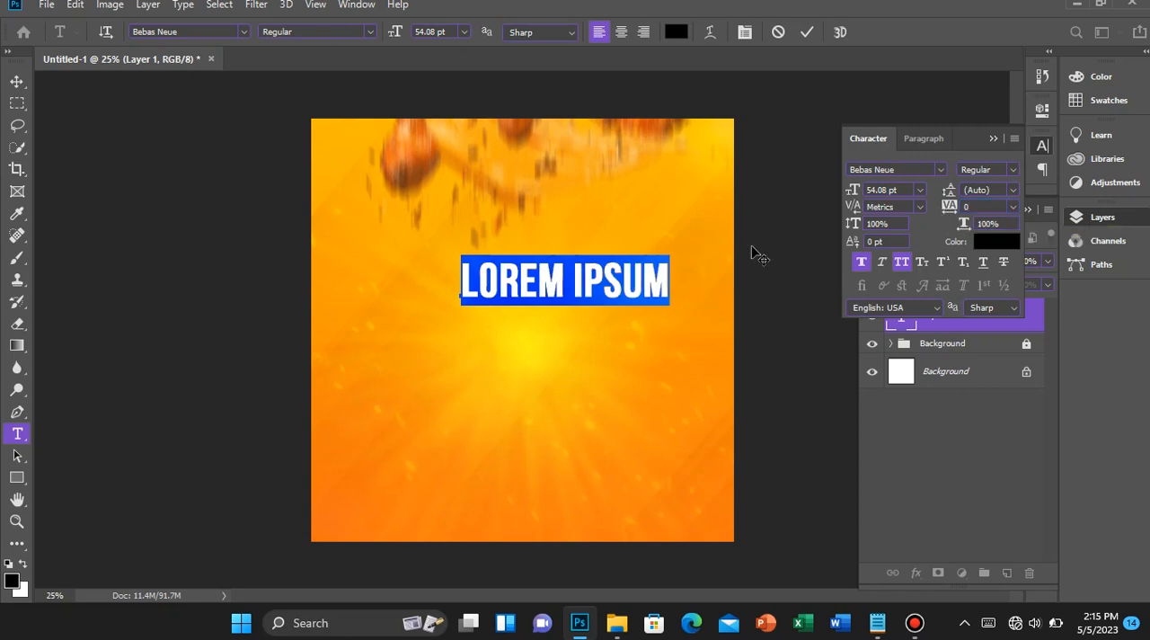
Replace the placeholder text with CHICKEN
click(603, 269)
key(ctrl+a)
text(C)
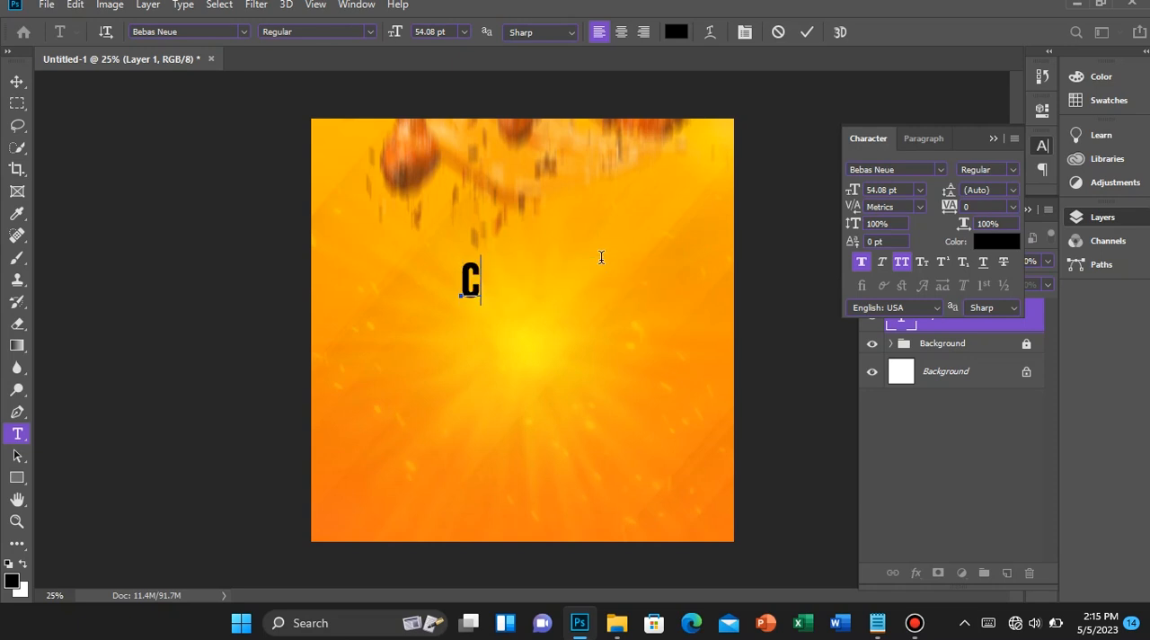
text(HICKEN)
Enlarge the whole CHICKEN headline to 80.46 pt and commit the text edit
key(ctrl+a)
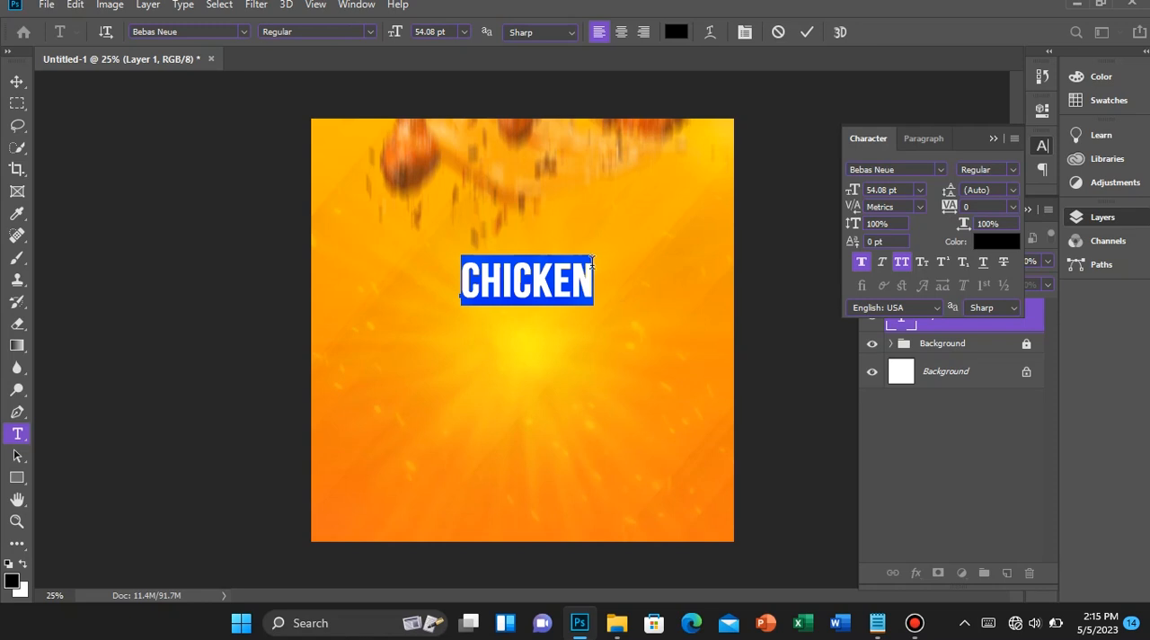
click(437, 31)
text(80.46)
key(Return)
click(626, 256)
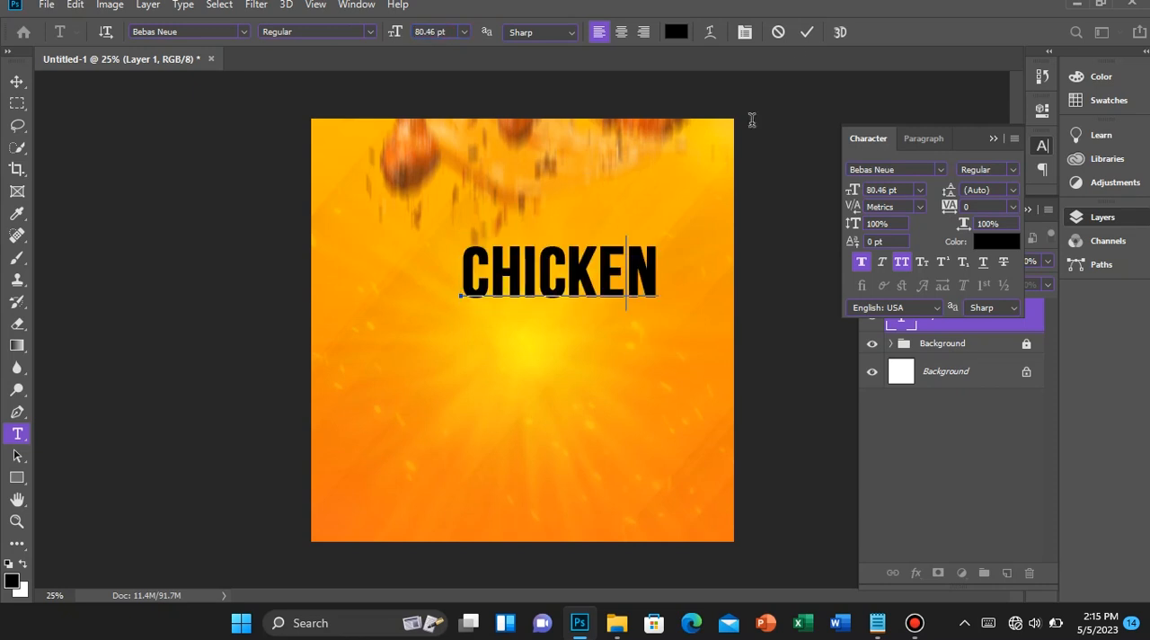
key(ctrl+a)
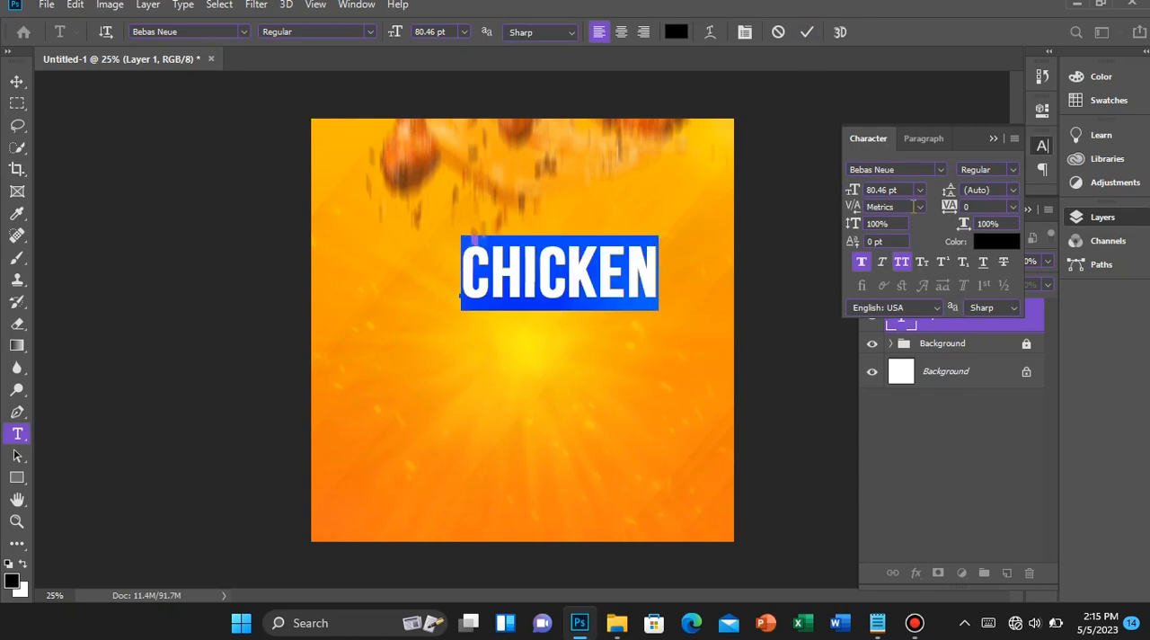
click(806, 39)
Centre the CHICKEN headline horizontally on the canvas and nudge it down to just above the light burst's centre
key(v)
key(ctrl+a)
click(493, 33)
key(ctrl+d)
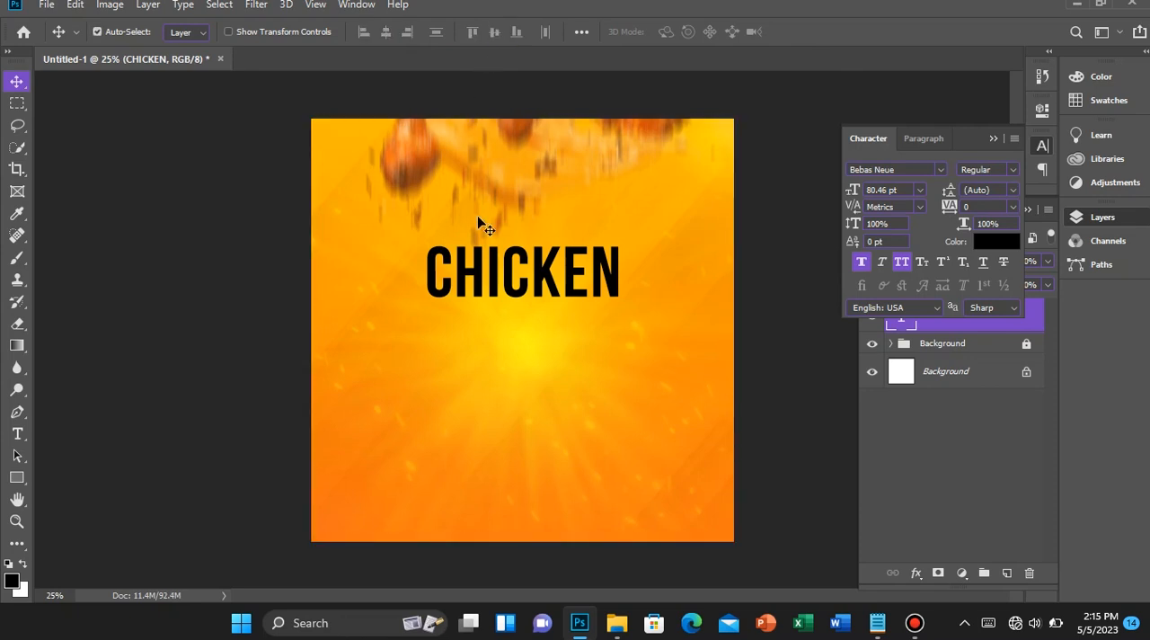
key(shift+Down)
key(shift+Down)
key(shift+Down)
key(shift+Down)
key(shift+Down)
key(shift+Down)
key(shift+Down)
key(shift+Down)
key(shift+Down)
key(shift+Down)
key(shift+Down)
key(shift+Down)
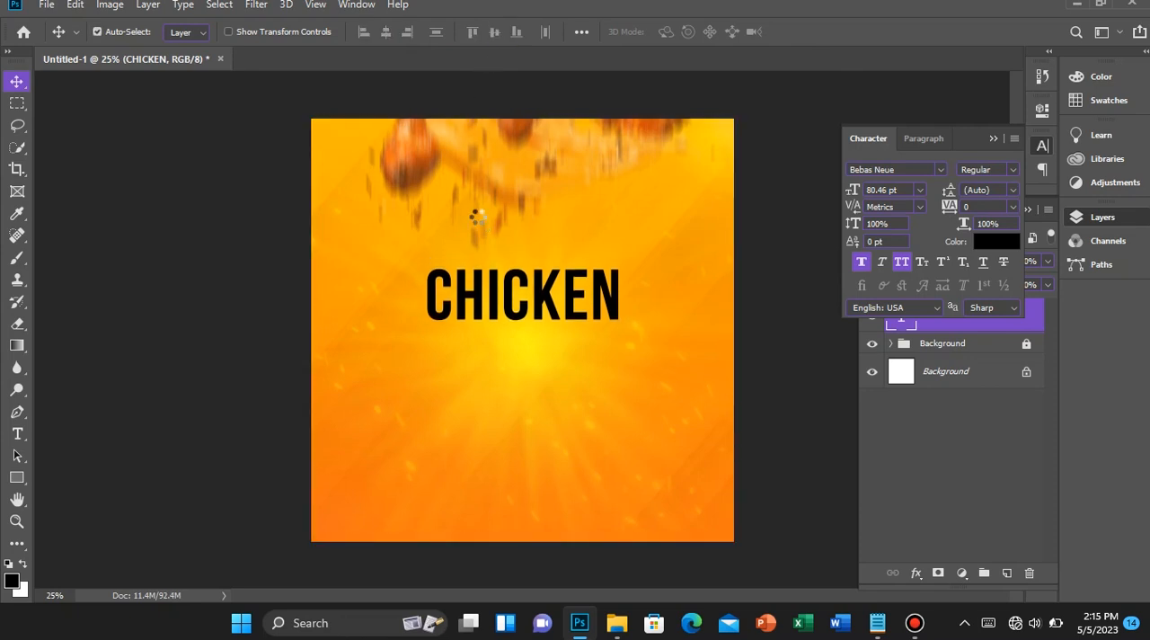
key(shift+Down)
scroll(496, 225, up, 5)
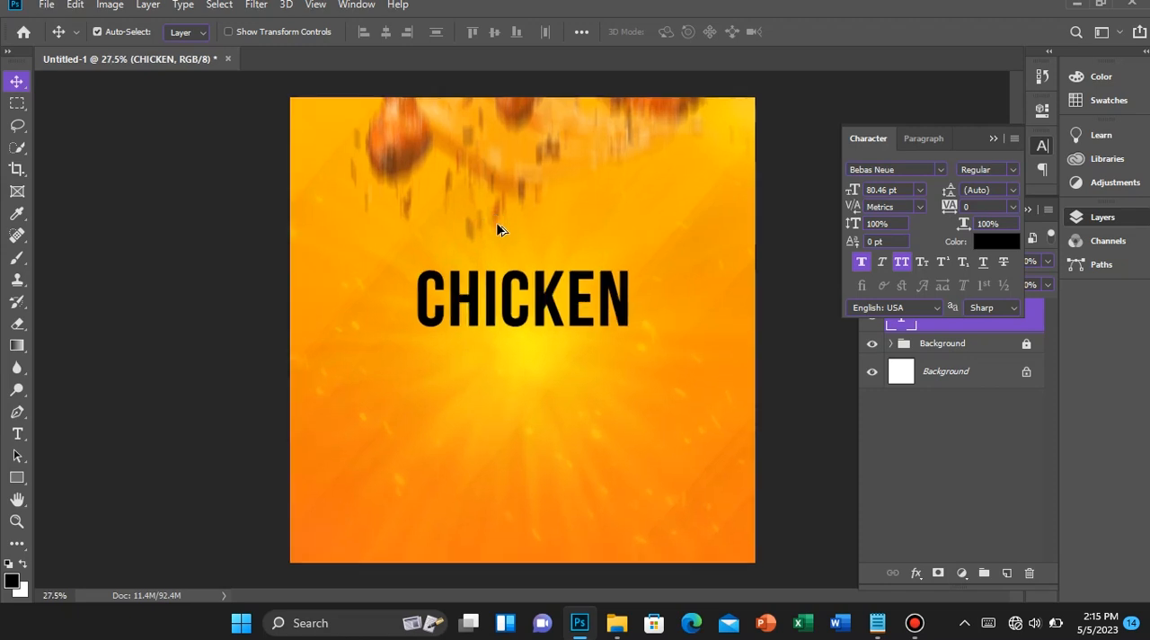
scroll(496, 222, up, 2)
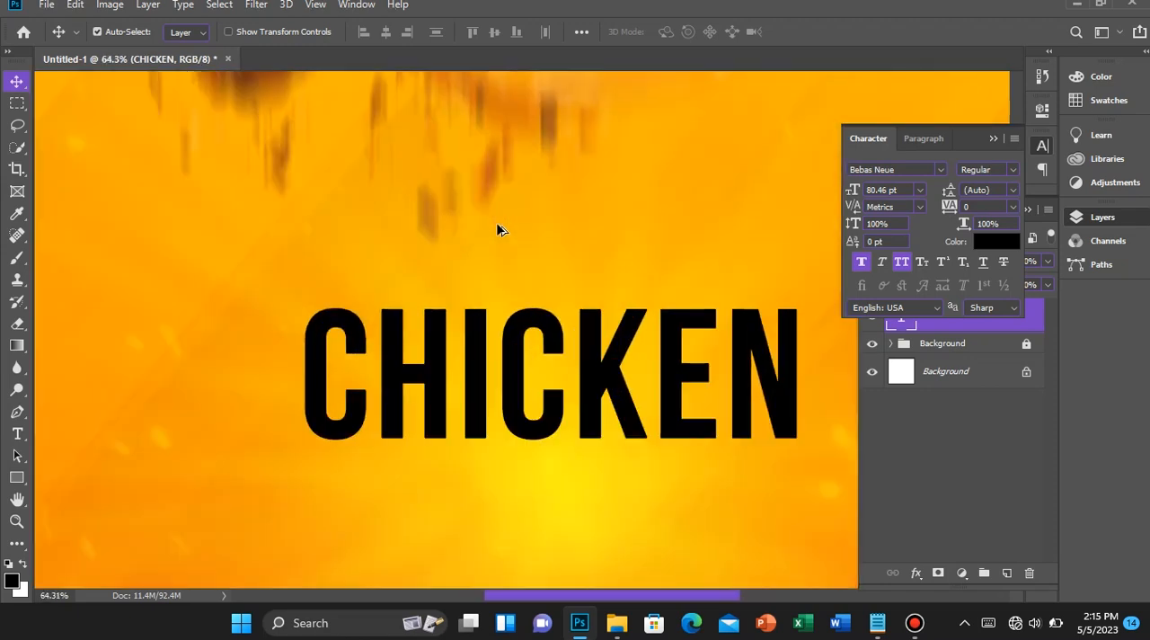
scroll(497, 222, down, 4)
scroll(498, 222, down, 1)
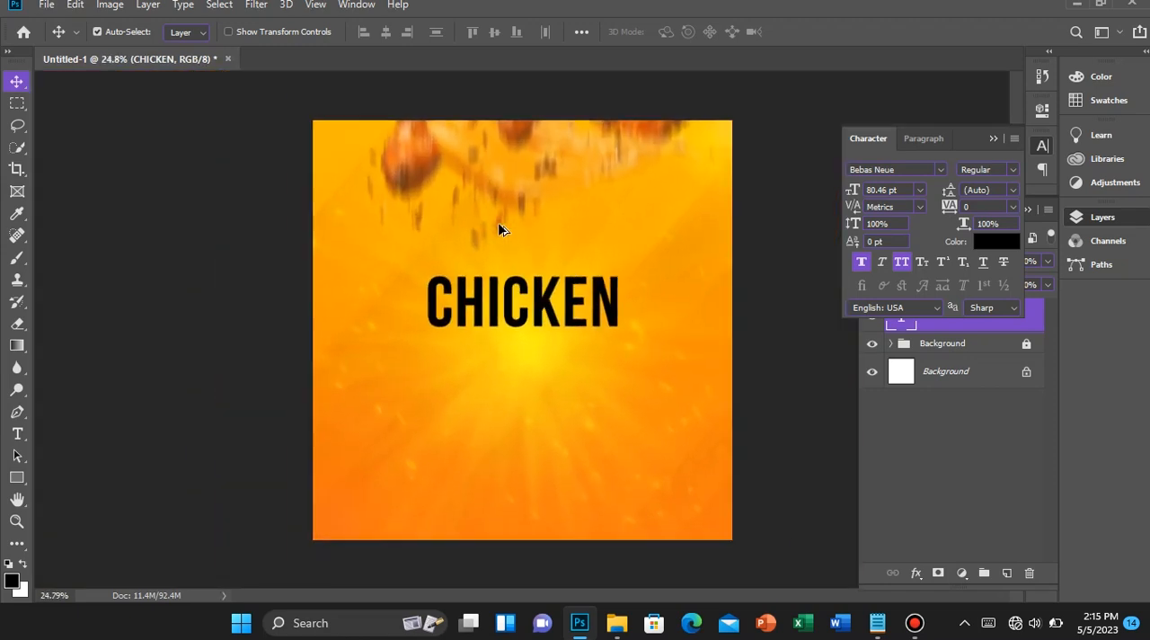
scroll(481, 215, down, 1)
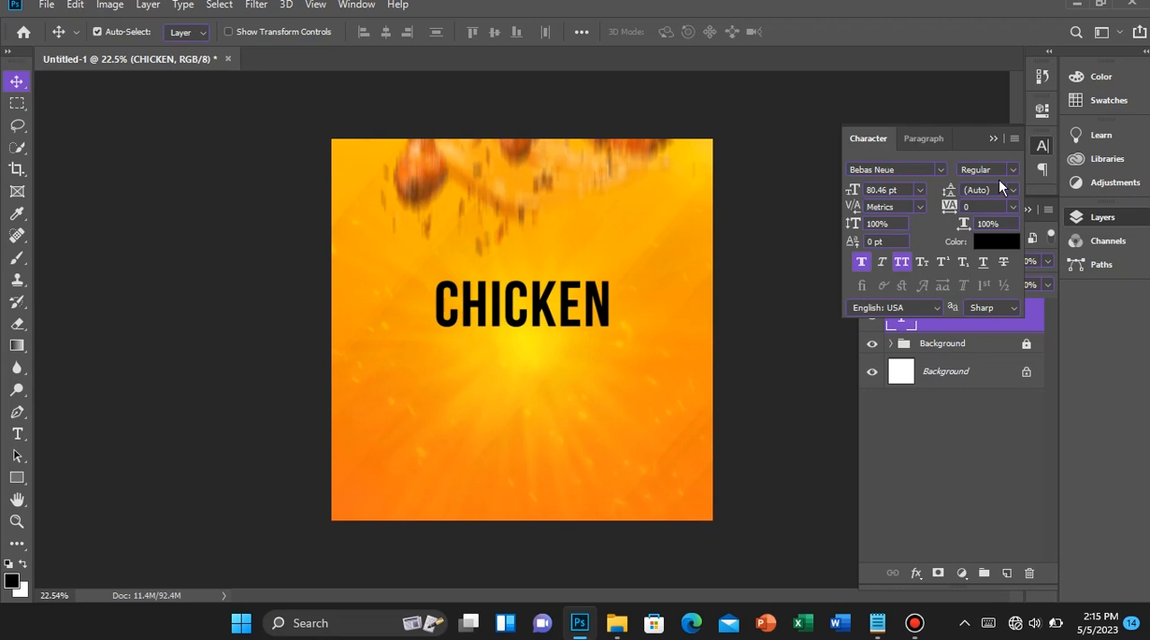
Duplicate the CHICKEN text directly above the original and change the copy's wording to GET YOUR DELICIOUS
click(991, 140)
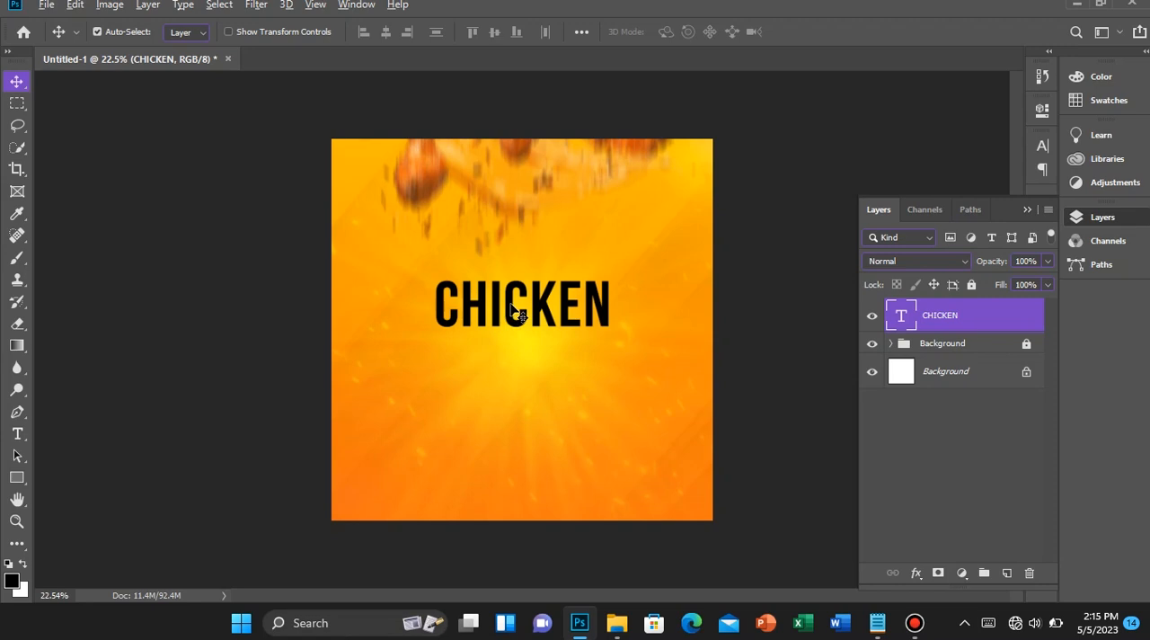
drag(512, 306, 563, 341)
key(t)
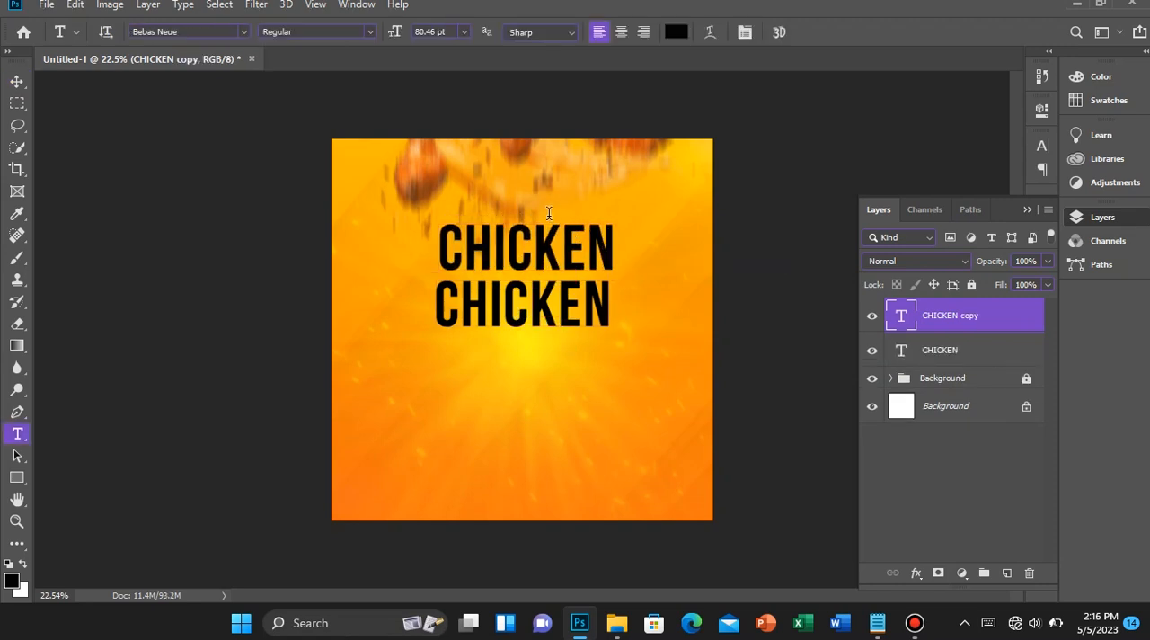
double_click(527, 256)
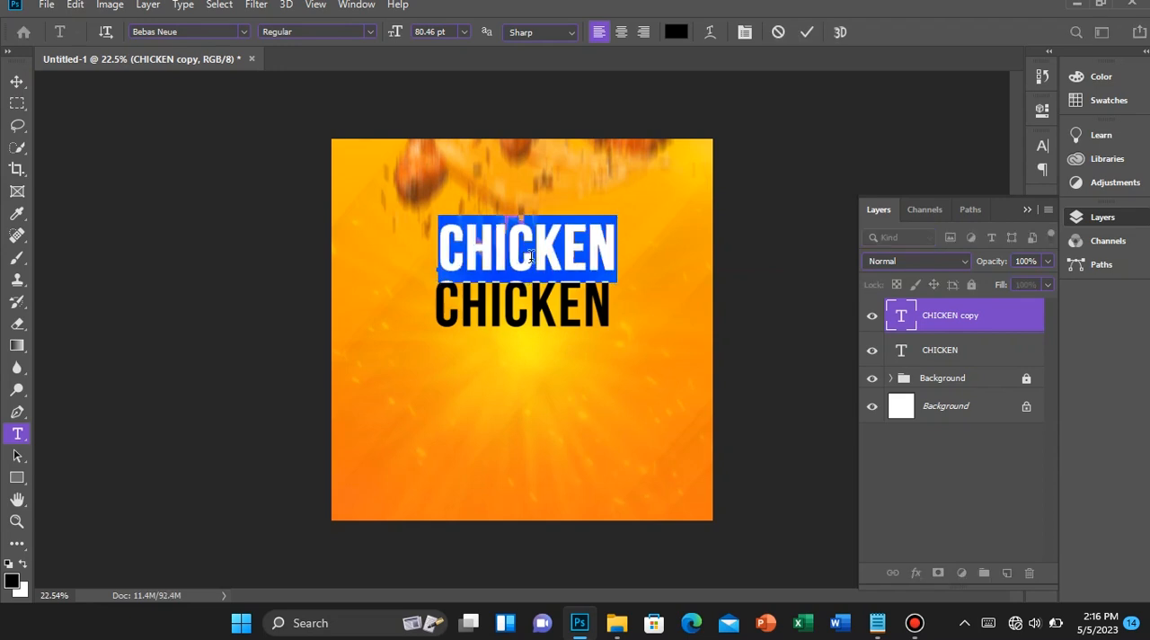
text(GET YO)
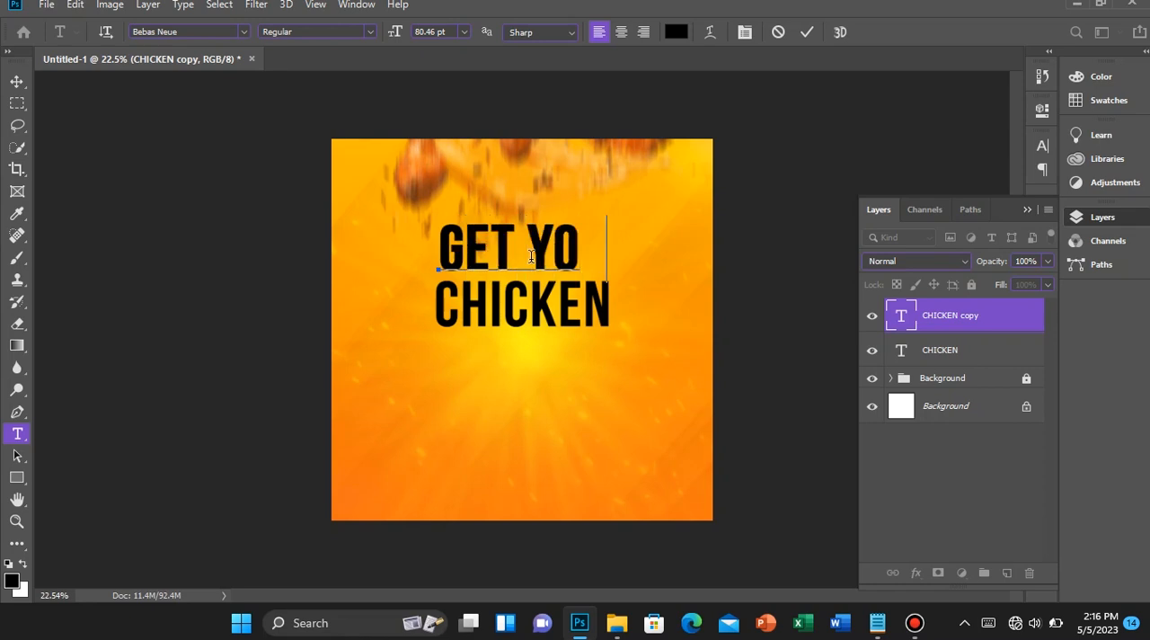
text(UR DEL)
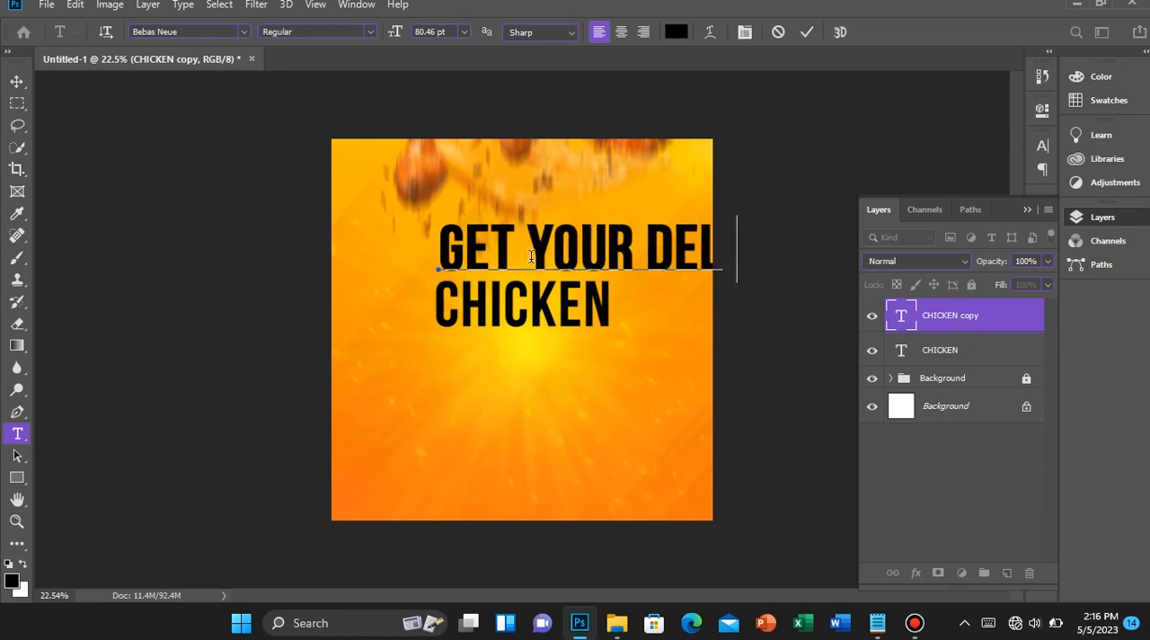
text(ICIOU)
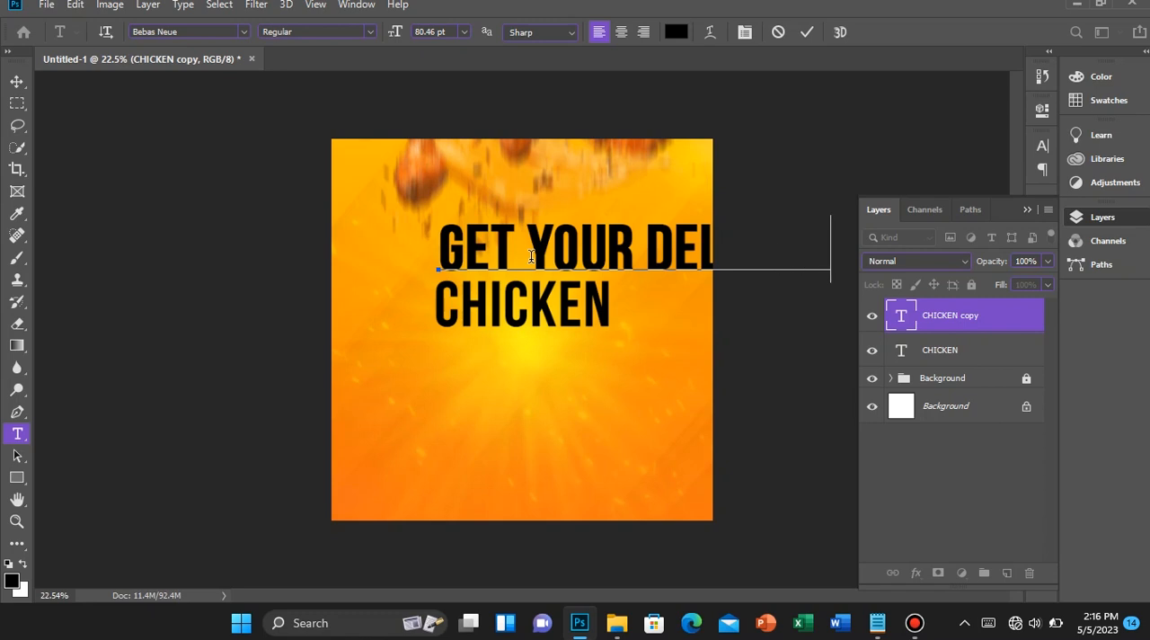
Set the GET YOUR DELICIOUS line in FONTSPRING DEMO - Integral CF Bold Regular at 9.95 pt
key(ctrl+a)
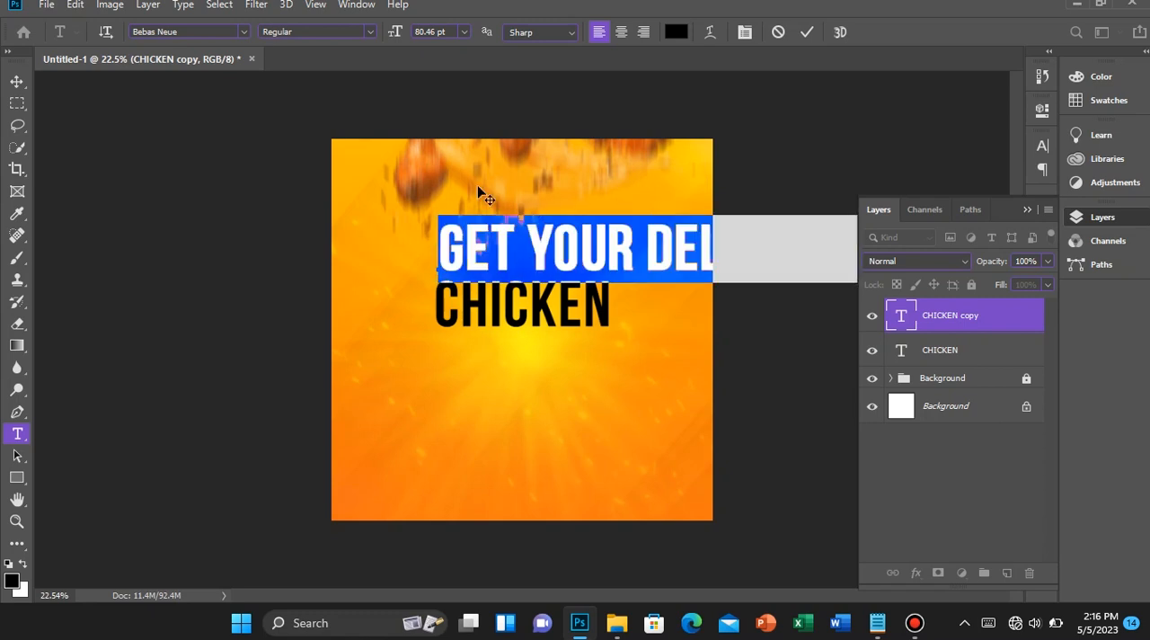
click(215, 32)
text(FONT)
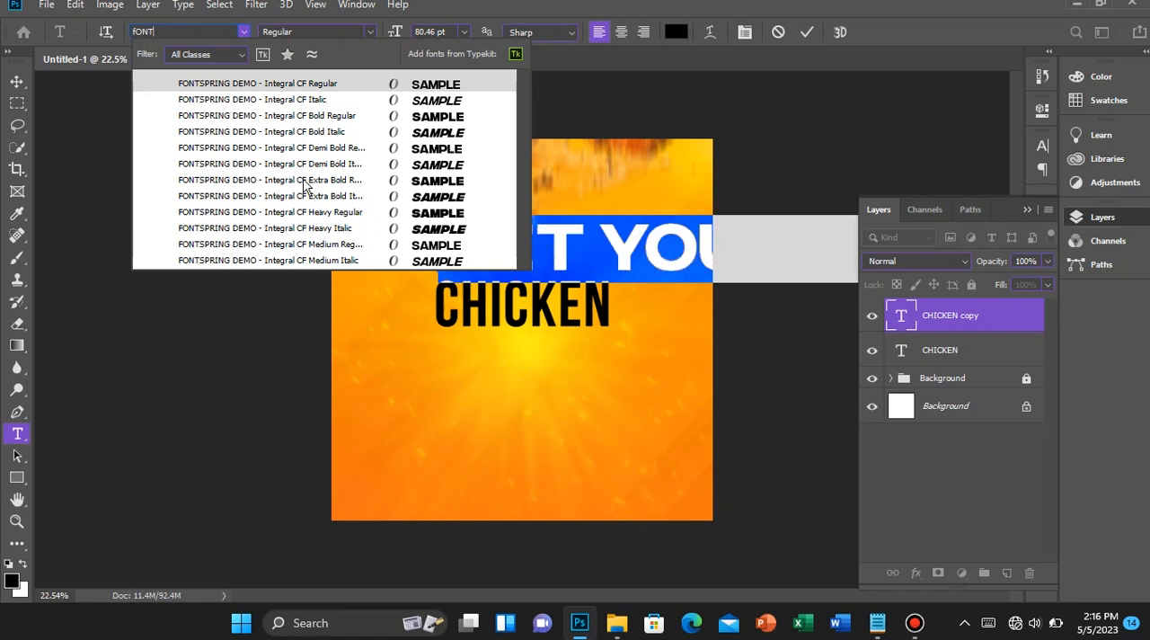
click(313, 116)
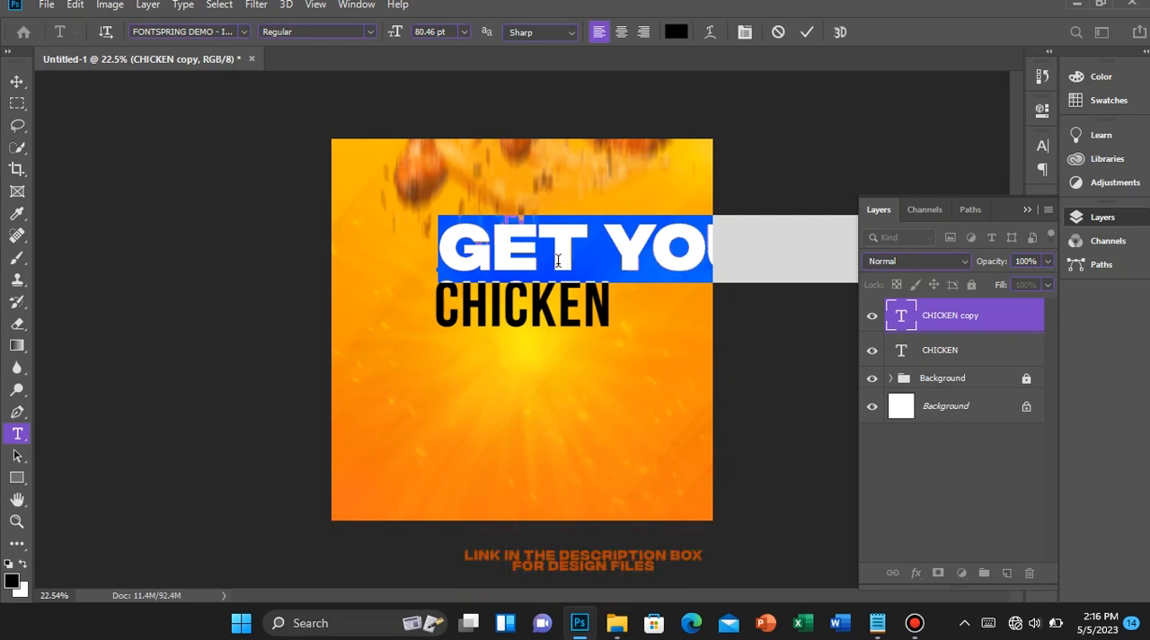
click(558, 261)
key(ctrl+a)
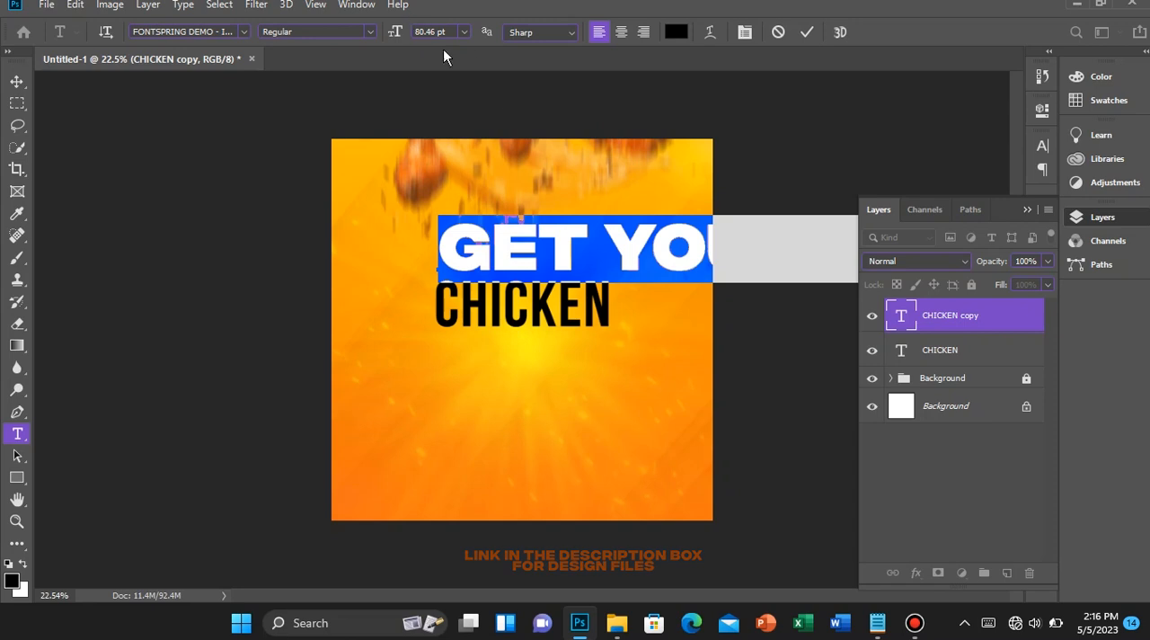
click(393, 31)
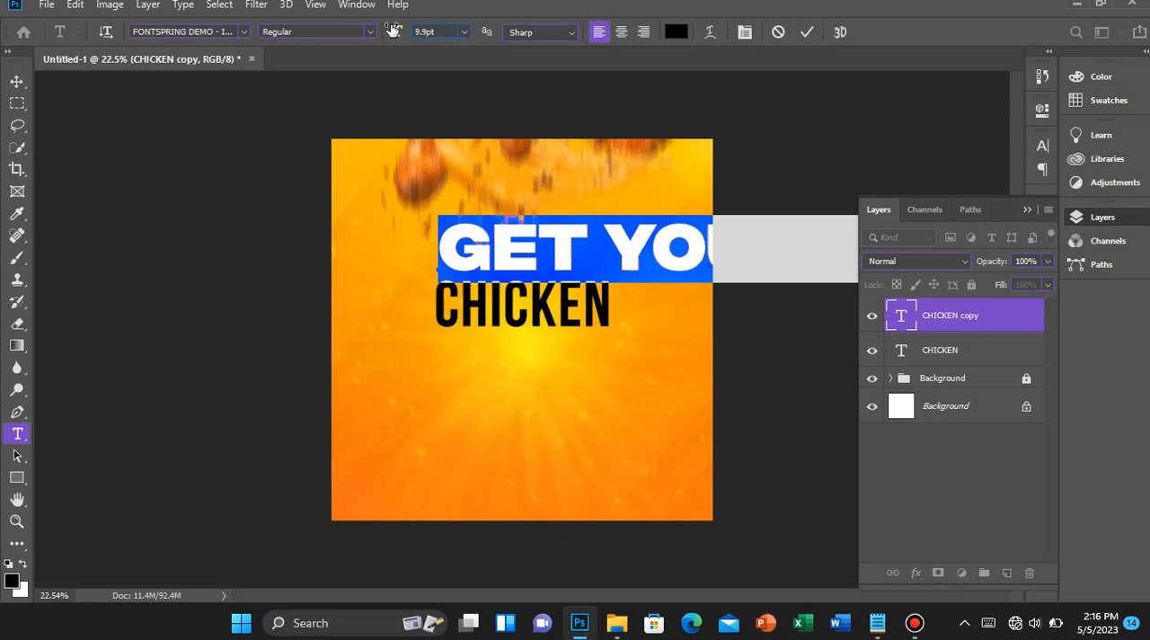
click(523, 264)
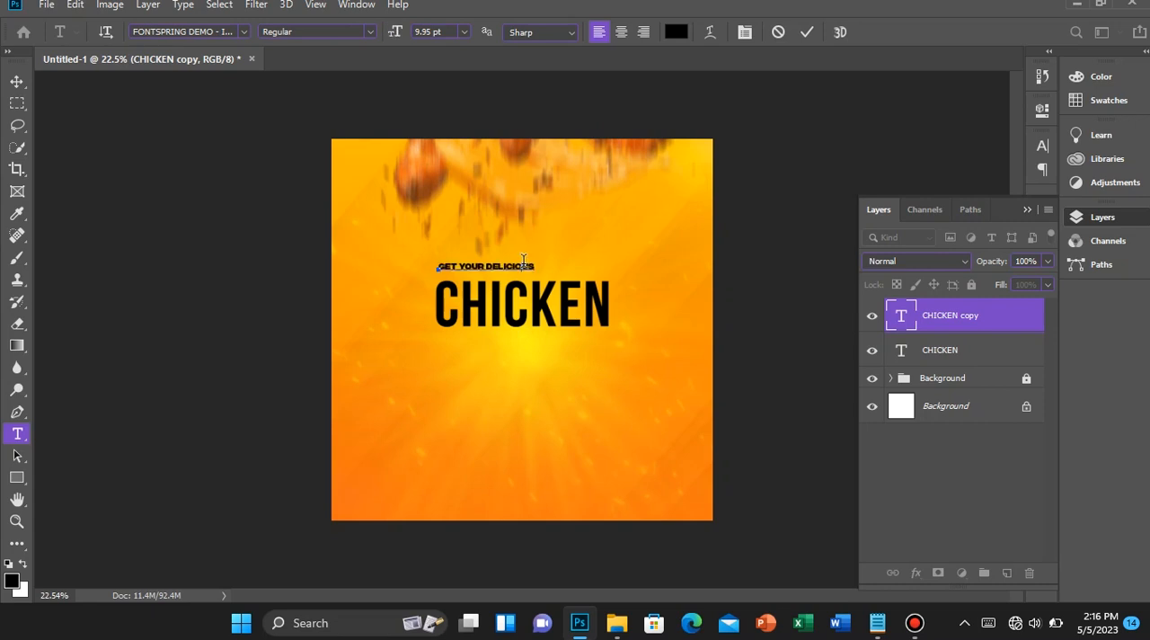
Turn off faux bold for the whole GET YOUR DELICIOUS line and commit the text edit
key(ctrl+a)
click(745, 31)
click(861, 262)
click(809, 33)
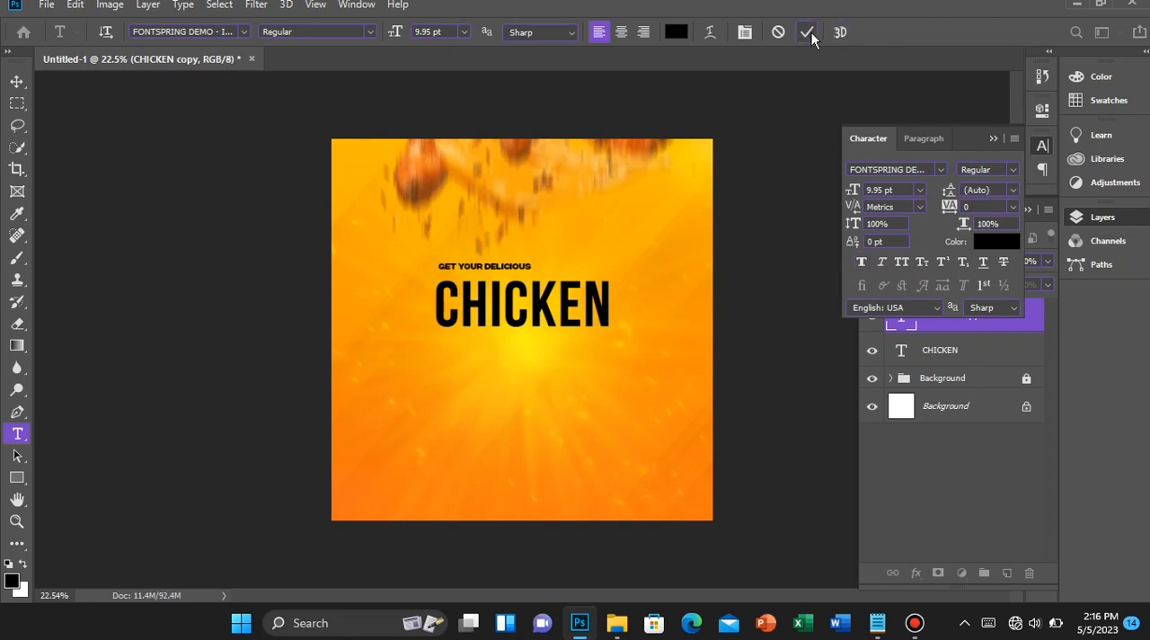
Centre the GET YOUR DELICIOUS line horizontally on the canvas and nudge it down to sit close above CHICKEN
key(v)
key(ctrl+a)
click(385, 32)
key(ctrl+d)
key(shift+Down)
key(shift+Down)
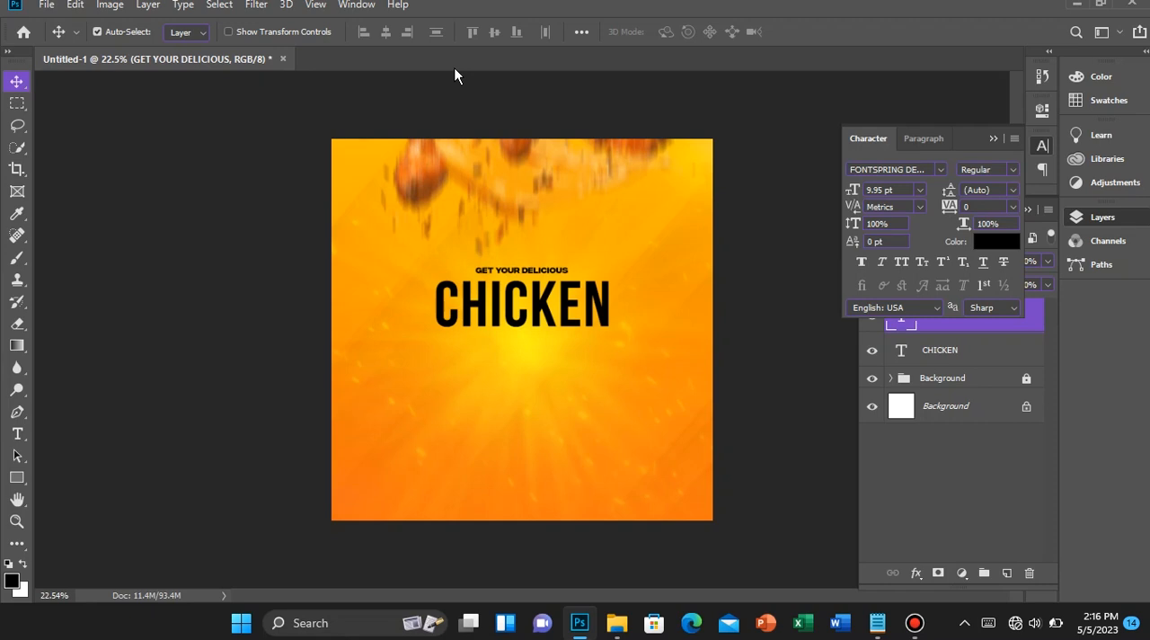
key(shift+Down)
key(shift+Down)
key(shift+Down)
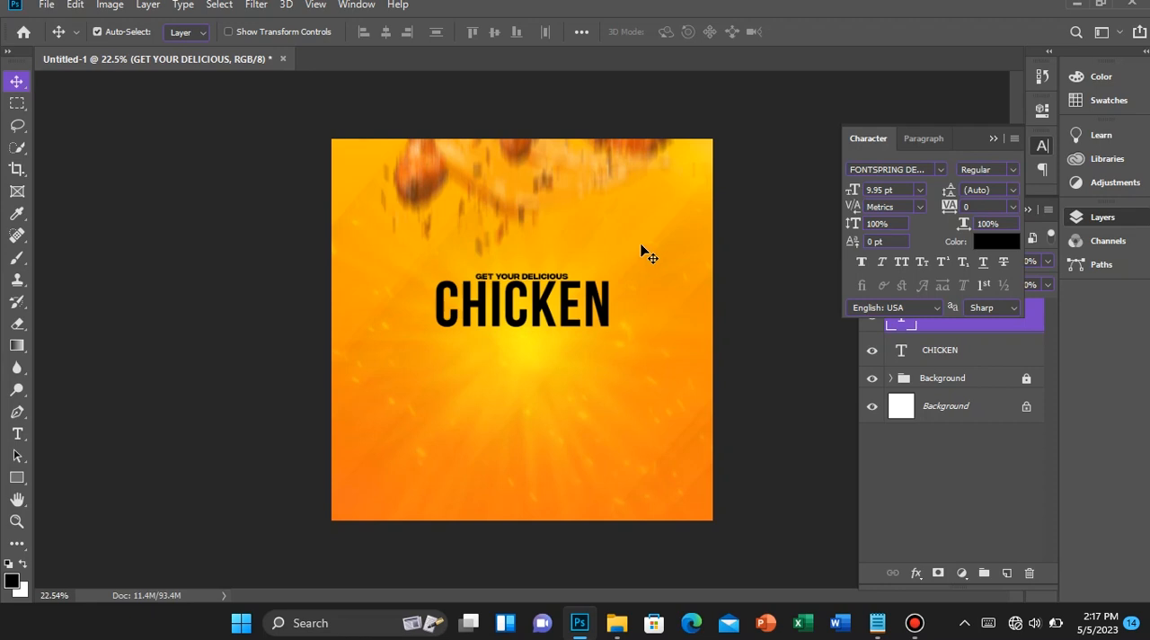
Change the GET YOUR DELICIOUS text color to brown-orange, hex A84700
click(986, 243)
drag(544, 94, 724, 66)
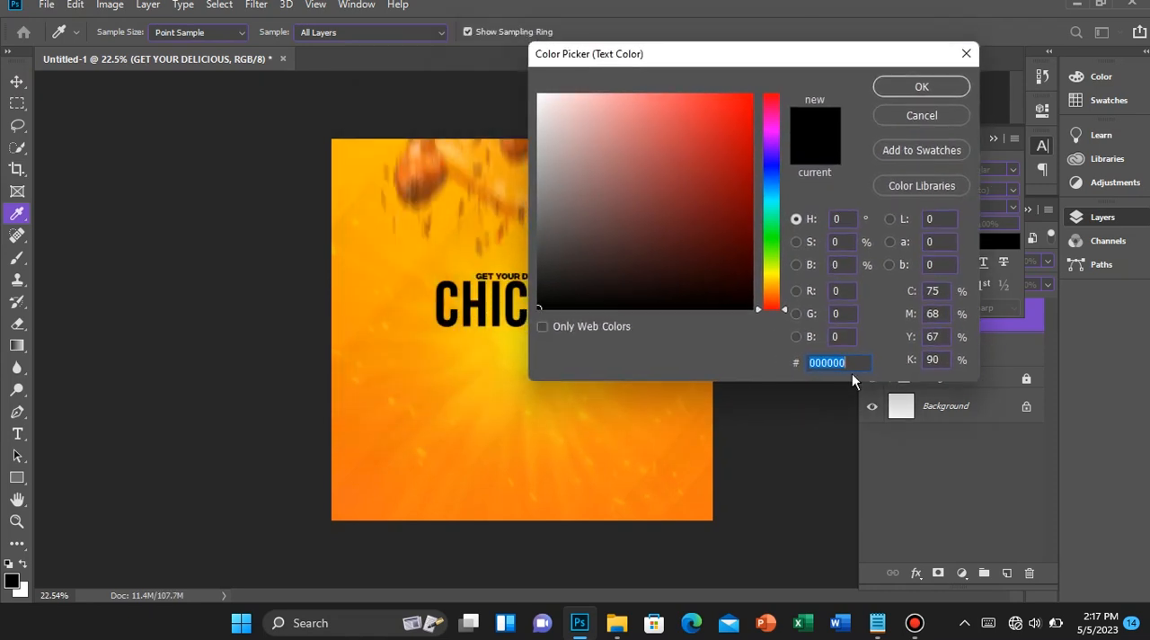
text(A)
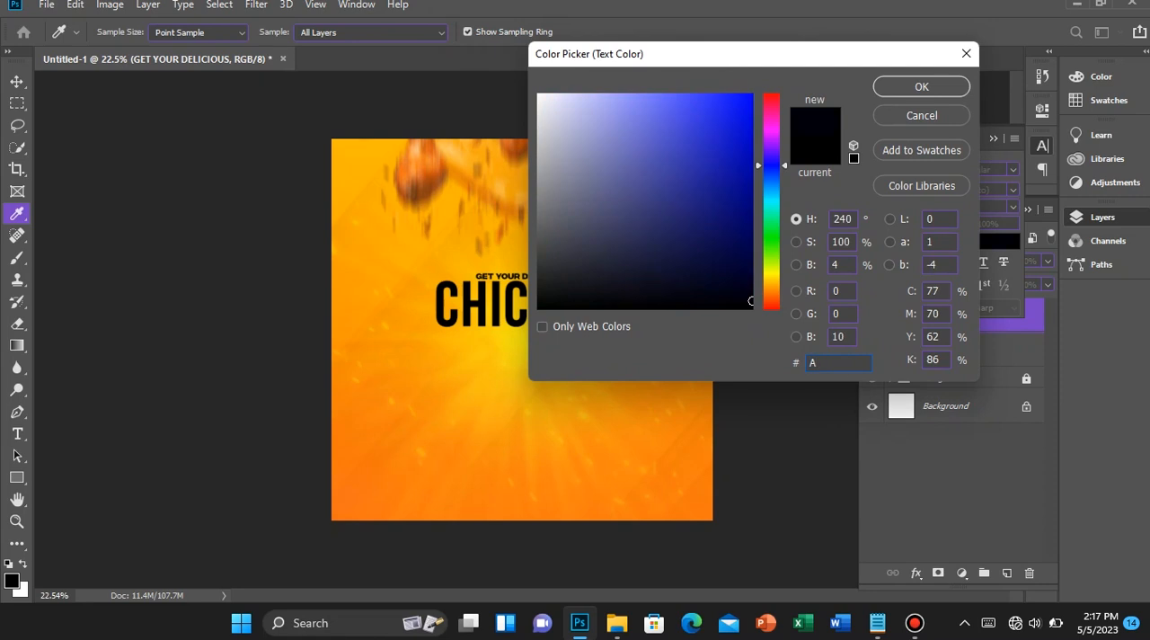
text(8)
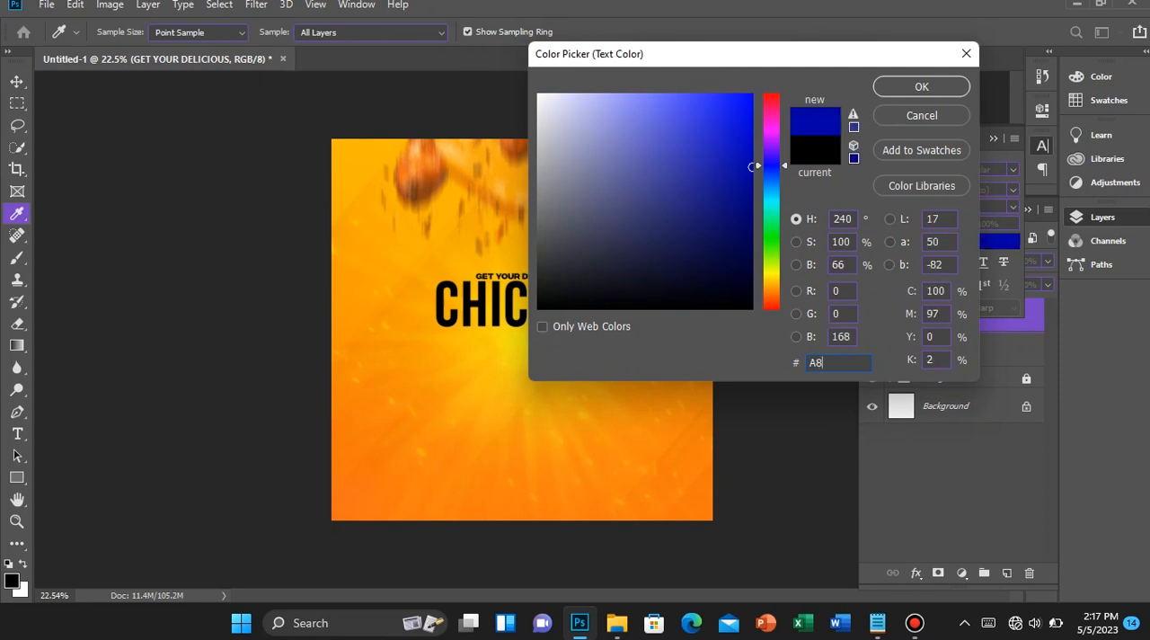
text(4700)
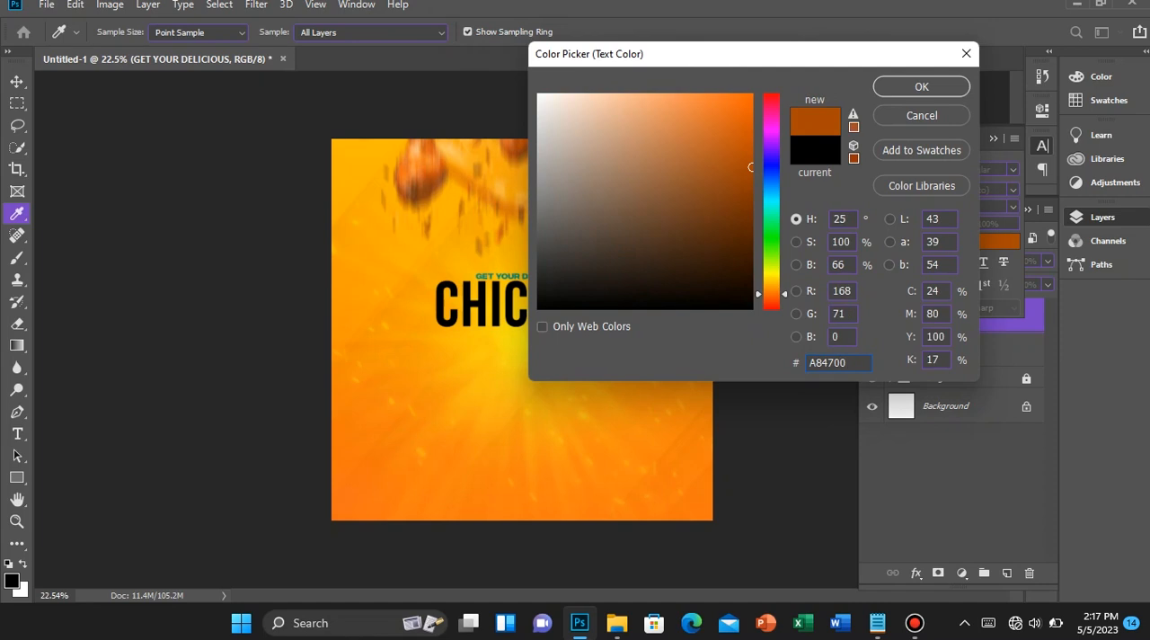
key(Return)
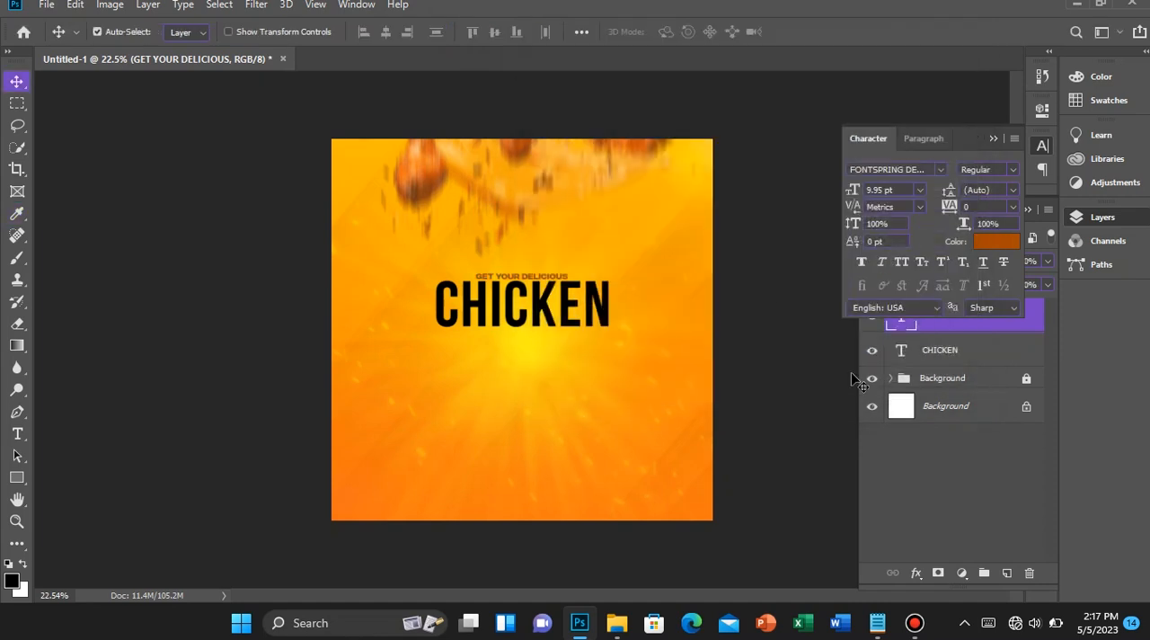
Check the available styles of FONTSPRING DEMO - Integral CF Bold for the GET YOUR DELICIOUS line, keeping Regular
scroll(517, 333, up, 5)
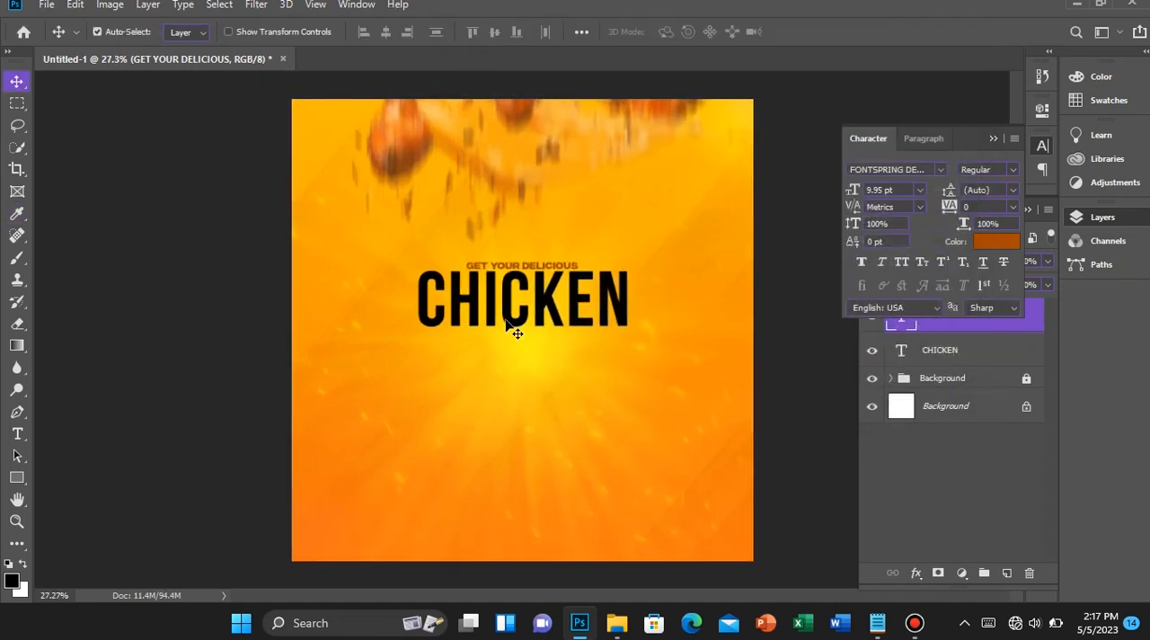
scroll(517, 333, down, 3)
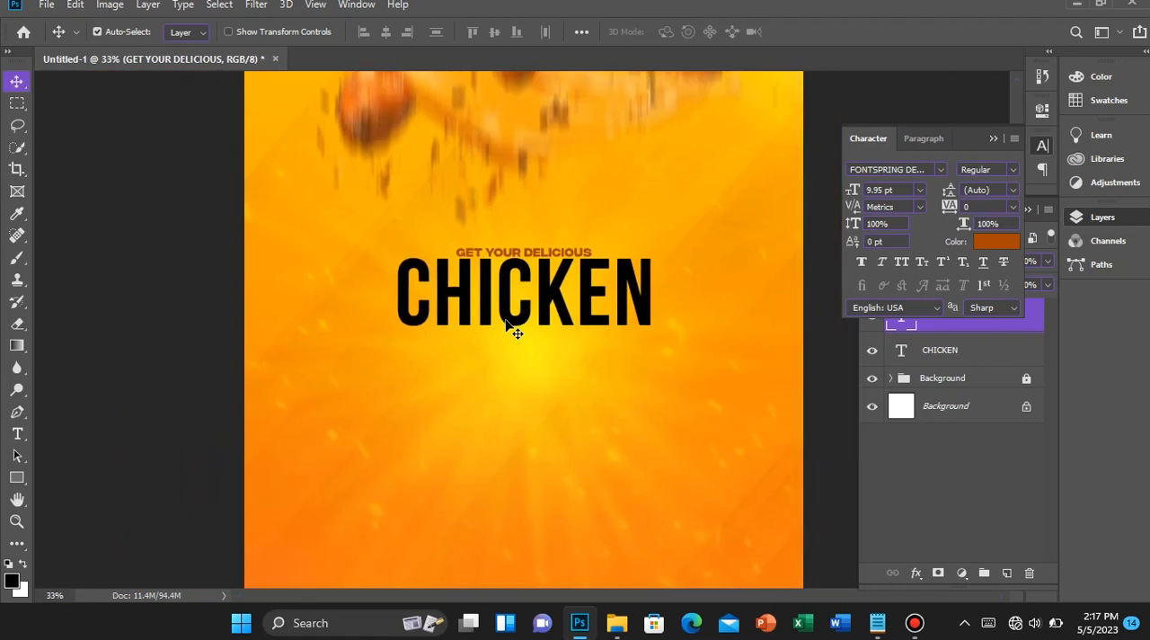
scroll(516, 333, up, 10)
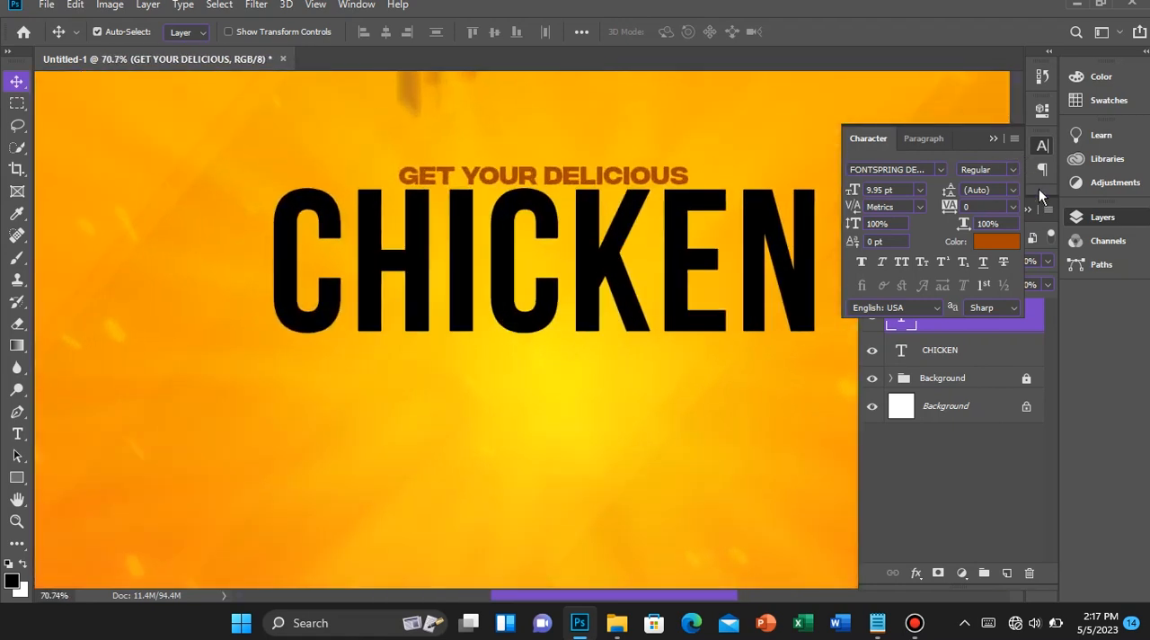
click(941, 170)
click(940, 169)
click(1013, 170)
click(1007, 178)
click(939, 165)
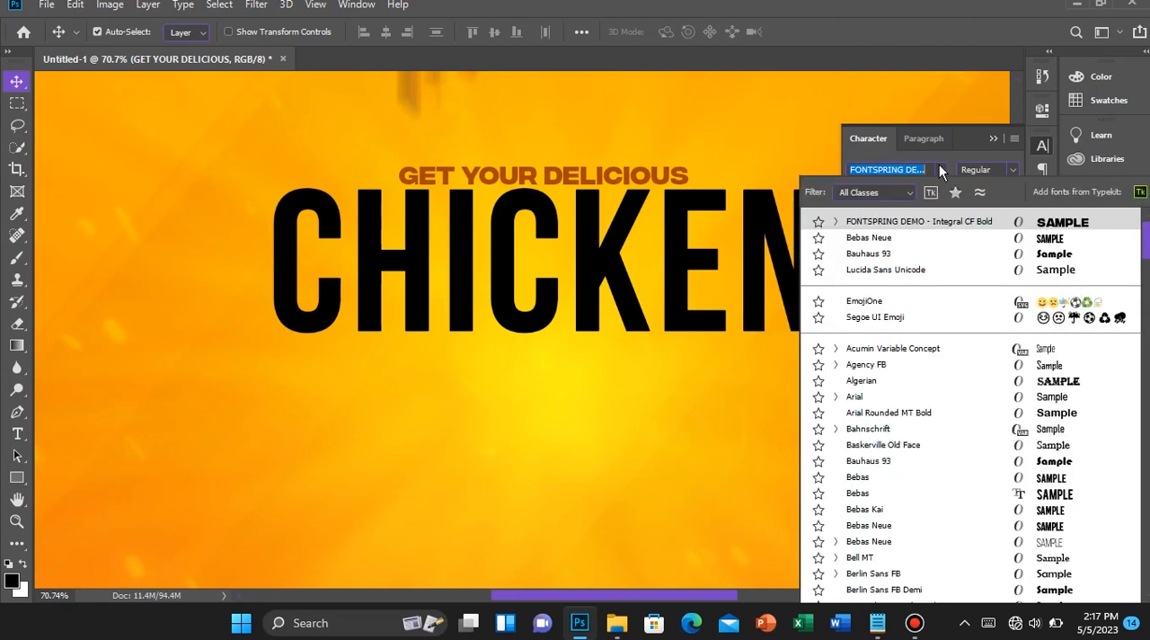
click(836, 222)
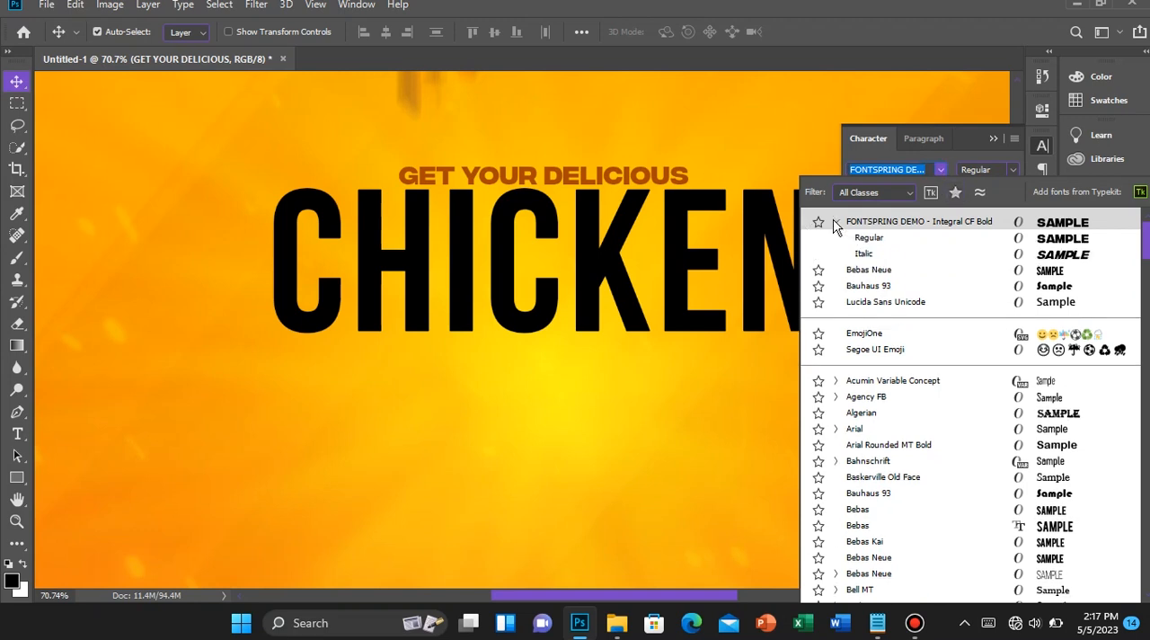
click(867, 239)
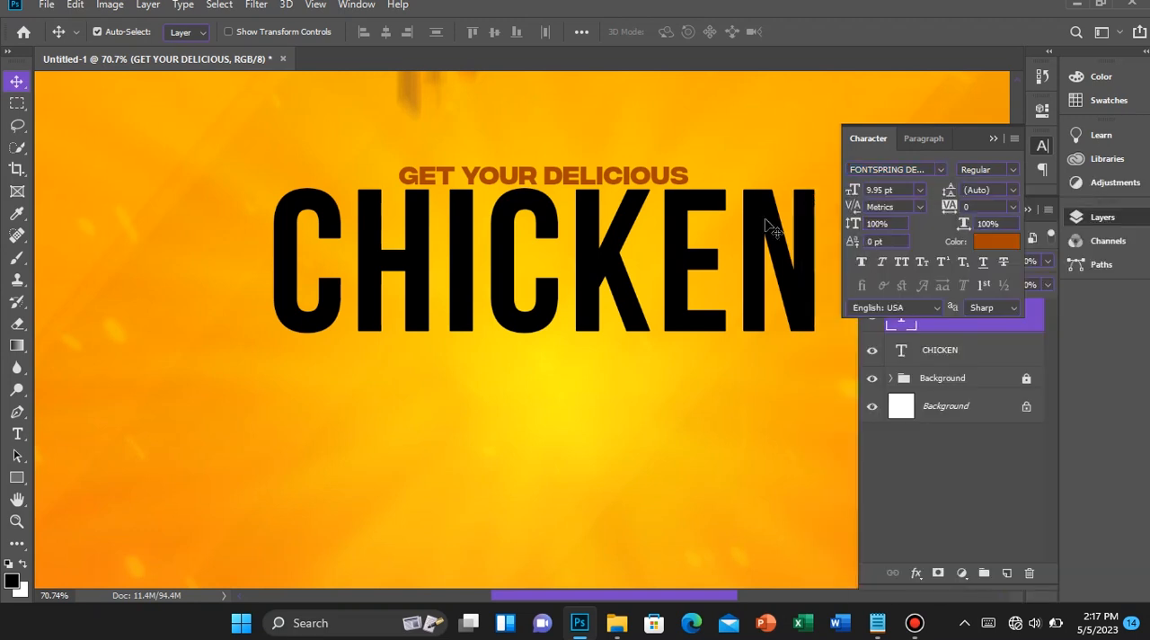
click(992, 141)
key(ctrl+0)
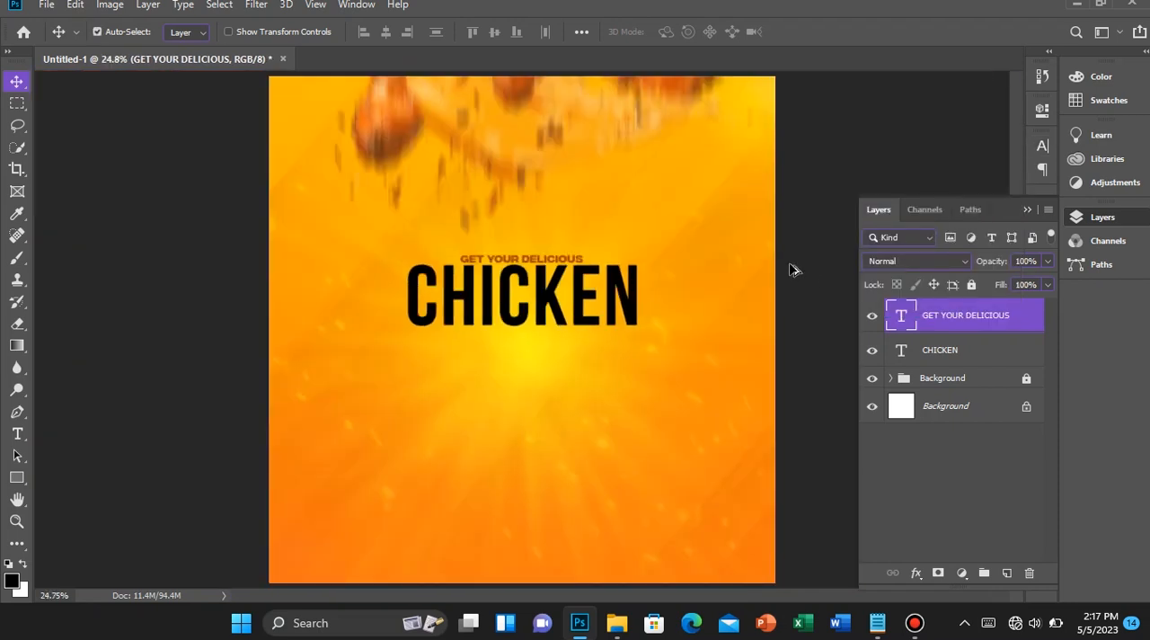
Tighten the tracking of the whole CHICKEN text to -20 and commit the text edit
scroll(794, 270, down, 2)
scroll(794, 270, up, 1)
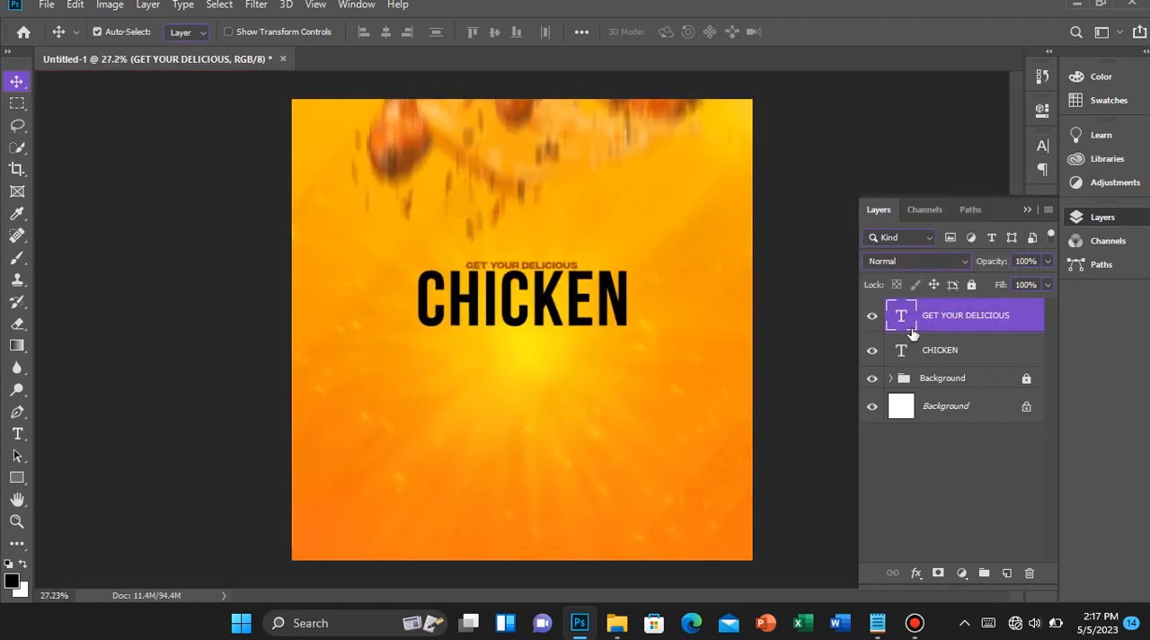
key(t)
click(551, 322)
key(ctrl+a)
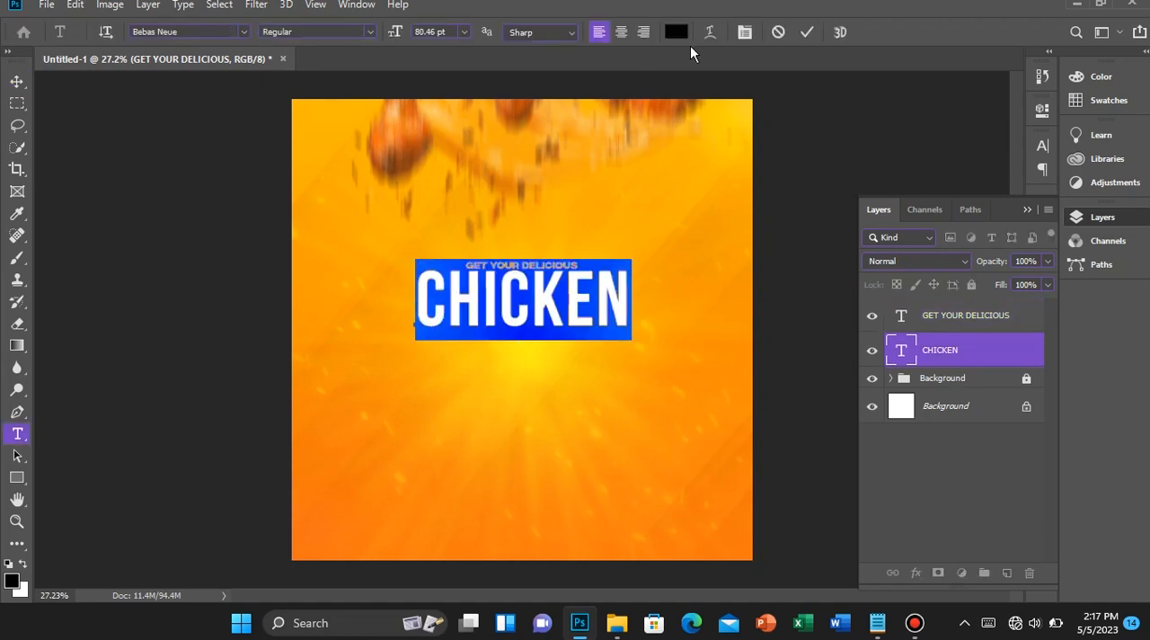
click(744, 34)
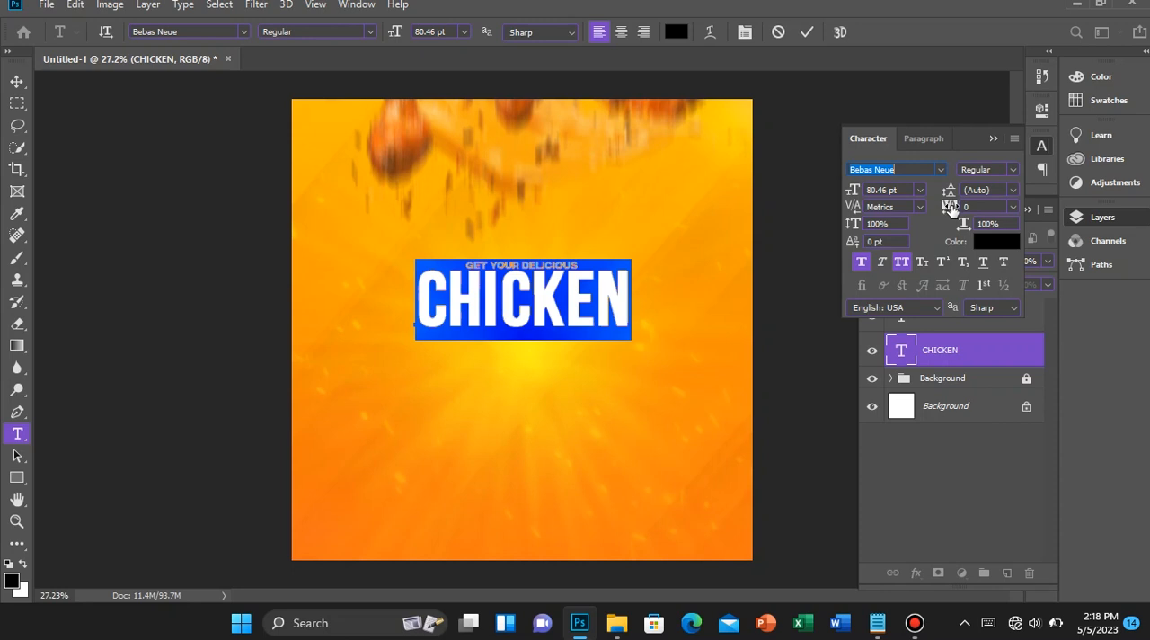
drag(951, 209, 951, 216)
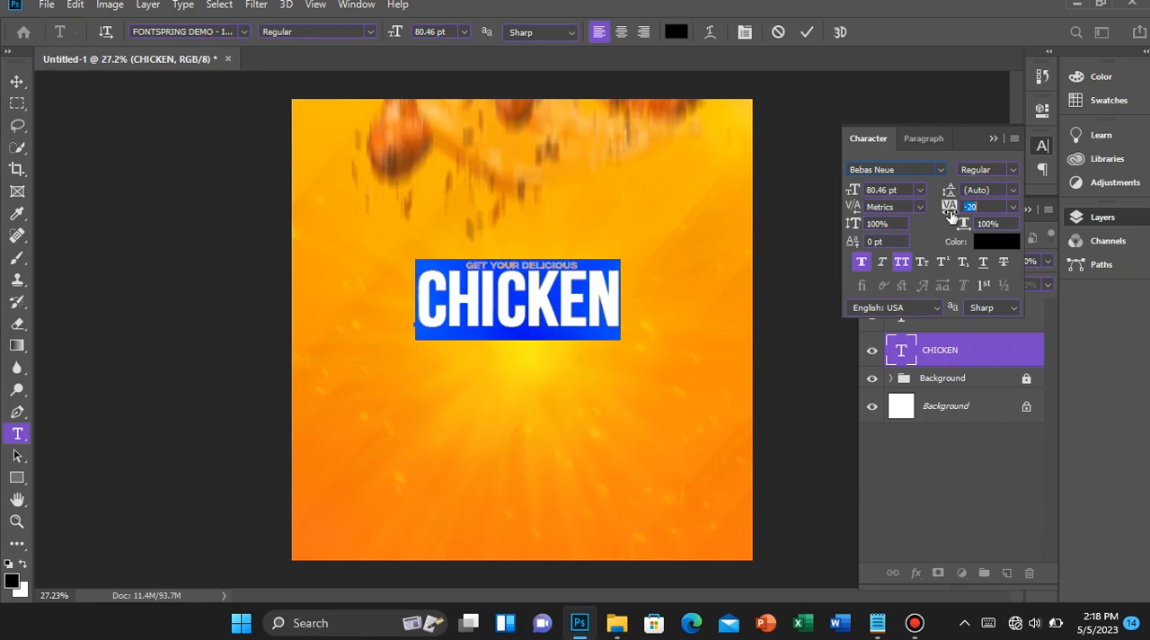
key(Return)
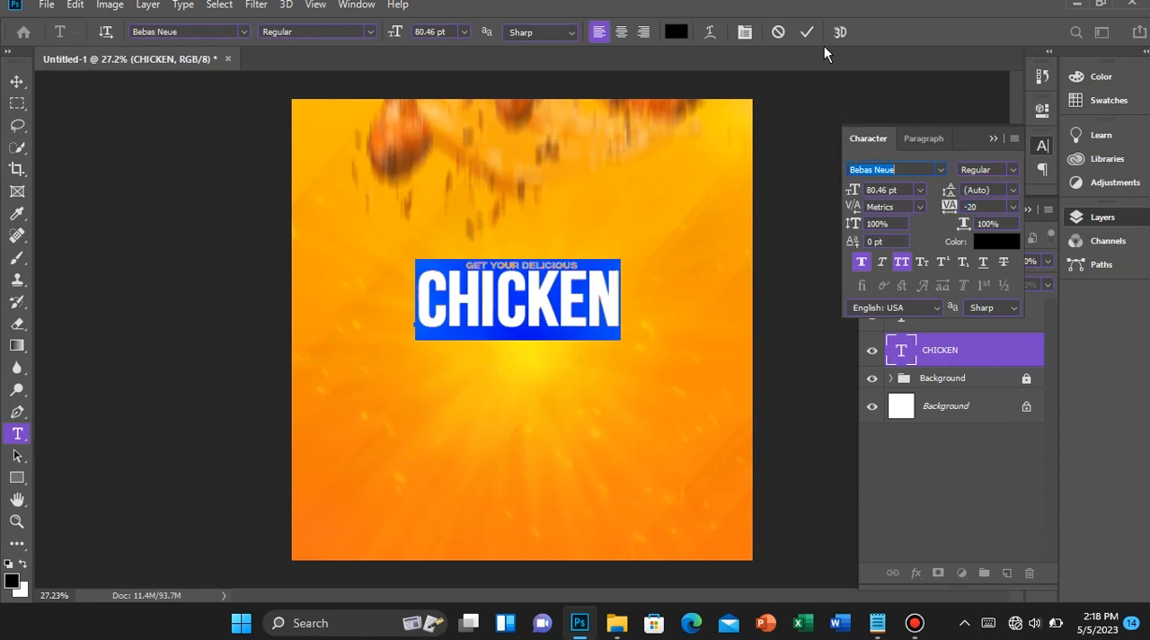
click(805, 34)
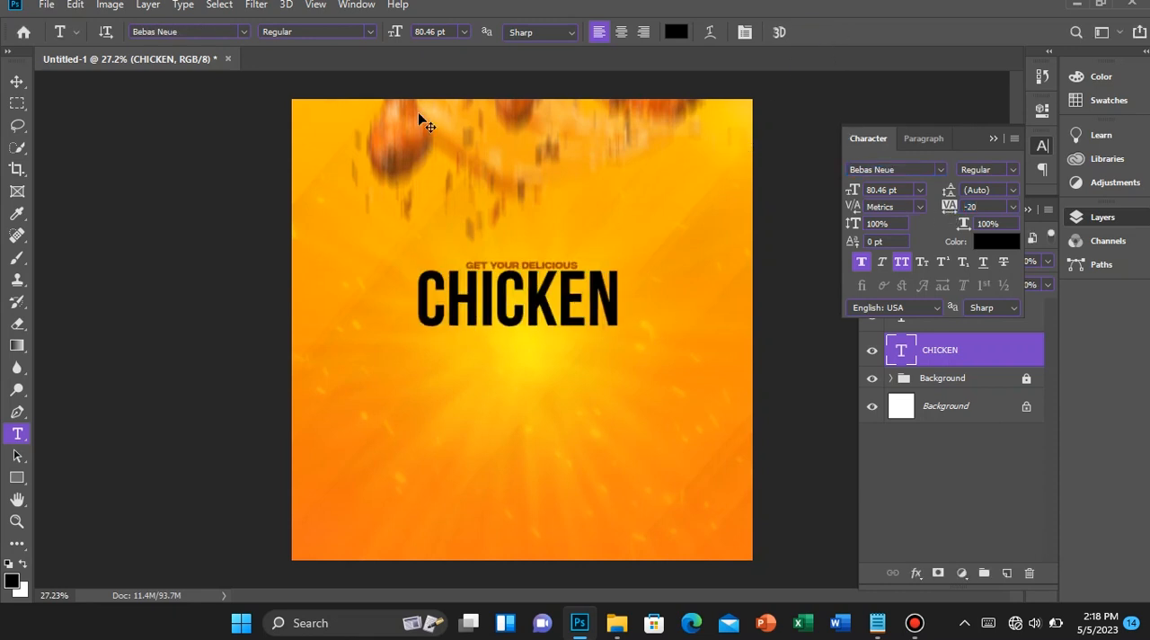
Centre the CHICKEN text horizontally on the canvas, clear the selection and put the character settings away
key(v)
key(ctrl+a)
click(387, 33)
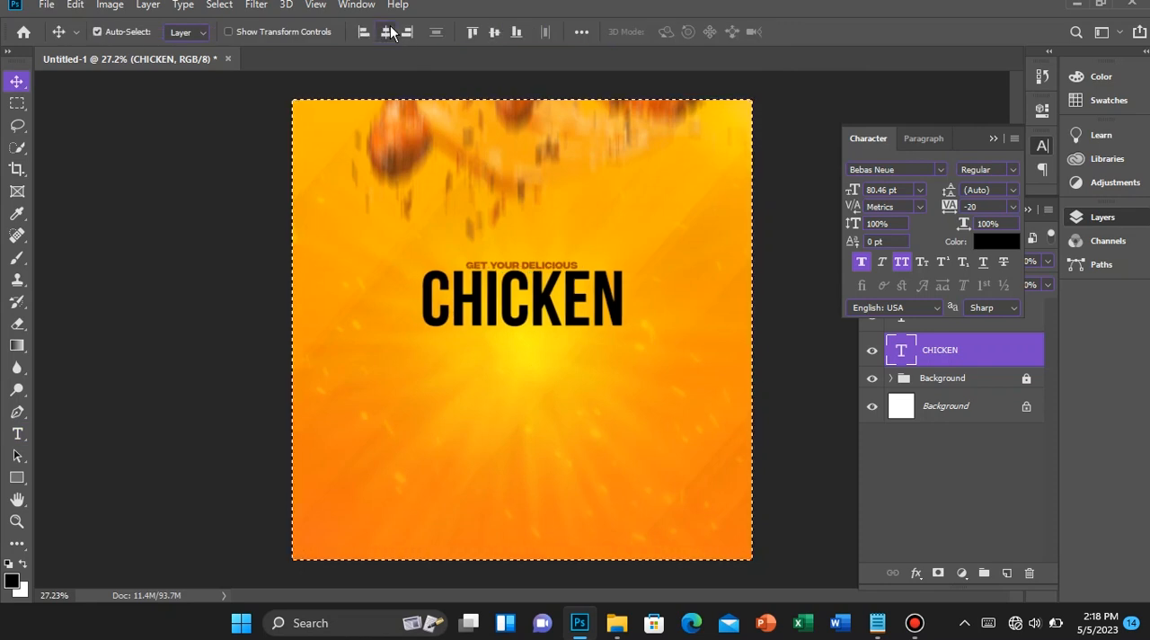
key(ctrl+d)
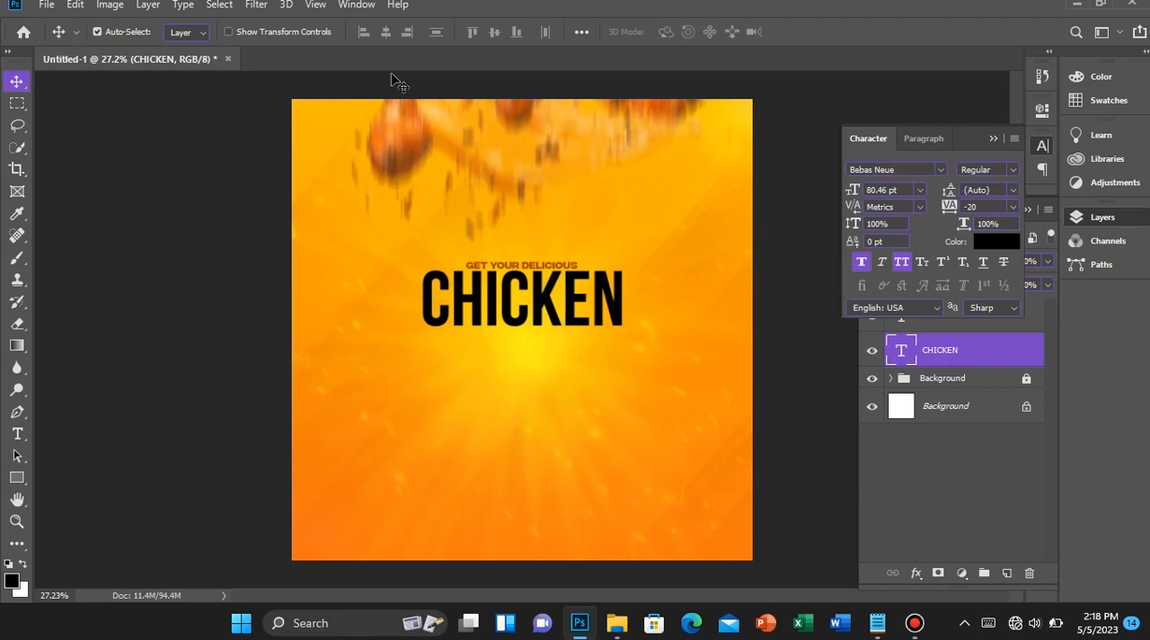
scroll(500, 353, up, 1)
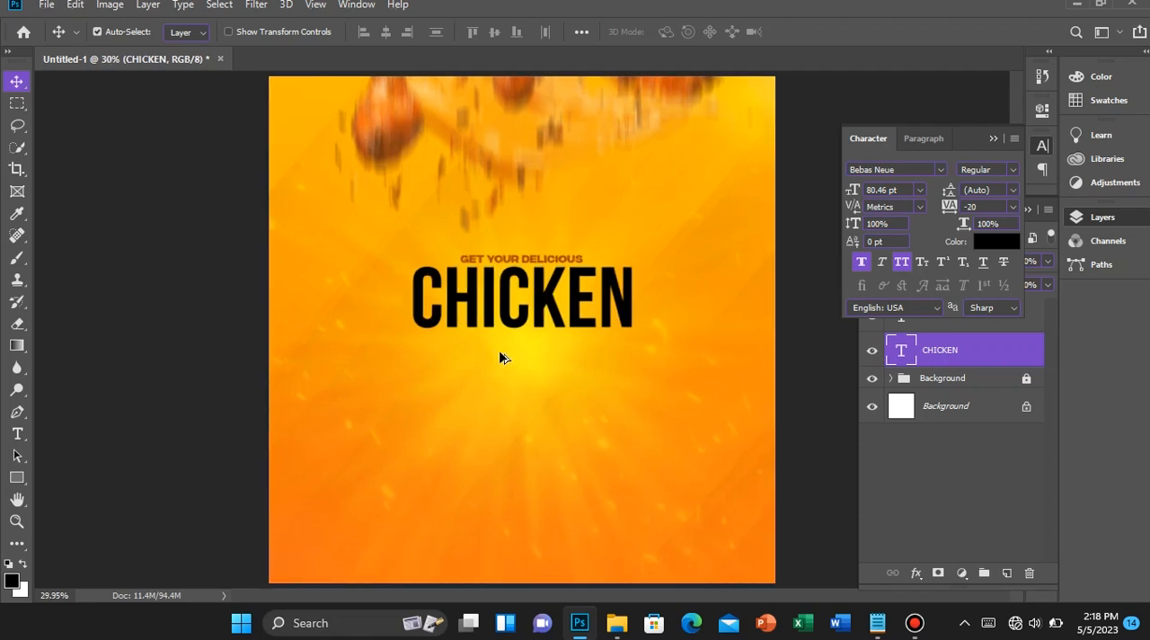
scroll(500, 355, down, 2)
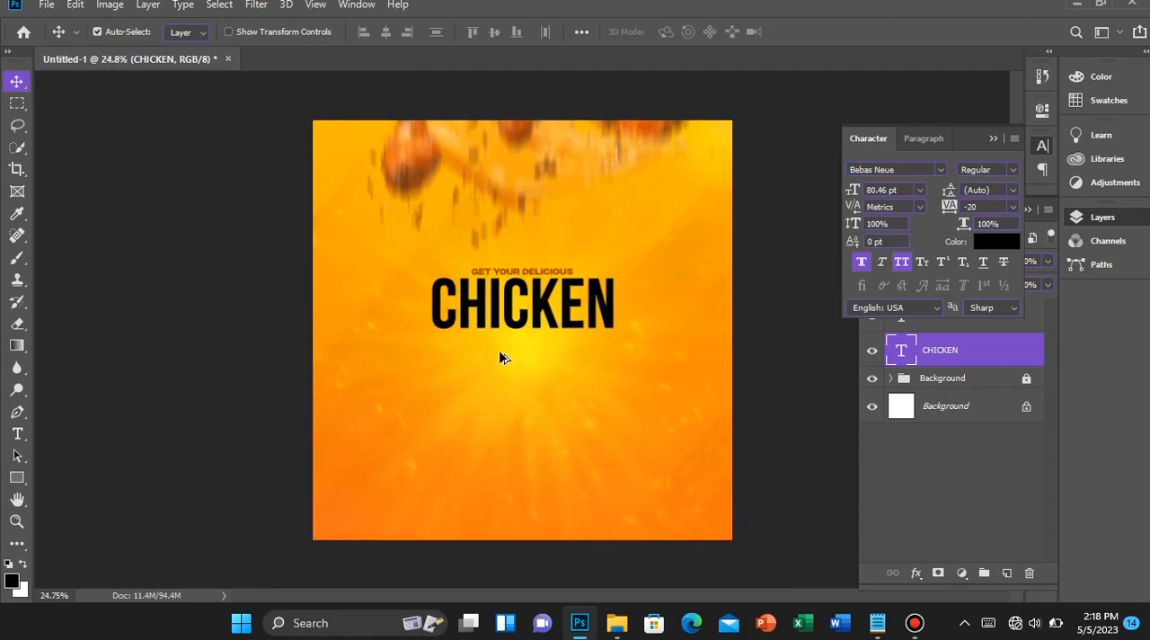
click(999, 138)
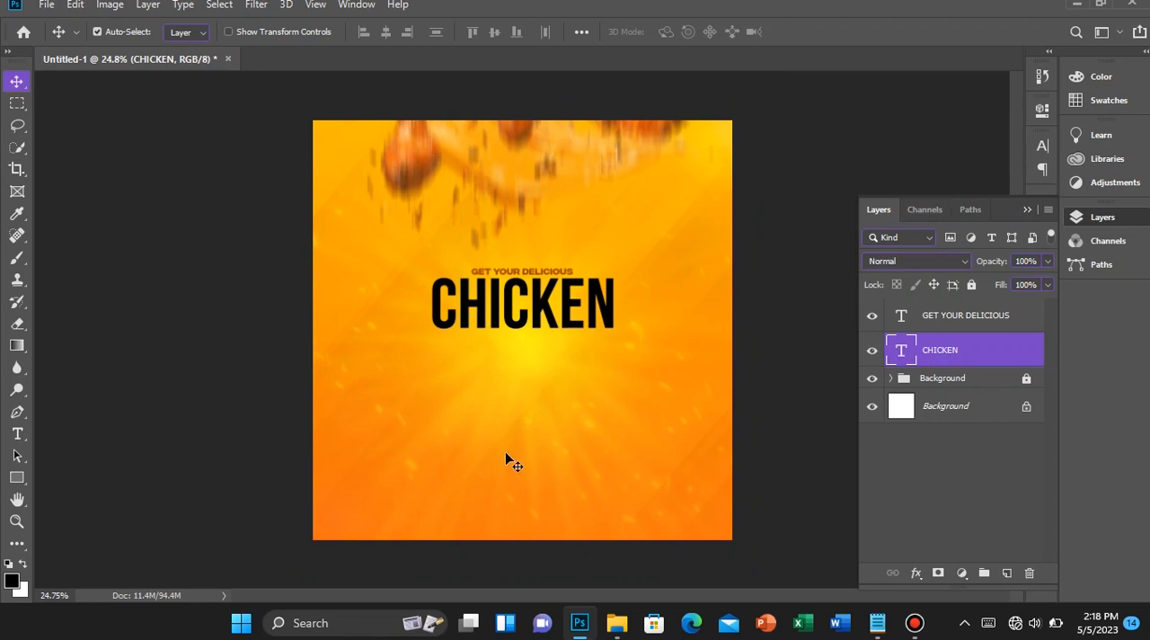
Group the GET YOUR DELICIOUS and CHICKEN layers as Main Text and lock the group
scroll(458, 358, down, 3)
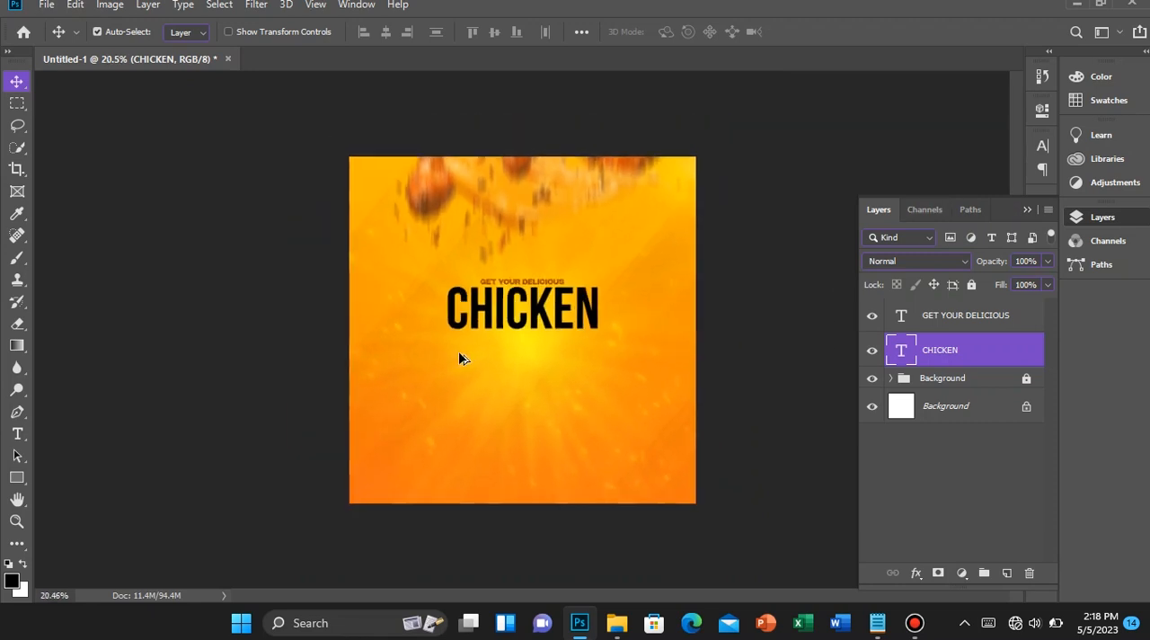
scroll(458, 357, up, 5)
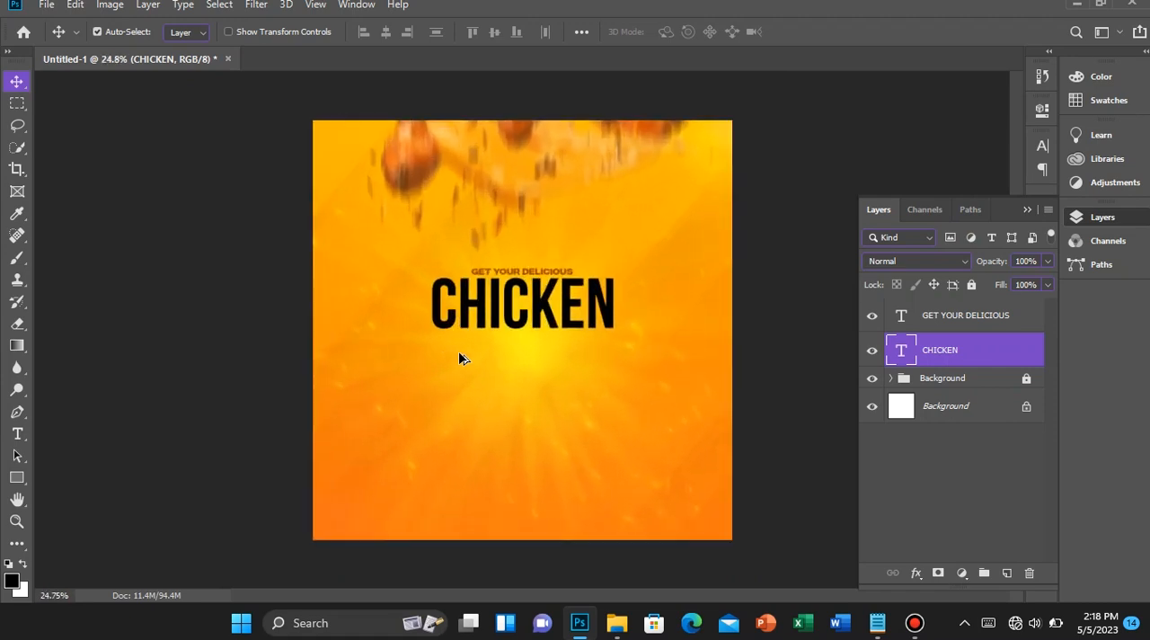
shift+click(970, 320)
key(ctrl+g)
double_click(934, 307)
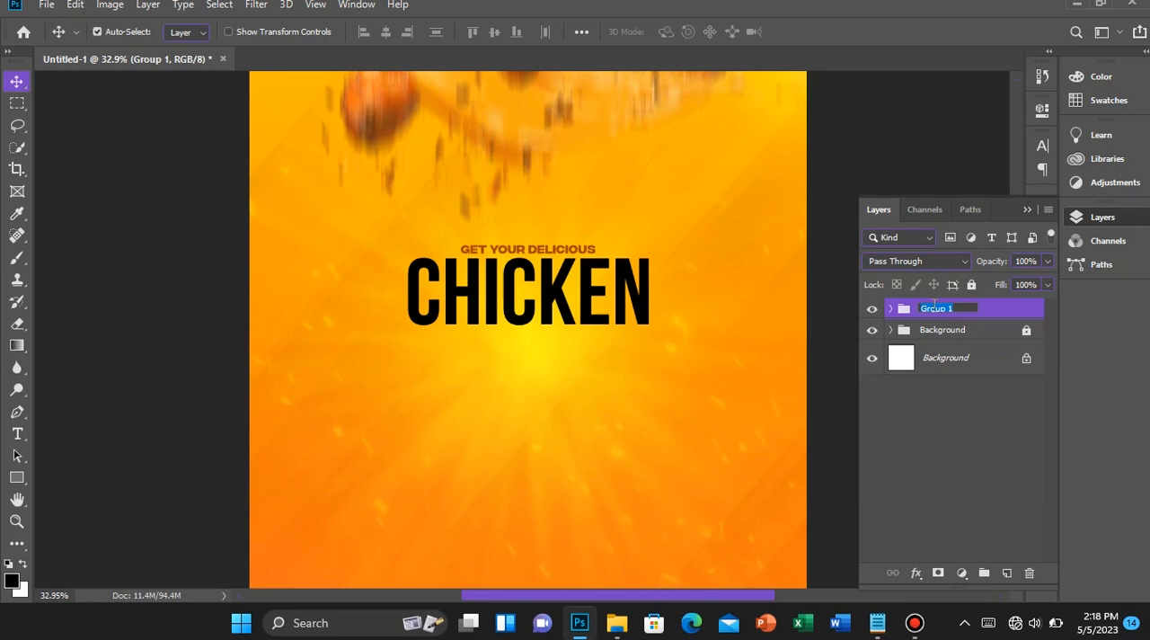
text(Main Text)
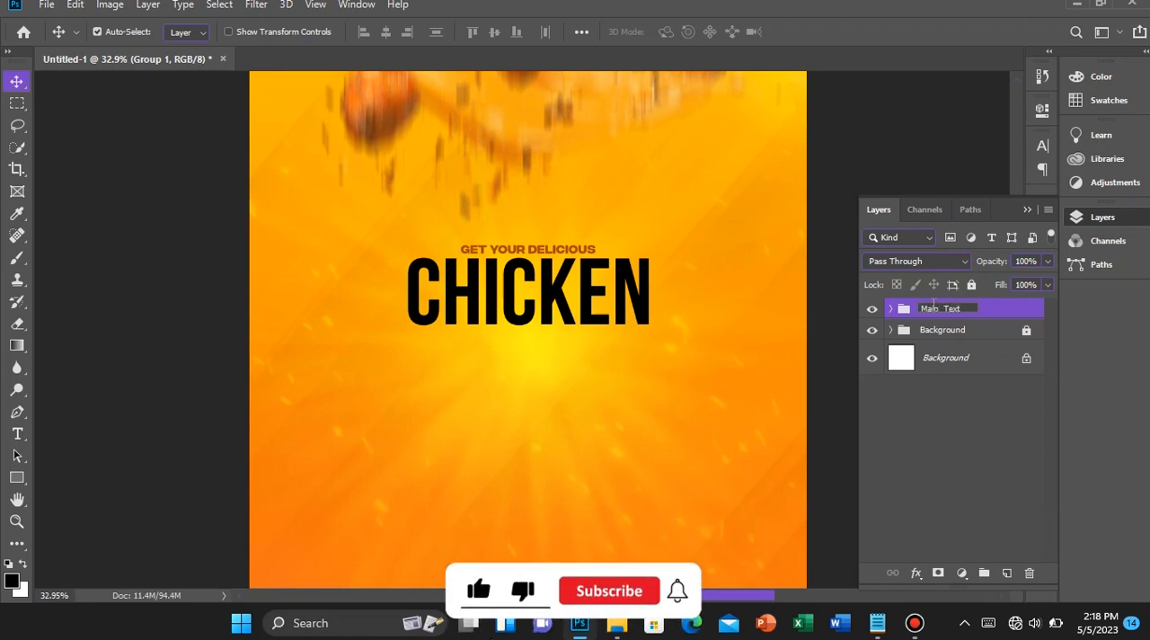
key(Return)
click(971, 284)
Toggle the Main Text group's lock and try to move the headline on the canvas
key(ctrl+minus)
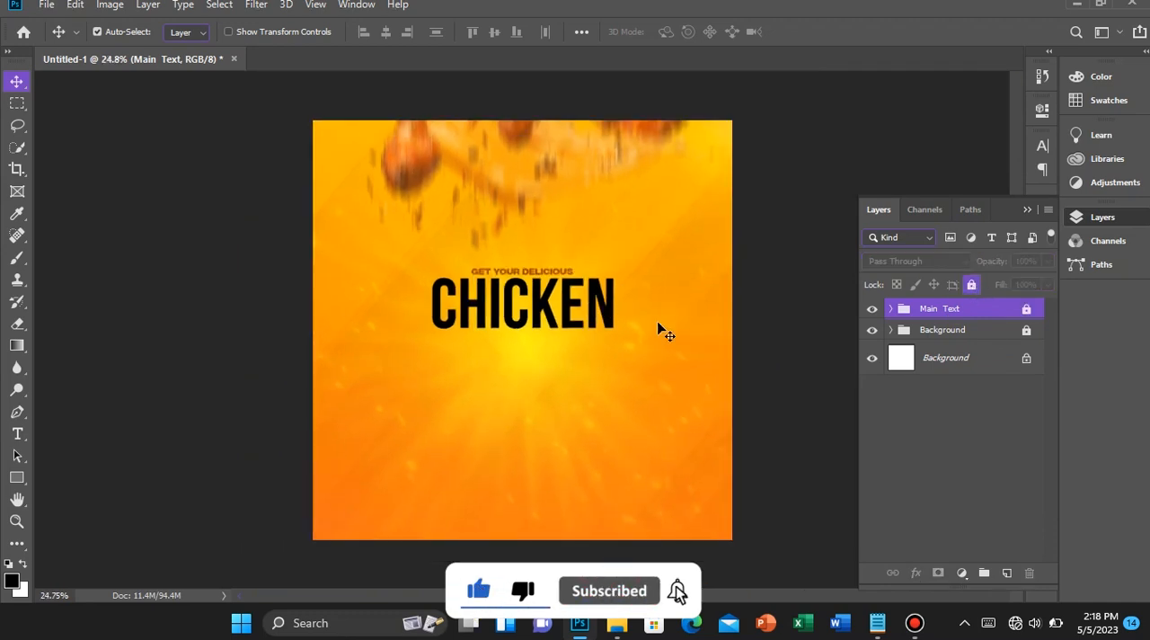
key(ctrl+minus)
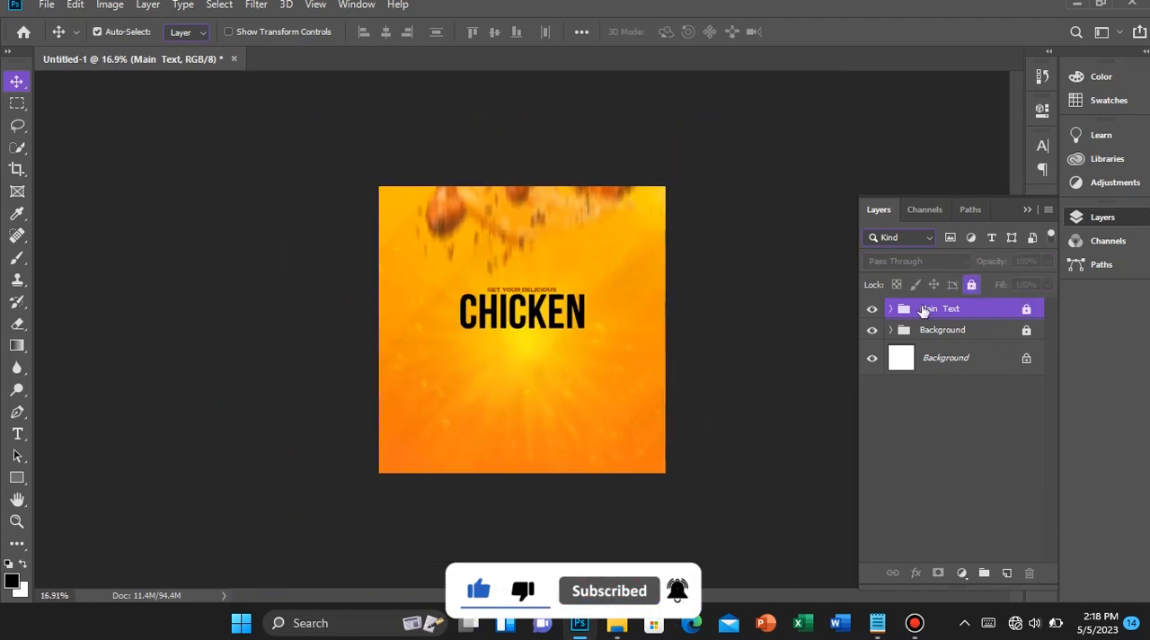
click(973, 288)
click(973, 288)
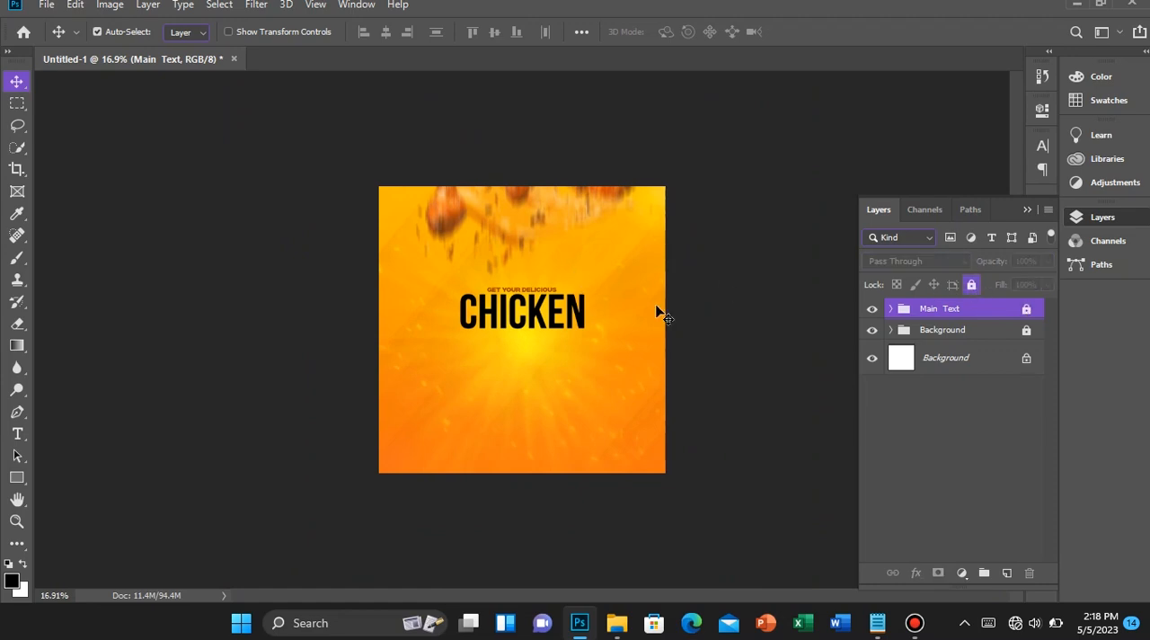
click(971, 285)
click(971, 285)
drag(513, 338, 575, 334)
drag(555, 285, 575, 350)
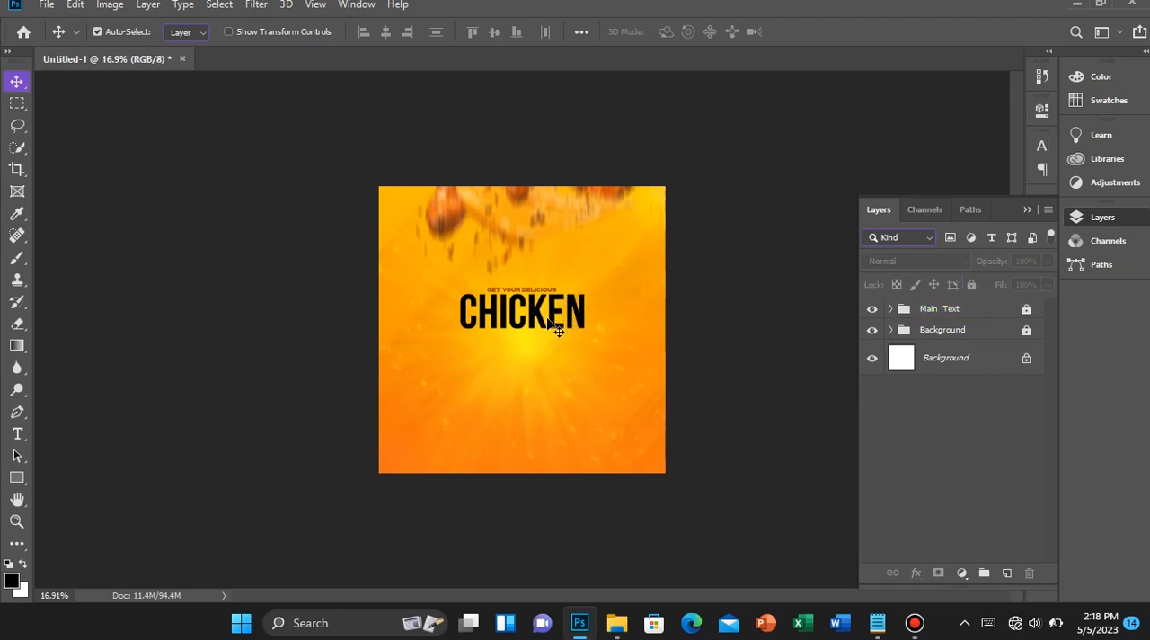
Unlock the Main Text group and try to move the headline higher on the canvas
click(970, 308)
click(971, 285)
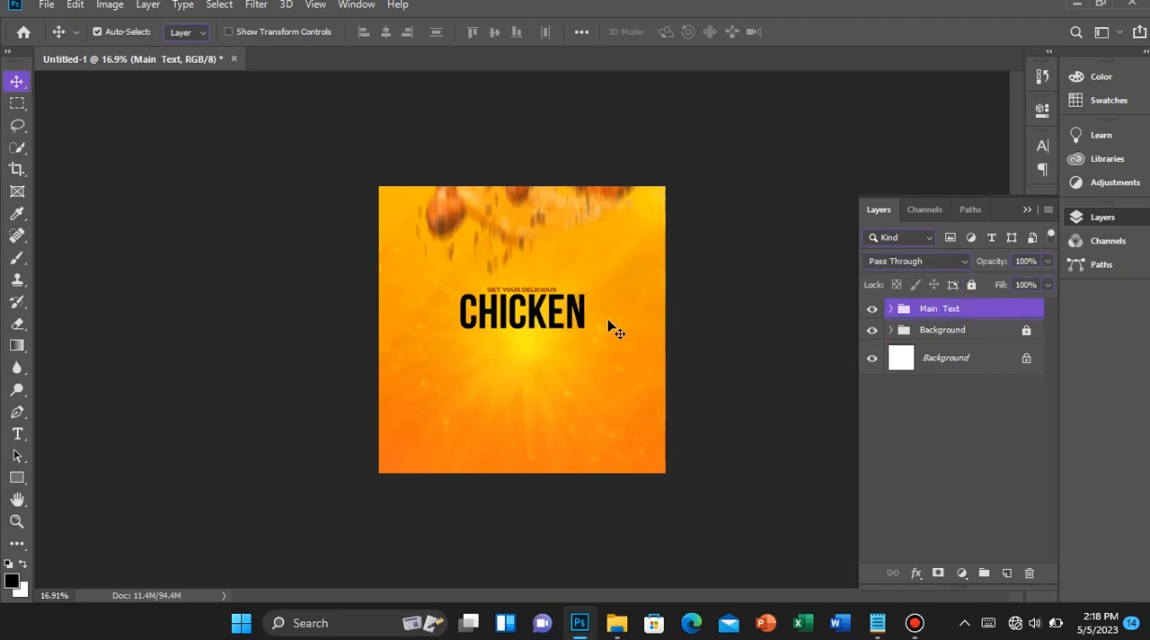
drag(507, 353, 591, 226)
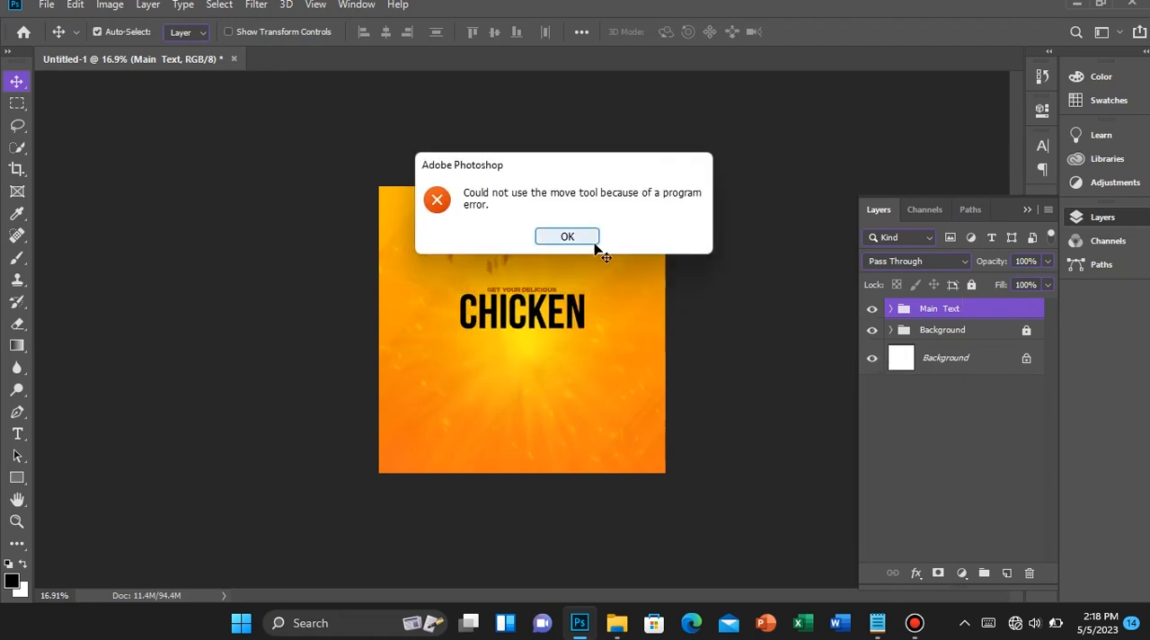
click(594, 241)
click(517, 293)
Centre the Main Text group horizontally on the canvas, clear the selection and lock the group
scroll(517, 293, up, 3)
scroll(660, 291, down, 1)
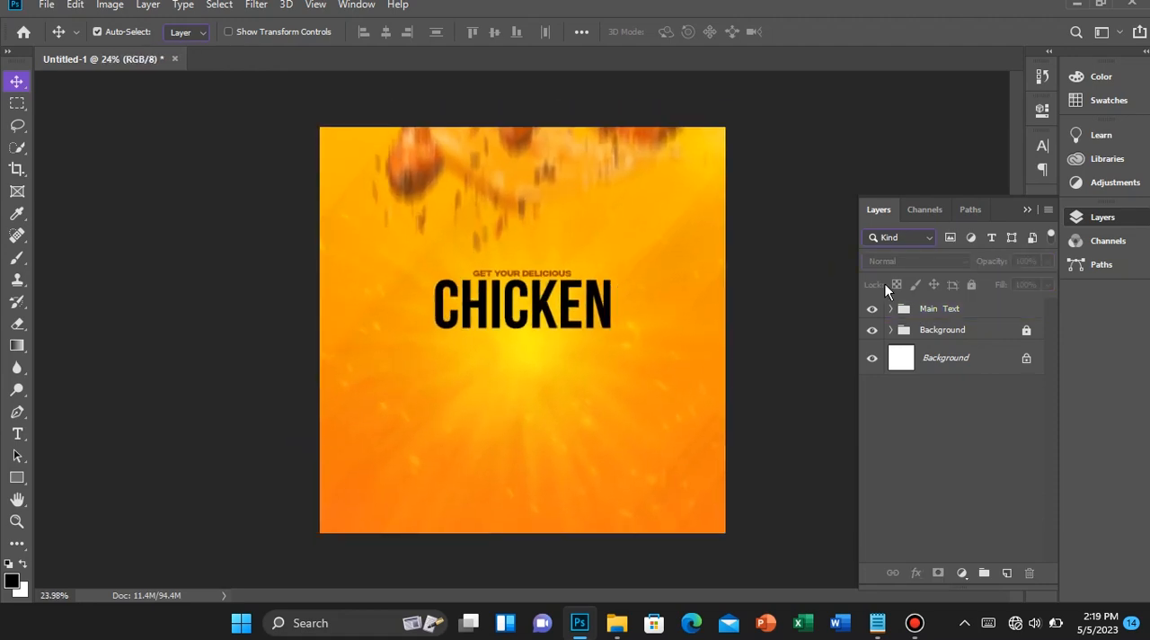
click(972, 311)
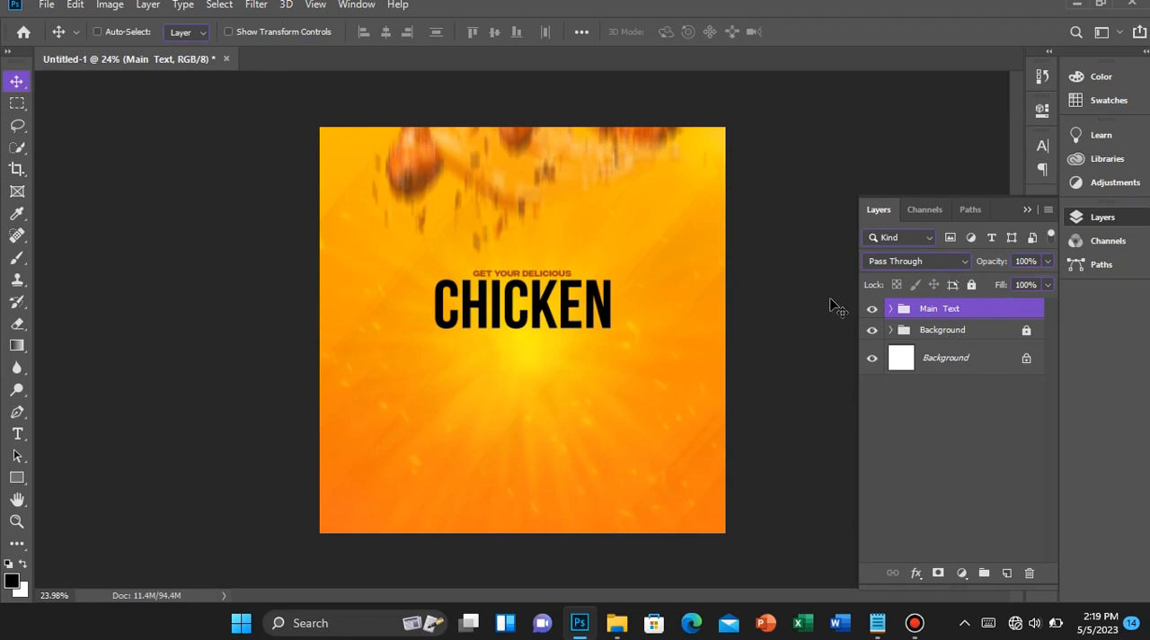
key(ctrl+a)
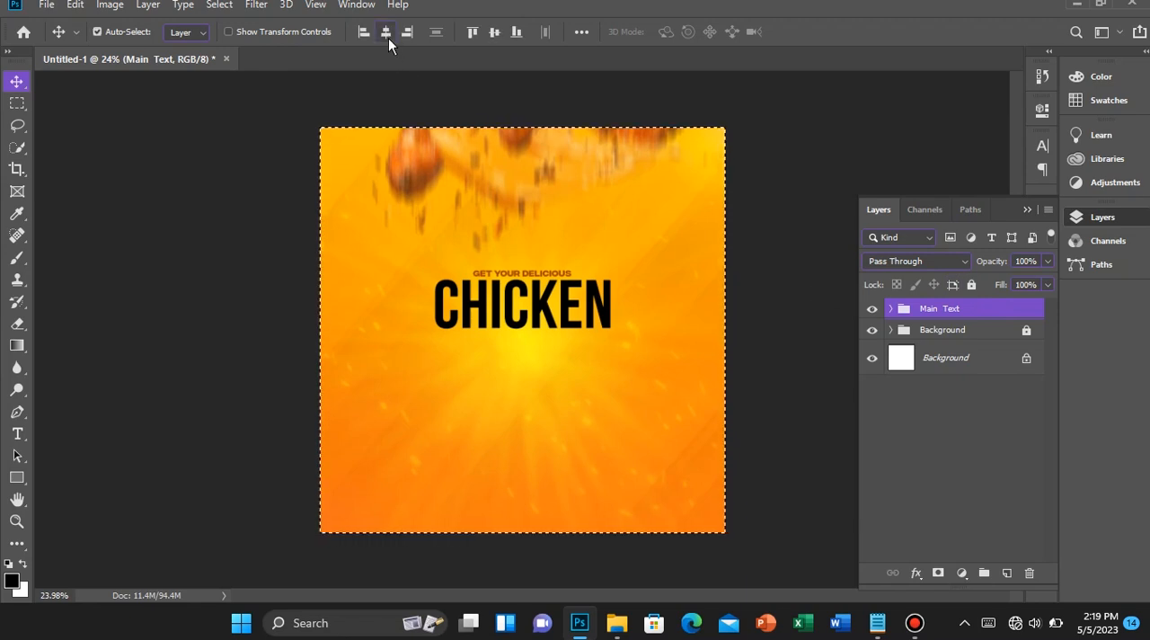
key(ctrl+d)
click(971, 286)
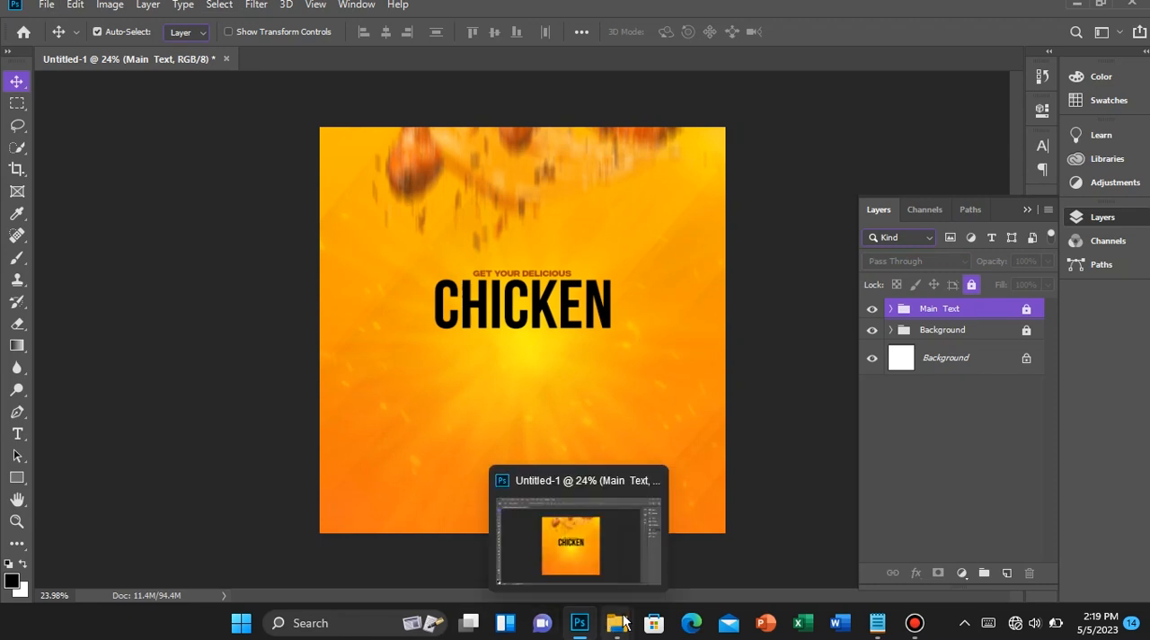
Look through the Assets folder in File Explorer for the pngegg (2) chicken basket image and return to Photoshop
mouse_move(617, 600)
click(550, 539)
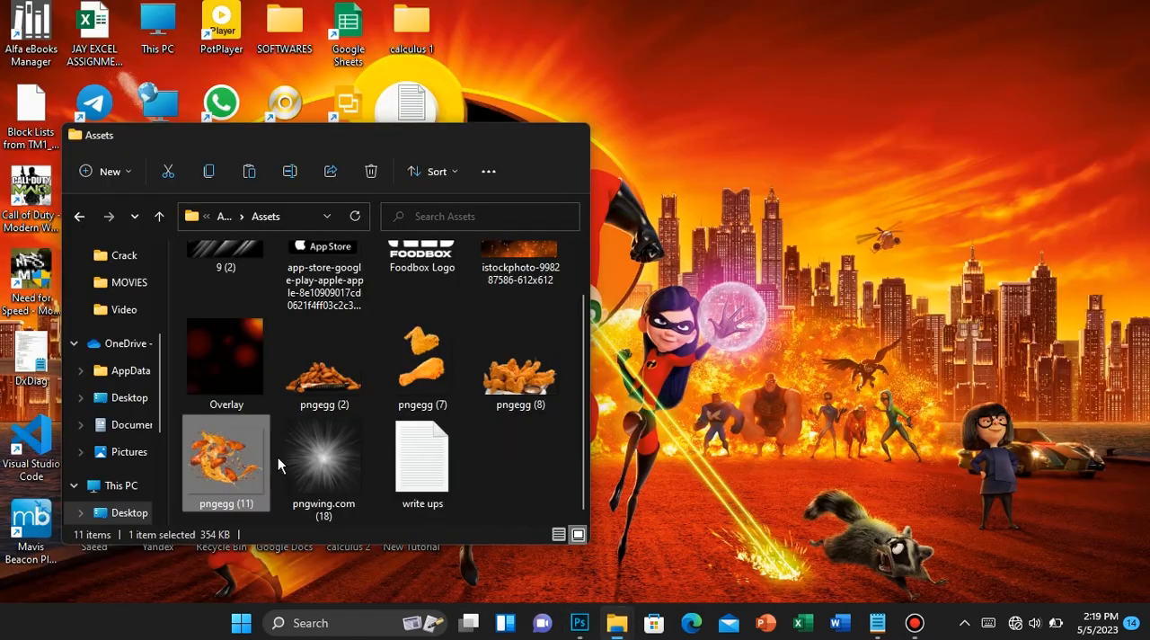
scroll(277, 456, up, 1)
click(354, 449)
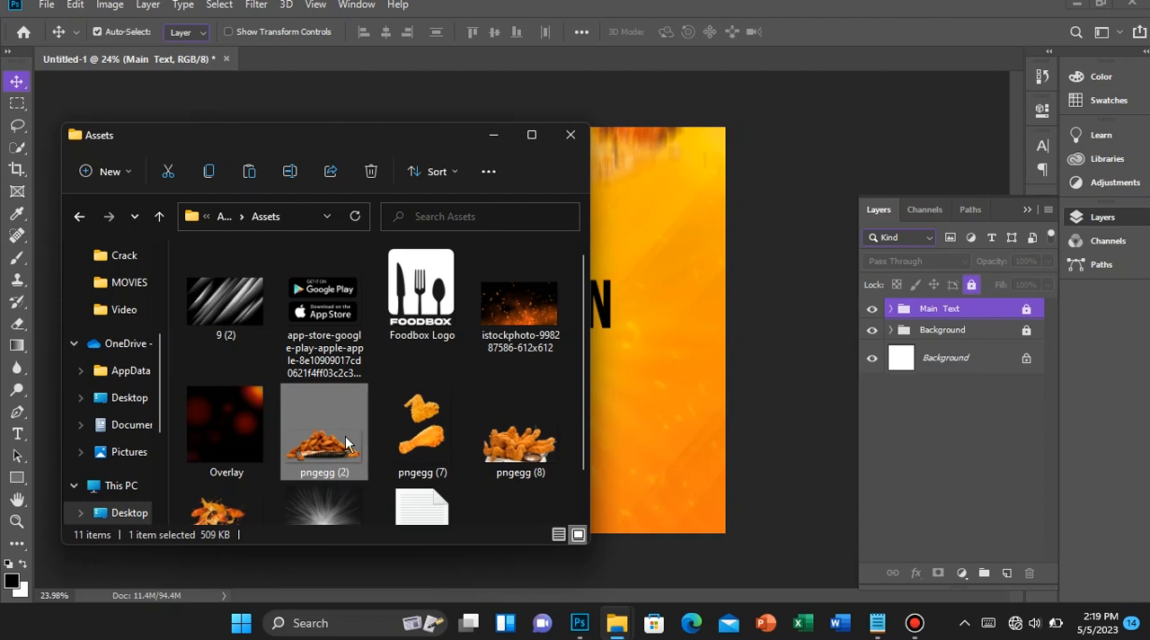
click(232, 55)
Place the pngegg (2) image from the Desktop tutorial Assets folder as an embedded object above the Main Text group
click(46, 4)
click(145, 323)
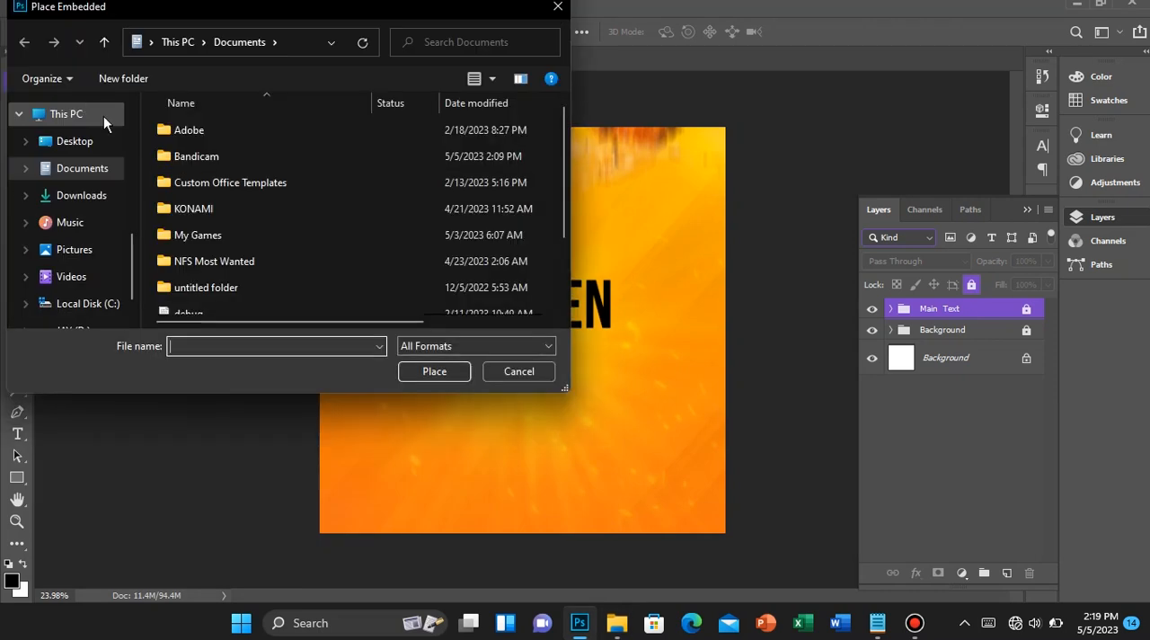
click(74, 141)
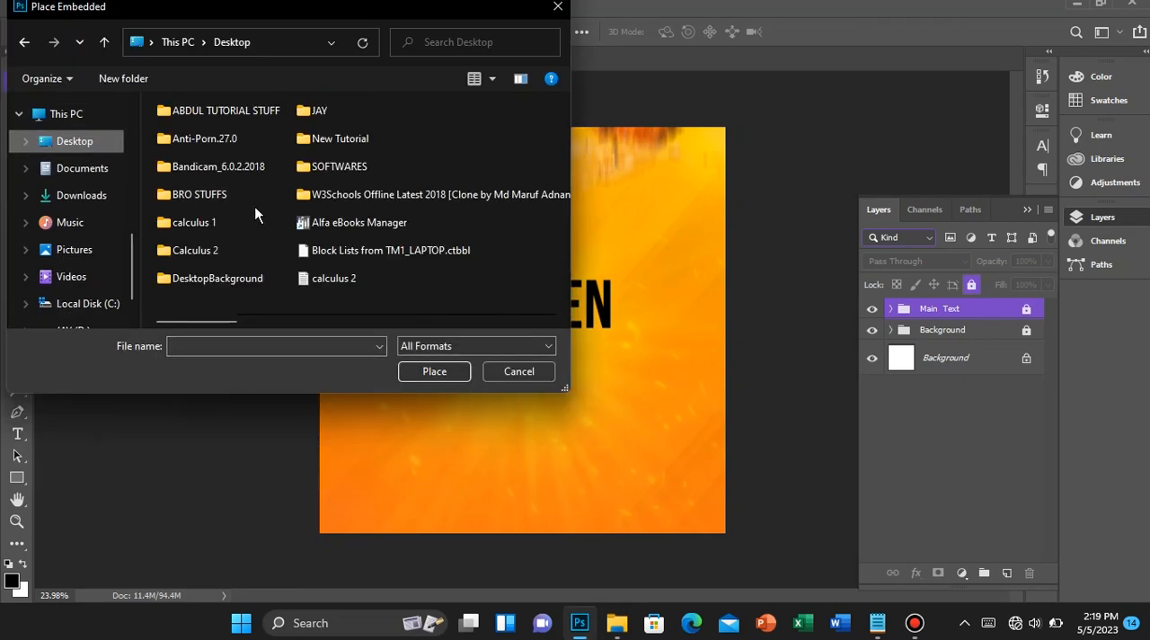
click(340, 138)
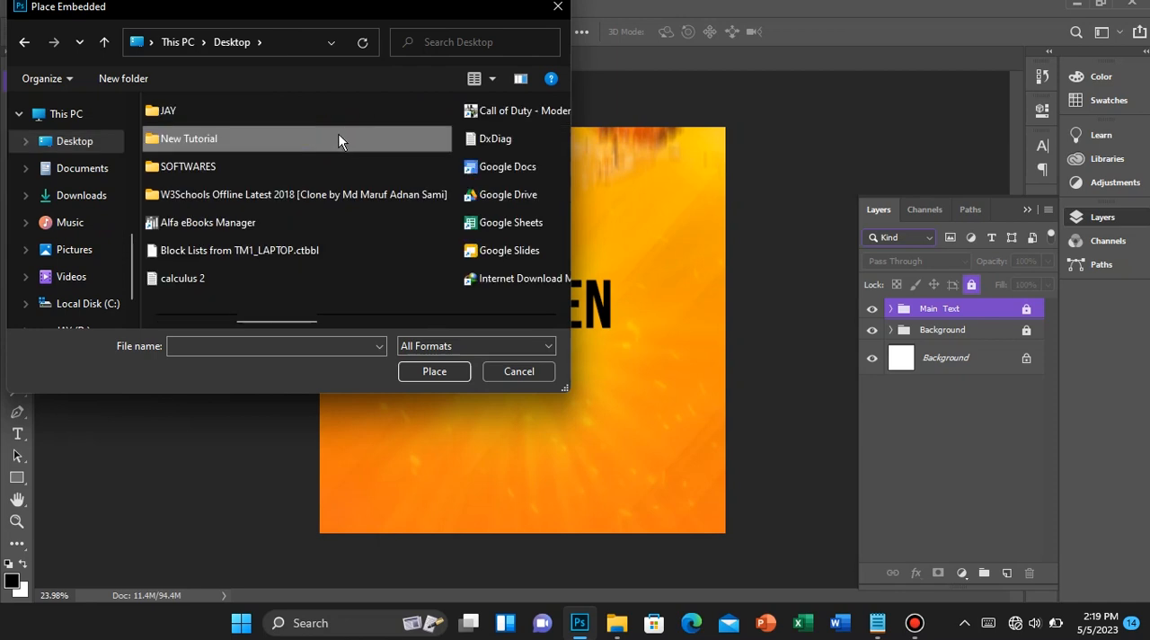
scroll(244, 171, up, 1)
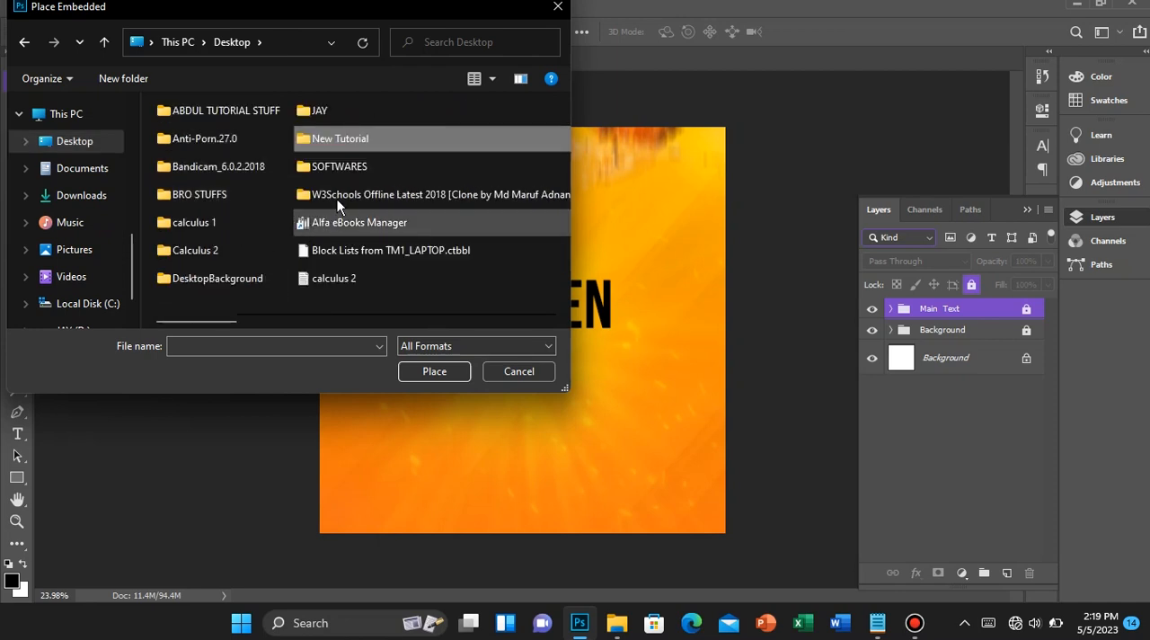
double_click(221, 112)
double_click(220, 129)
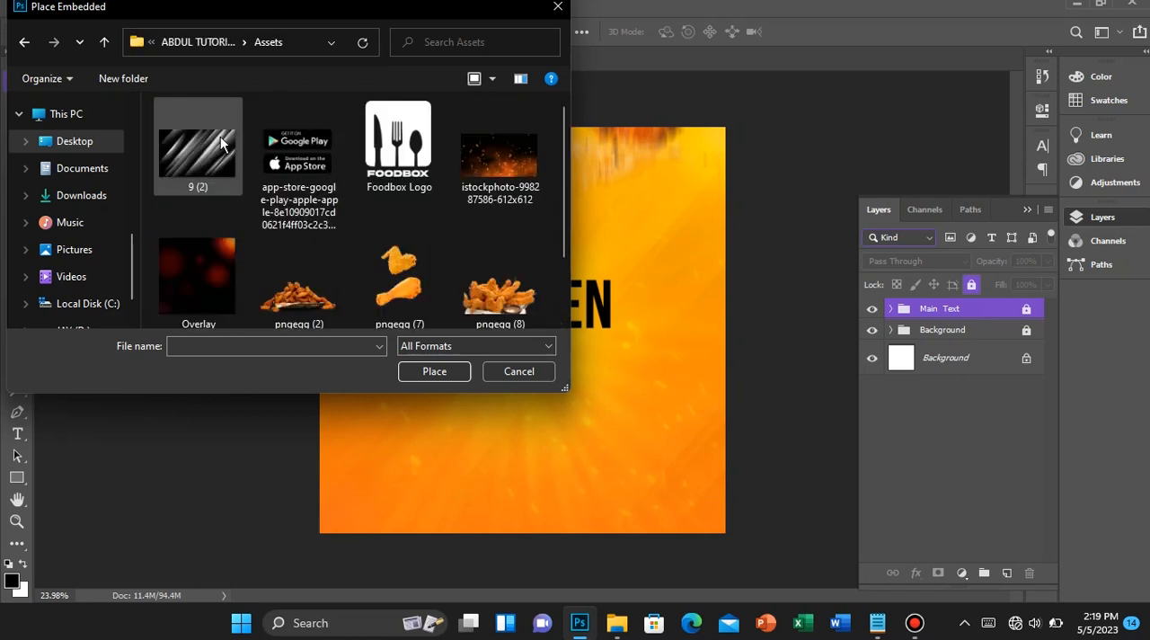
double_click(330, 262)
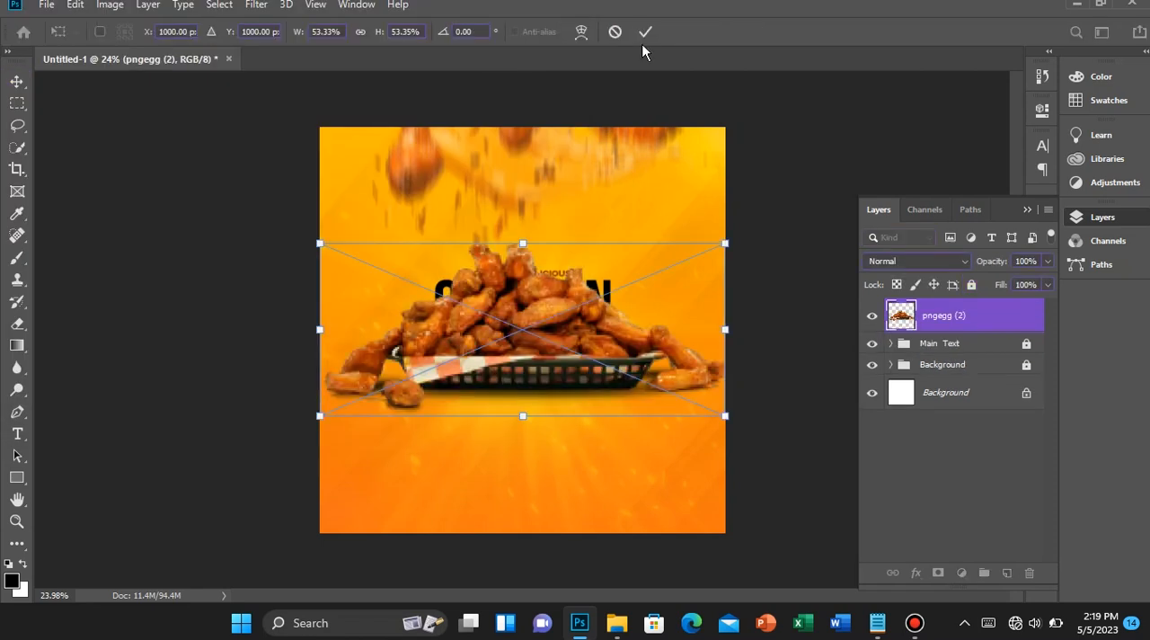
click(644, 33)
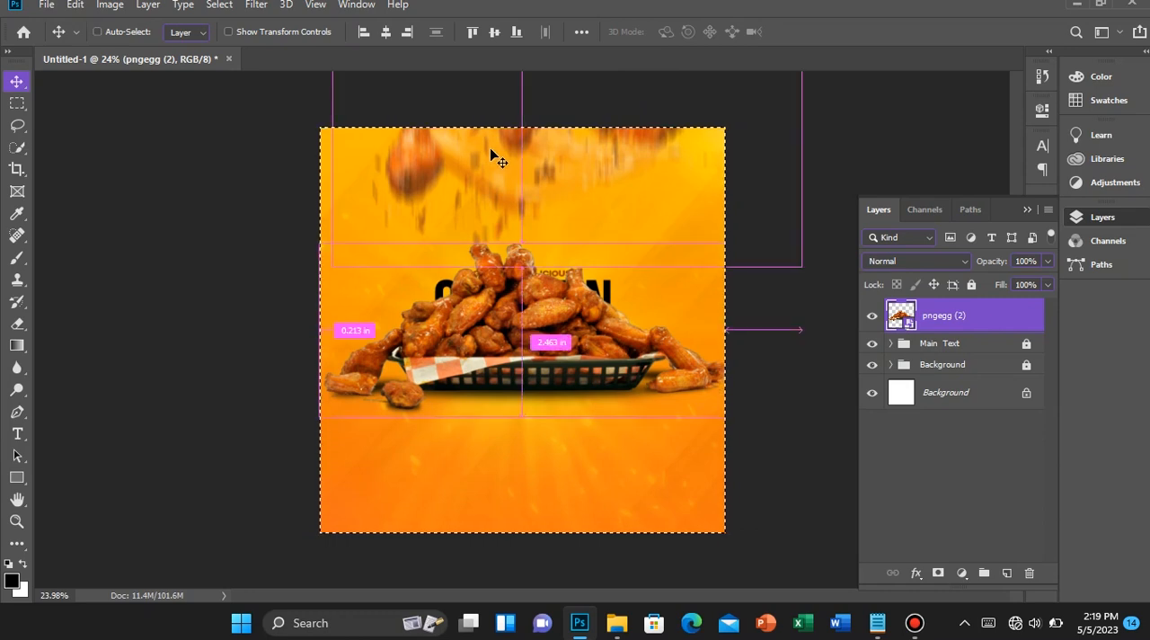
Scale the placed chicken basket to about 39.5% and move it directly below the CHICKEN text
key(ctrl+d)
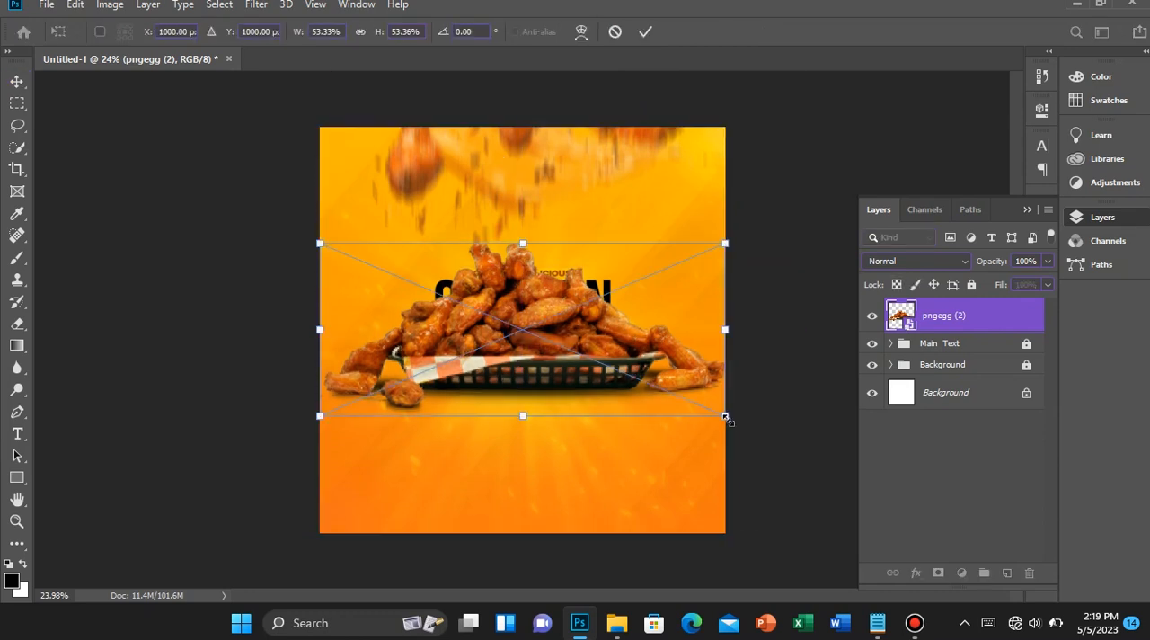
drag(726, 417, 672, 396)
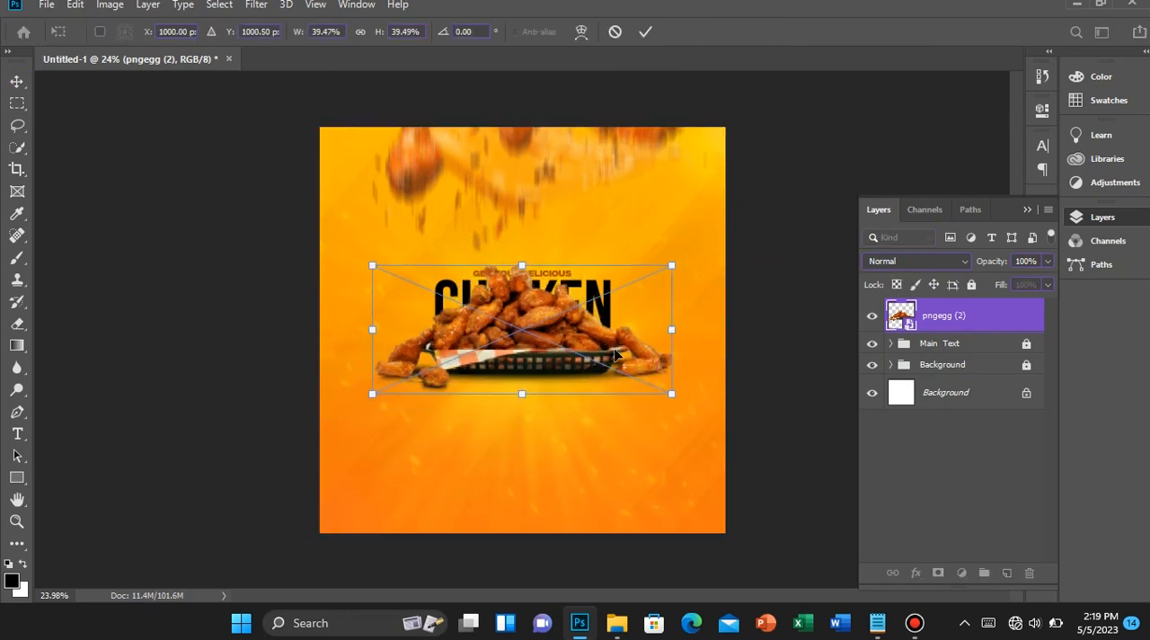
drag(544, 329, 542, 407)
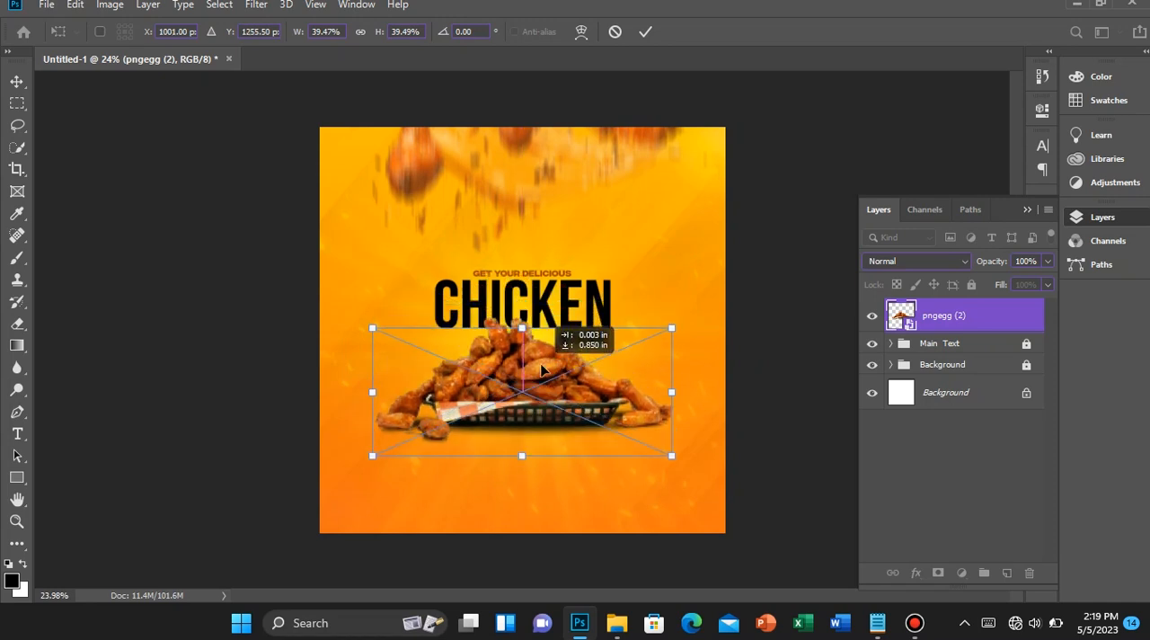
click(645, 31)
Centre the chicken basket image horizontally on the canvas
scroll(616, 434, up, 3)
scroll(616, 434, down, 2)
key(ctrl+a)
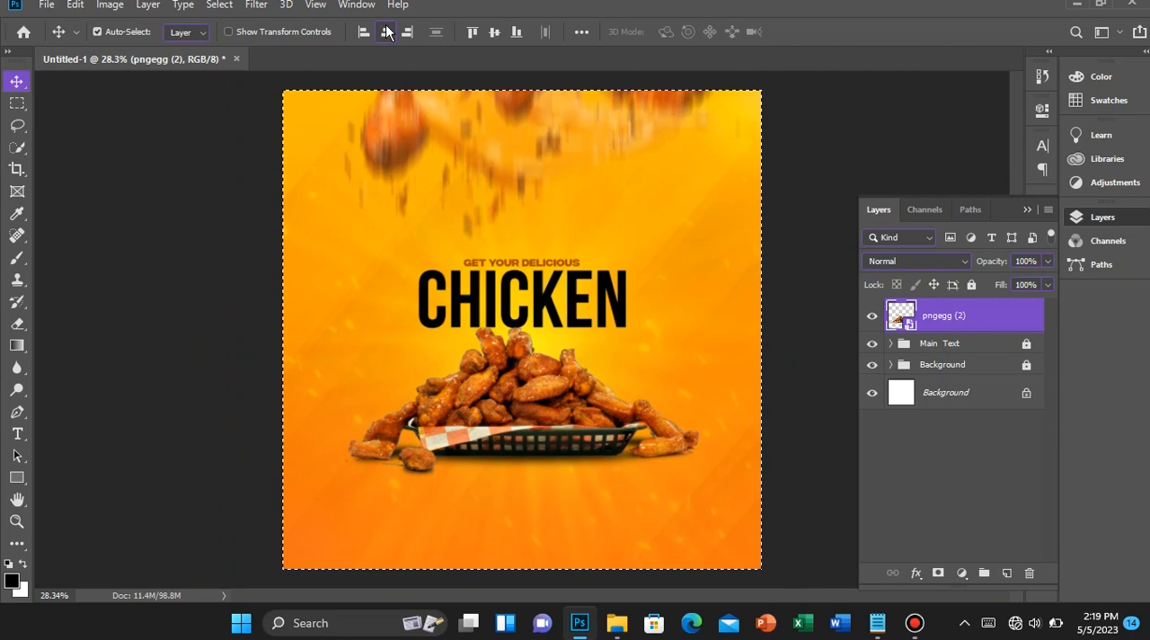
scroll(419, 290, up, 1)
scroll(446, 338, down, 3)
scroll(447, 342, up, 2)
scroll(448, 343, down, 1)
Nudge the chicken basket up to overlap the lower edge of the CHICKEN text, and slightly left
key(ctrl+t)
key(shift+Up)
key(shift+Up)
key(shift+Up)
key(shift+Up)
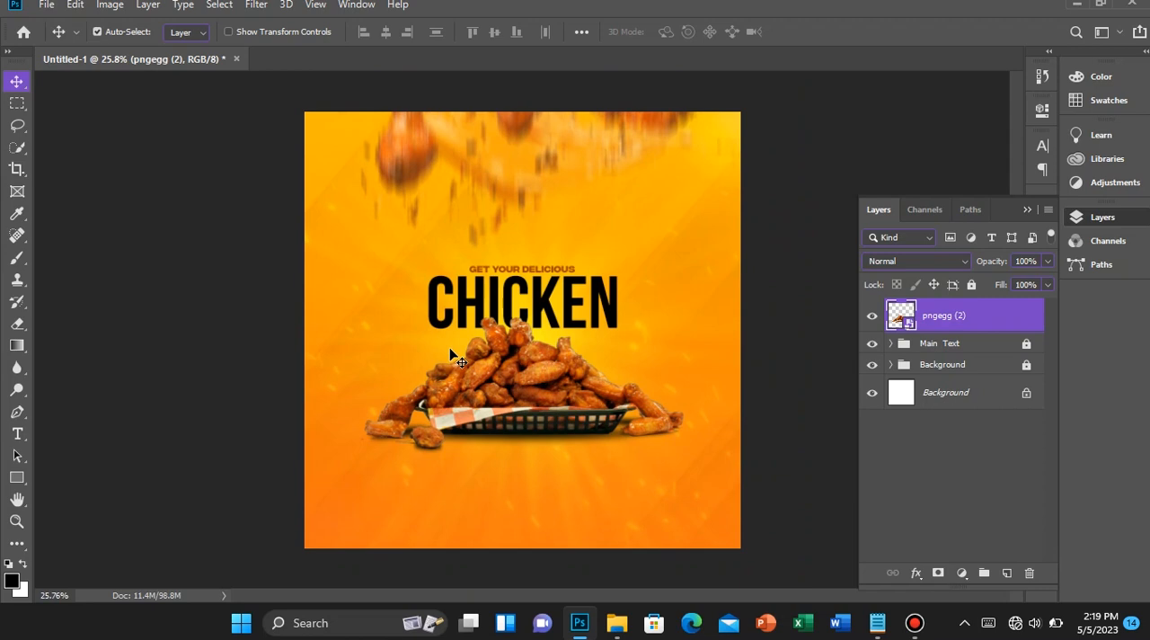
key(shift+Up)
key(shift+Up)
key(shift+Left)
key(shift+Left)
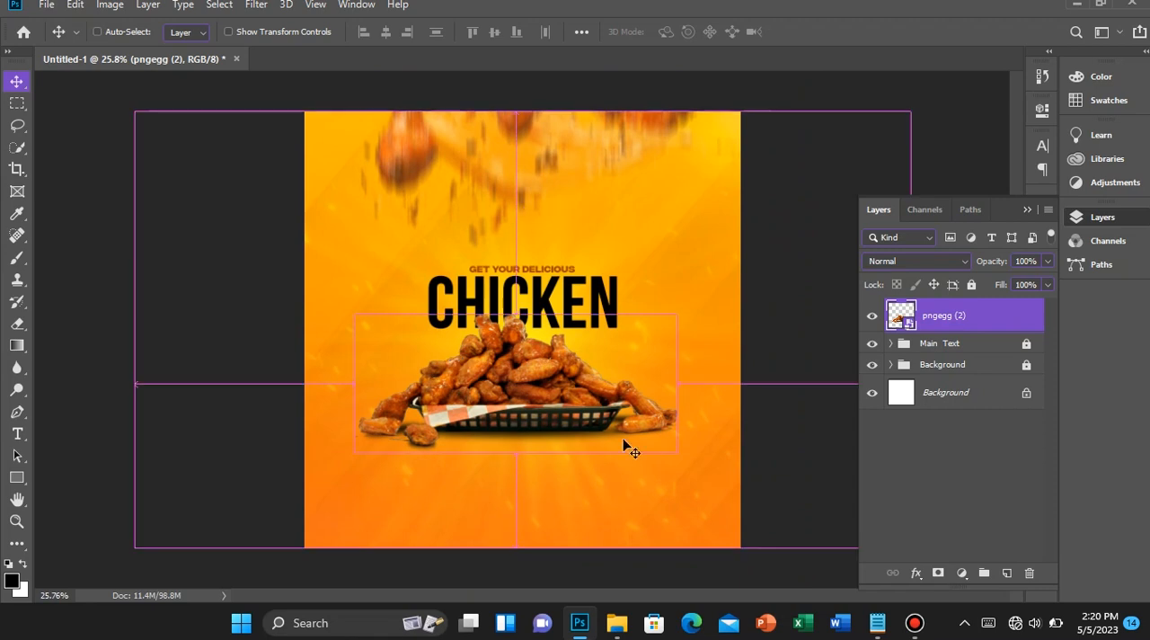
Enlarge the chicken basket image proportionally to about 41%
key(ctrl+t)
drag(678, 453, 683, 456)
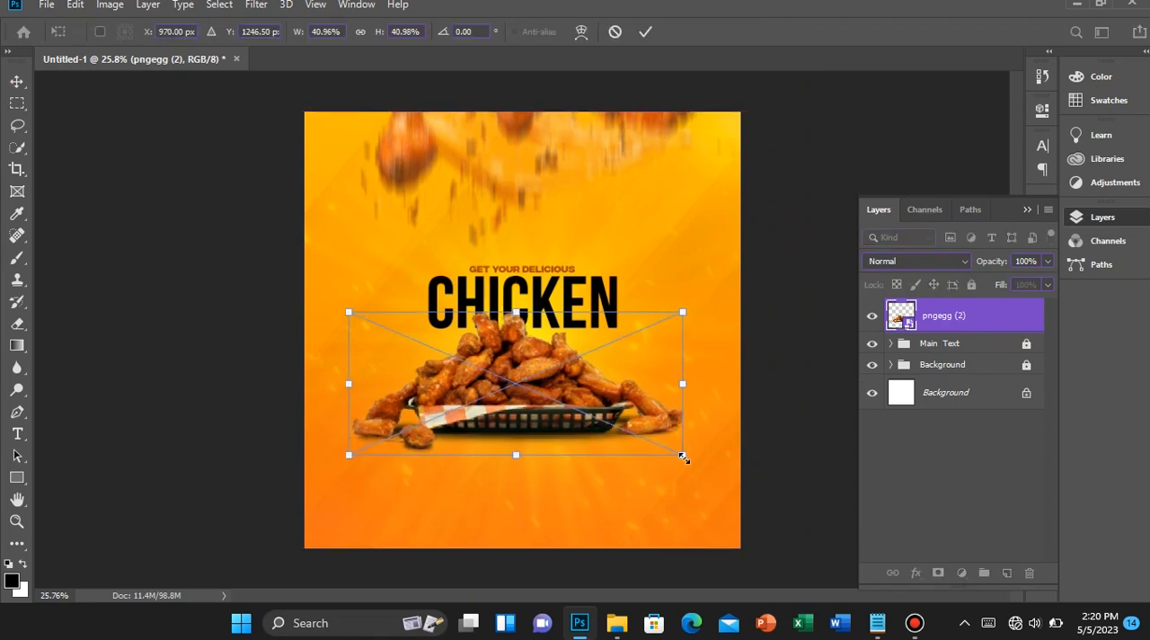
key(Return)
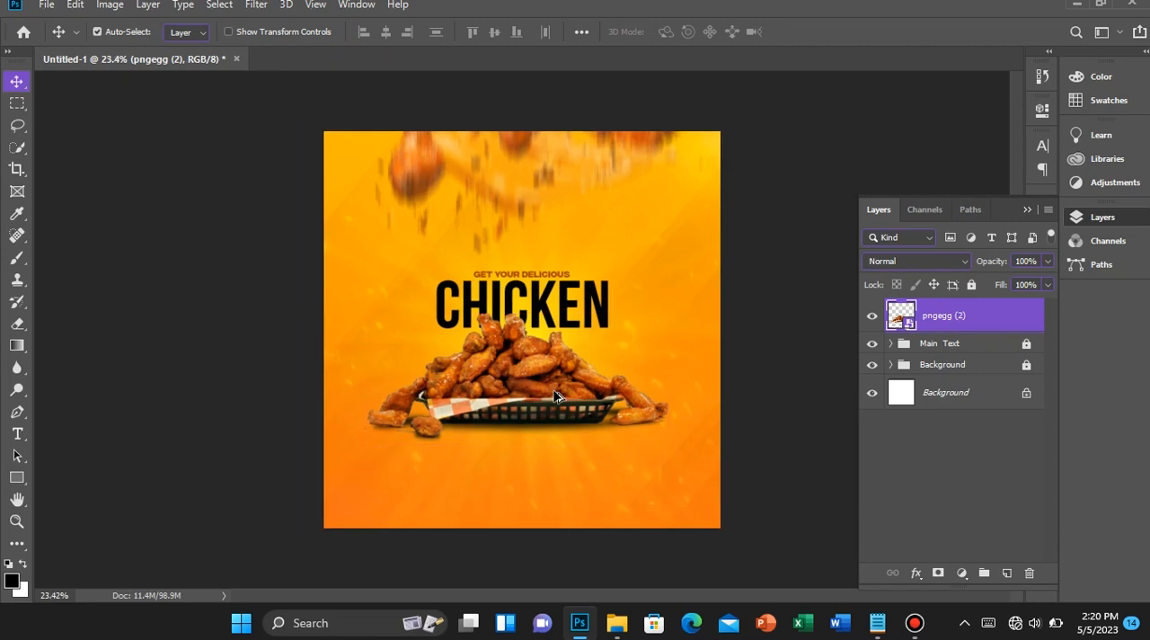
Rasterize the pngegg (2) layer so its pixels can be edited
scroll(555, 395, up, 3)
scroll(555, 395, up, 3)
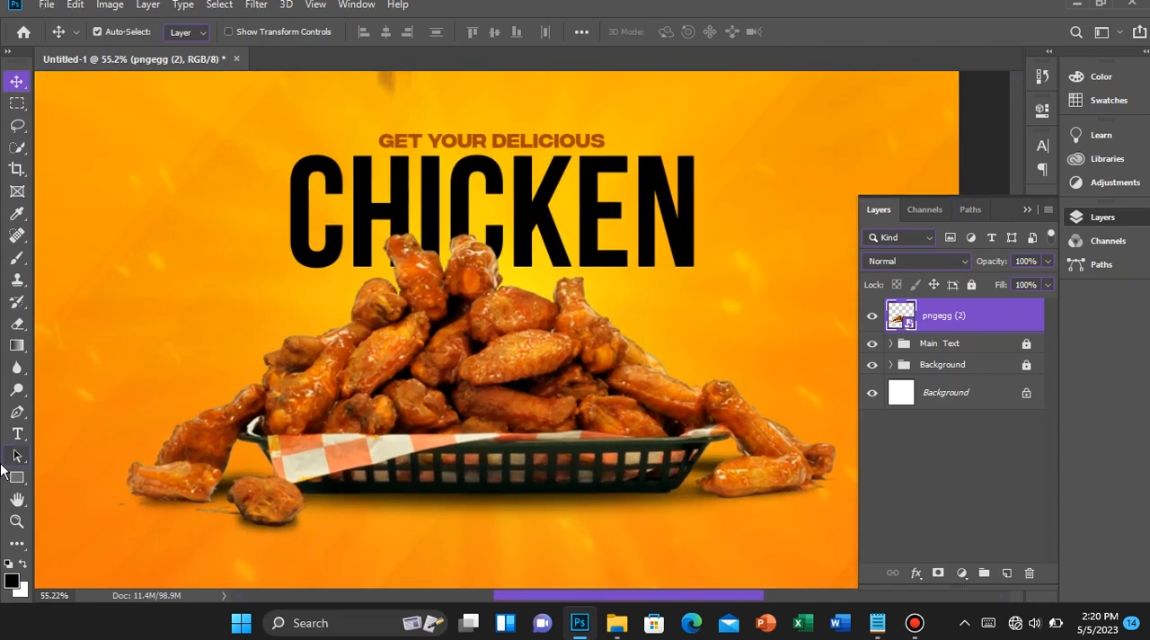
scroll(485, 579, up, 4)
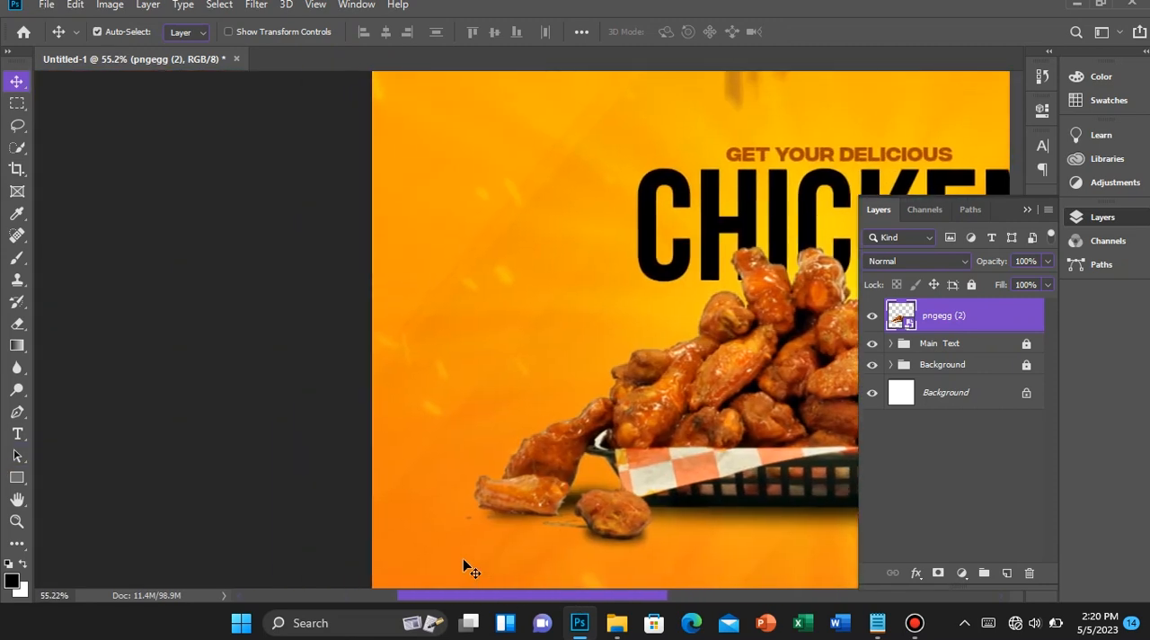
scroll(588, 495, down, 3)
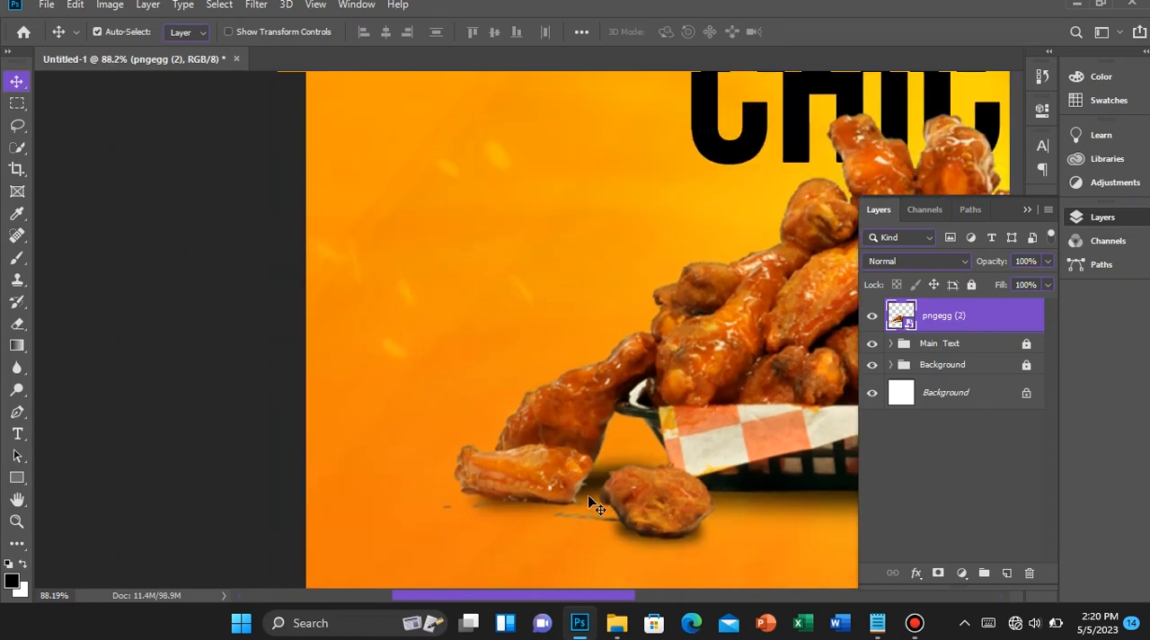
right_click(966, 341)
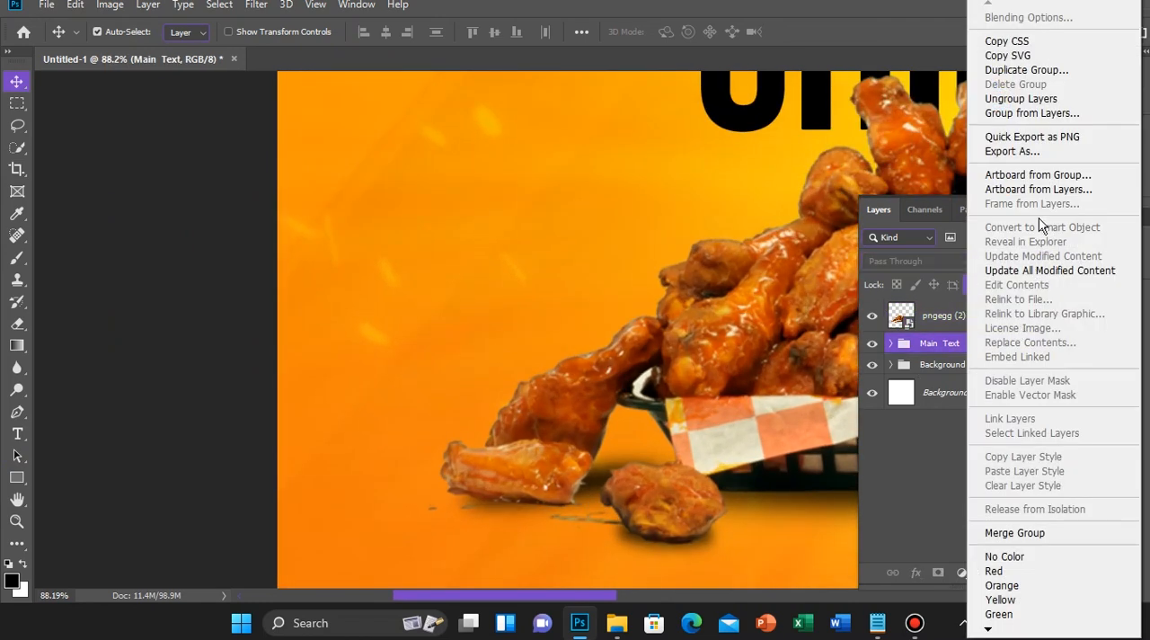
click(930, 315)
right_click(931, 314)
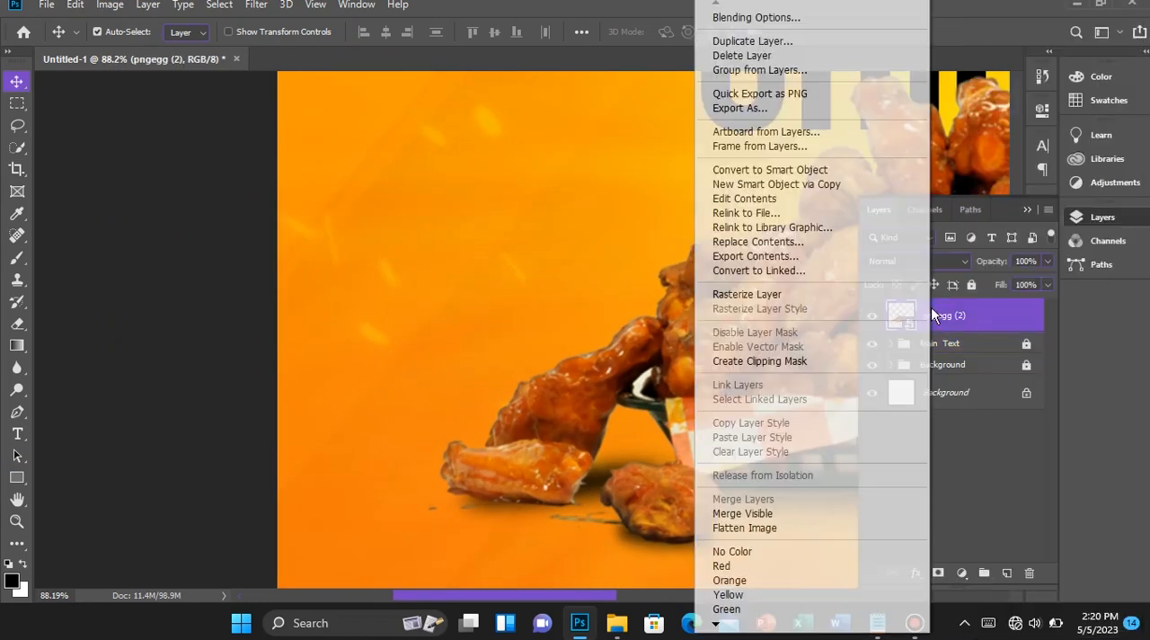
click(790, 294)
Try to erase the stray marks beneath the loose wings left of the basket with the hard 13 px Eraser
key(e)
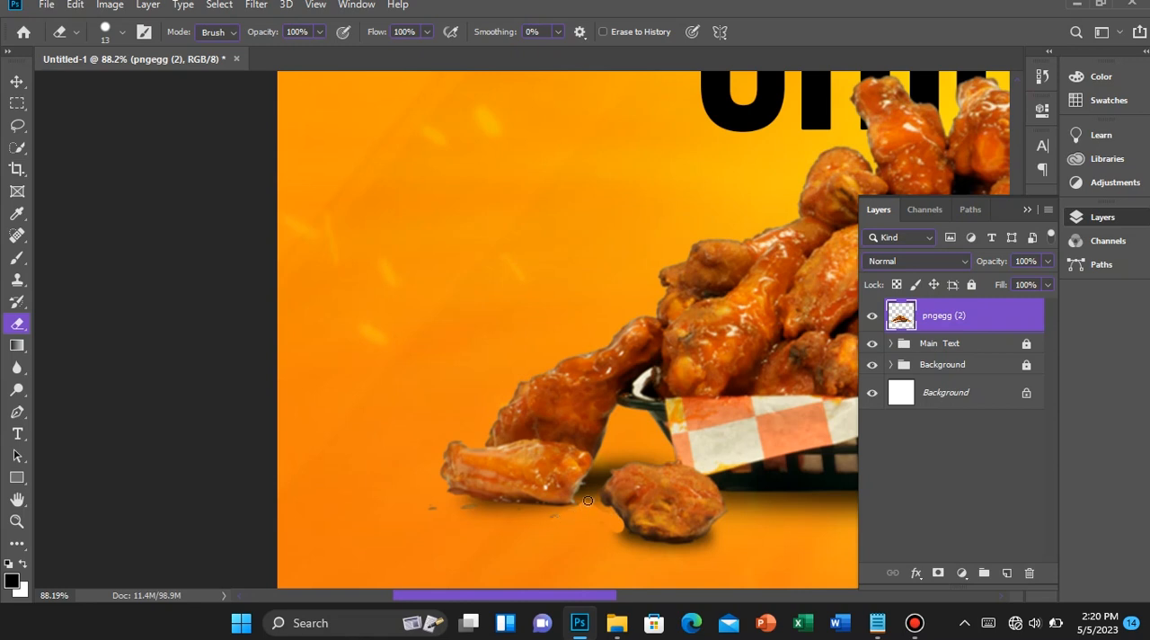
mouse_move(521, 513)
mouse_down()
mouse_move(459, 504)
mouse_move(536, 510)
mouse_move(479, 515)
mouse_up()
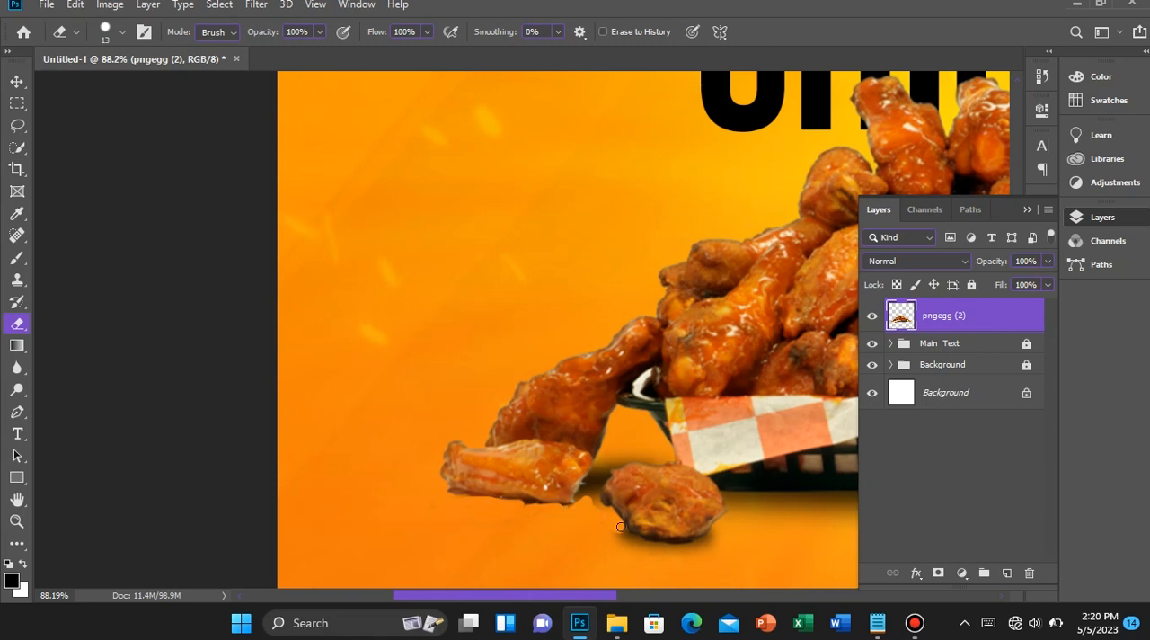
scroll(560, 517, down, 6)
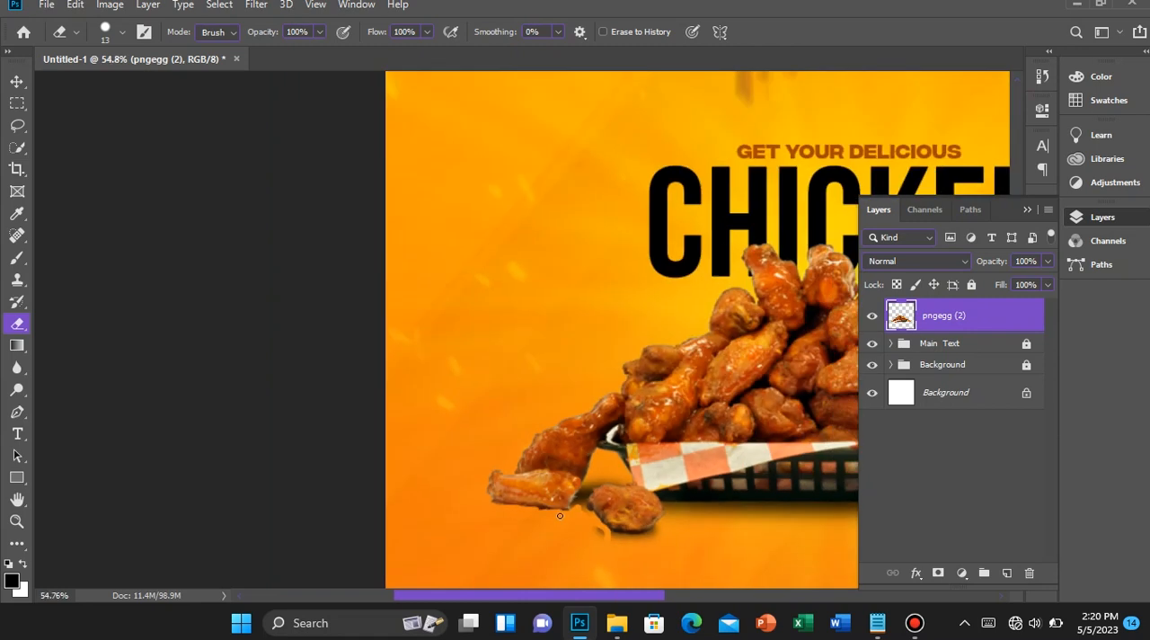
scroll(448, 465, up, 4)
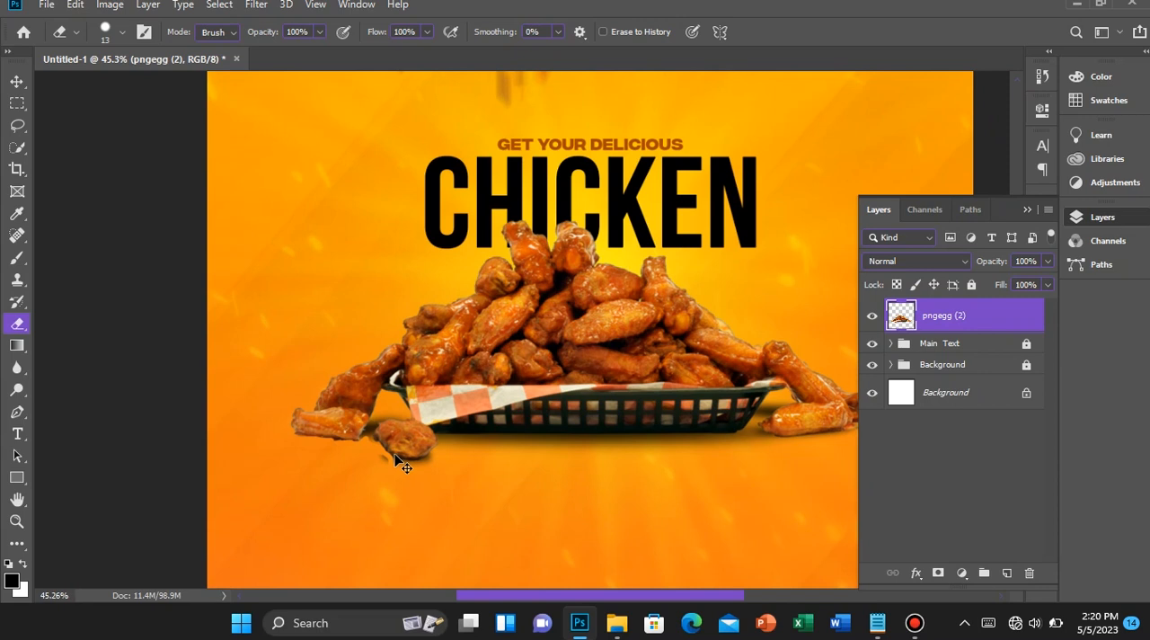
scroll(337, 474, up, 2)
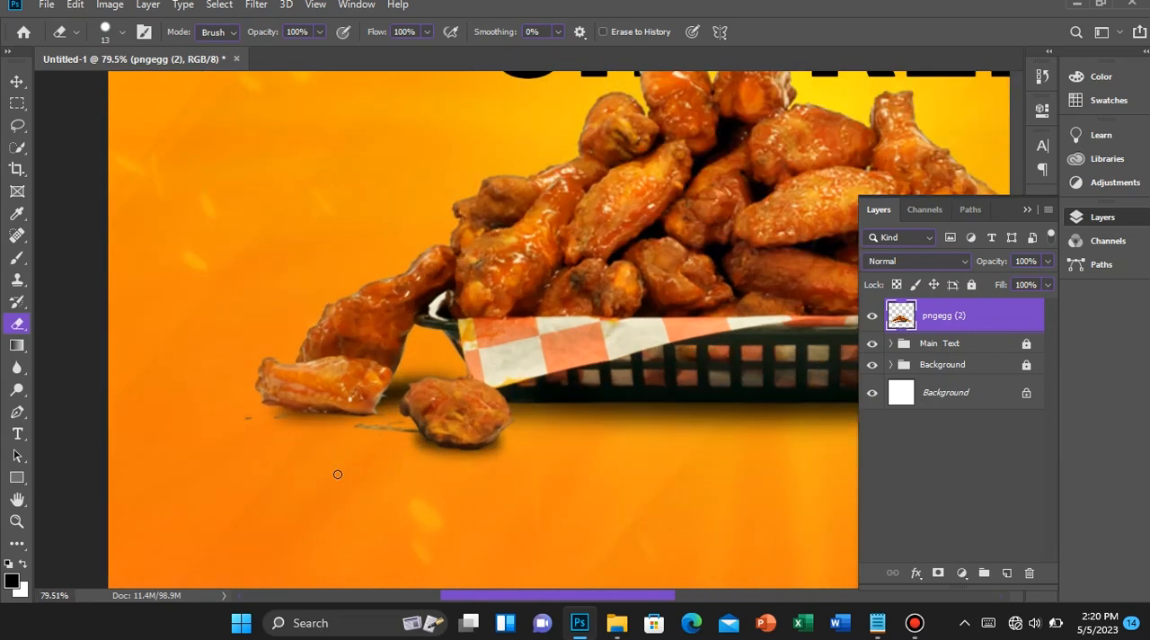
scroll(377, 445, up, 2)
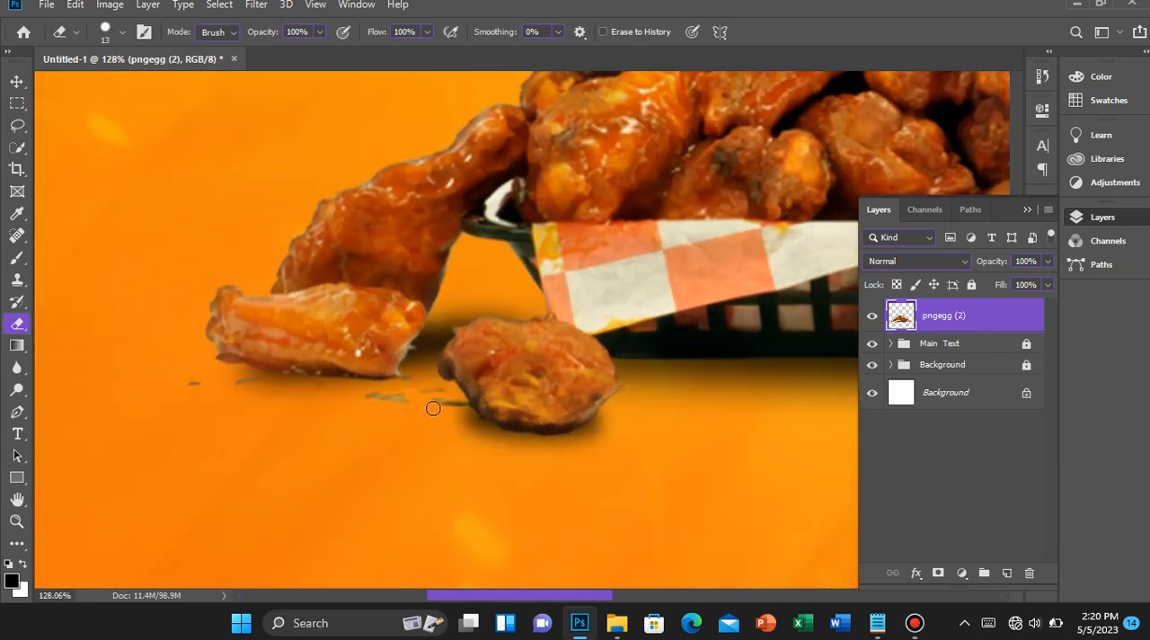
drag(416, 384, 459, 417)
key(ctrl+z)
mouse_move(459, 409)
mouse_down()
mouse_move(432, 396)
mouse_move(452, 407)
mouse_up()
Switch the Eraser to the Soft Round brush at 13 px with 0% hardness
right_click(422, 390)
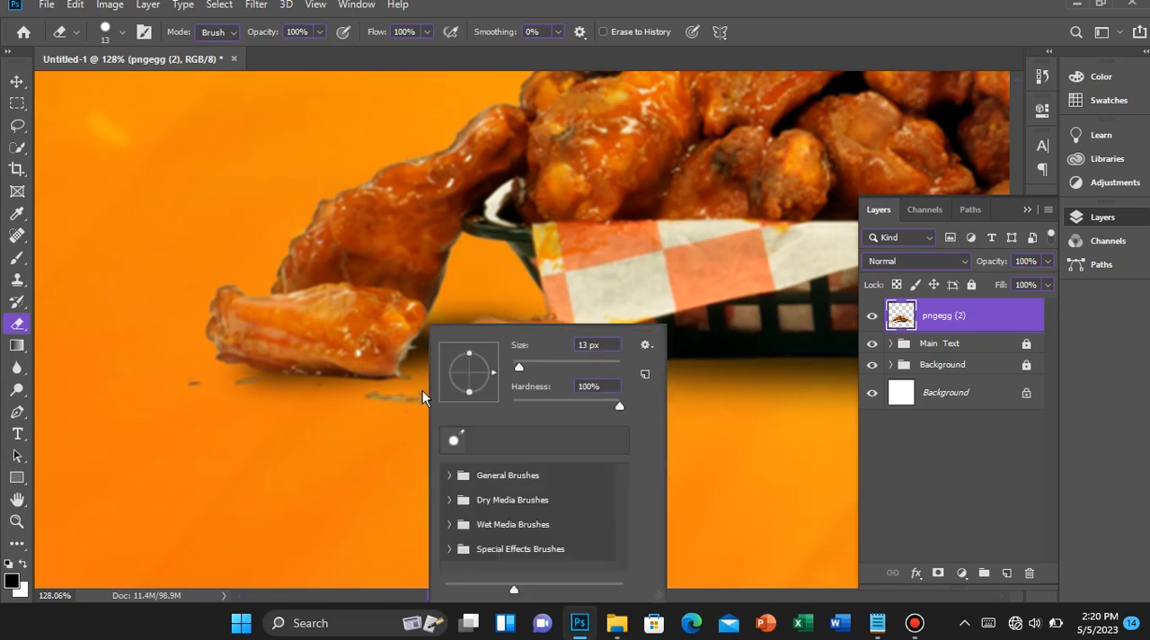
click(449, 475)
scroll(499, 477, down, 1)
click(517, 483)
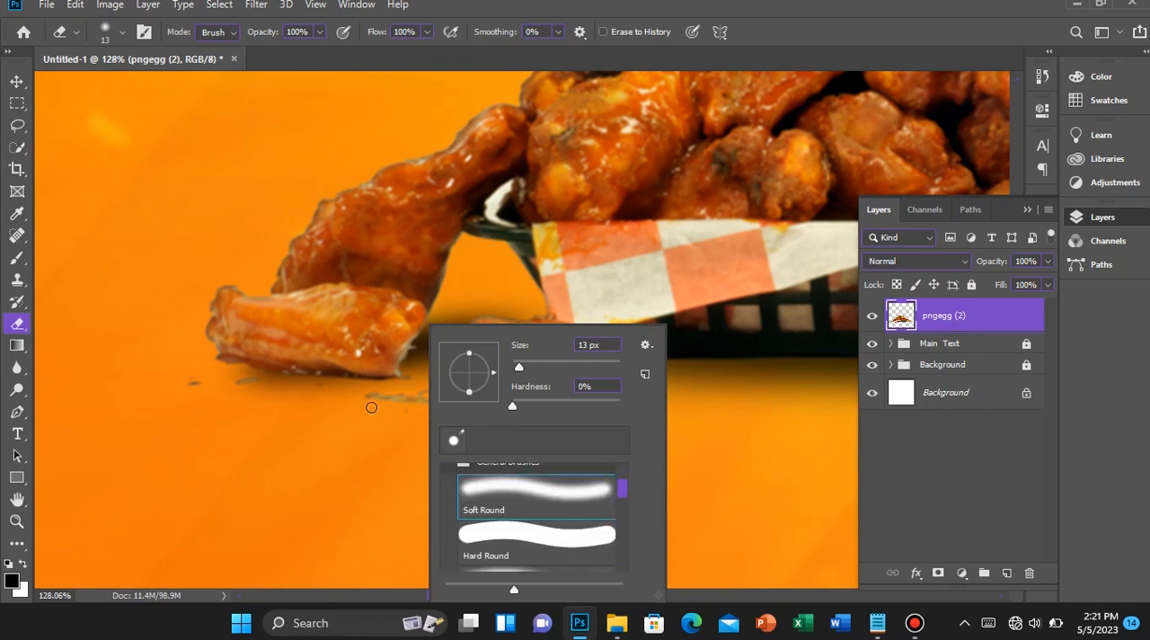
Erase the stray marks beneath the loose wings beside the basket with the soft Eraser
click(383, 400)
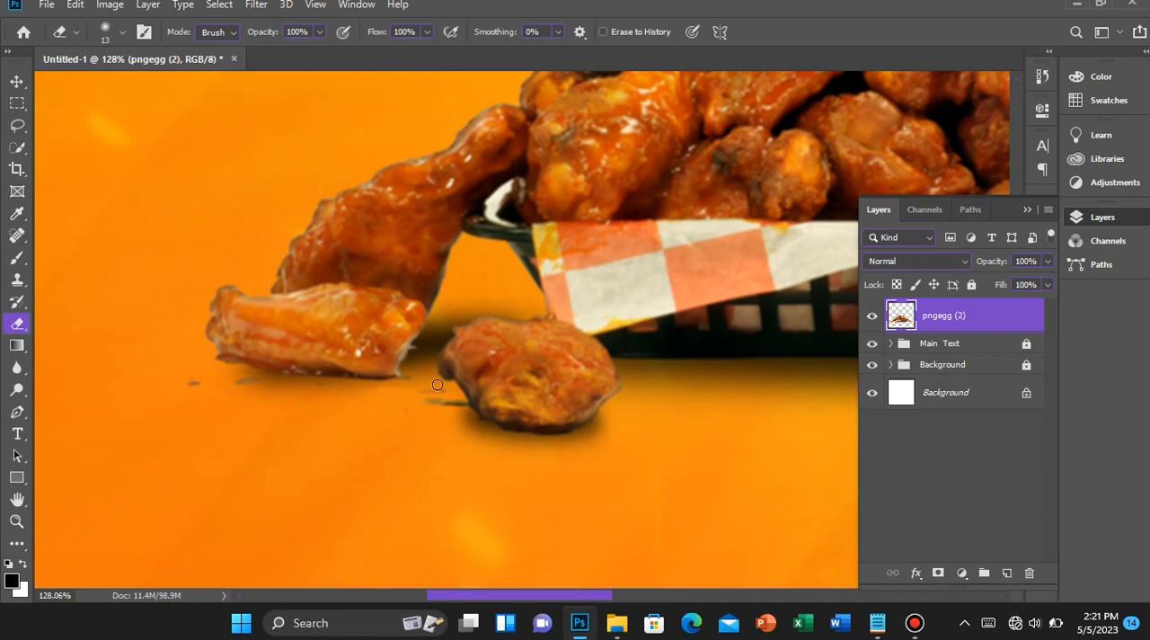
mouse_move(379, 389)
mouse_down()
mouse_move(308, 388)
mouse_move(306, 386)
mouse_up()
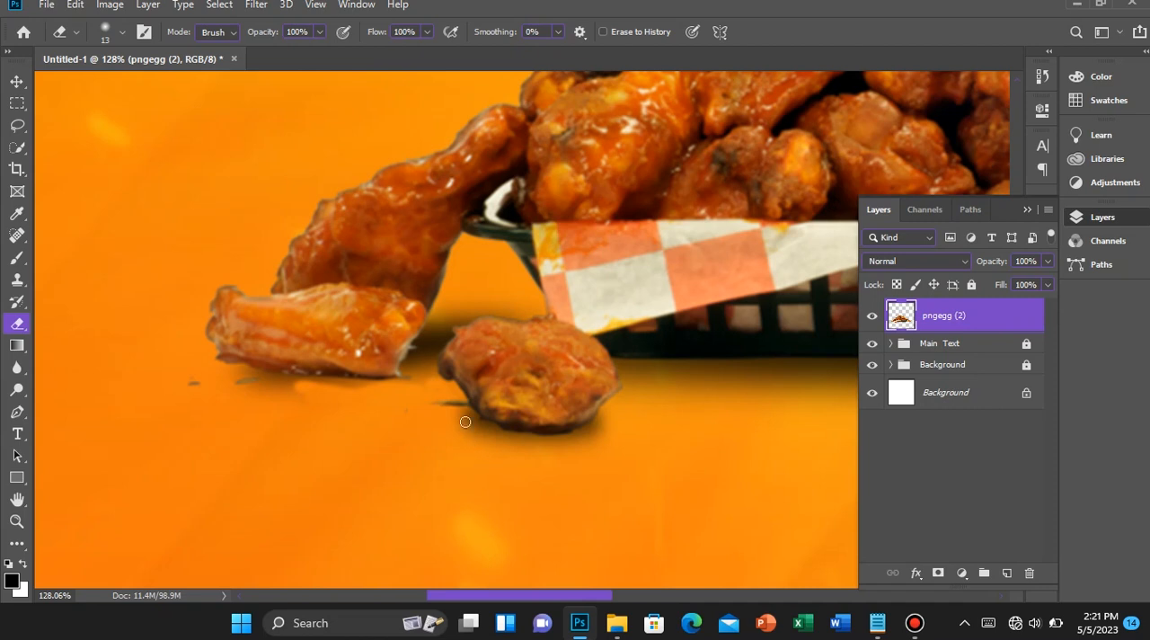
drag(449, 412, 439, 401)
mouse_move(290, 384)
mouse_down()
mouse_move(241, 380)
mouse_move(259, 389)
mouse_up()
drag(226, 380, 300, 393)
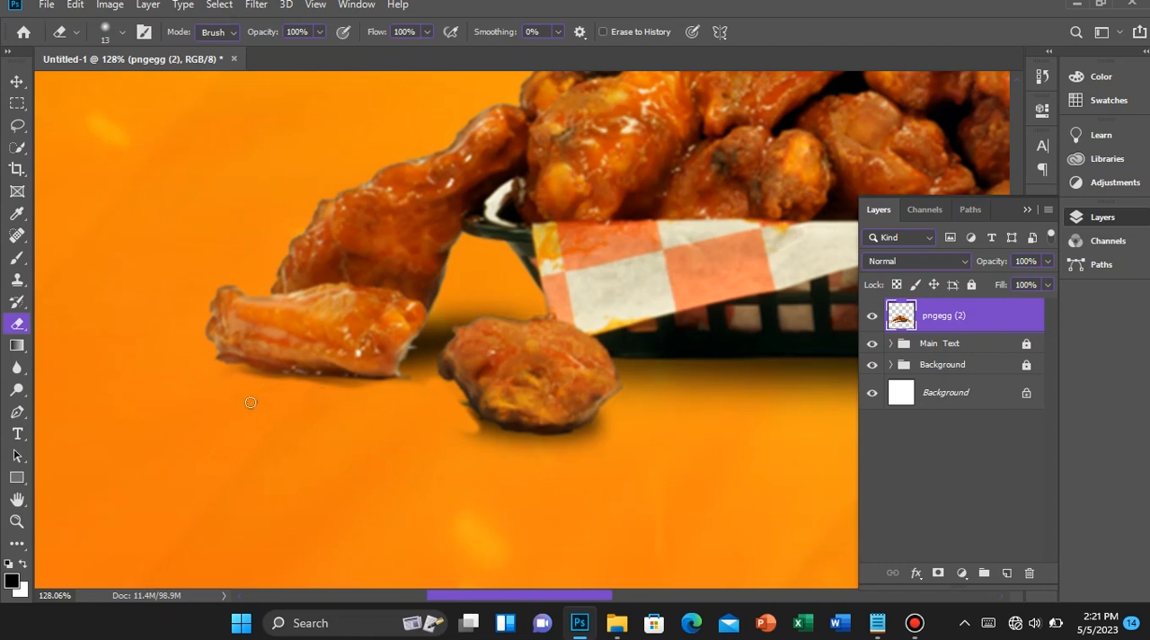
scroll(325, 428, down, 2)
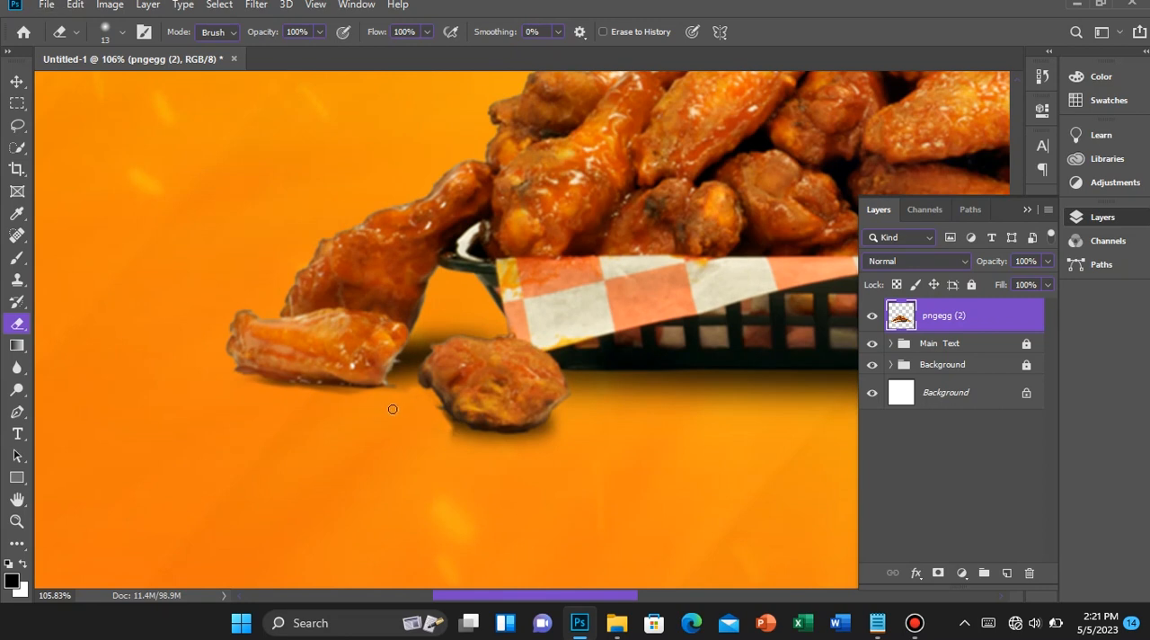
scroll(402, 411, down, 10)
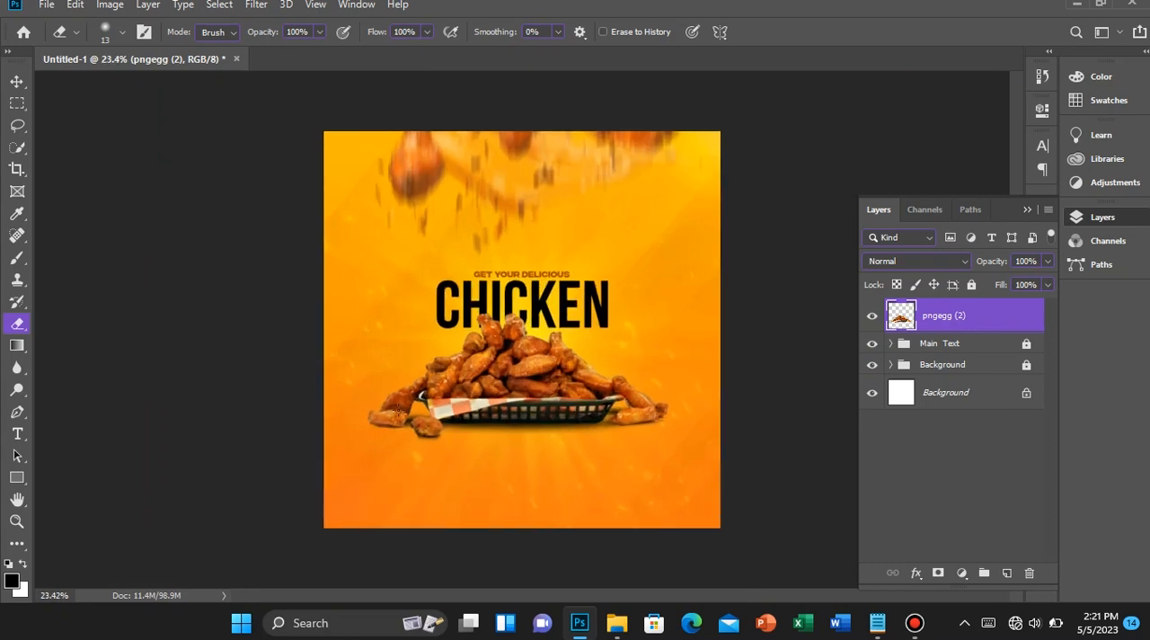
scroll(497, 348, down, 5)
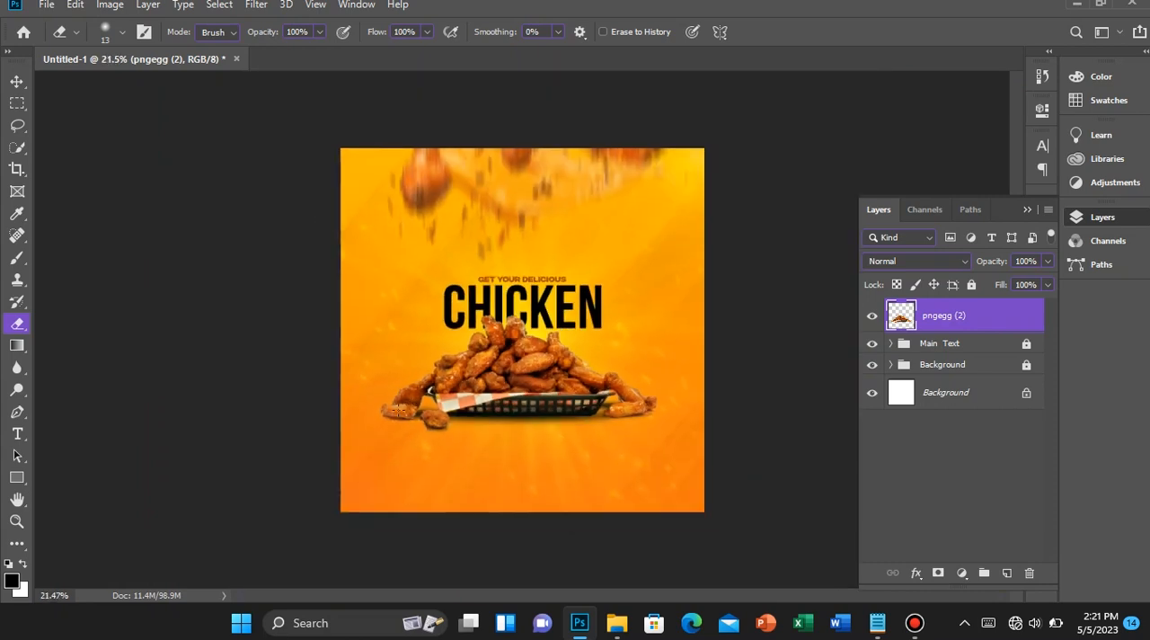
Open the chicken basket layer in the Camera Raw Filter and set Temperature to +8 and Tint to -3
key(v)
scroll(514, 341, up, 2)
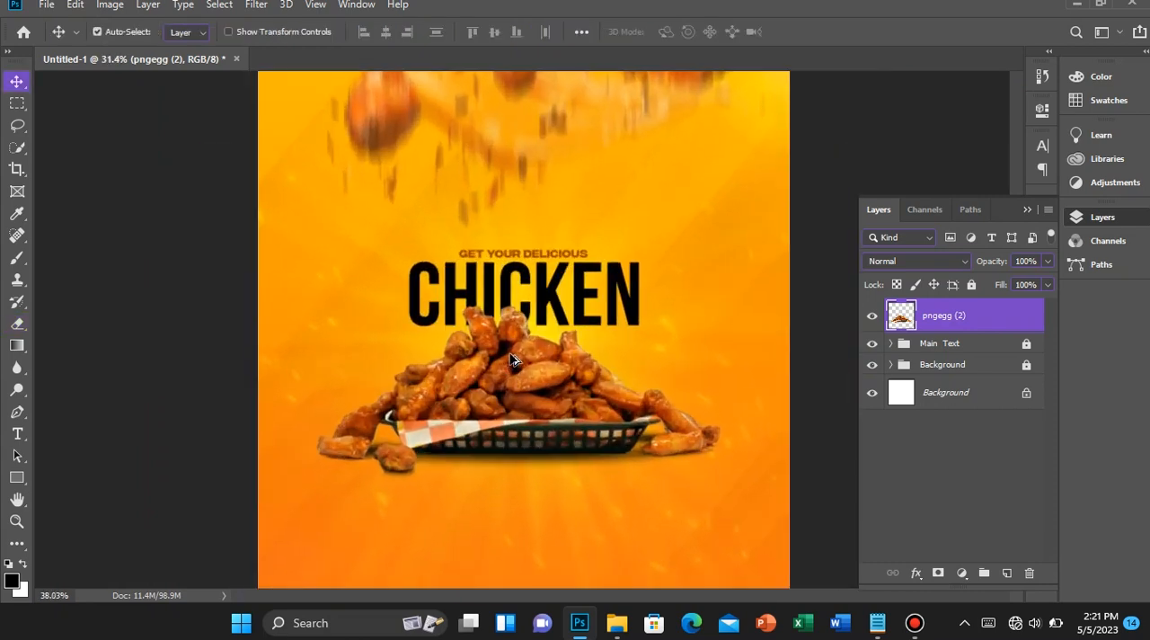
scroll(510, 360, down, 1)
scroll(510, 359, up, 2)
scroll(511, 359, down, 3)
click(255, 7)
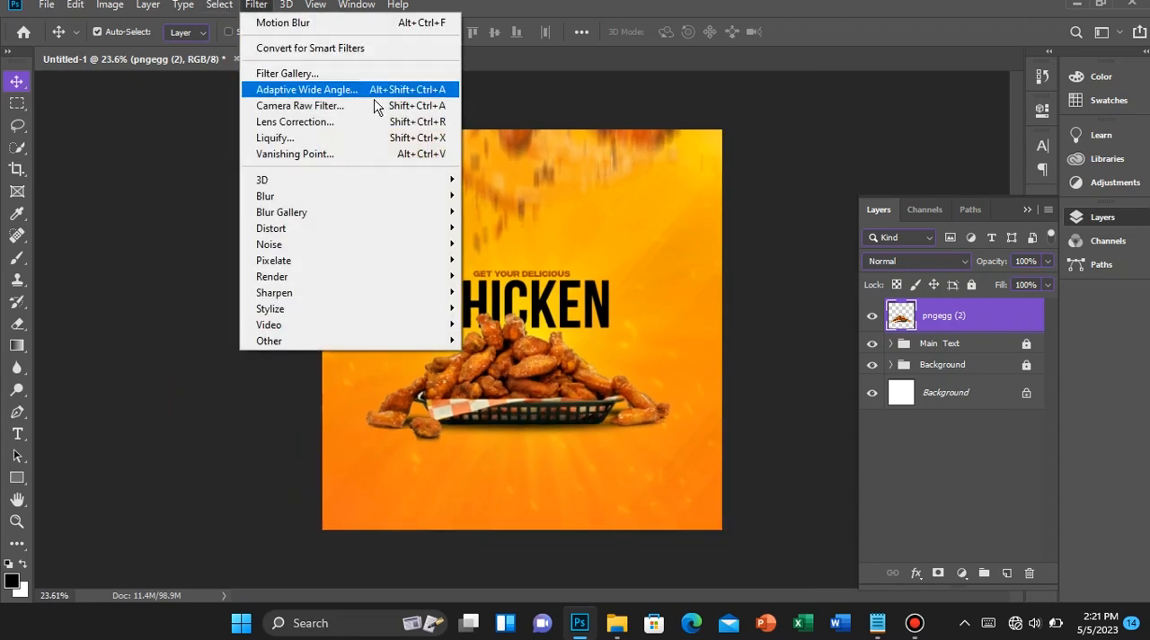
click(374, 105)
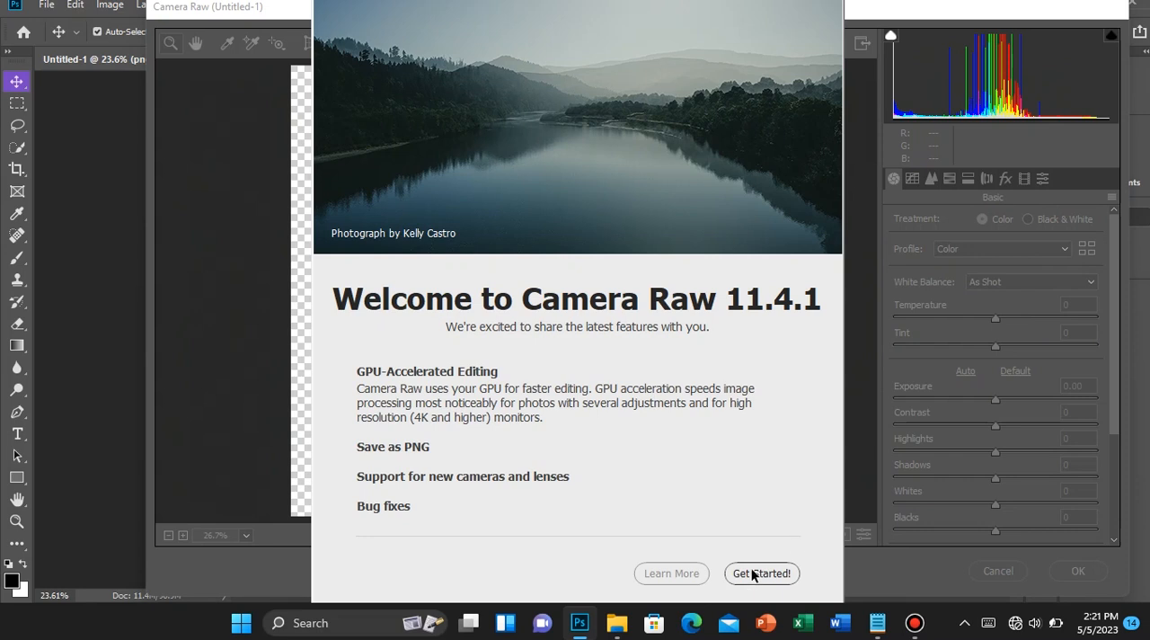
click(752, 576)
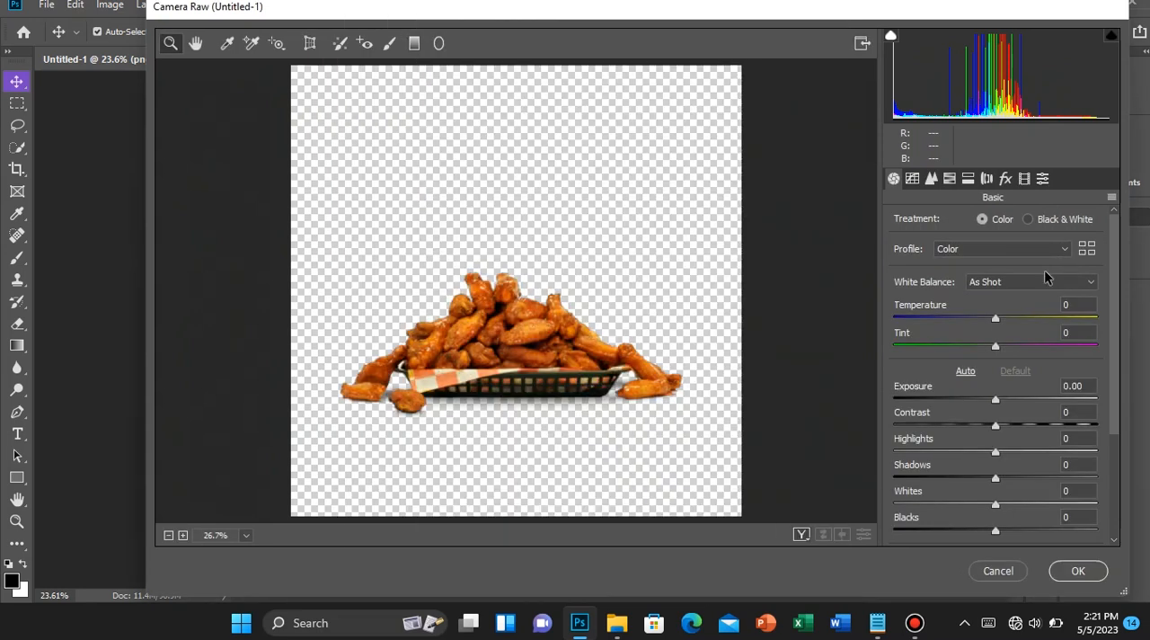
drag(1000, 317, 993, 349)
scroll(994, 348, down, 2)
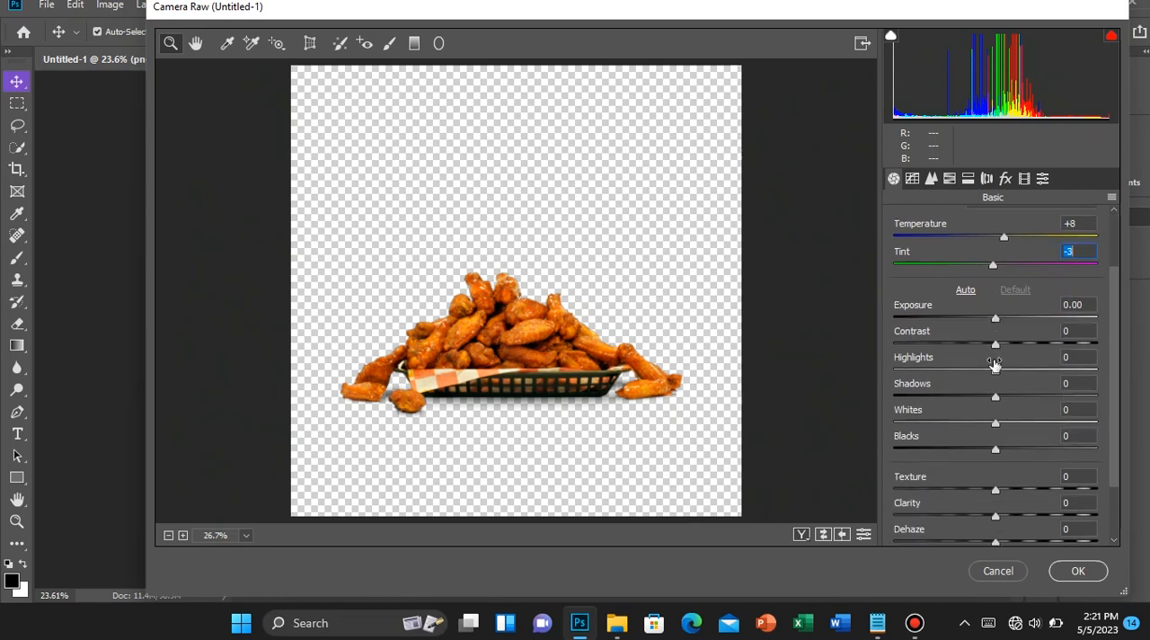
Set Exposure to +0.35, Contrast to +20 and Highlights to +2, and apply the Camera Raw adjustments
click(1002, 318)
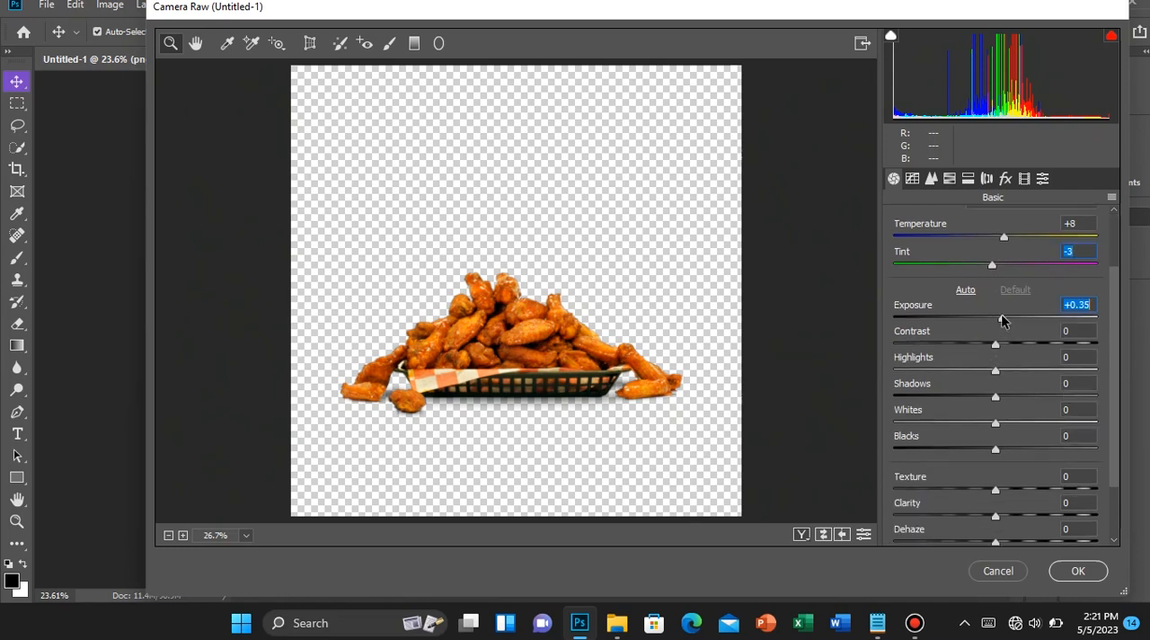
drag(997, 354, 1016, 346)
click(1078, 571)
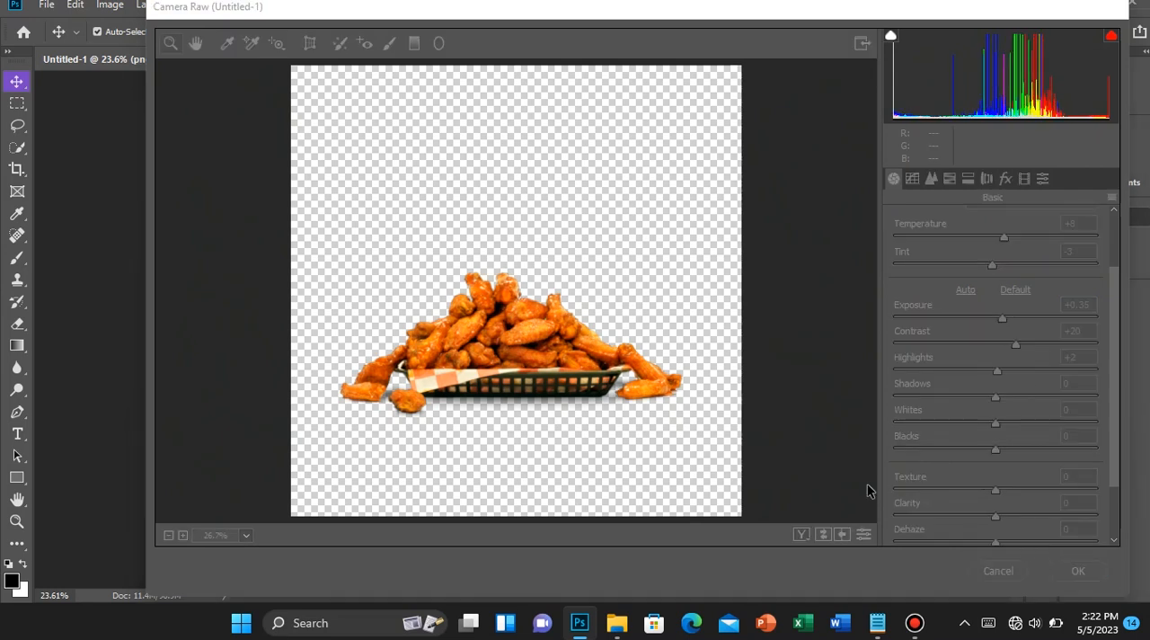
Reapply the last Camera Raw Filter adjustments to the chicken basket layer
scroll(544, 377, up, 3)
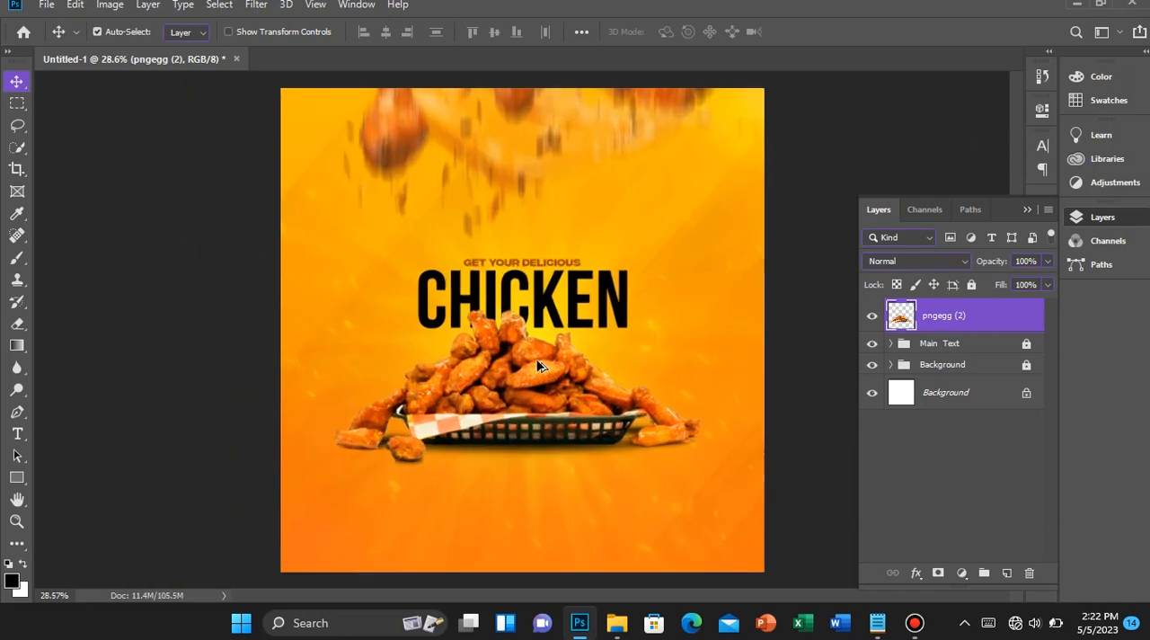
scroll(548, 393, down, 3)
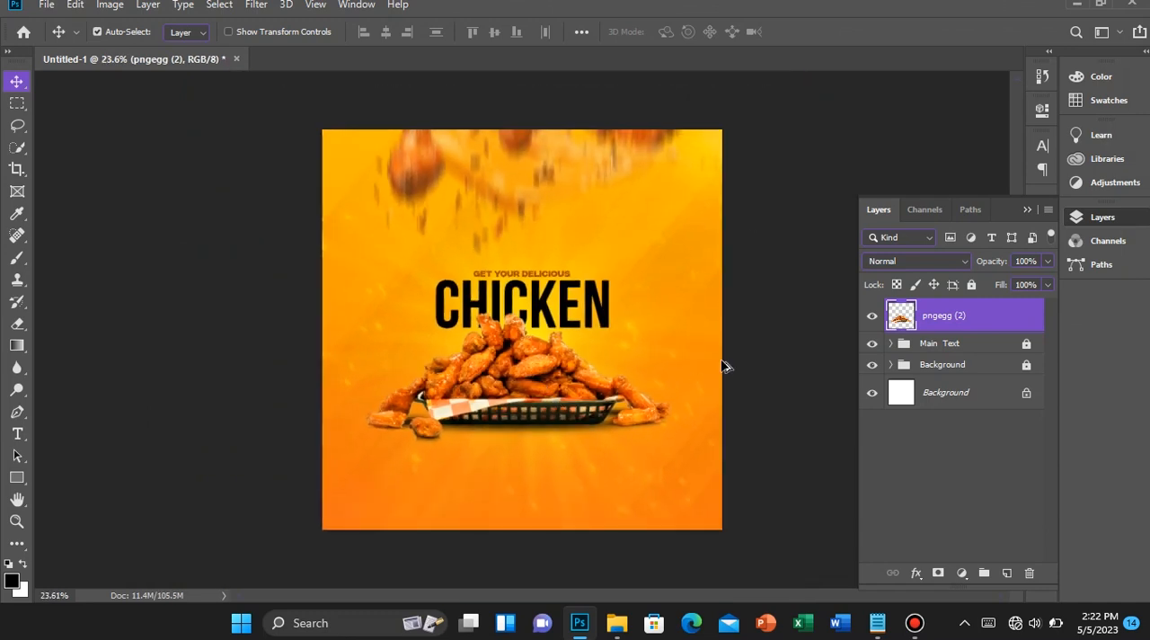
click(257, 4)
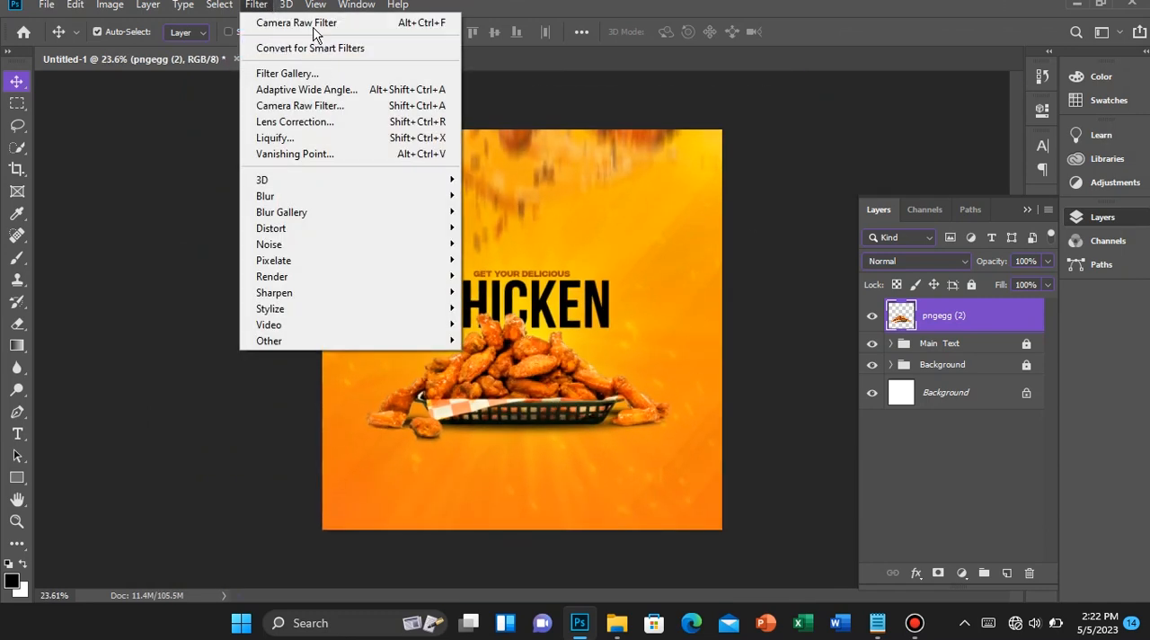
click(310, 23)
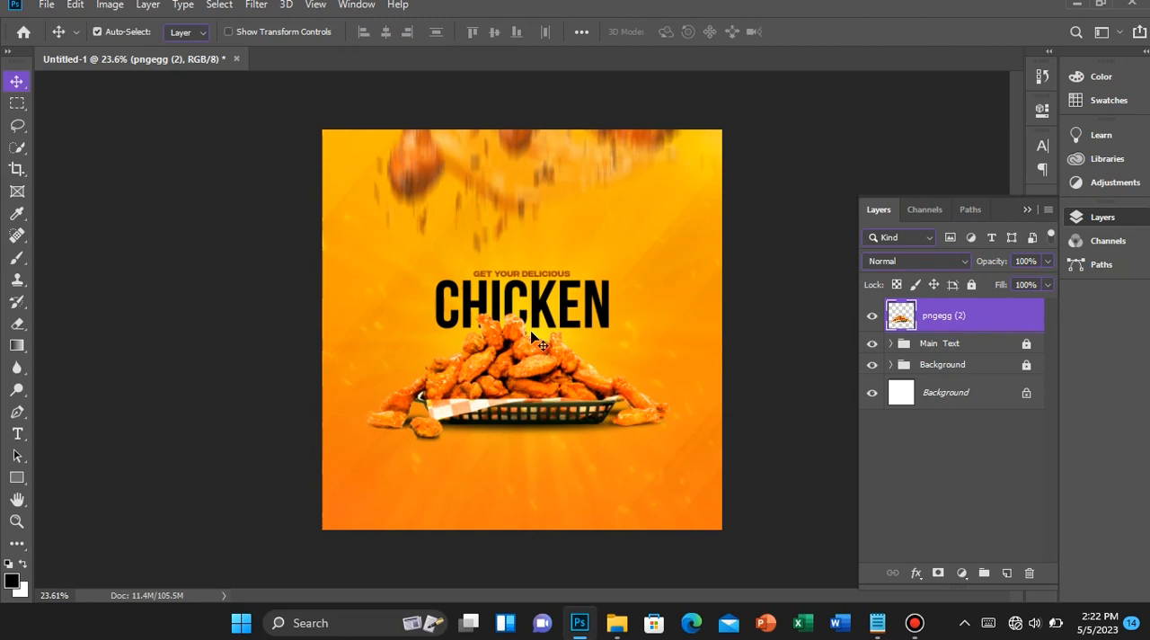
scroll(575, 370, up, 2)
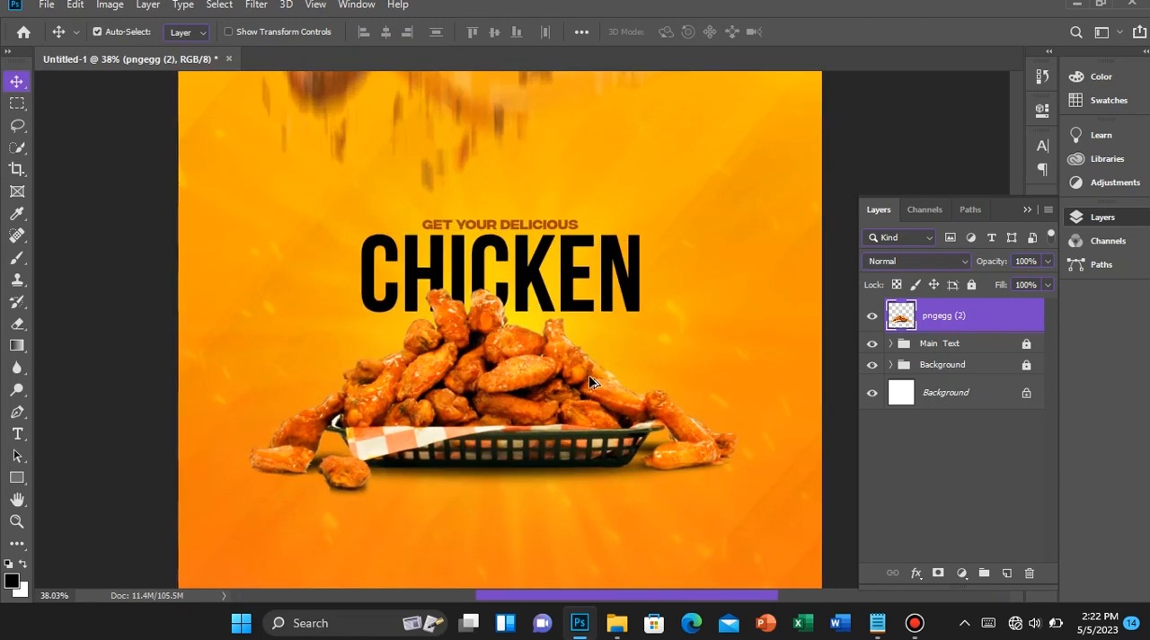
scroll(588, 378, up, 2)
scroll(554, 362, down, 4)
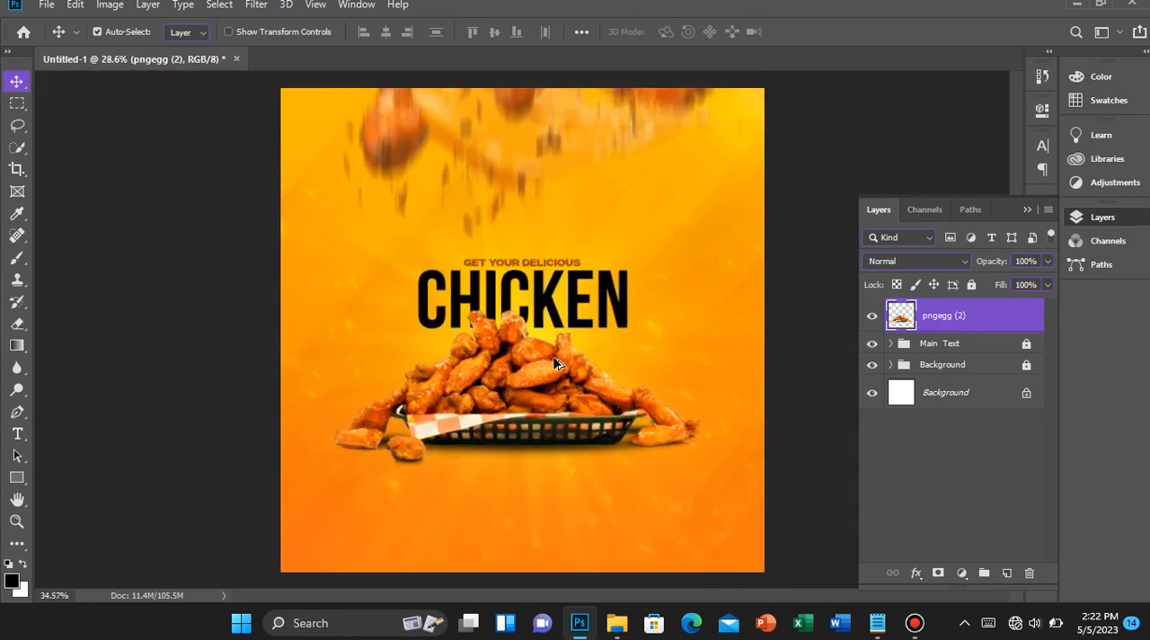
Unlock the Main Text group so the CHICKEN text can be edited
scroll(554, 362, up, 2)
key(t)
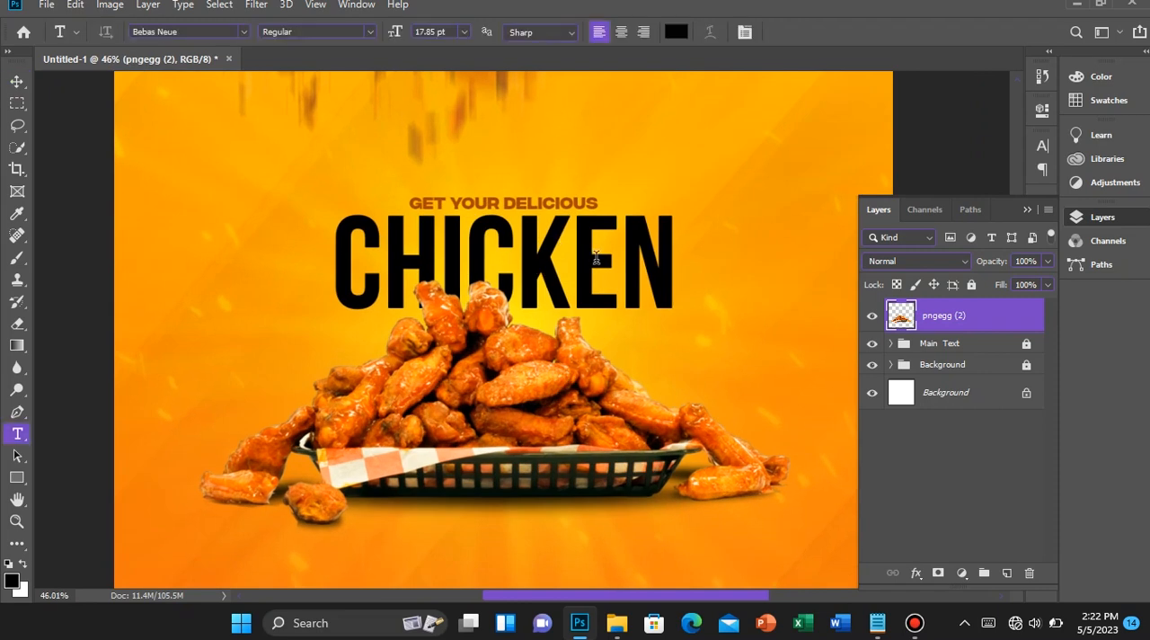
click(594, 258)
click(583, 239)
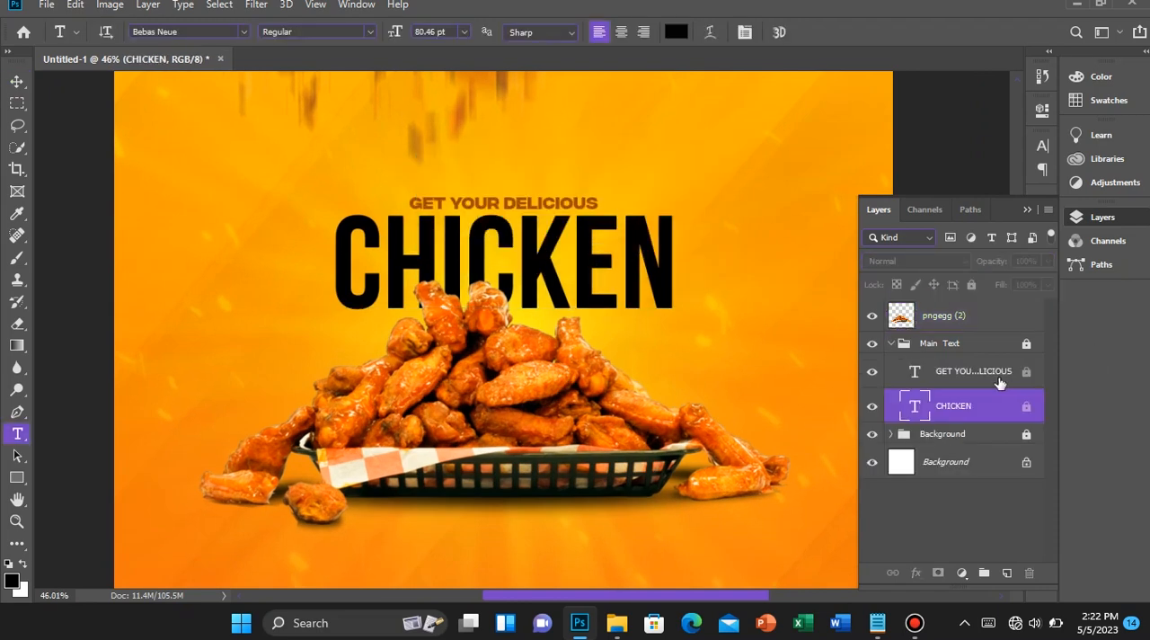
click(972, 344)
click(970, 285)
Tighten the tracking of the whole CHICKEN text to -60
click(572, 260)
key(ctrl+a)
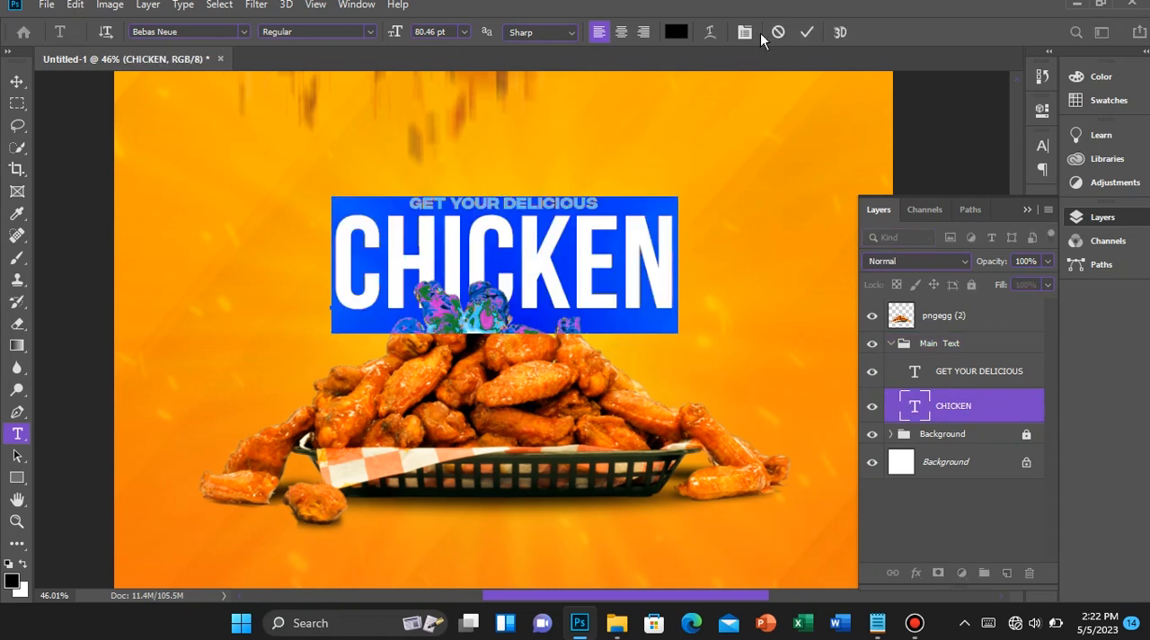
click(745, 32)
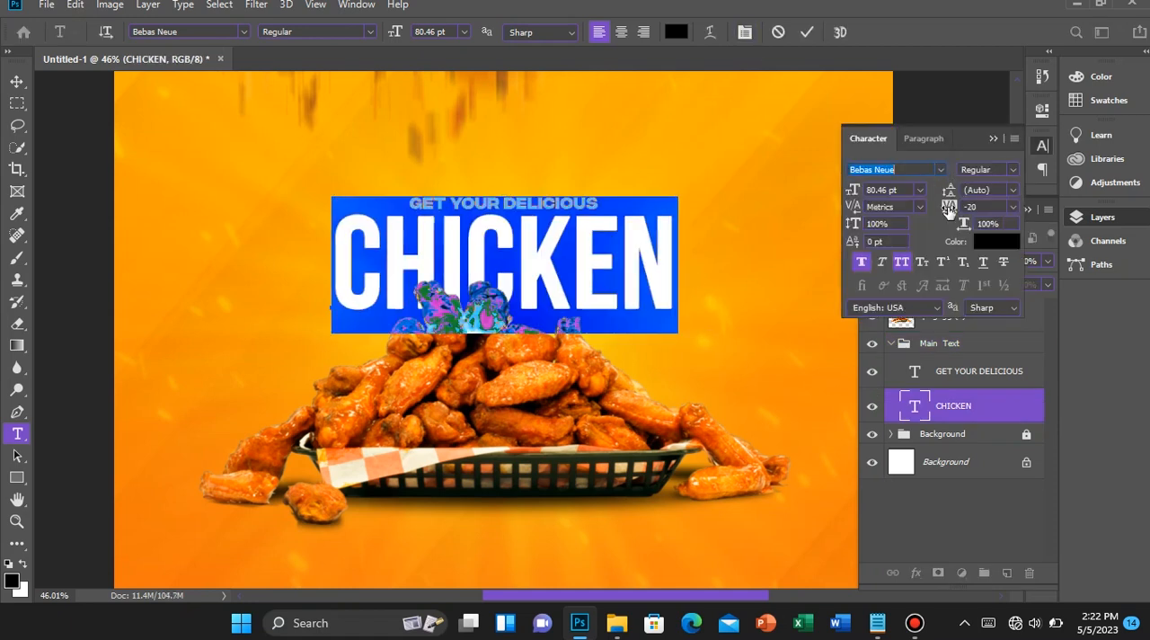
mouse_move(948, 210)
mouse_down()
mouse_move(958, 210)
mouse_move(945, 208)
mouse_up()
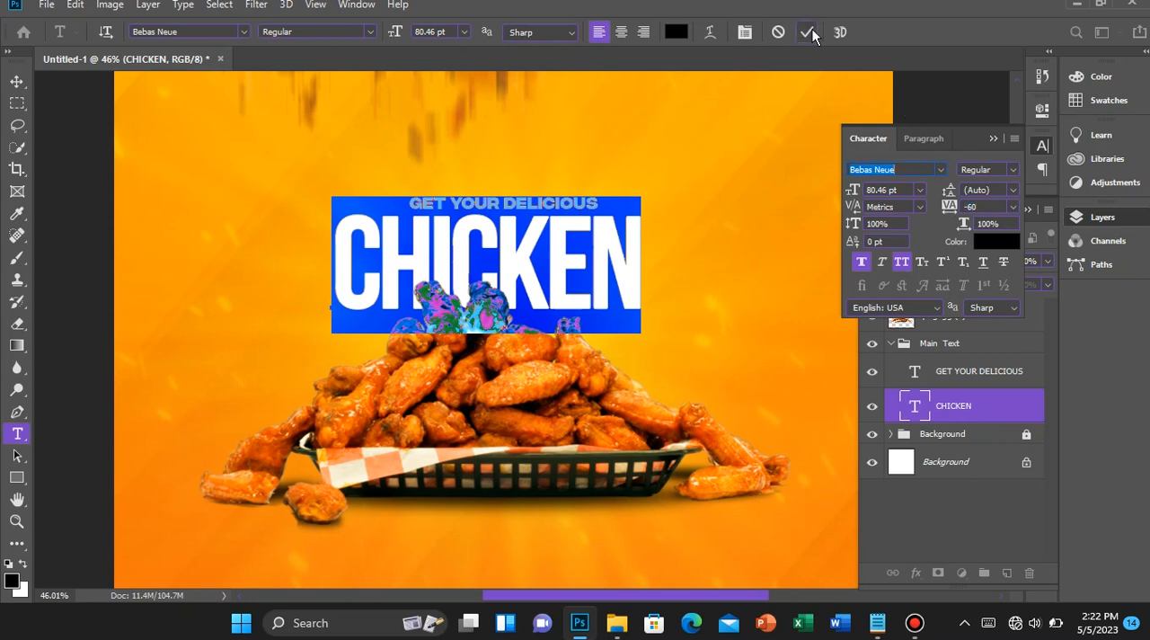
click(812, 33)
Centre the CHICKEN text horizontally on the canvas and put away the character settings
key(v)
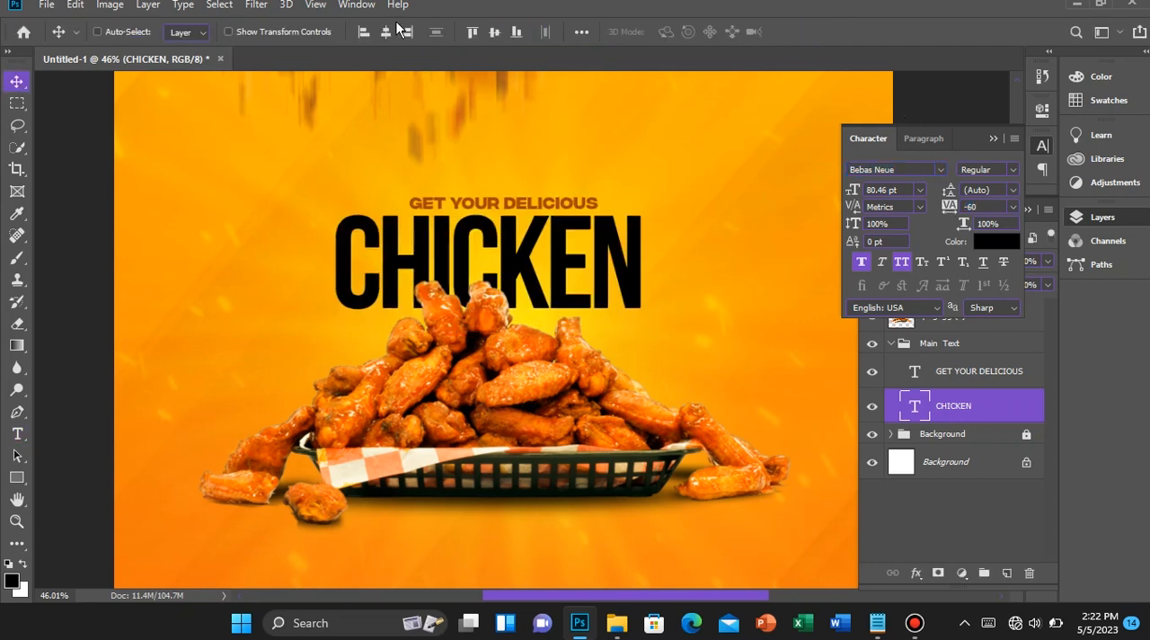
click(386, 32)
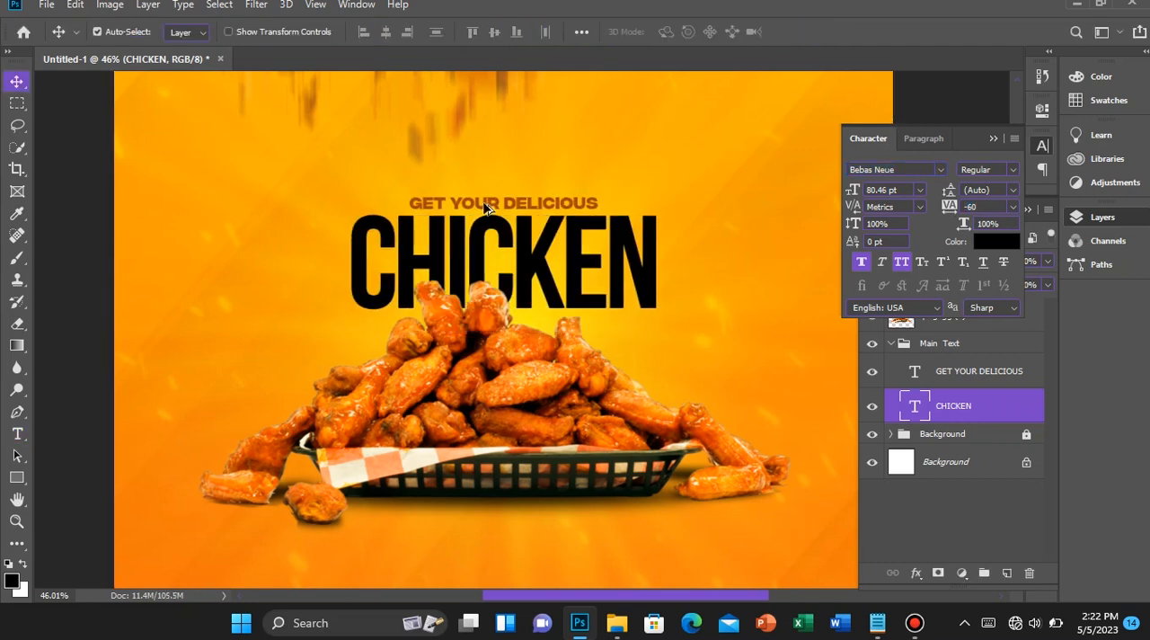
scroll(489, 194, down, 12)
scroll(489, 195, up, 12)
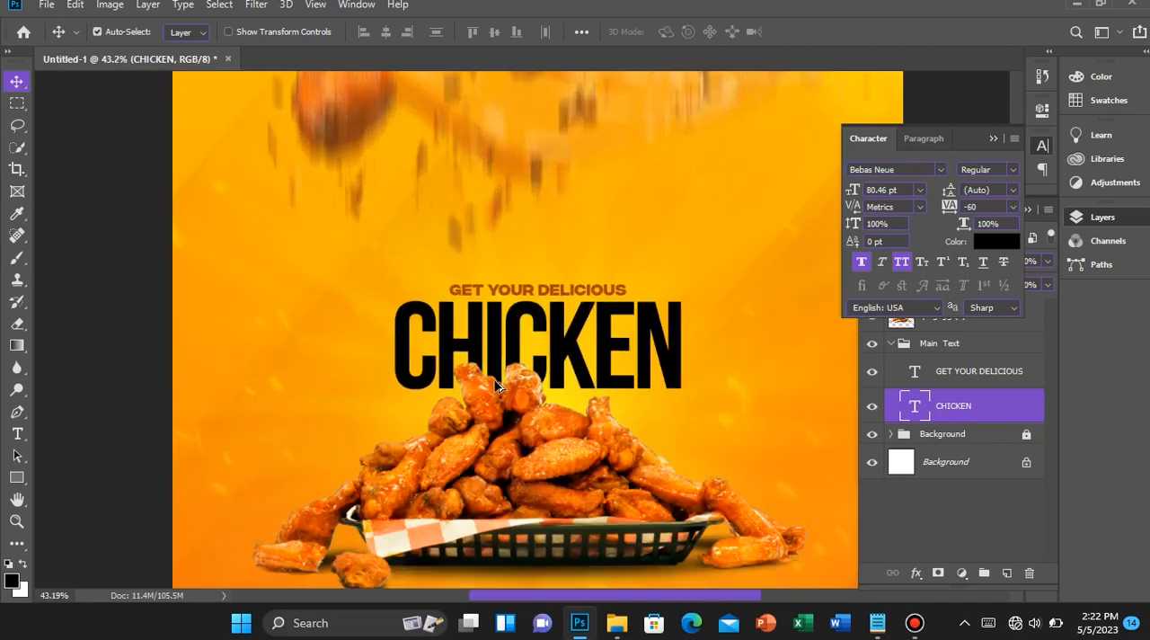
scroll(495, 384, down, 5)
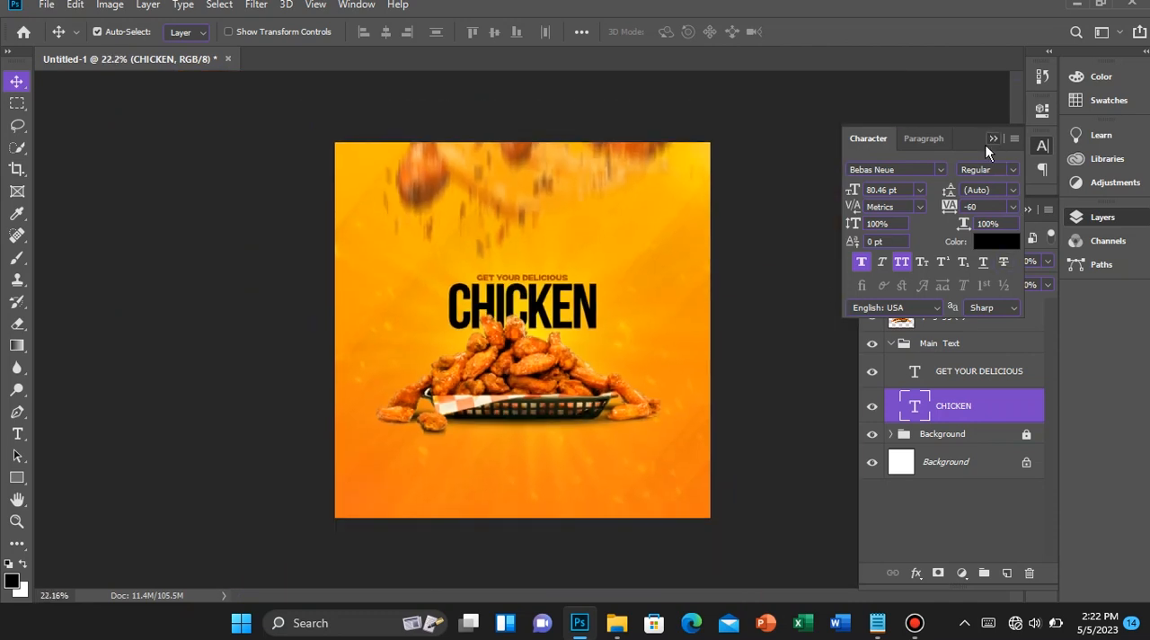
click(991, 139)
Centre the pngegg (2) chicken basket layer horizontally on the canvas and clear the selection
click(943, 313)
key(ctrl+a)
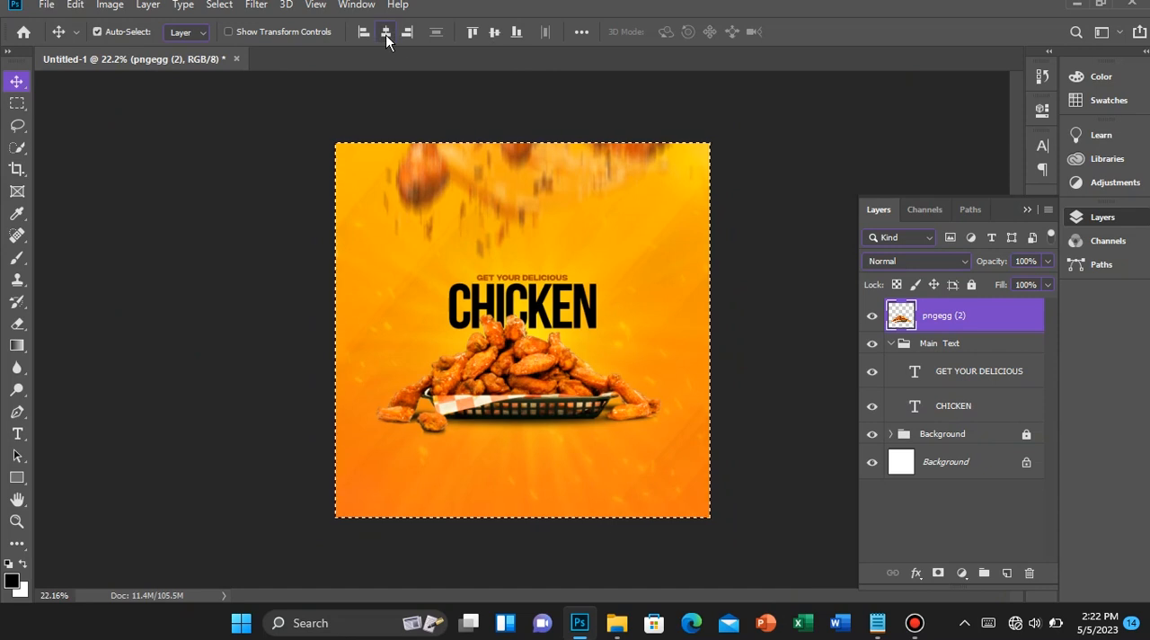
click(385, 34)
key(ctrl+d)
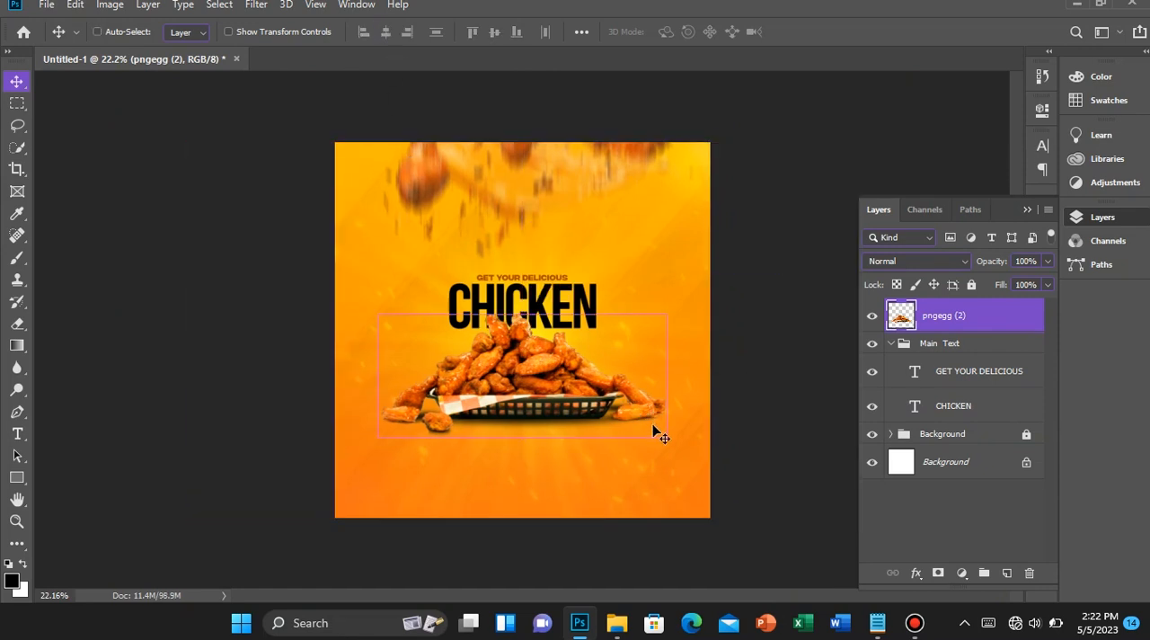
Scale the chicken basket down slightly and recentre it horizontally on the canvas
key(ctrl+t)
drag(667, 441, 664, 438)
key(Return)
key(ctrl+a)
click(392, 37)
key(ctrl+d)
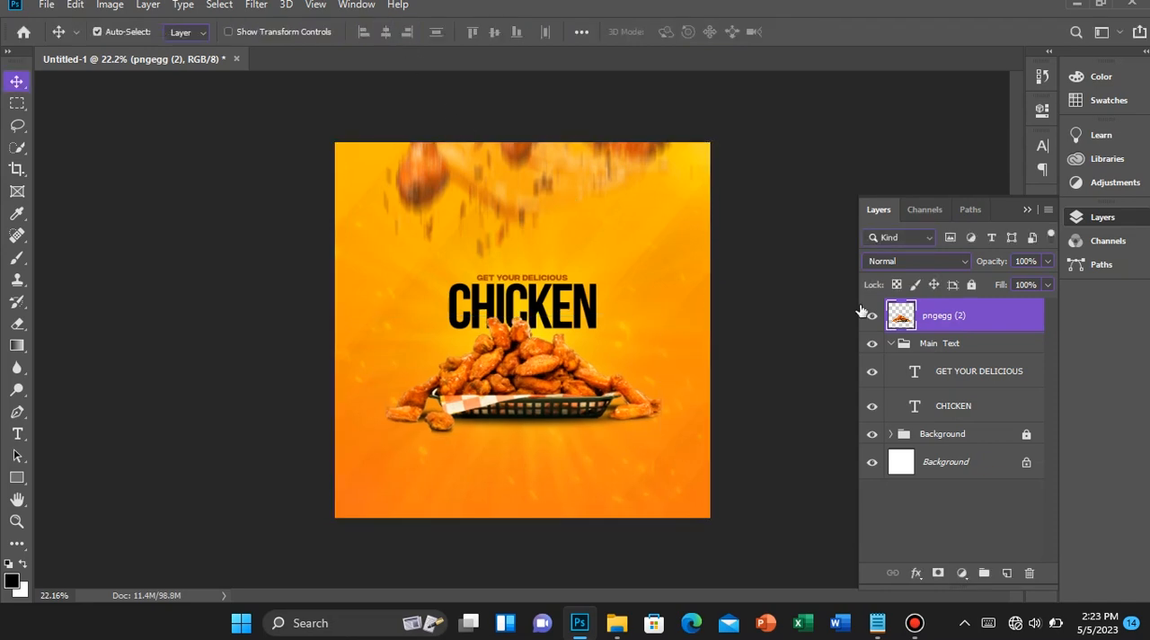
Collapse and lock the Main Text group, and reselect the pngegg (2) layer
click(889, 345)
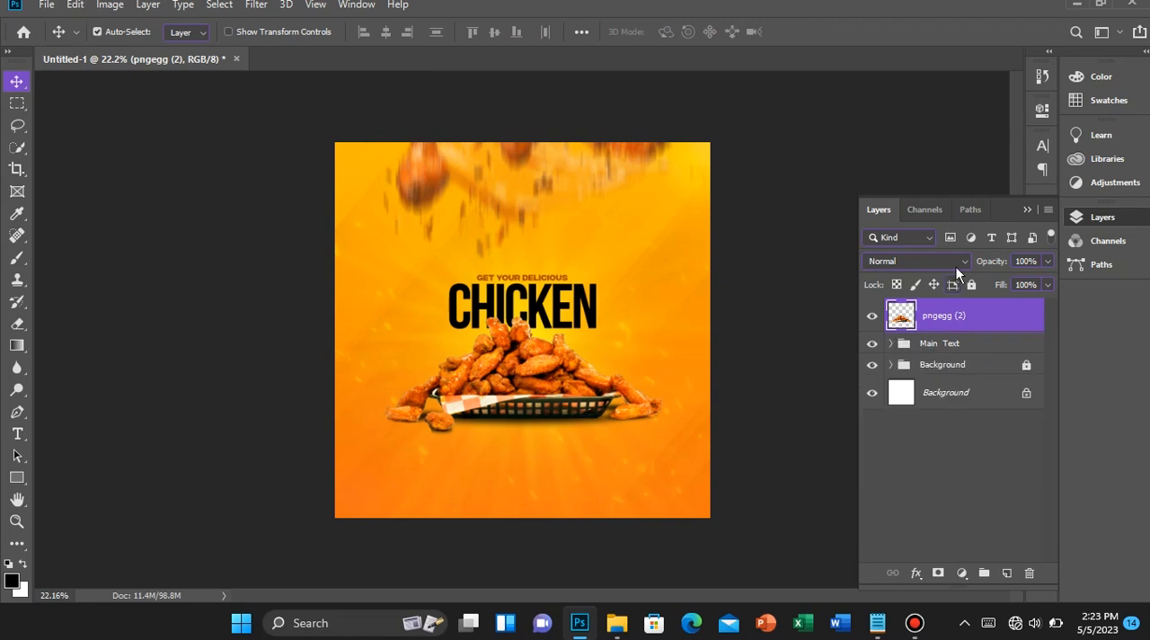
click(973, 348)
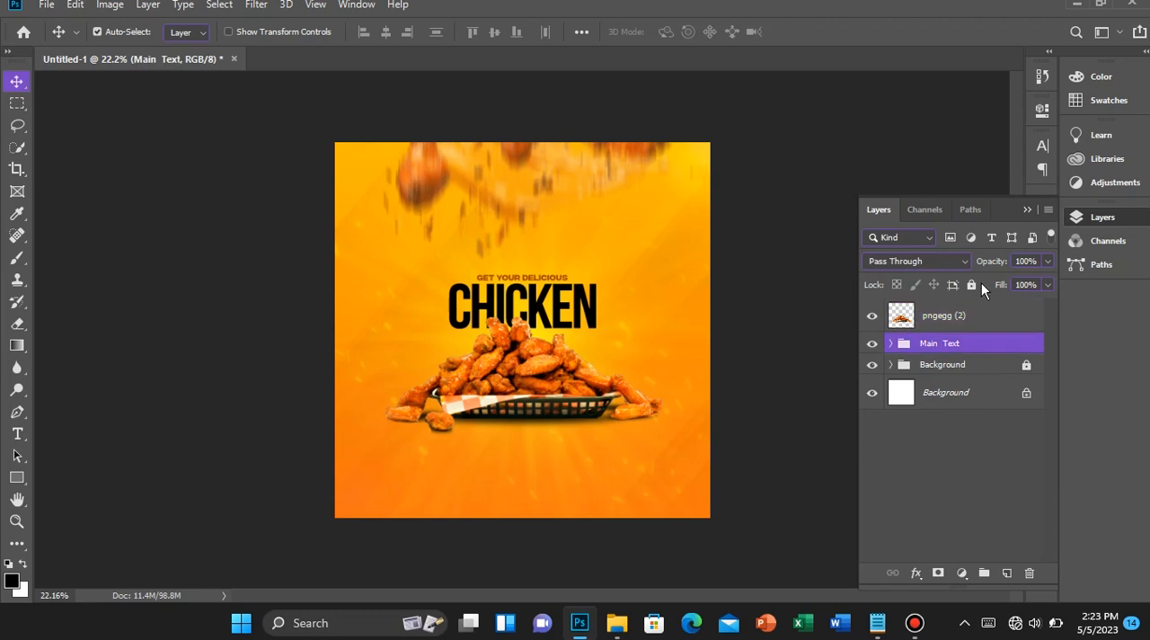
click(971, 285)
click(961, 321)
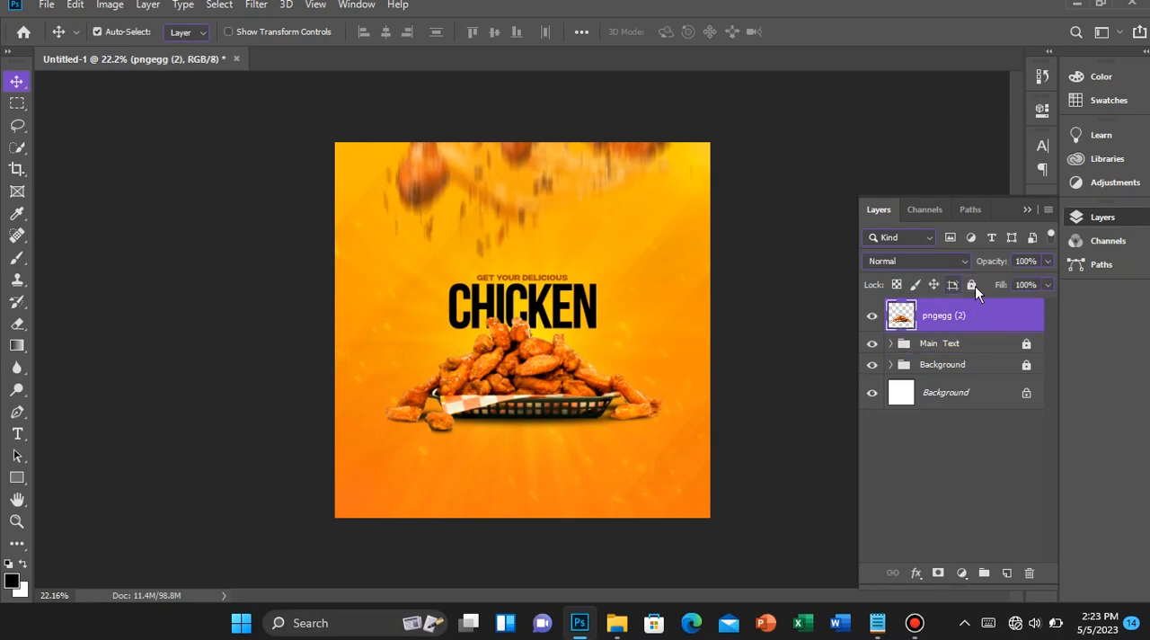
Lock the pngegg (2) chicken basket layer
click(971, 285)
scroll(439, 458, up, 1)
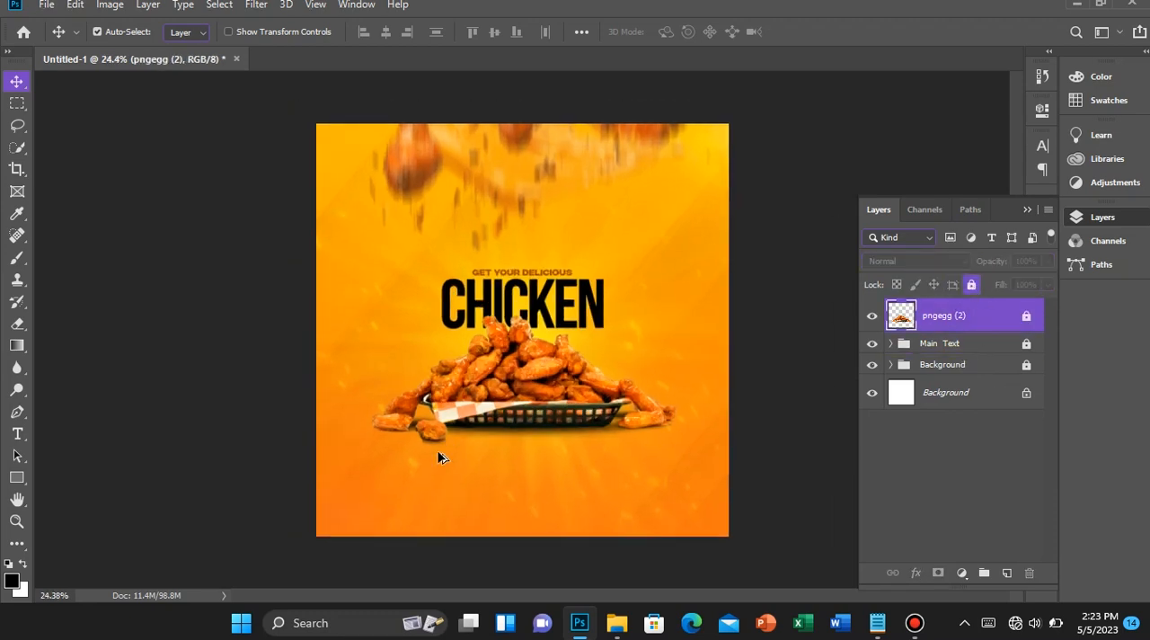
scroll(439, 458, down, 2)
scroll(438, 458, up, 1)
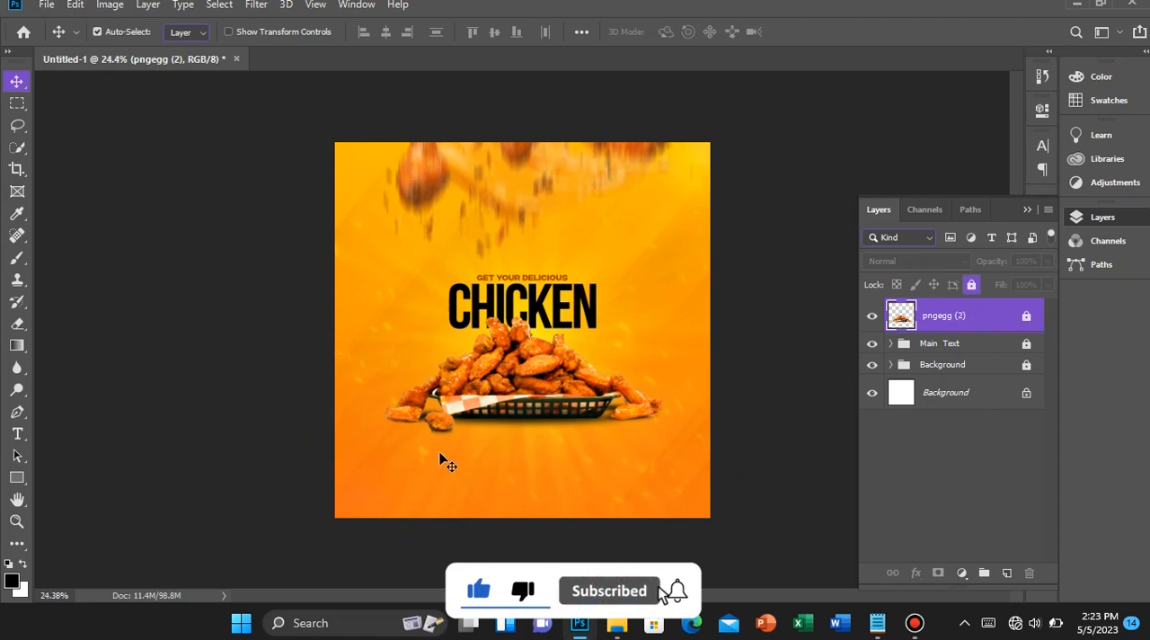
scroll(440, 458, up, 1)
scroll(442, 457, up, 1)
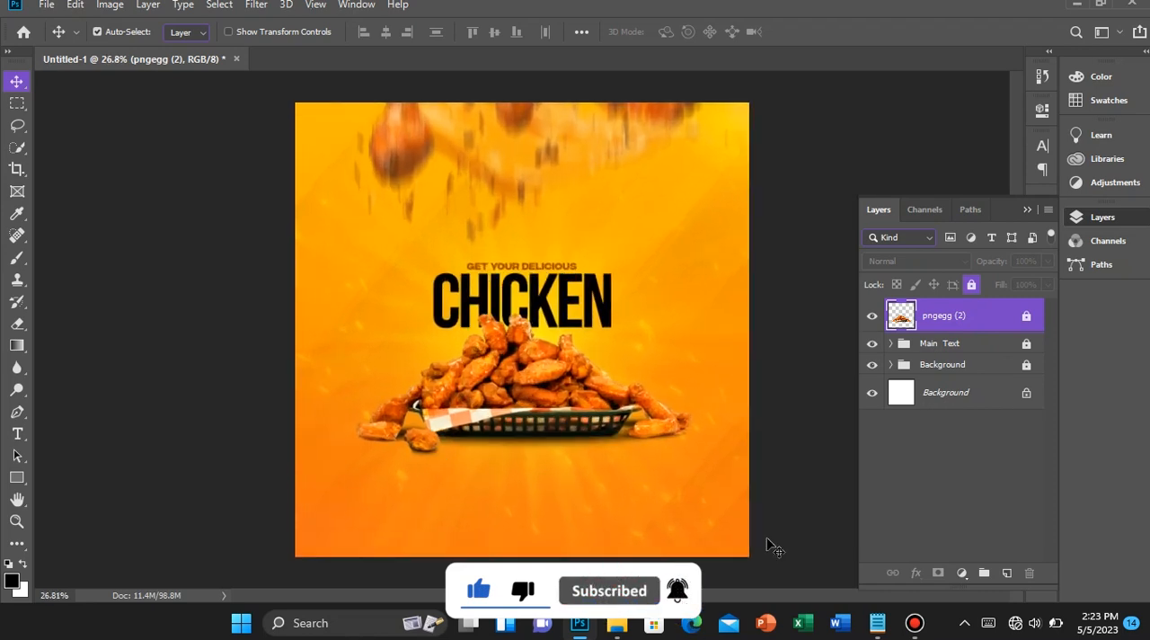
Add a new layer above the basket and place the pngegg (7) fried chicken image as an embedded file
click(1006, 573)
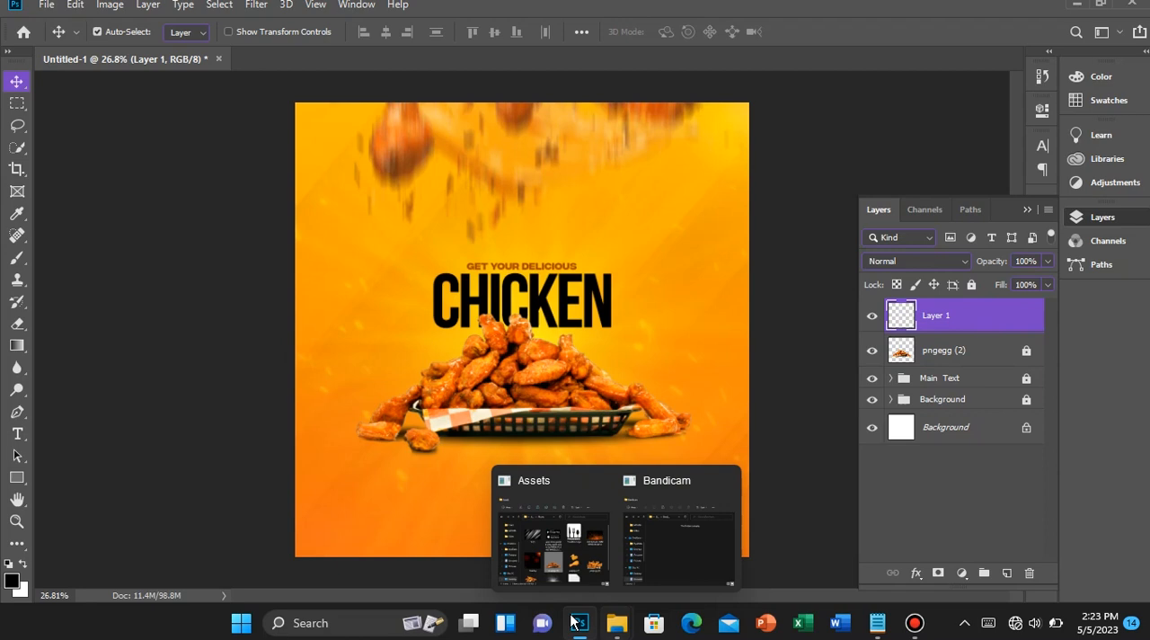
click(43, 5)
click(228, 326)
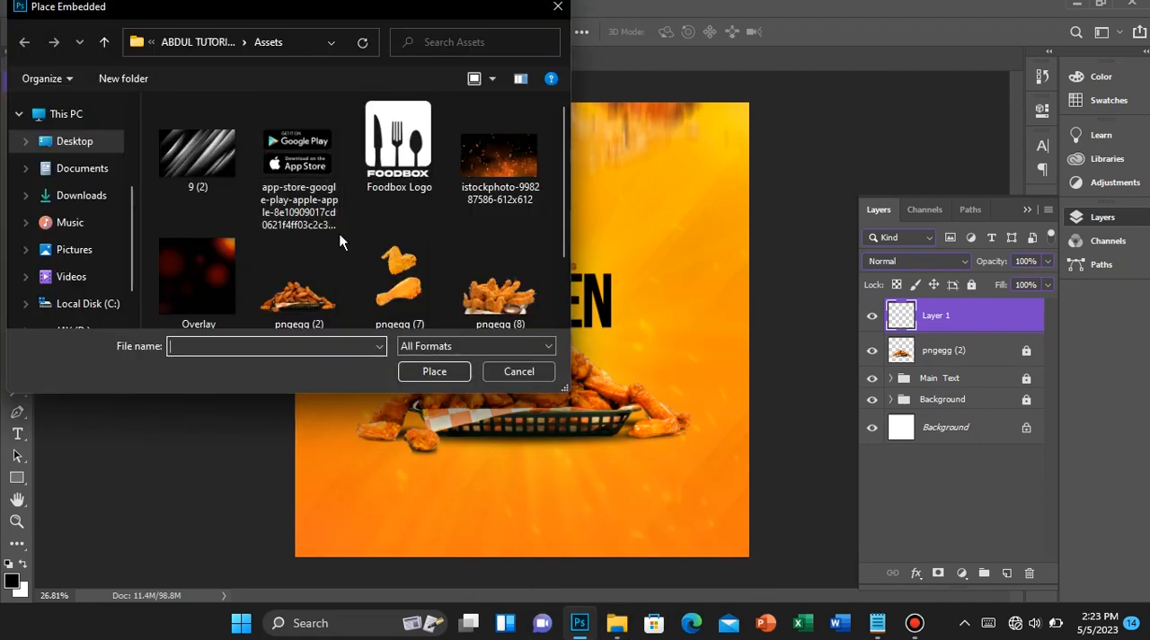
scroll(339, 238, down, 2)
double_click(427, 159)
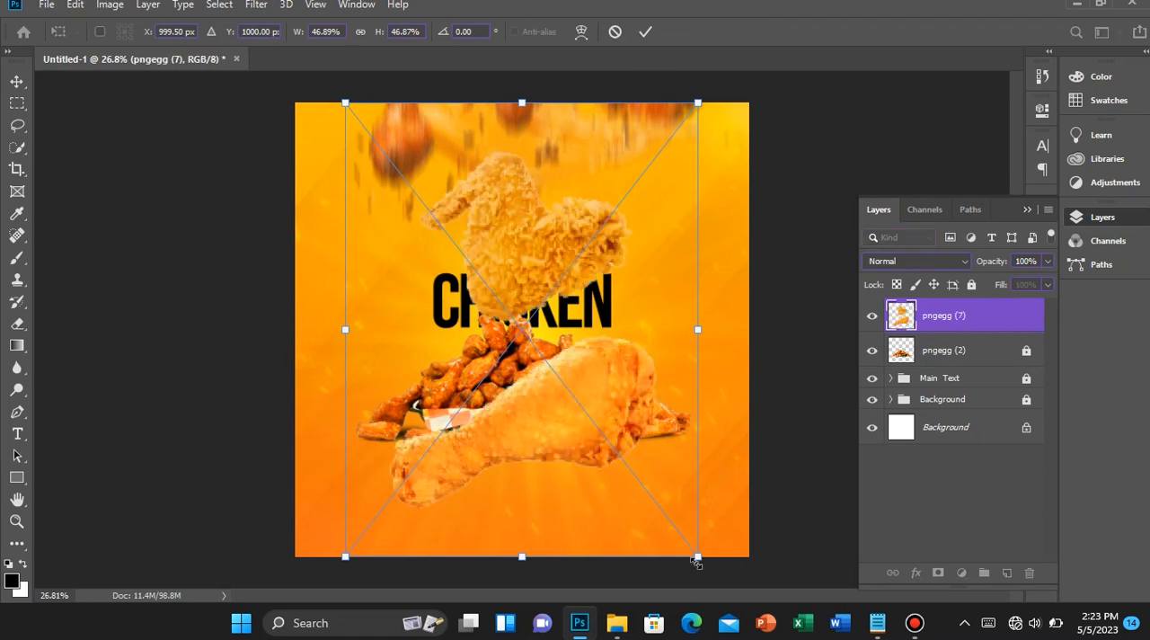
Scale the pngegg (7) chicken pieces down to a small size and position them beside the headline on its left
drag(623, 523, 532, 442)
drag(539, 370, 405, 351)
drag(364, 296, 347, 277)
key(Return)
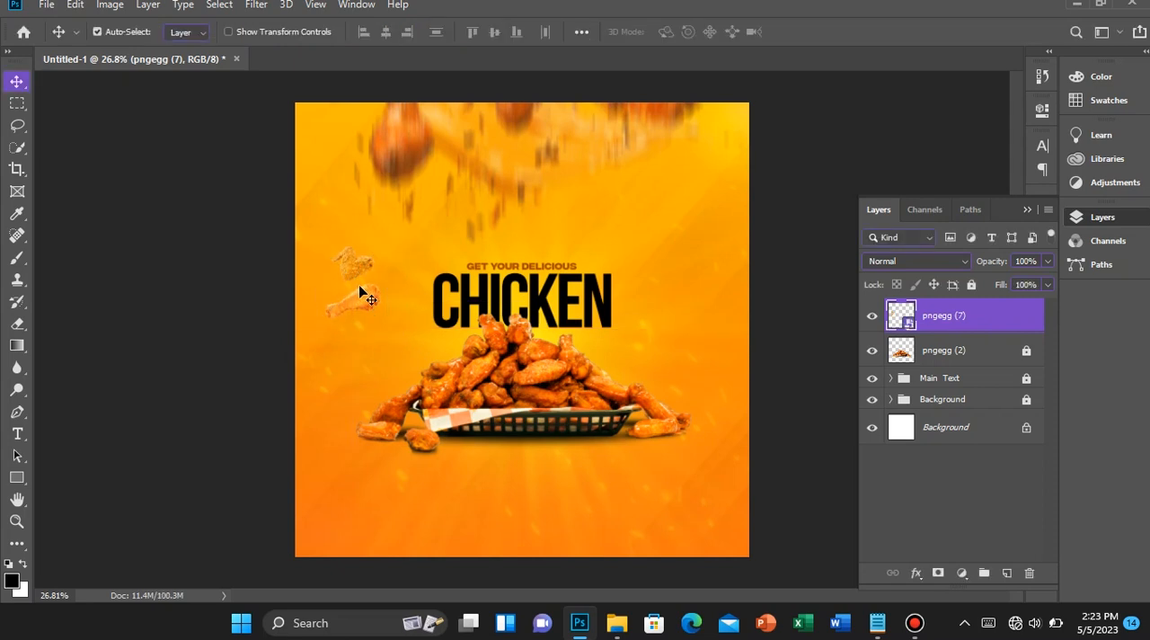
click(258, 7)
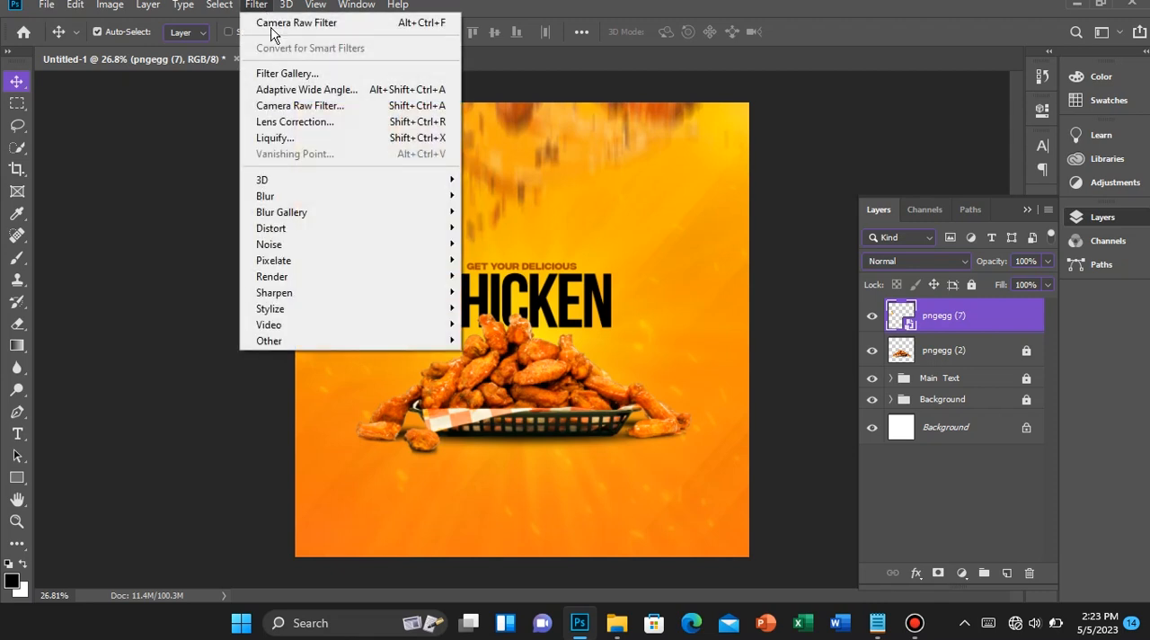
mouse_move(320, 198)
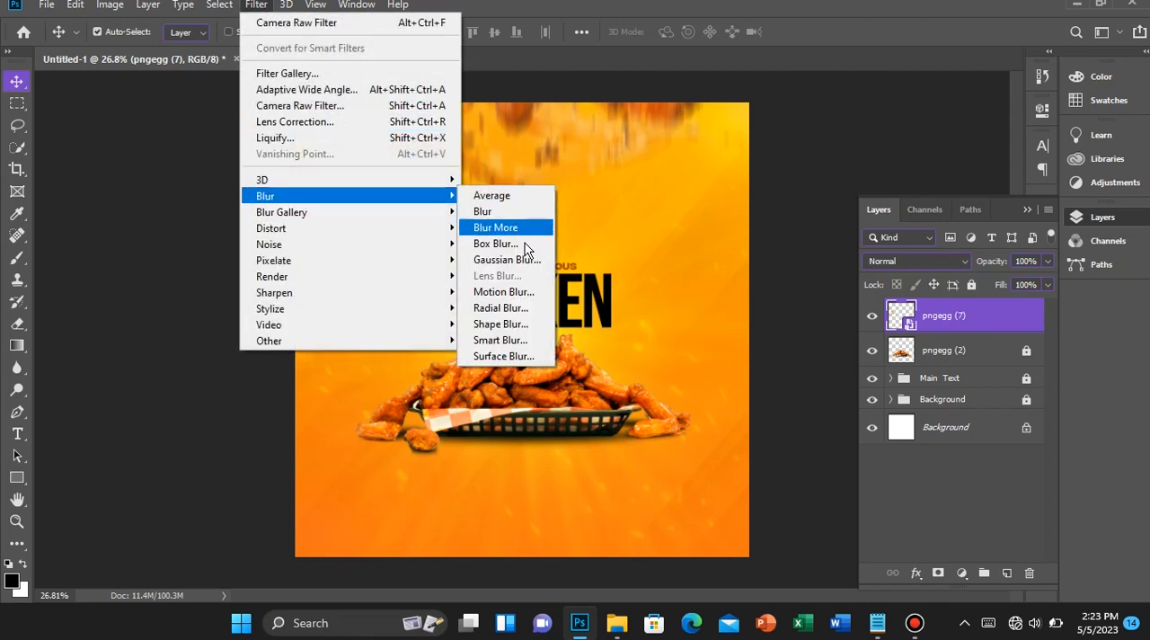
click(539, 305)
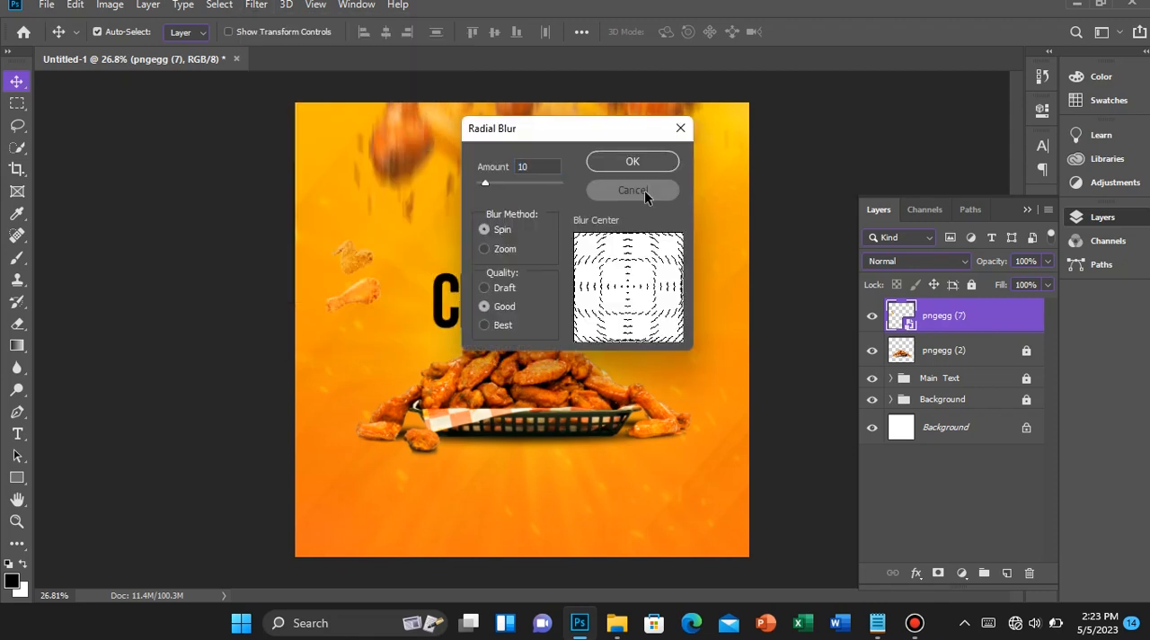
click(644, 189)
Apply a Motion Blur with a 90° angle and 80 pixels distance to the pngegg (7) layer and collapse its smart filters
click(257, 6)
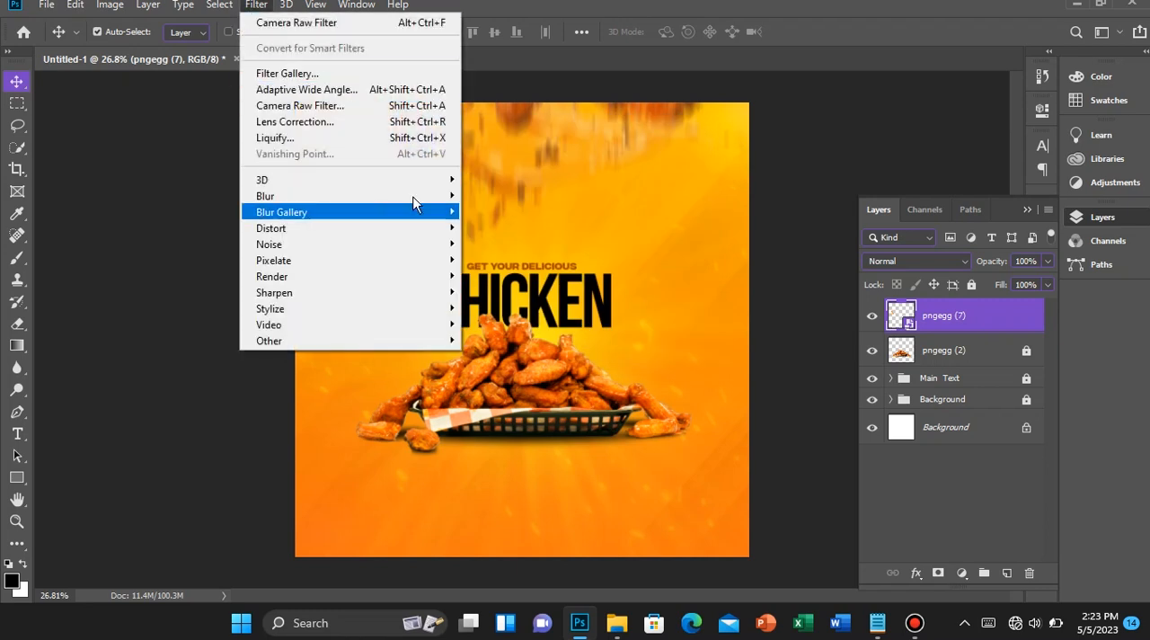
mouse_move(449, 197)
click(504, 292)
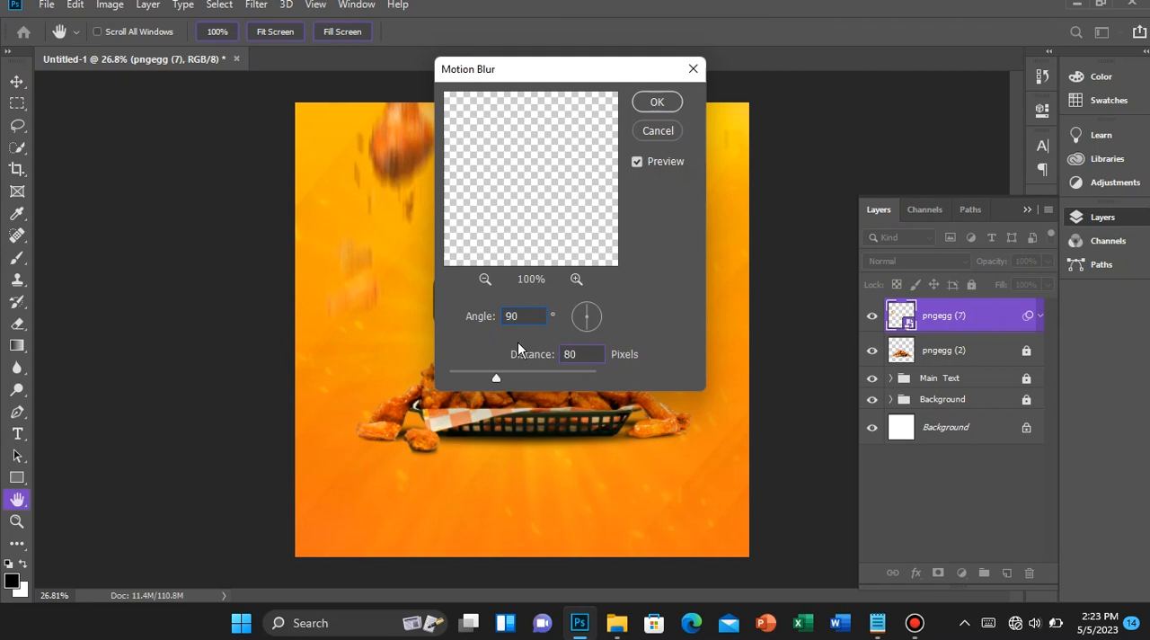
text(80)
key(Return)
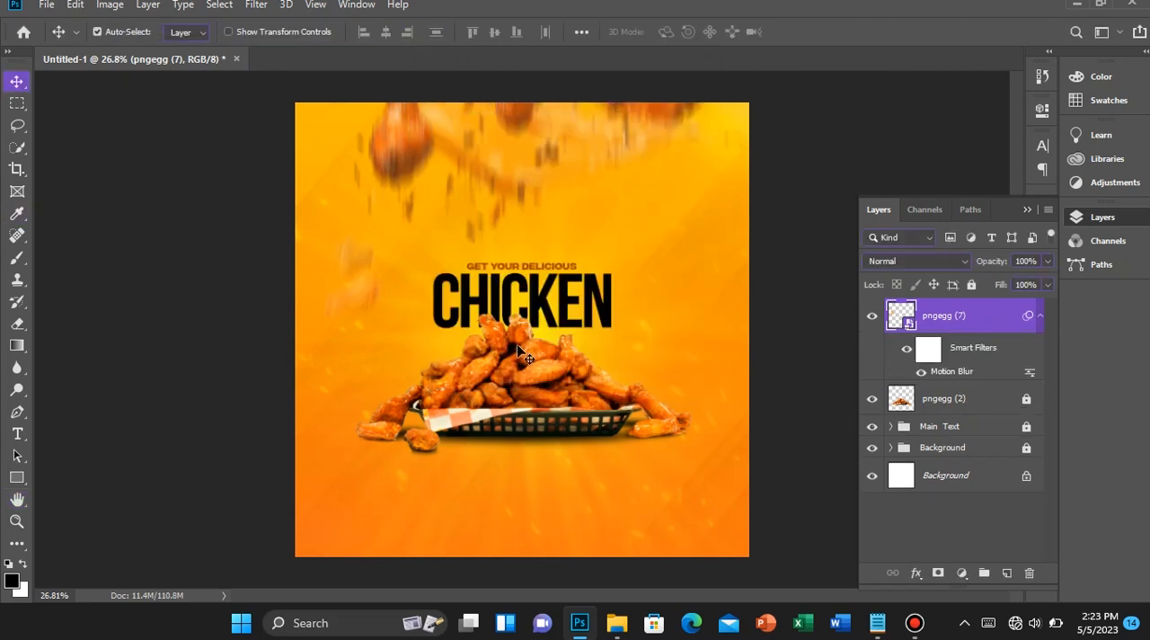
scroll(431, 333, down, 1)
scroll(431, 332, up, 4)
scroll(434, 333, down, 7)
scroll(437, 341, up, 3)
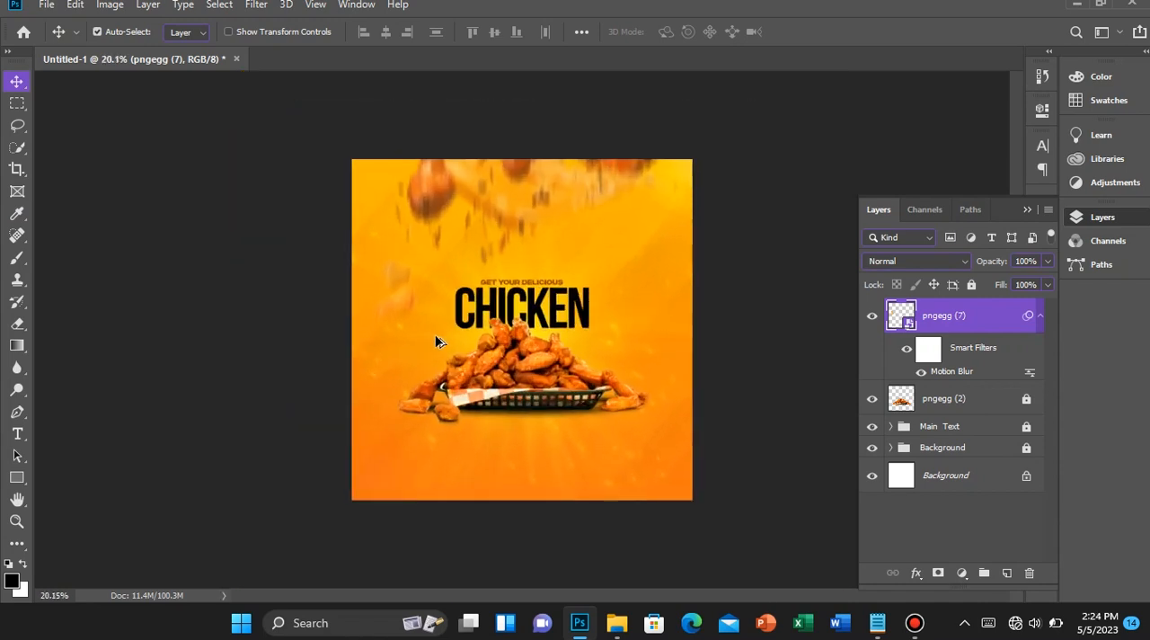
scroll(437, 341, down, 2)
click(1039, 318)
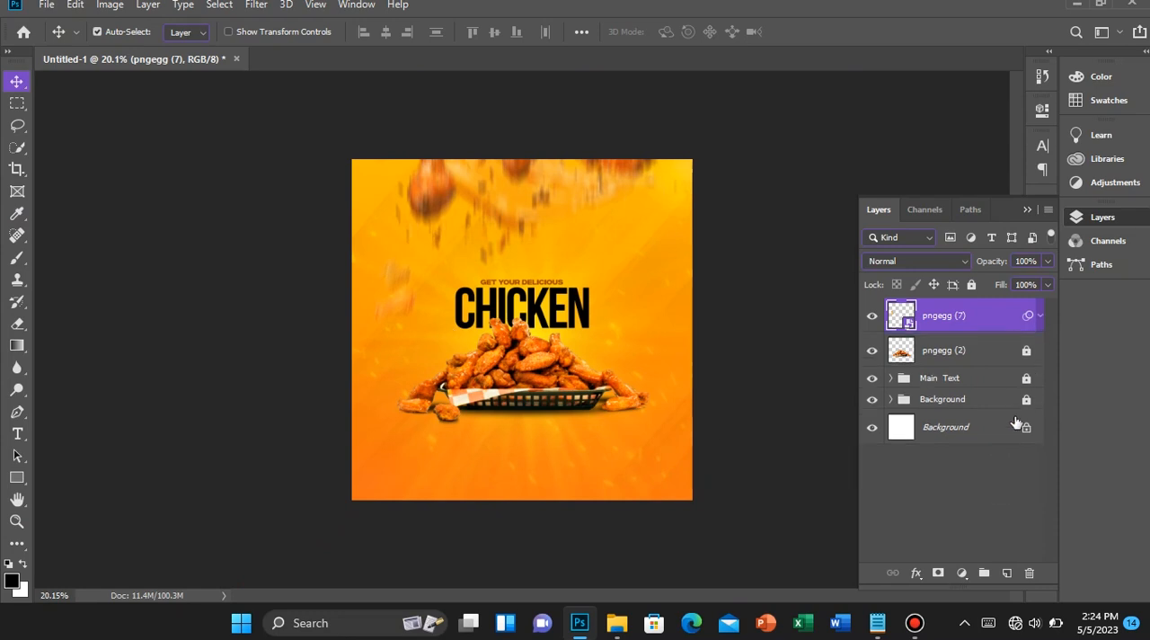
Add a new layer on top and place the Foodbox Logo image as an embedded file
click(1006, 573)
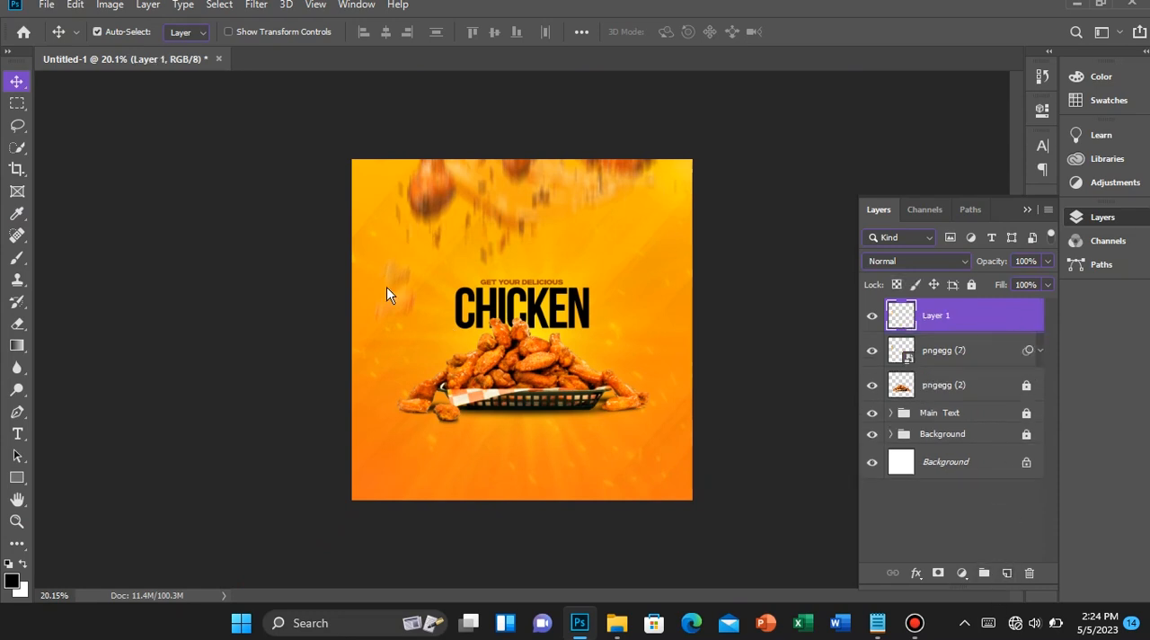
click(47, 7)
click(185, 329)
double_click(420, 152)
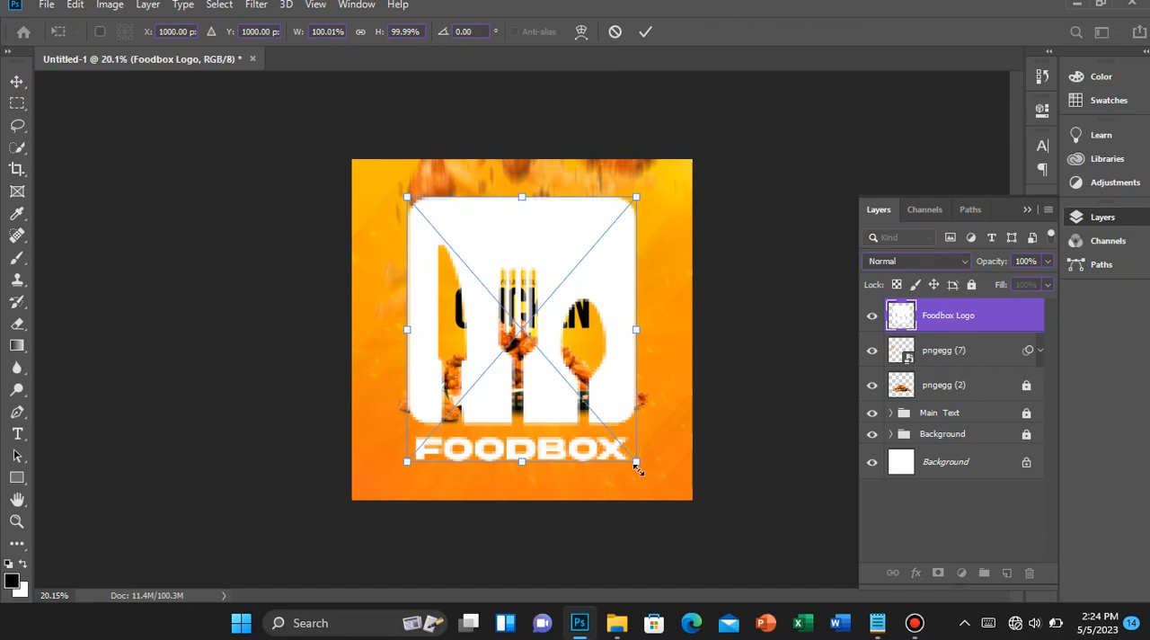
Scale the Foodbox Logo down to about 14.6% and place it in the upper-left area of the flyer
drag(634, 465, 281, 194)
key(ctrl+plus)
key(ctrl+plus)
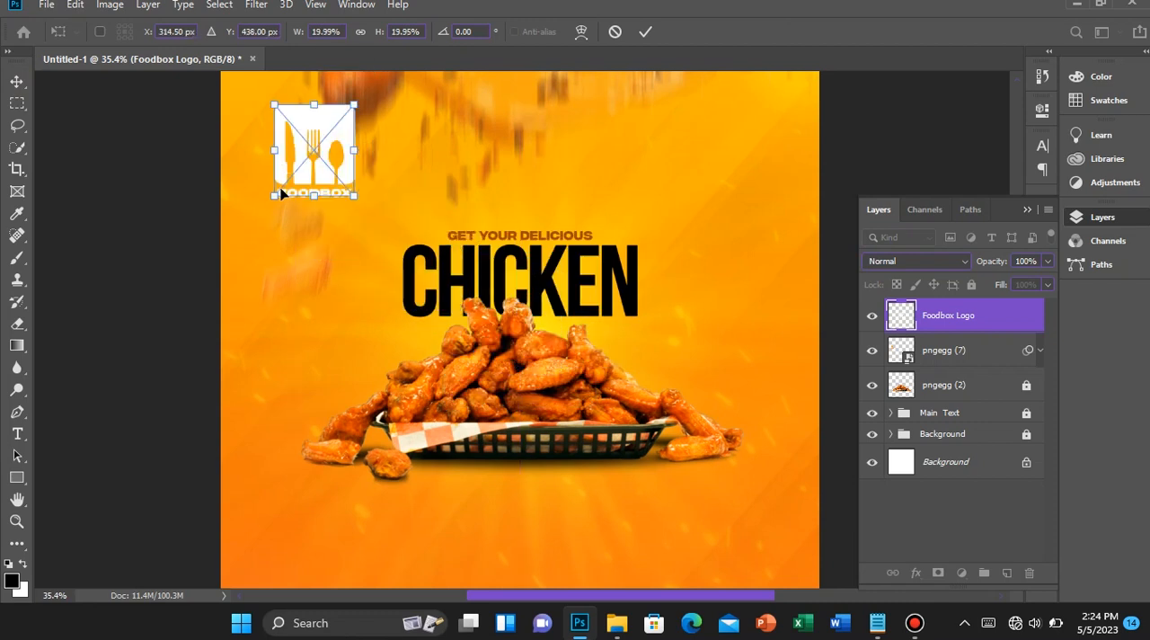
scroll(280, 193, up, 4)
scroll(280, 194, up, 4)
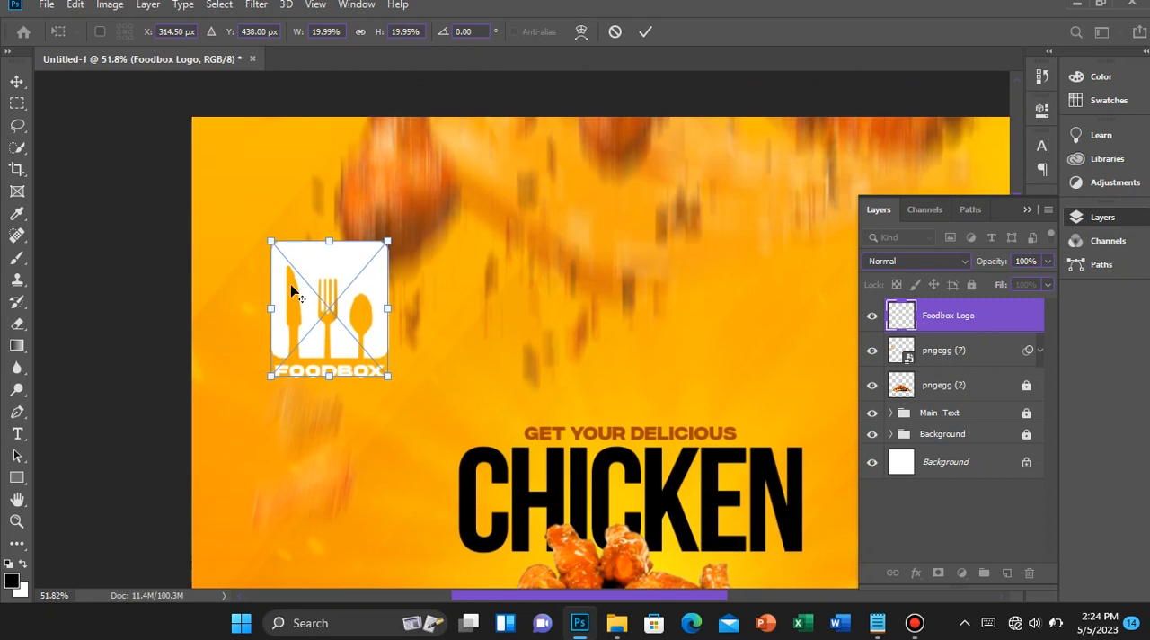
drag(389, 380, 371, 366)
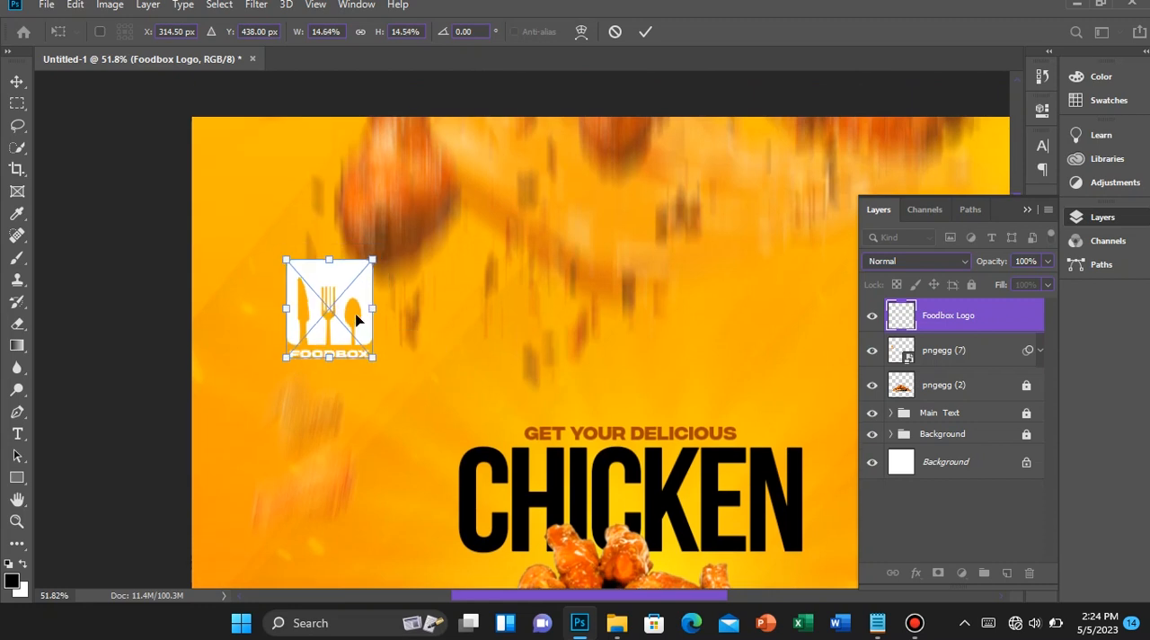
key(Return)
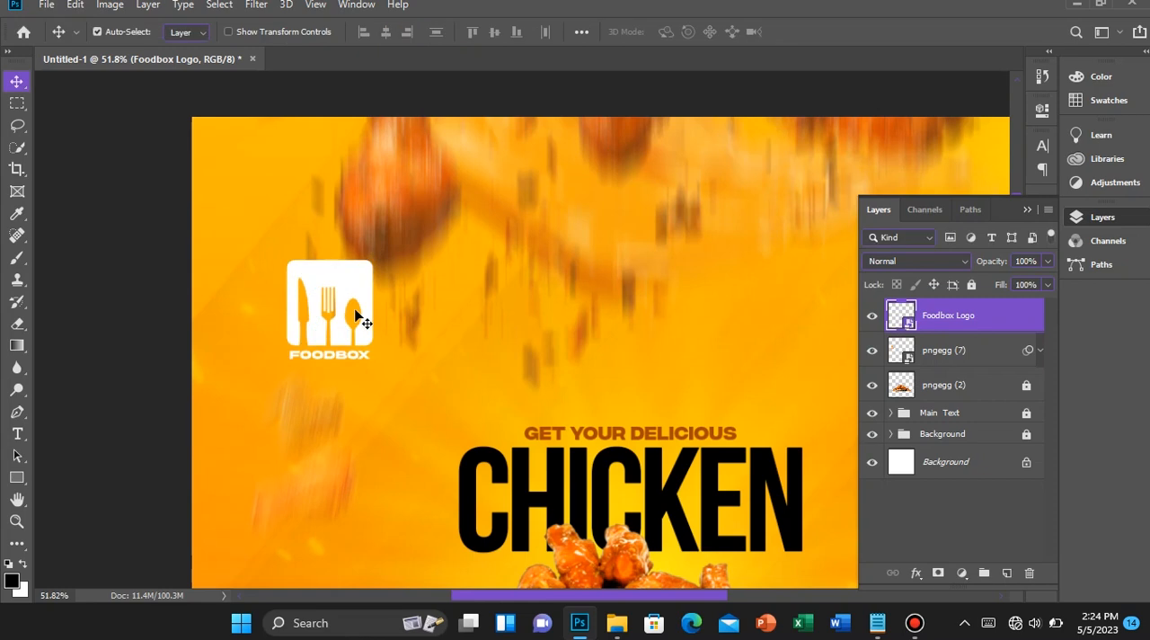
Enlarge the Foodbox Logo slightly with a free transform
scroll(354, 310, down, 11)
scroll(354, 309, up, 6)
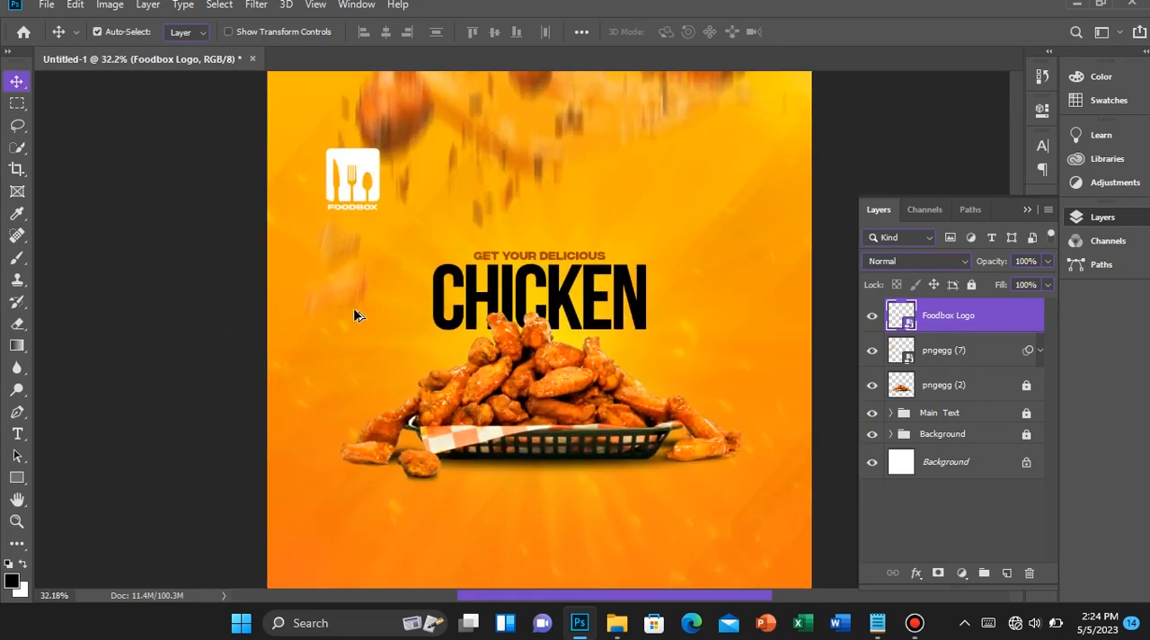
scroll(353, 307, down, 5)
scroll(353, 307, up, 3)
key(ctrl)
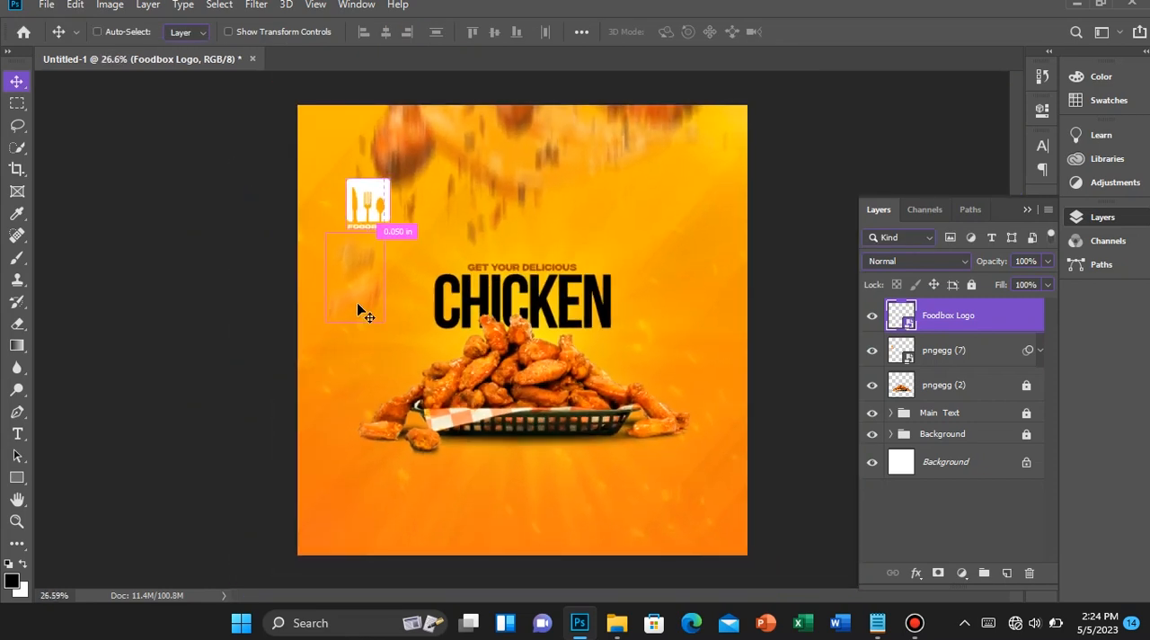
key(ctrl+t)
drag(391, 229, 389, 222)
key(Return)
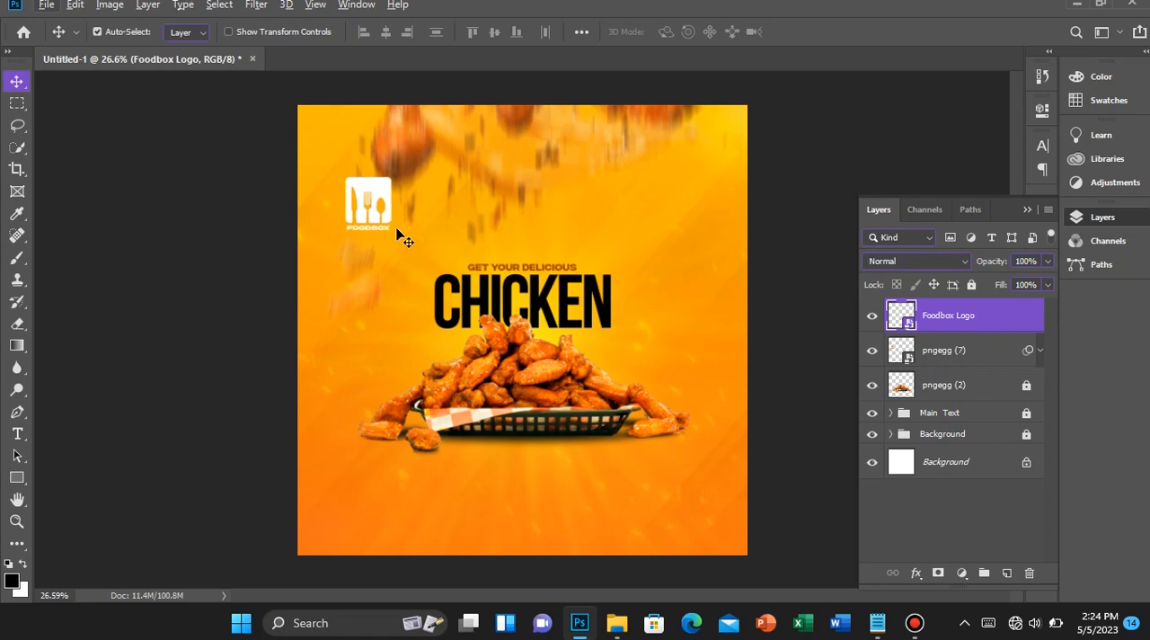
Rasterize the Foodbox Logo layer
scroll(398, 230, up, 14)
scroll(234, 227, up, 1)
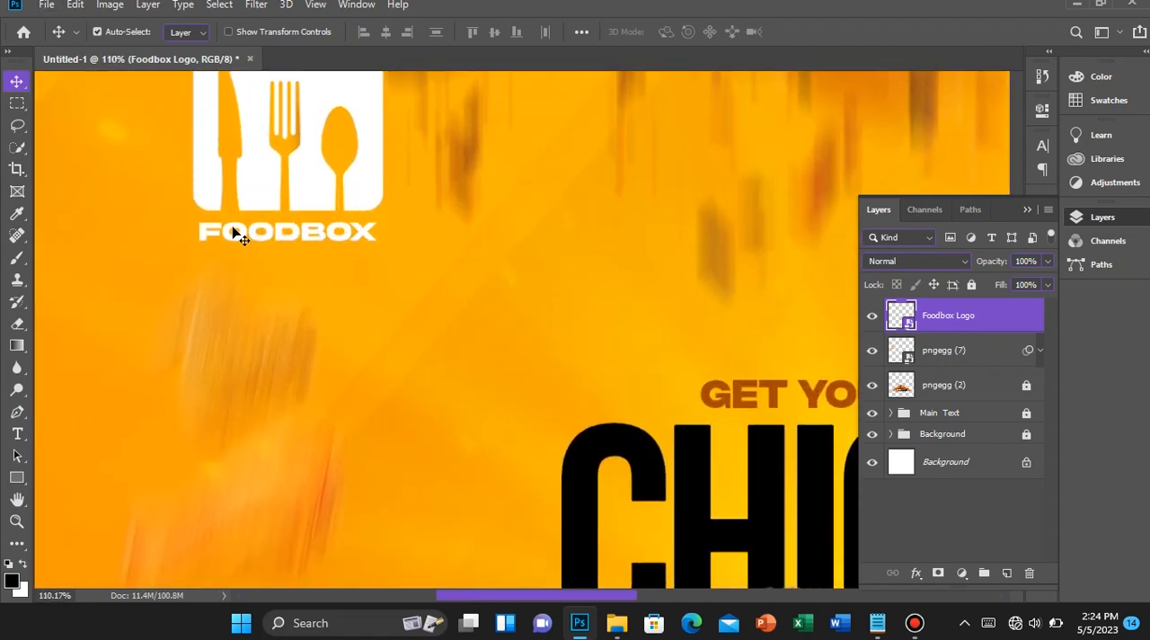
scroll(224, 230, up, 4)
scroll(218, 235, up, 3)
scroll(219, 242, up, 4)
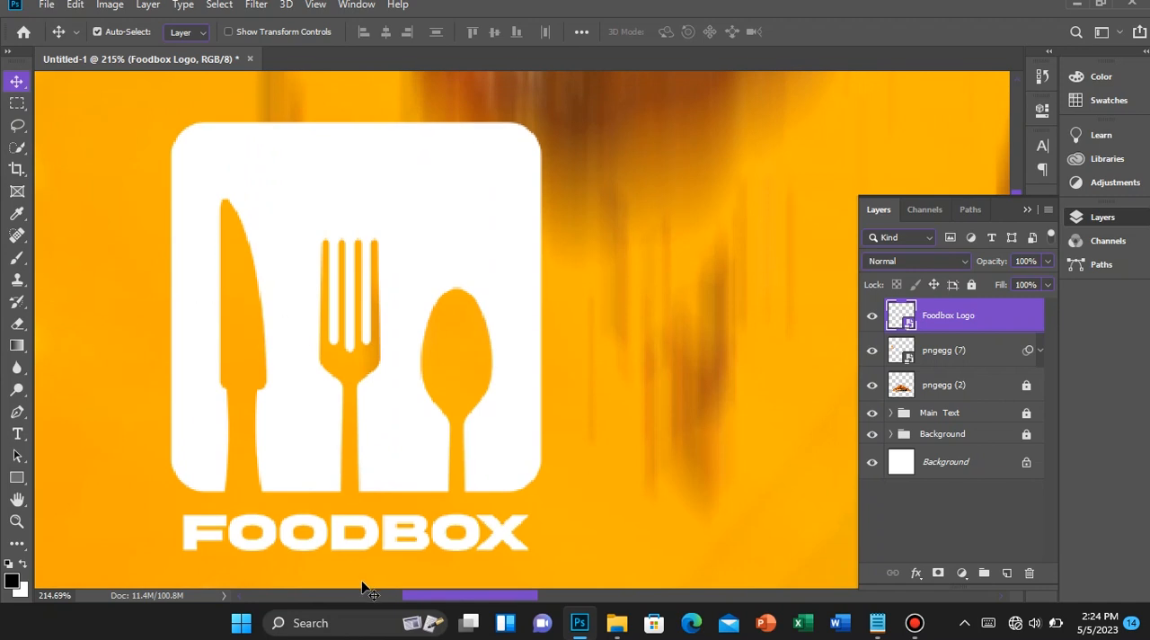
scroll(278, 494, down, 2)
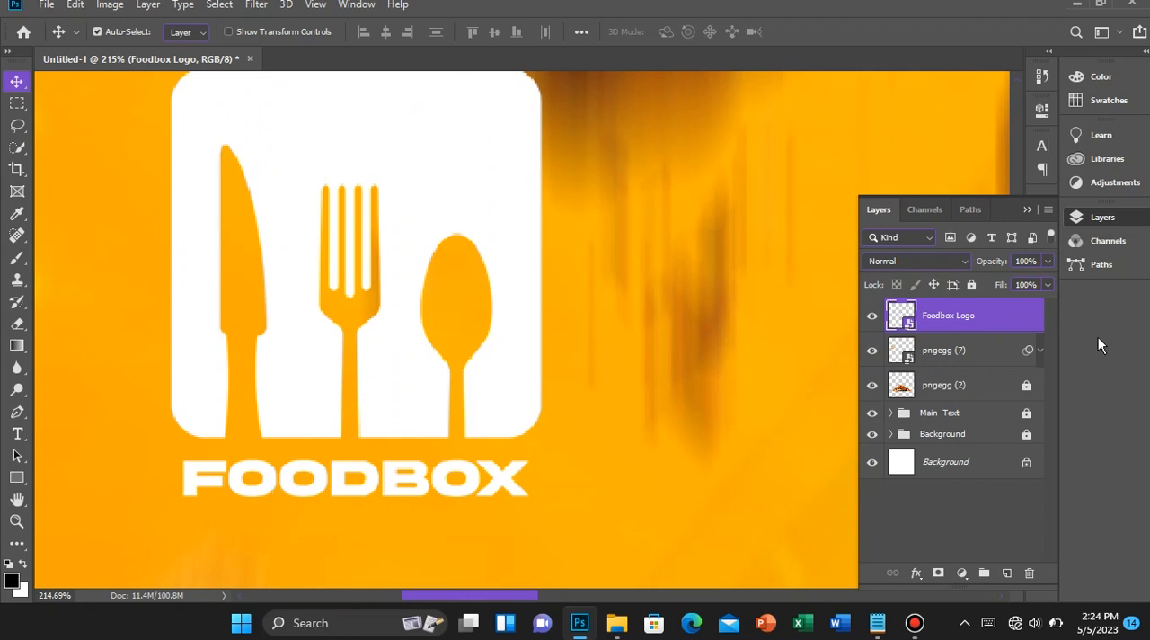
right_click(950, 316)
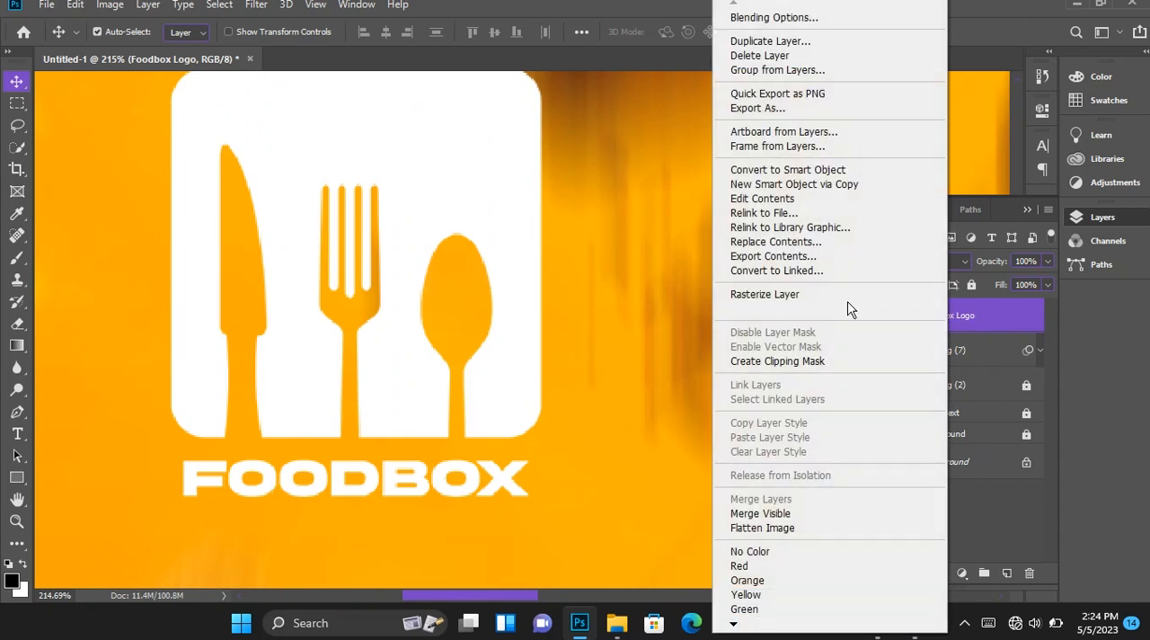
click(844, 297)
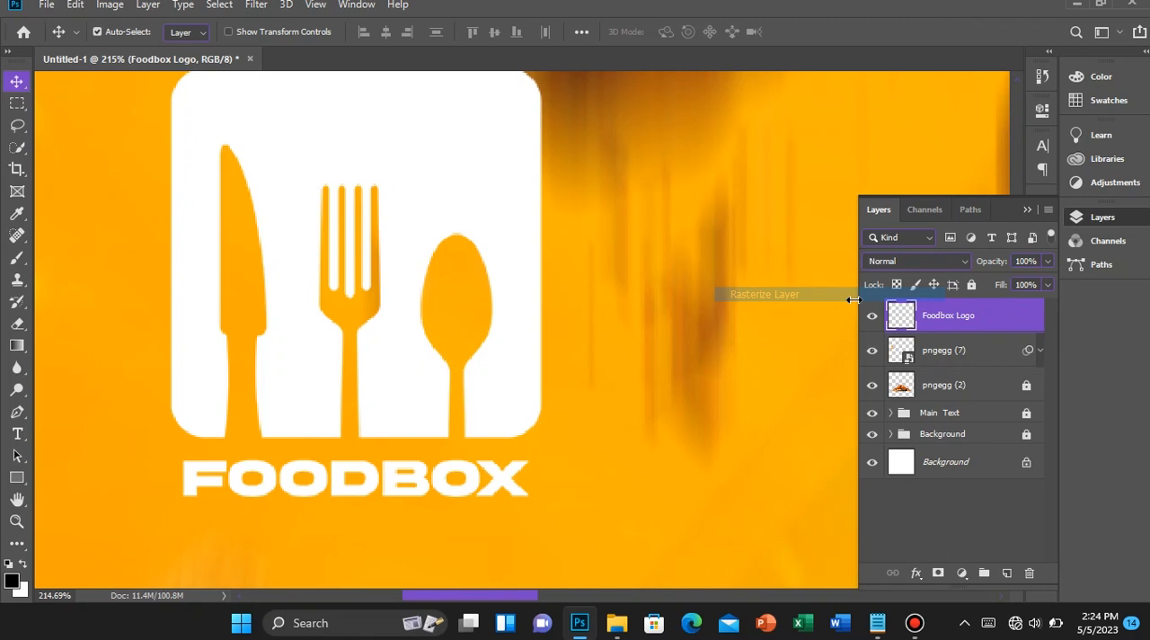
Select the FOODBOX wordmark beneath the logo icon with a rectangular marquee and cut it out
click(16, 104)
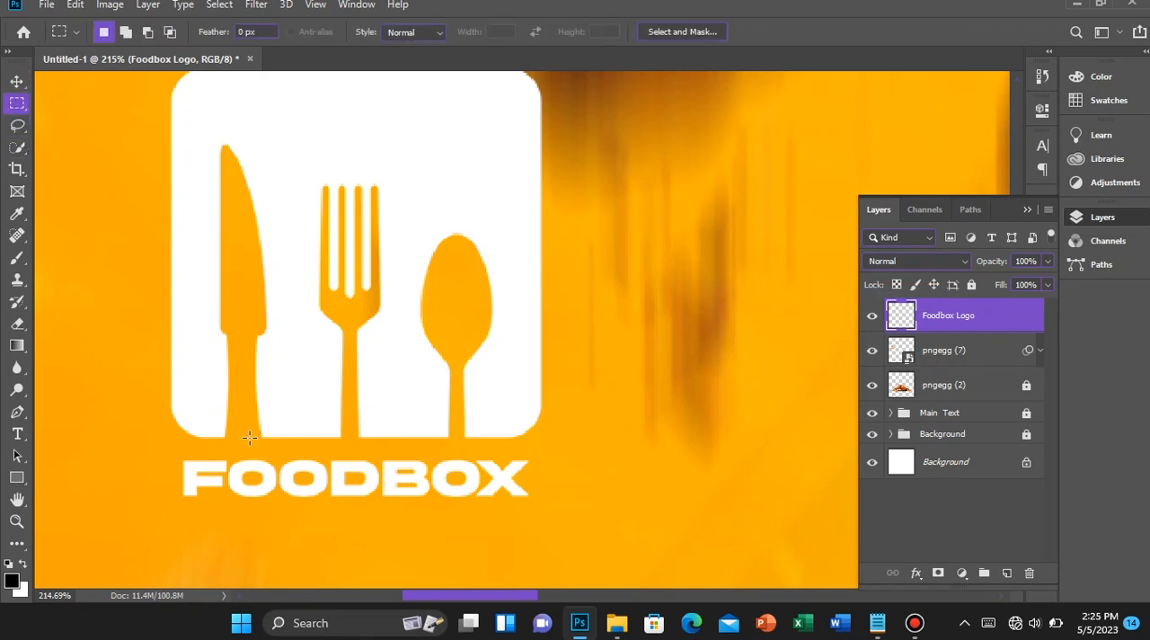
drag(149, 453, 543, 518)
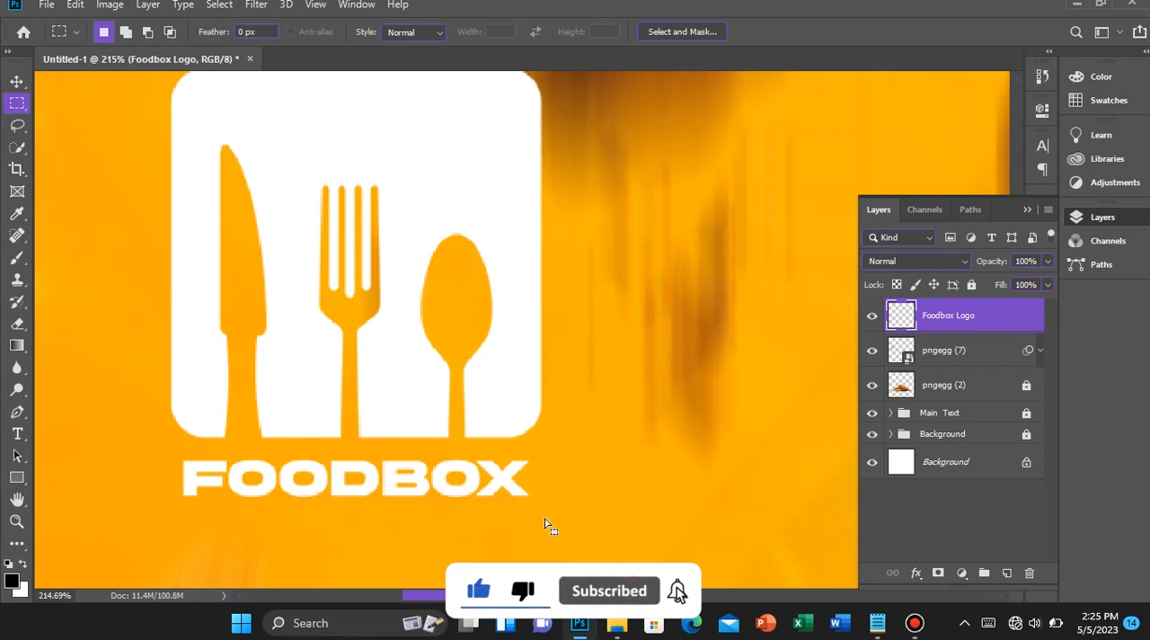
key(ctrl+x)
click(426, 485)
Start a new text layer at the base of the logo icon and search the font list for "Font"
key(t)
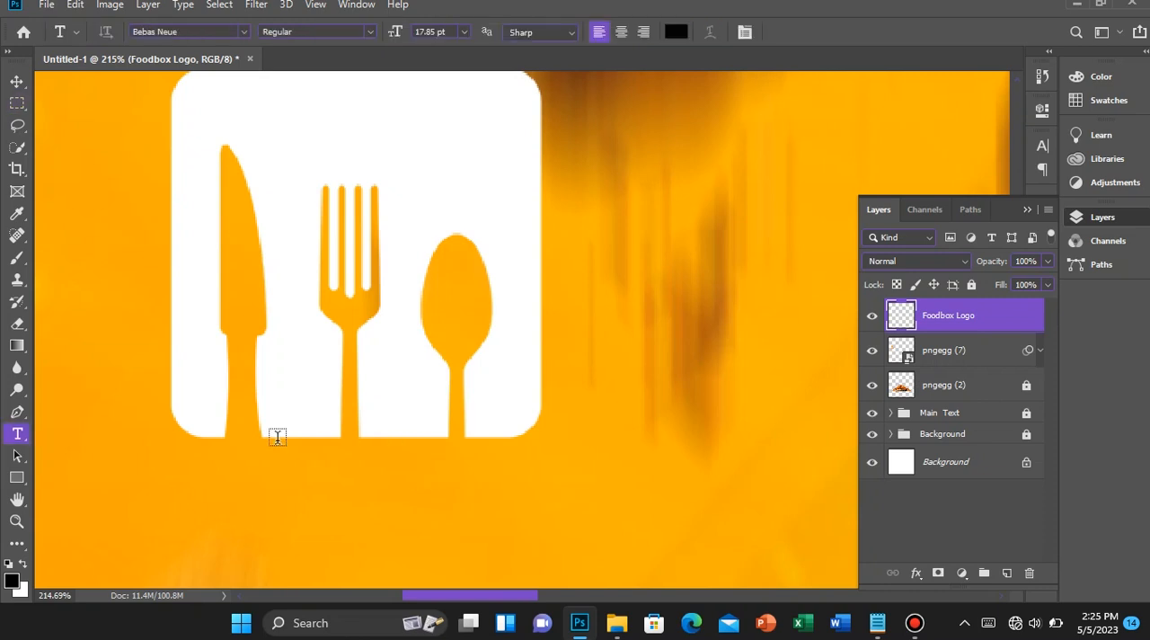
click(222, 441)
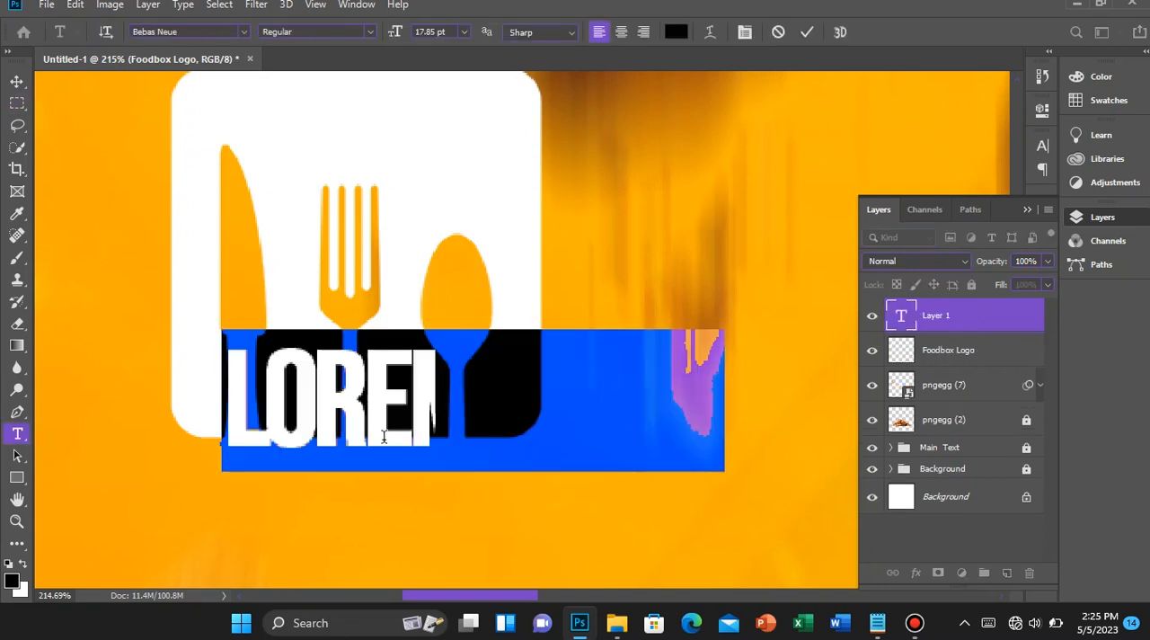
click(179, 30)
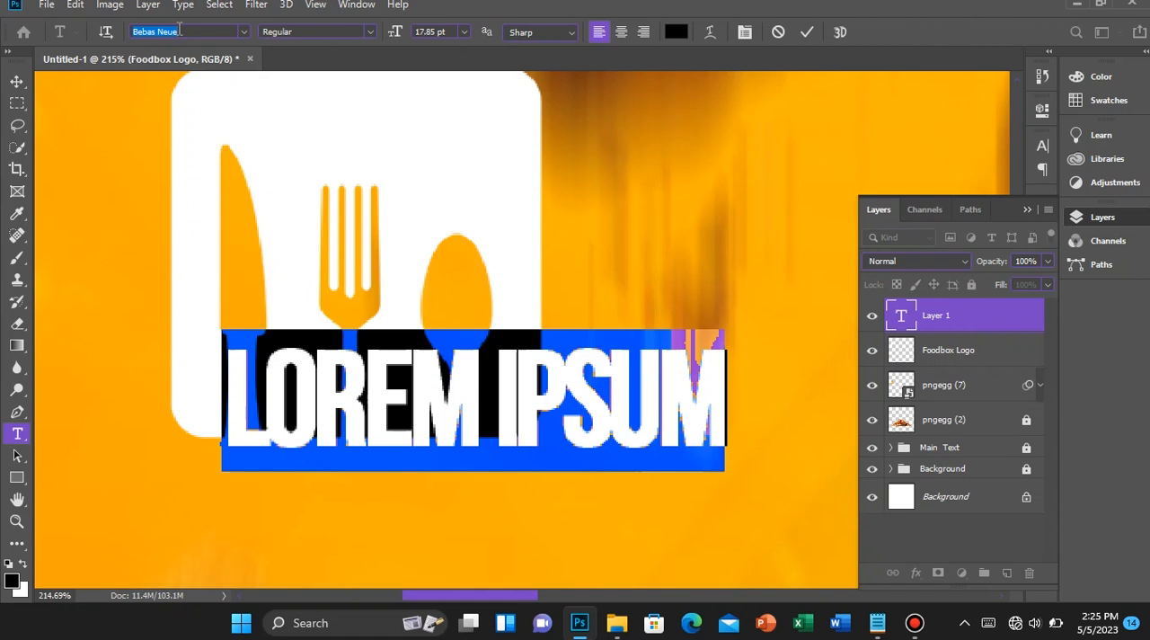
text(Font)
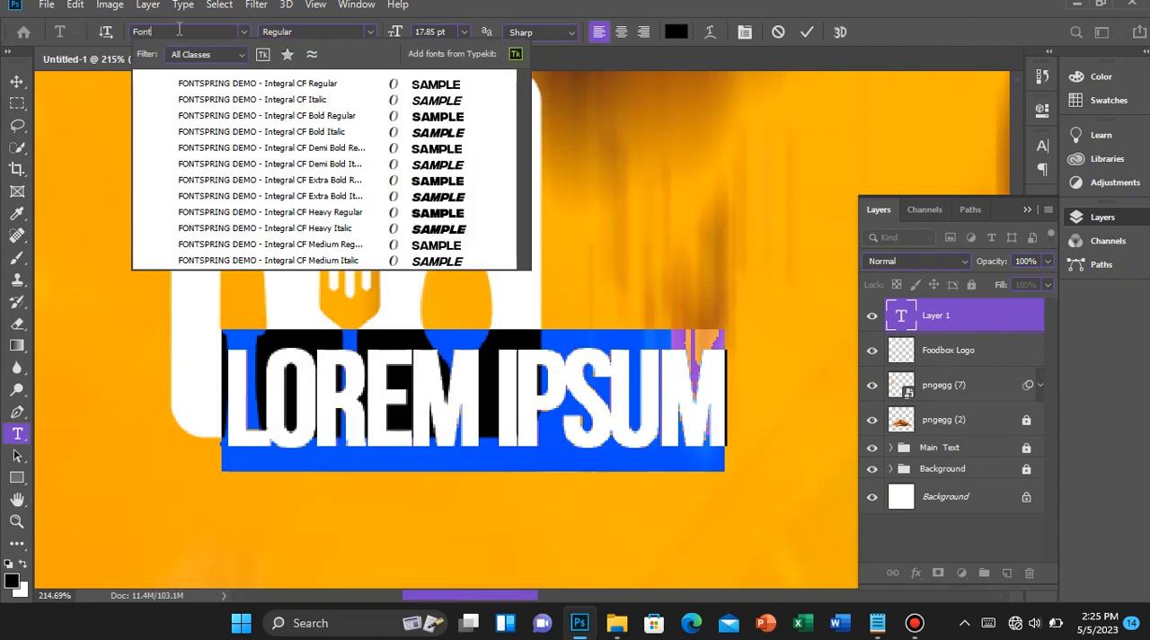
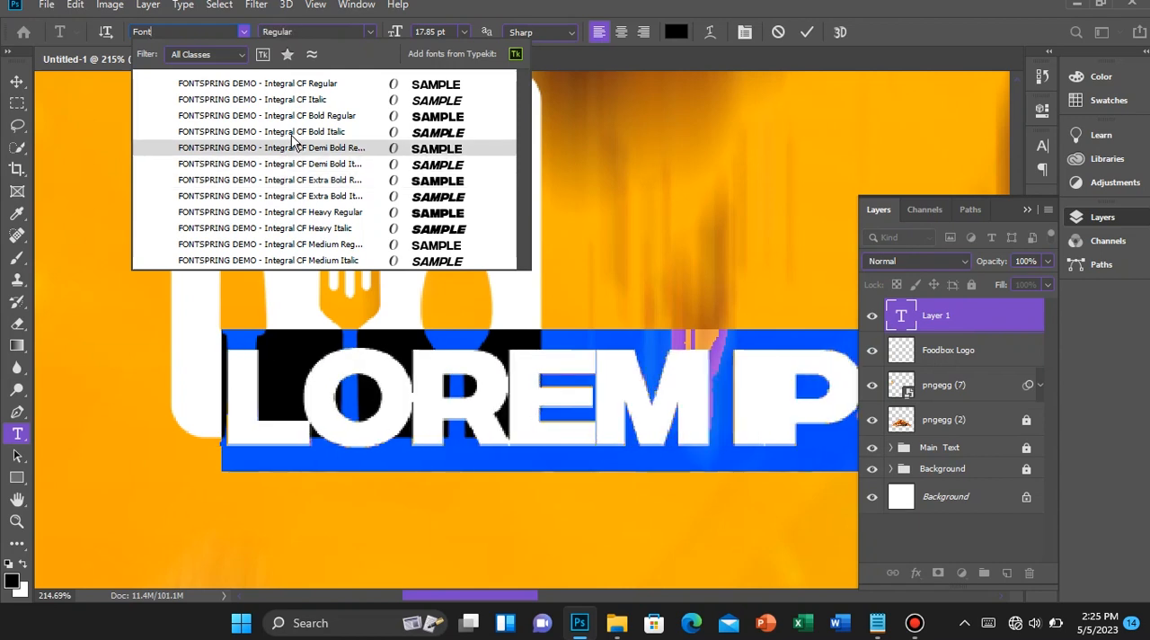
Set the placeholder wordmark to FONTSPRING DEMO - Integral CF Regular at 5.17 pt
click(305, 83)
click(475, 399)
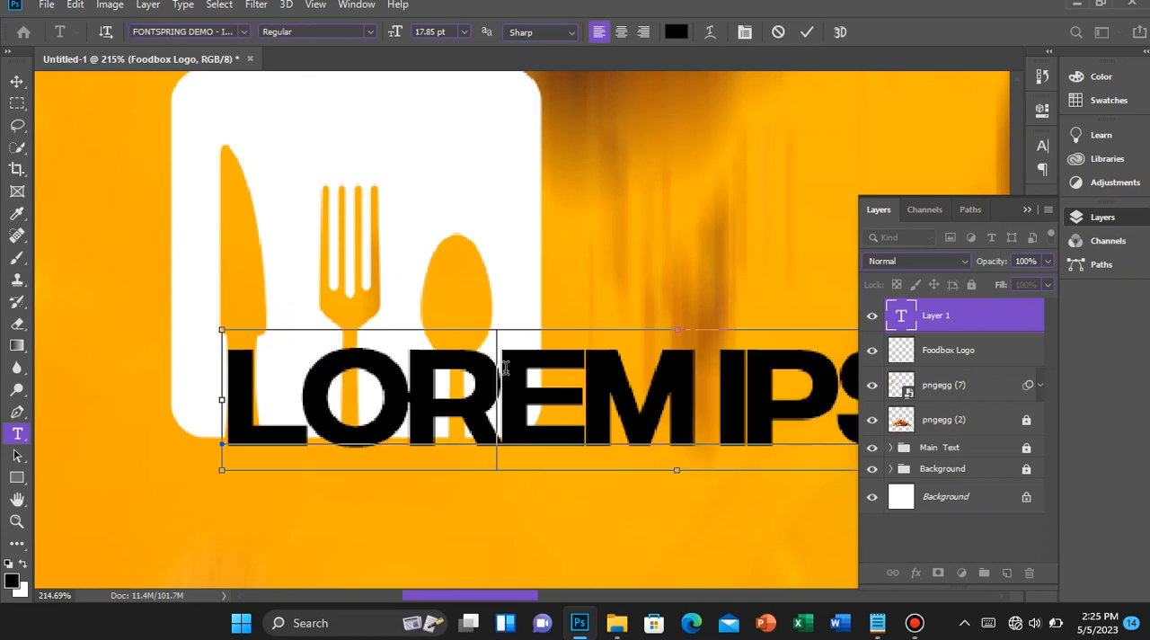
key(ctrl+a)
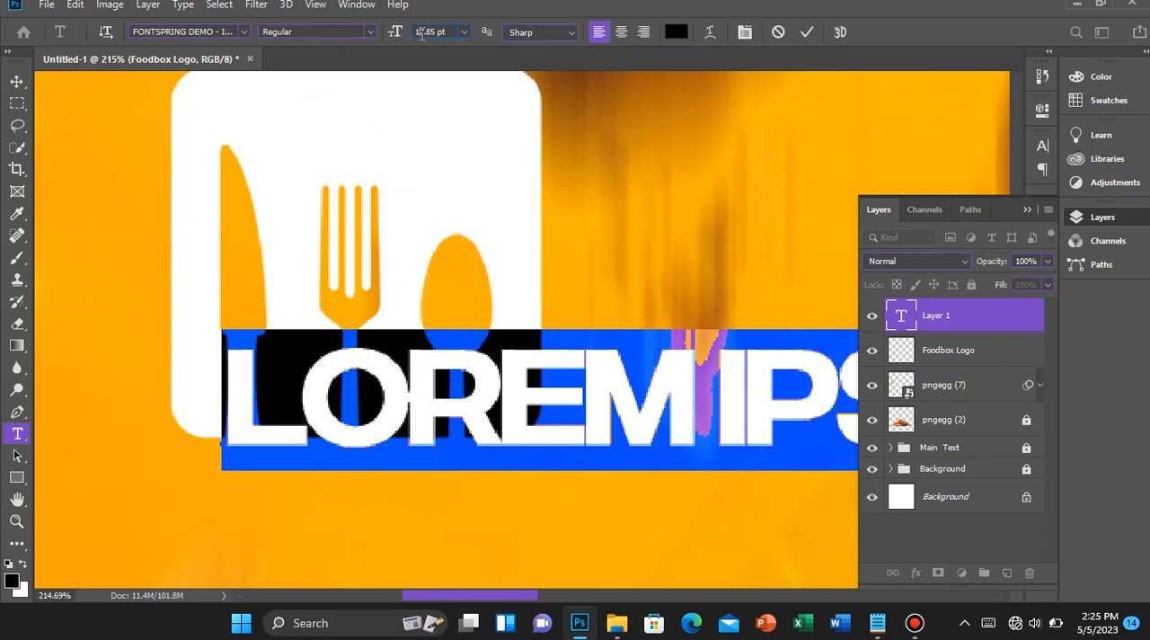
click(422, 32)
text(5.17)
key(Return)
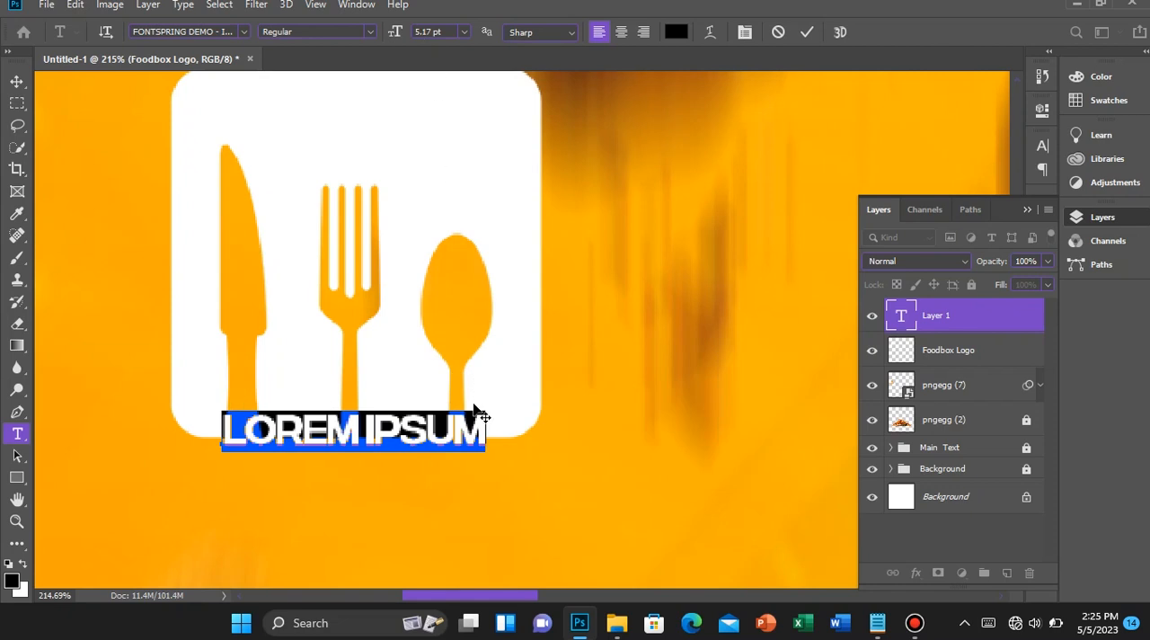
Replace the placeholder text at the base of the logo icon with AML KITCHEN
text(AML)
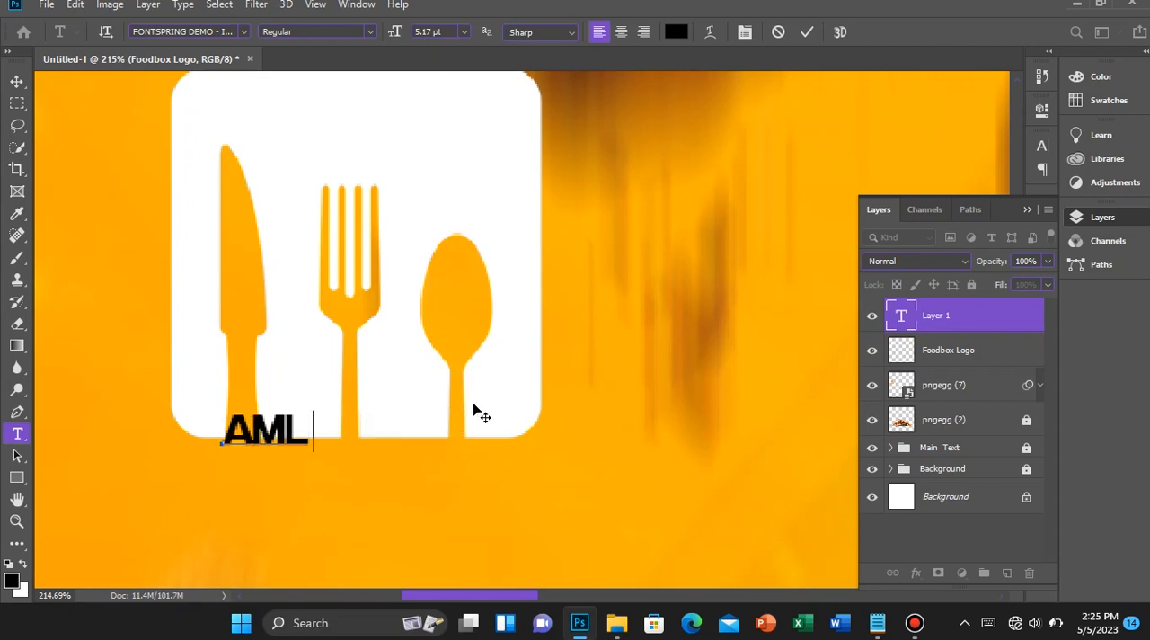
text( KITCHNE)
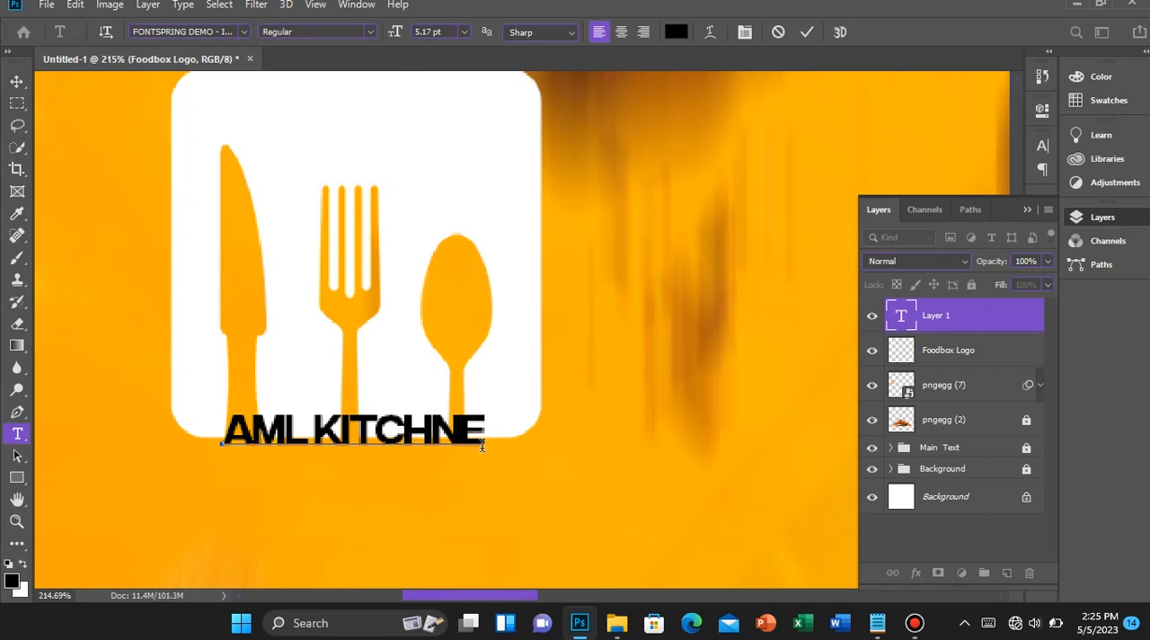
key(BackSpace)
key(Delete)
text(EN)
Colour the whole AML KITCHEN wordmark off-white, #f5f5f5, and commit the text
key(ctrl+a)
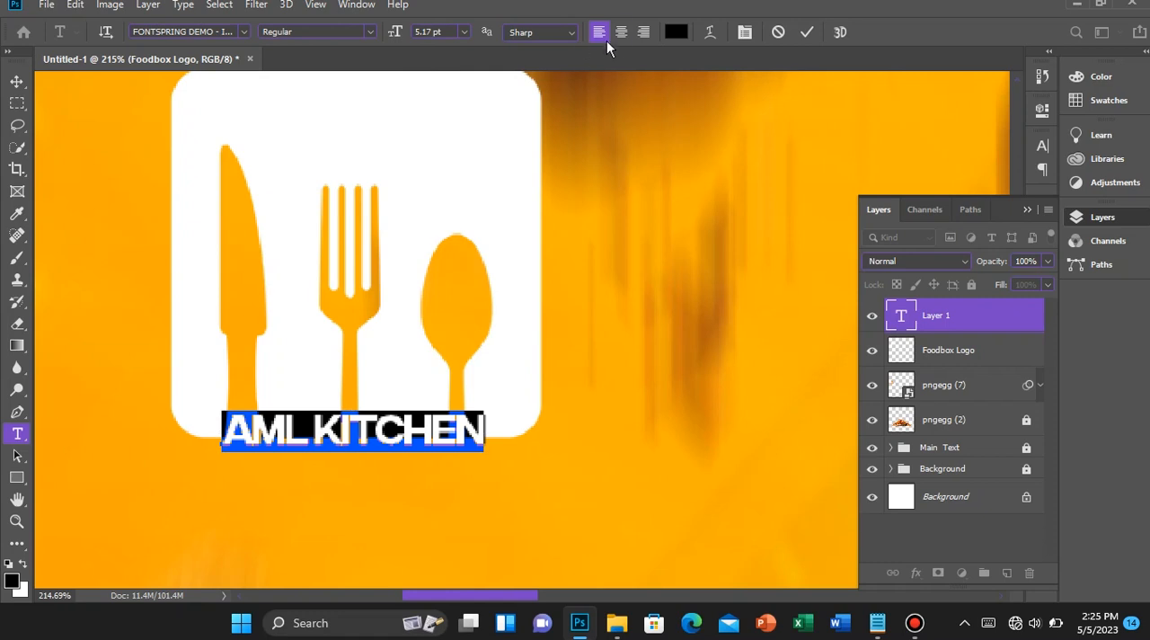
click(676, 32)
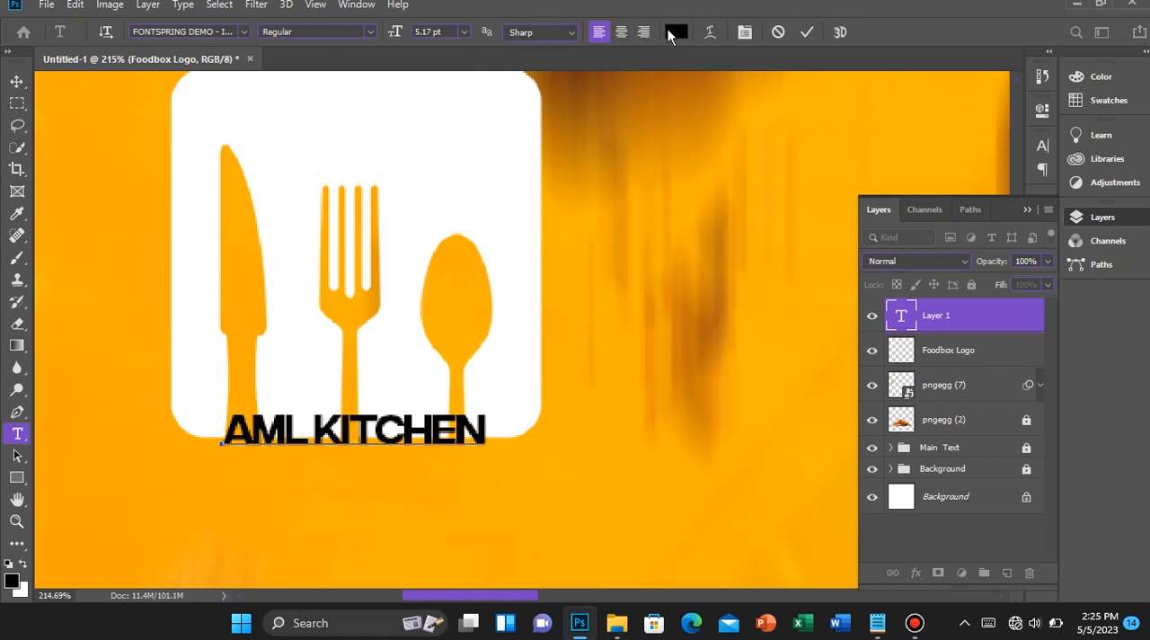
drag(652, 175, 530, 100)
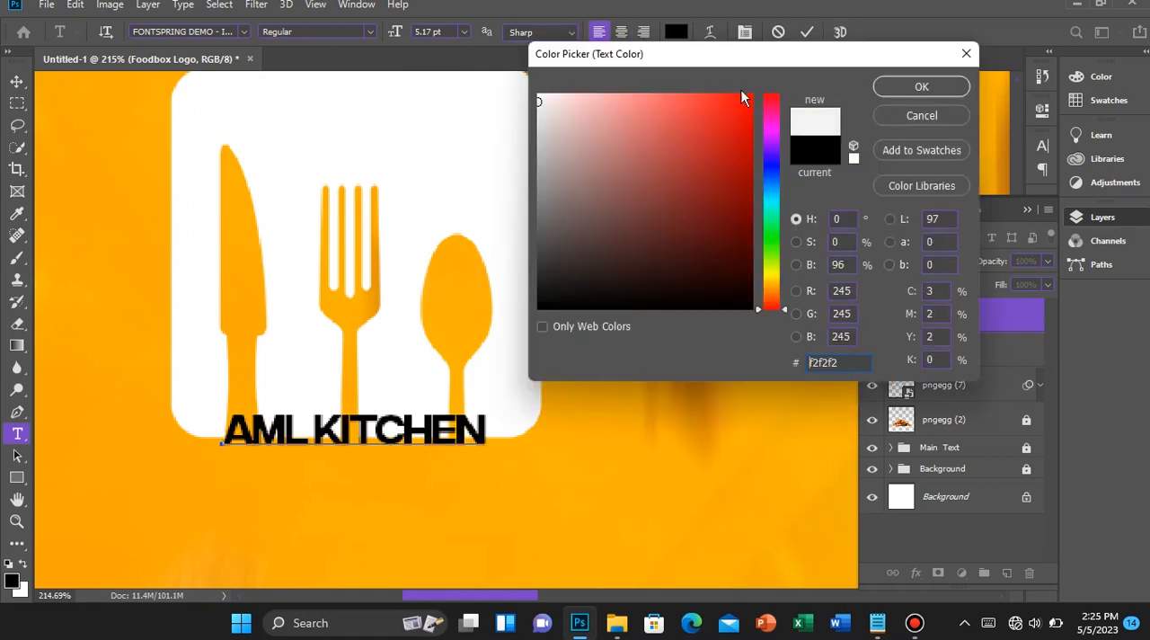
click(888, 85)
click(806, 31)
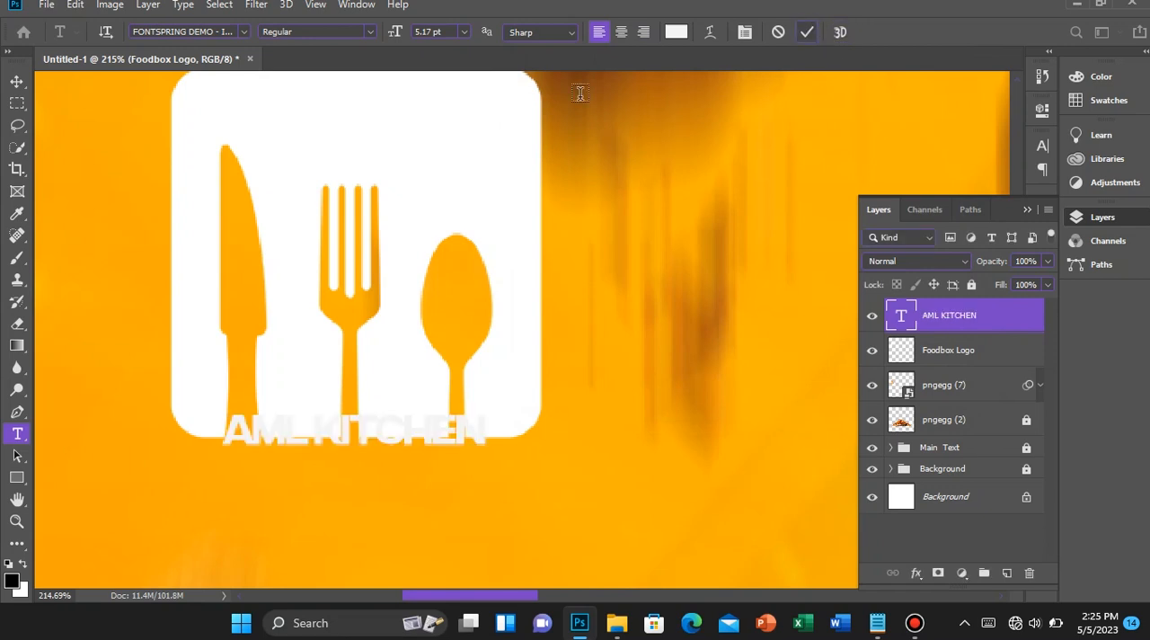
Move the AML KITCHEN wordmark just below the white cutlery icon, fine-tuning the gap with small nudges
key(v)
mouse_move(382, 440)
mouse_down()
mouse_move(395, 465)
mouse_move(386, 459)
mouse_up()
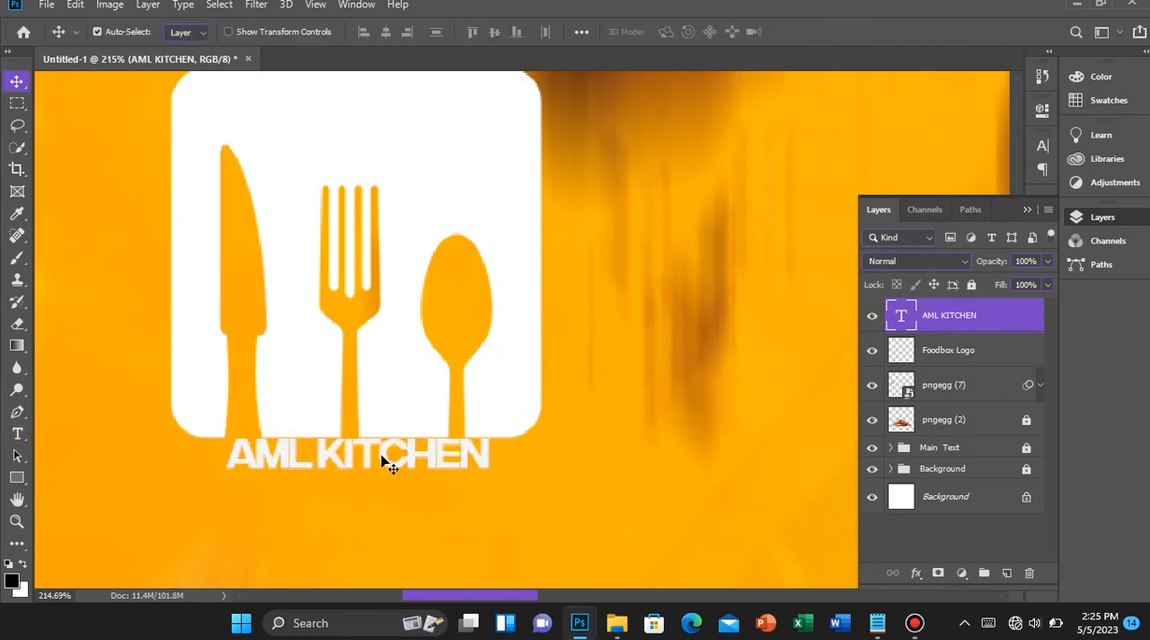
key(shift+Down)
key(Up)
key(Up)
key(Up)
key(Up)
key(Up)
key(Up)
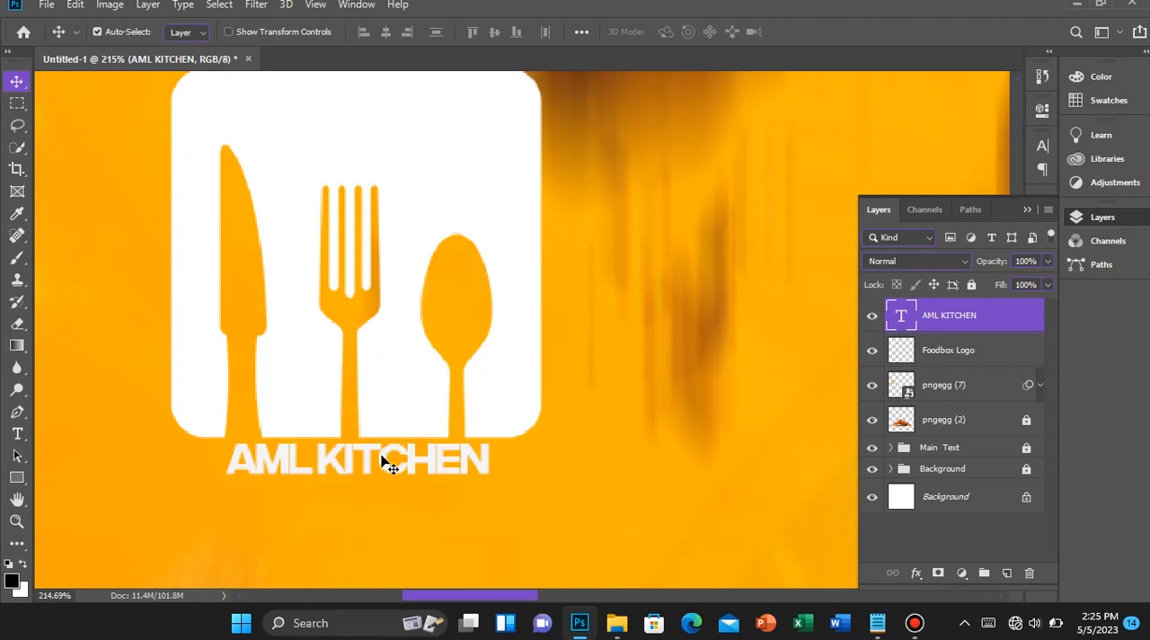
Scale the Foodbox Logo icon down to nearly the wordmark's width and move it down to sit just above AML KITCHEN
click(413, 333)
scroll(416, 338, left, 1)
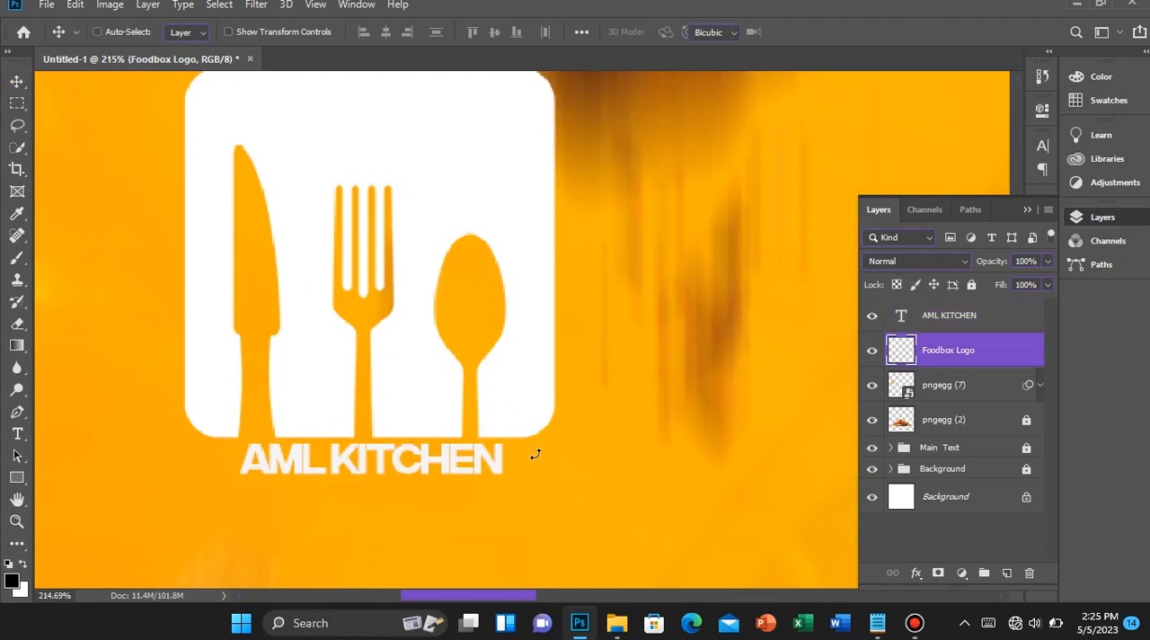
key(ctrl+t)
drag(551, 434, 513, 395)
key(Return)
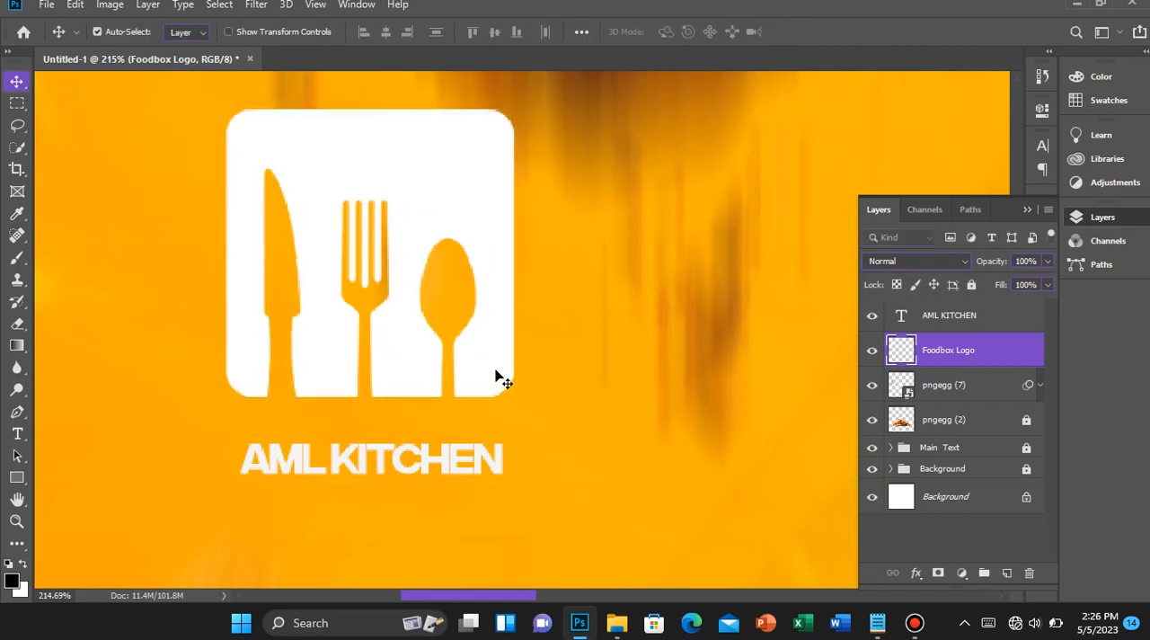
drag(477, 338, 476, 376)
key(ctrl+j)
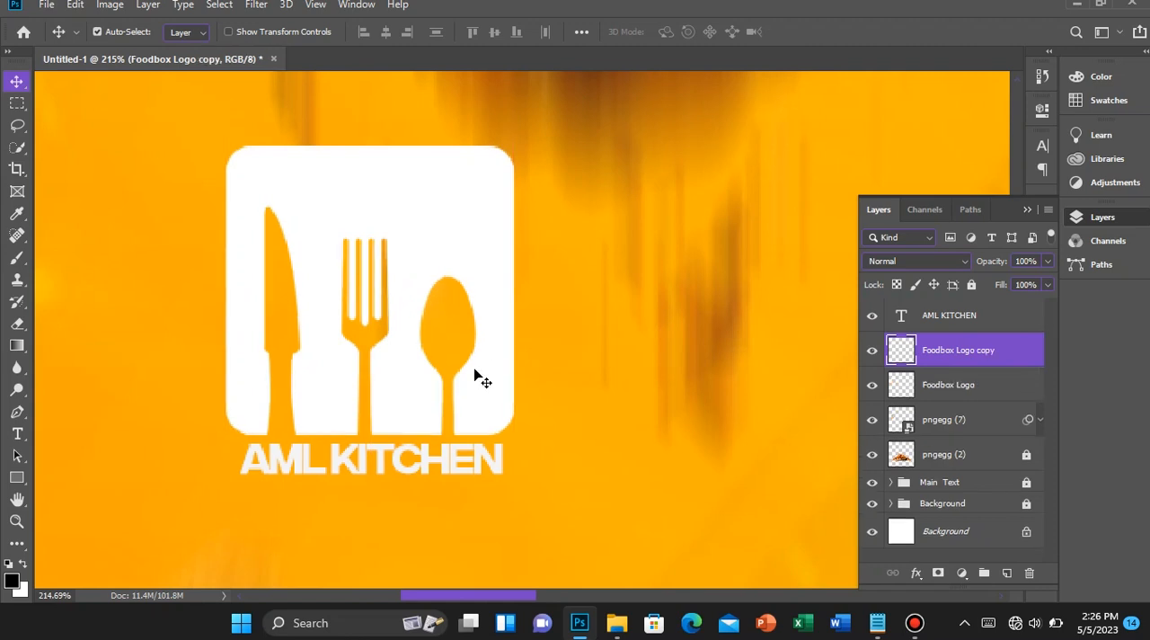
key(Down)
key(ctrl+0)
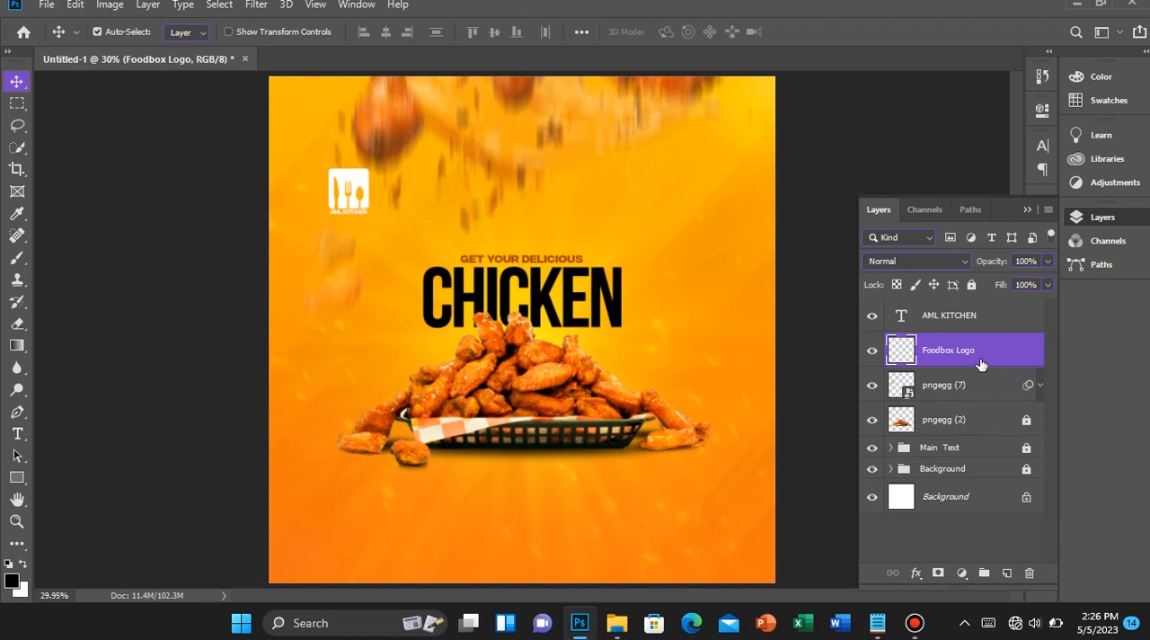
Group the Foodbox Logo and AML KITCHEN layers and name the group Custom Logo
ctrl+click(996, 315)
key(ctrl+g)
double_click(951, 307)
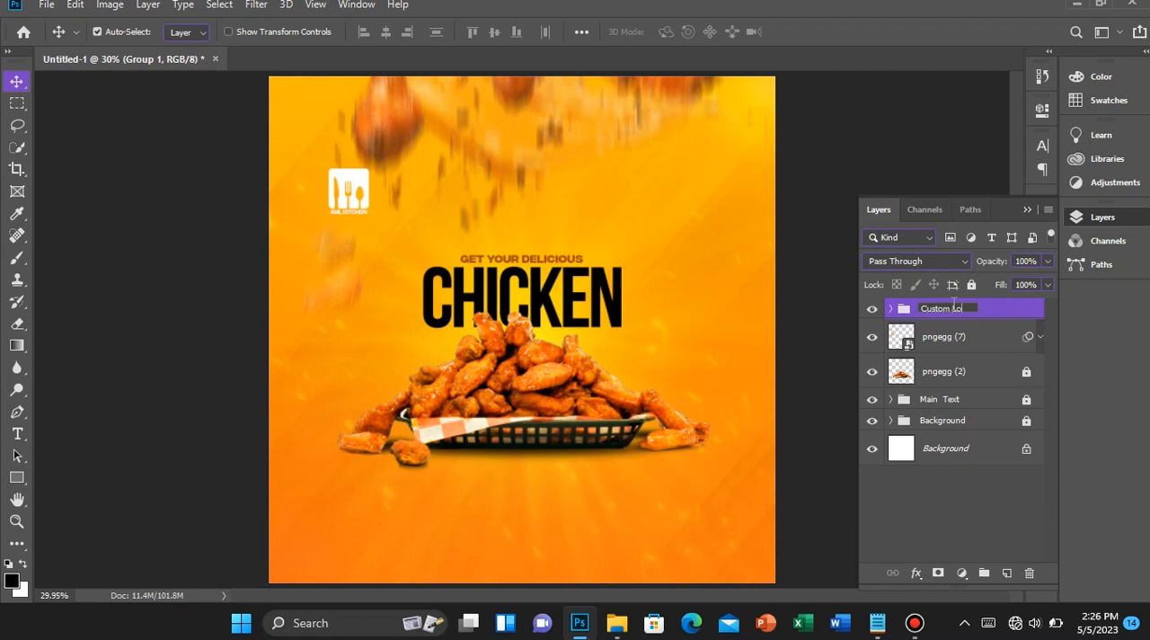
key(Return)
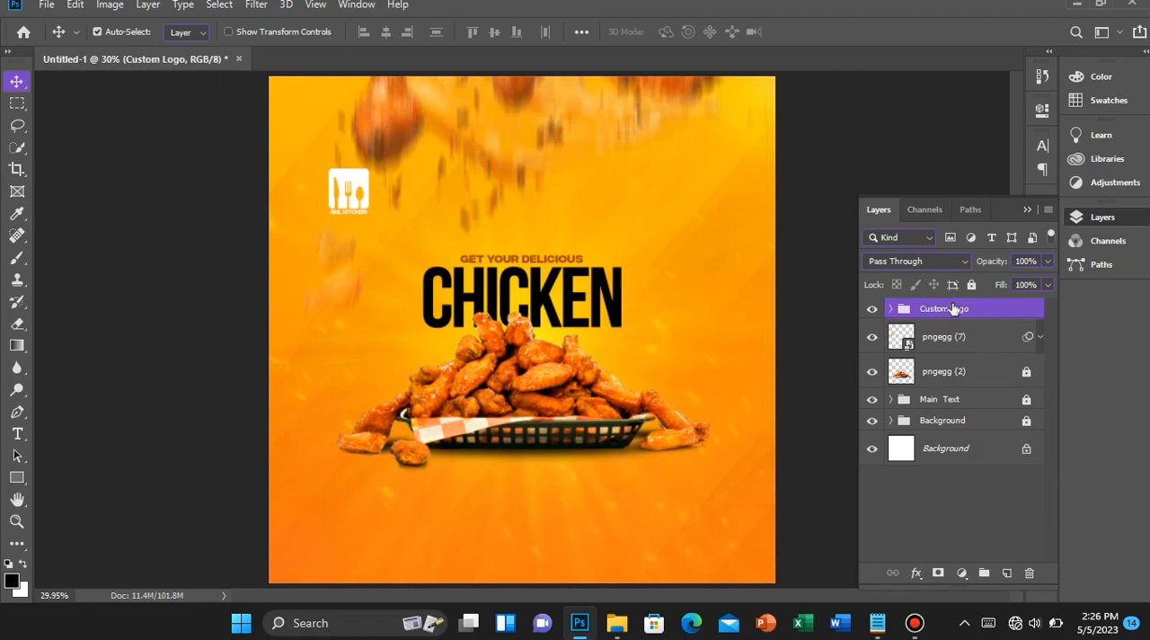
click(874, 338)
click(874, 338)
click(959, 349)
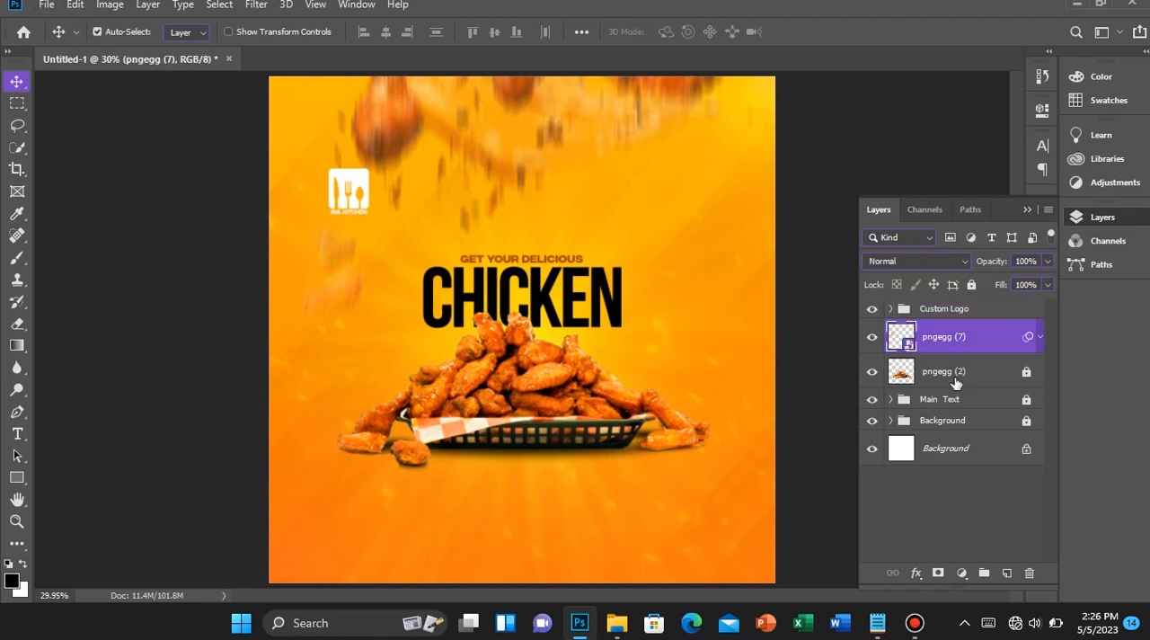
click(955, 313)
click(972, 285)
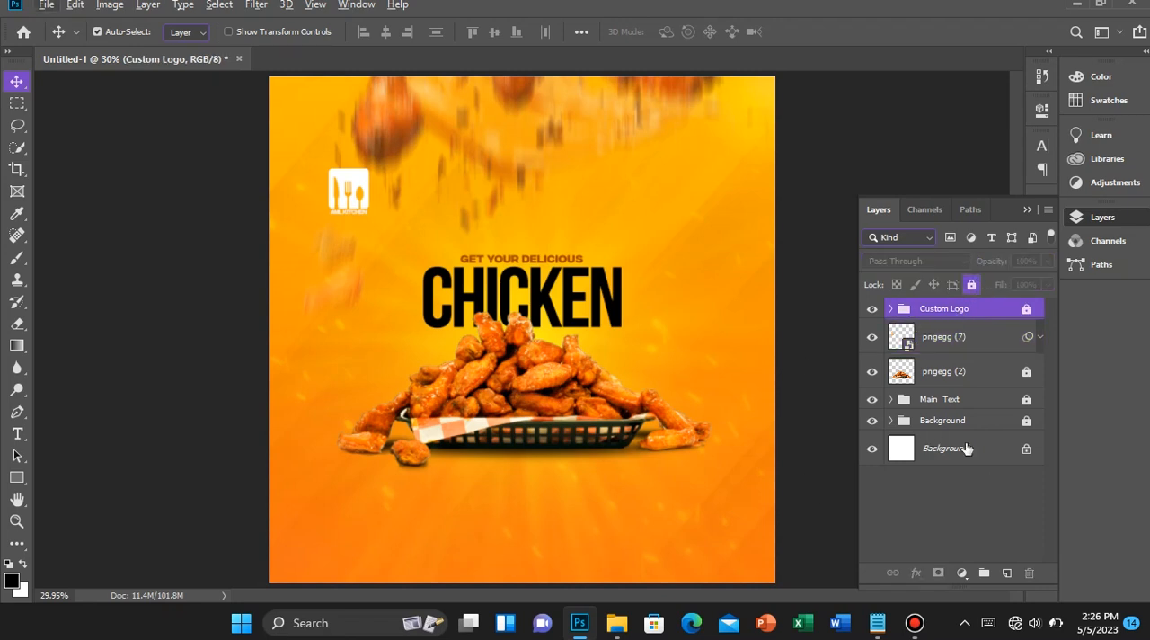
click(972, 285)
scroll(636, 375, up, 1)
scroll(634, 379, down, 2)
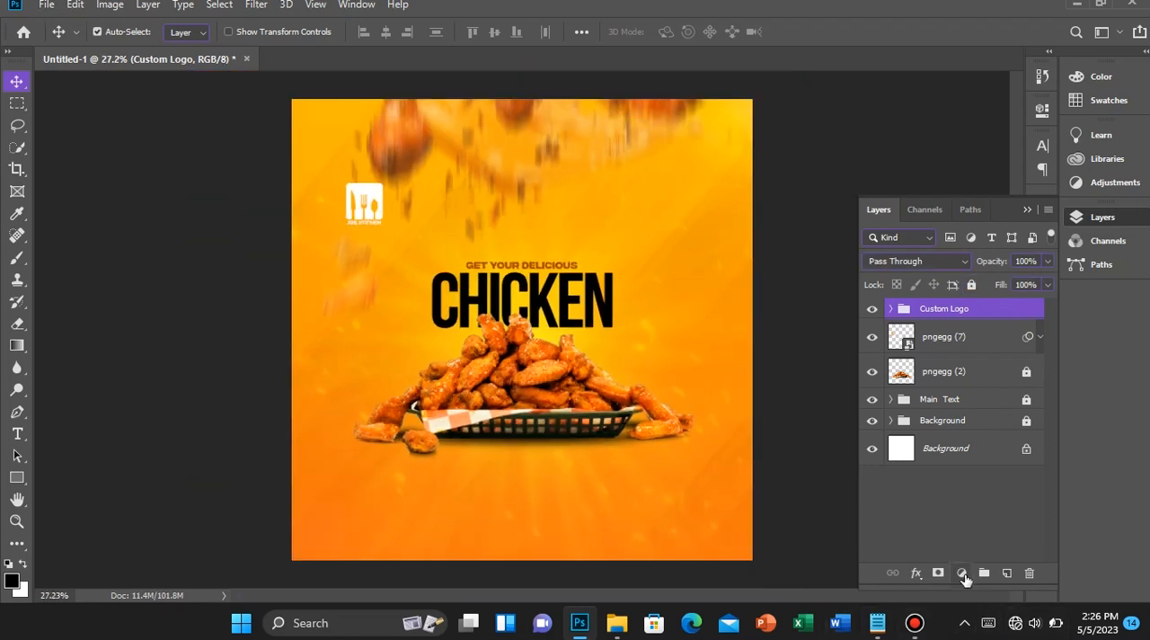
Add an empty layer above the Custom Logo group and open the write ups text file from the Assets folder
click(1006, 573)
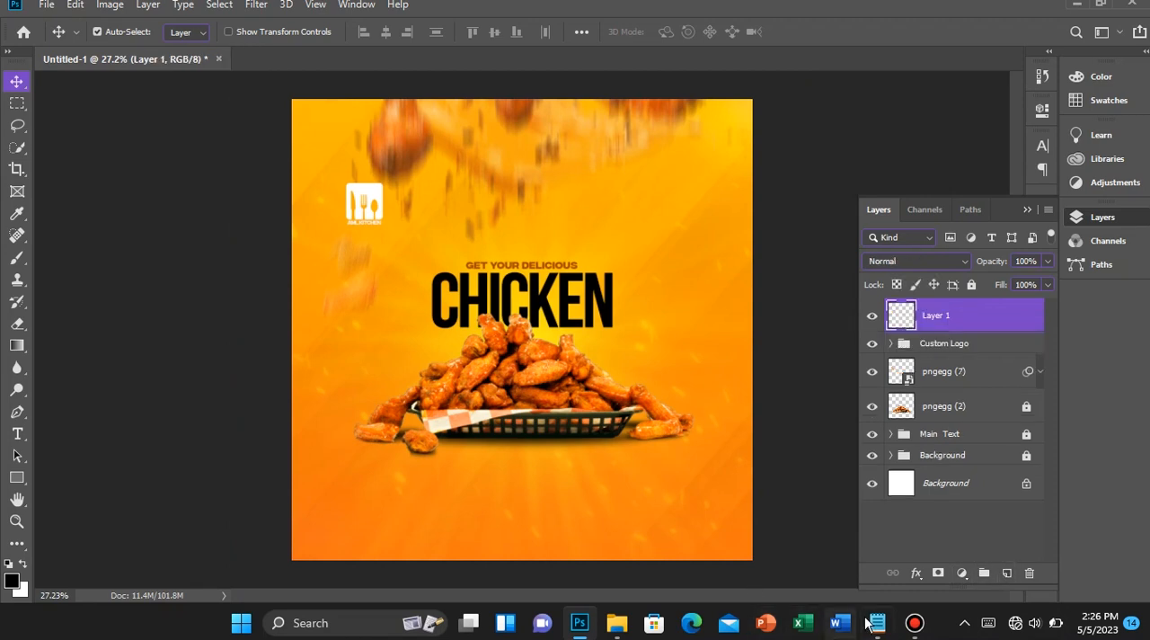
mouse_move(871, 622)
mouse_move(867, 588)
mouse_move(616, 621)
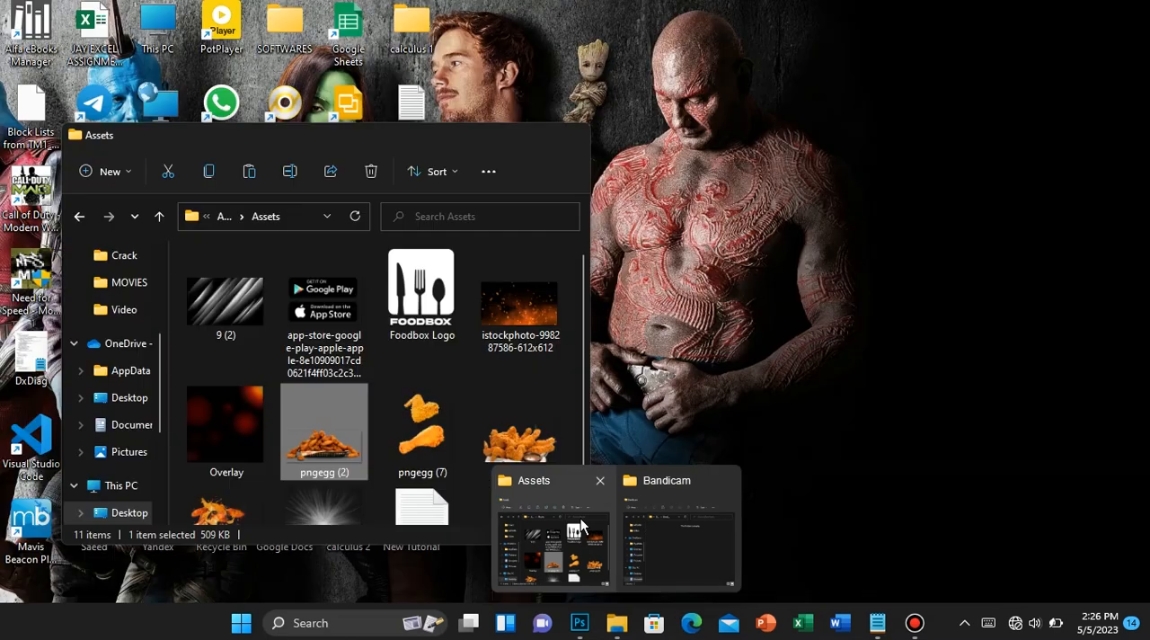
click(552, 539)
scroll(429, 478, down, 2)
click(430, 477)
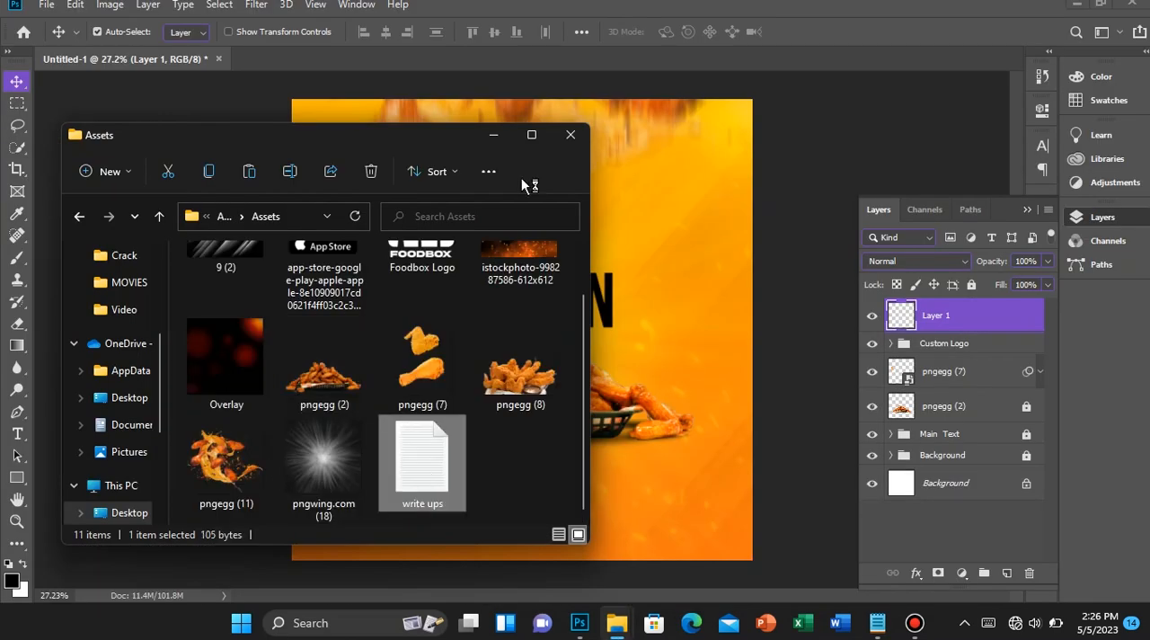
click(494, 134)
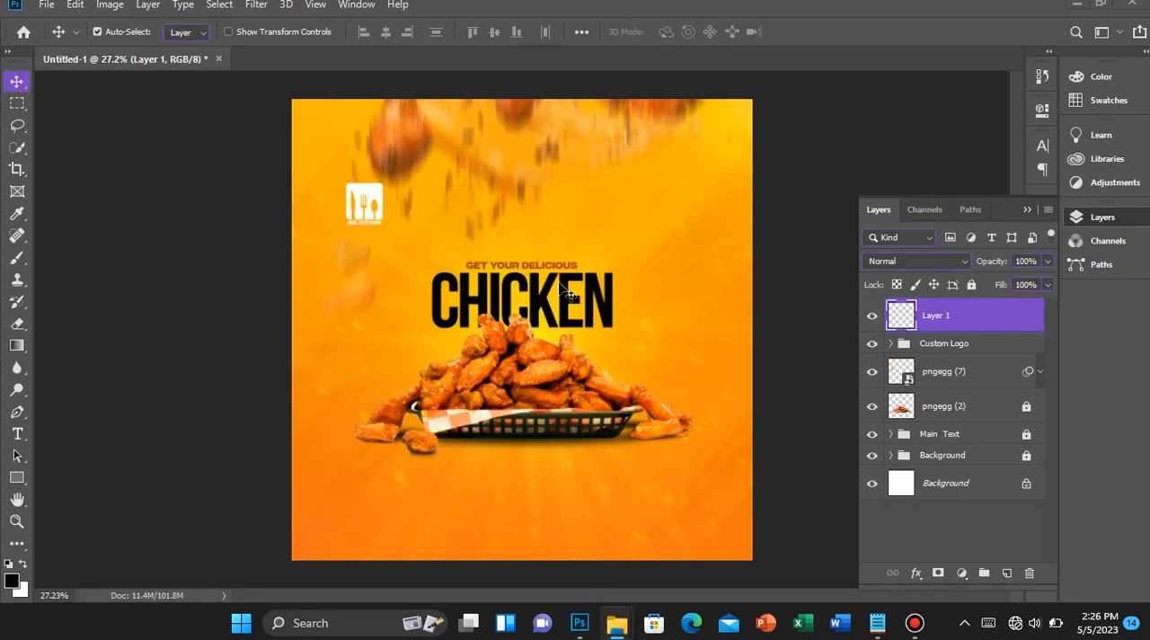
Switch to the write ups file in Notepad, copy its entire text and return to the Photoshop flyer
scroll(512, 455, up, 1)
scroll(512, 454, up, 3)
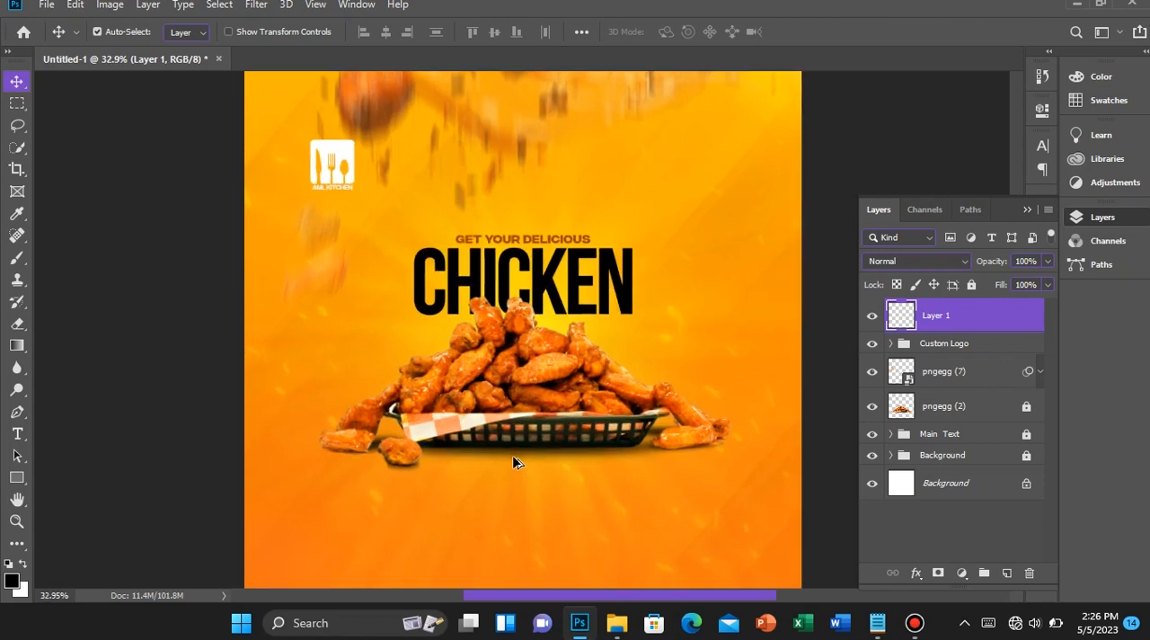
mouse_move(884, 635)
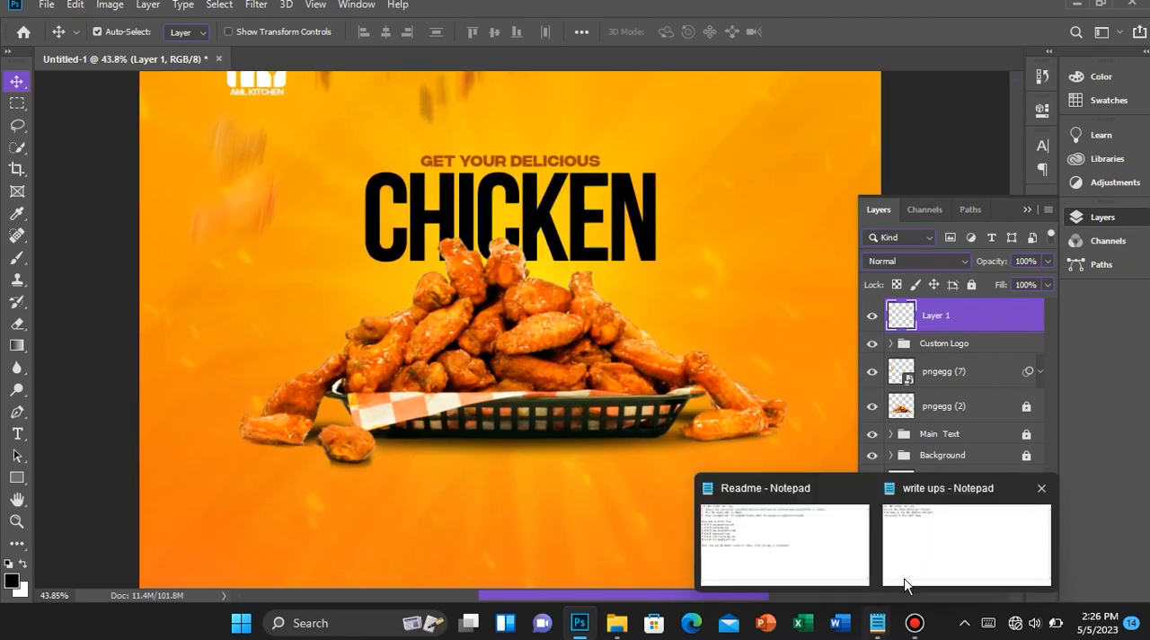
click(904, 582)
key(ctrl+a)
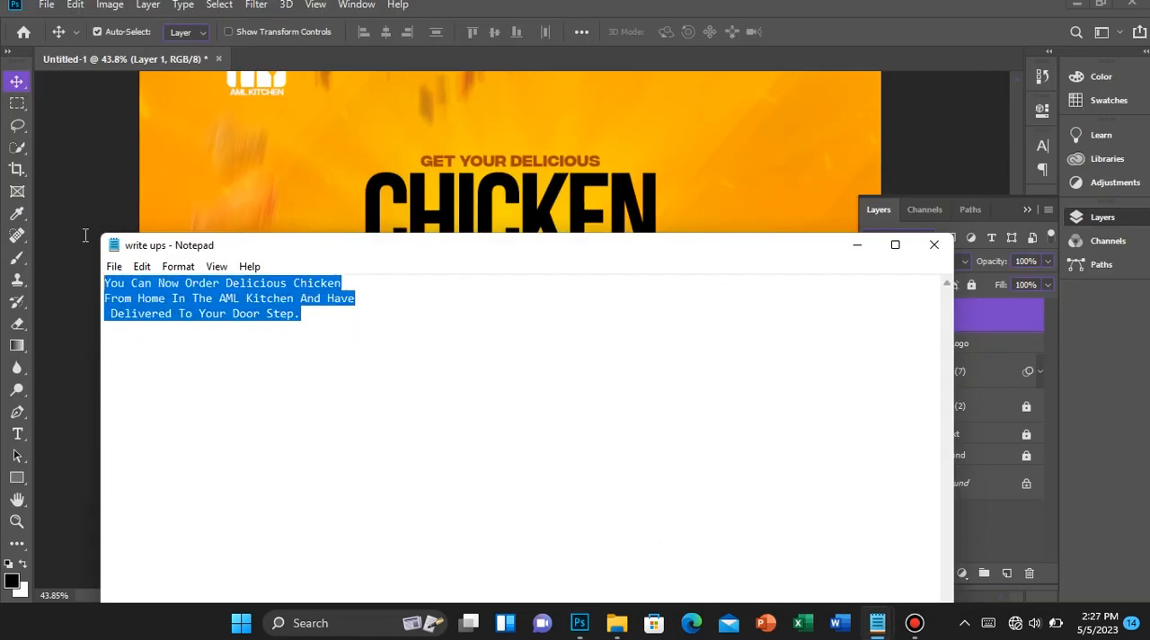
right_click(161, 303)
click(241, 356)
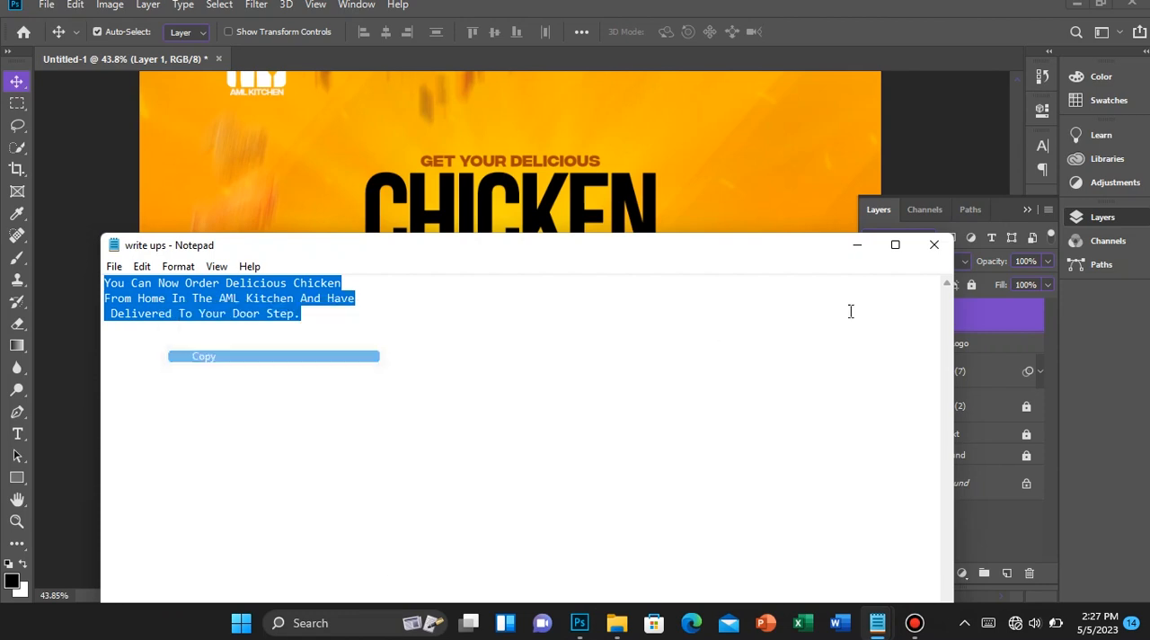
click(857, 245)
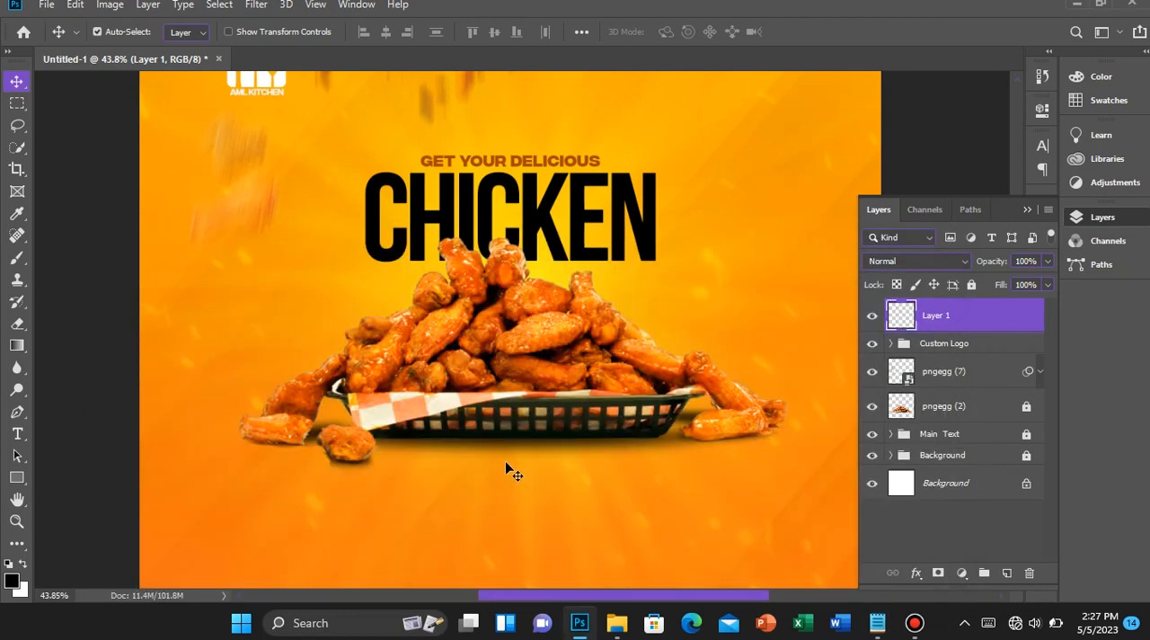
Create a text layer below the chicken basket and paste the copied delivery write-up over its placeholder
scroll(505, 464, down, 3)
key(t)
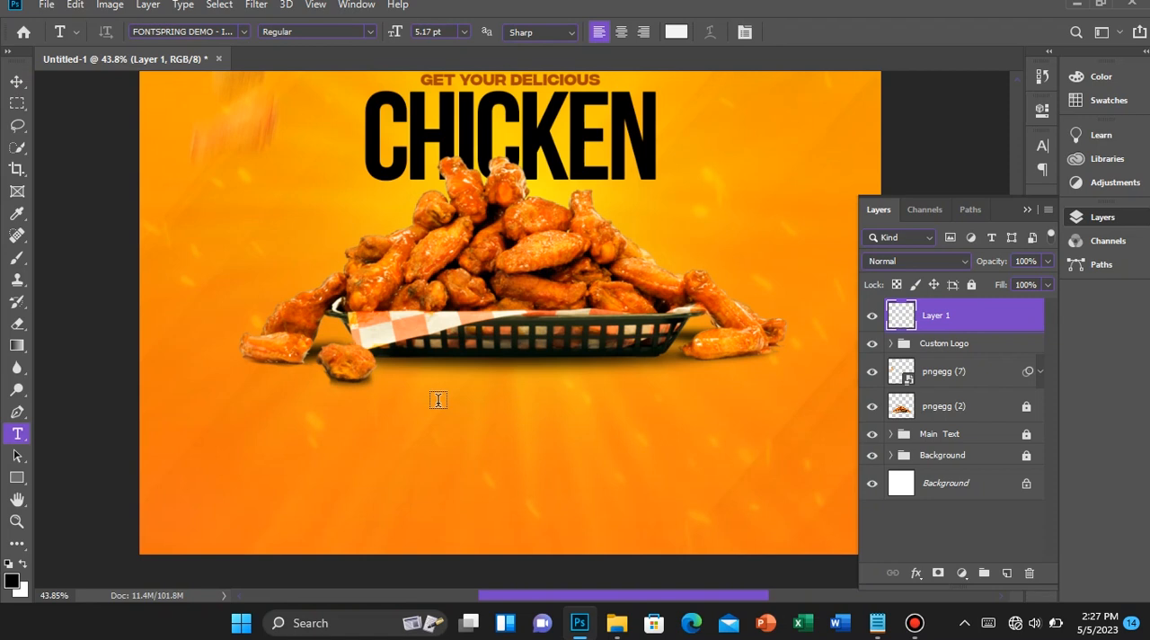
click(437, 399)
drag(494, 404, 617, 469)
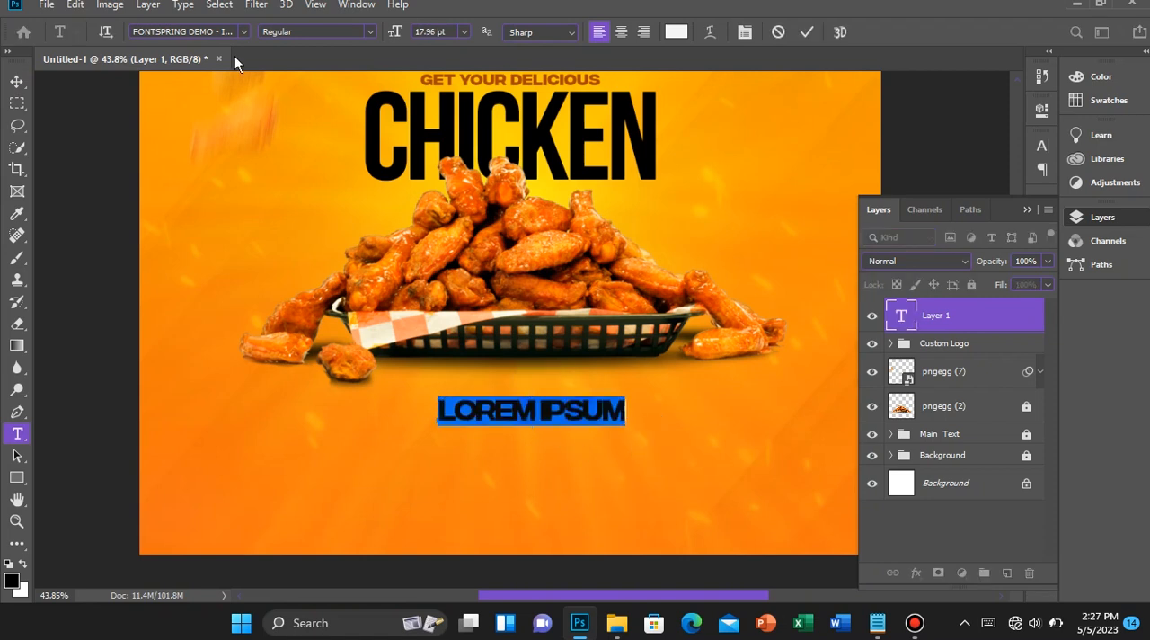
right_click(511, 406)
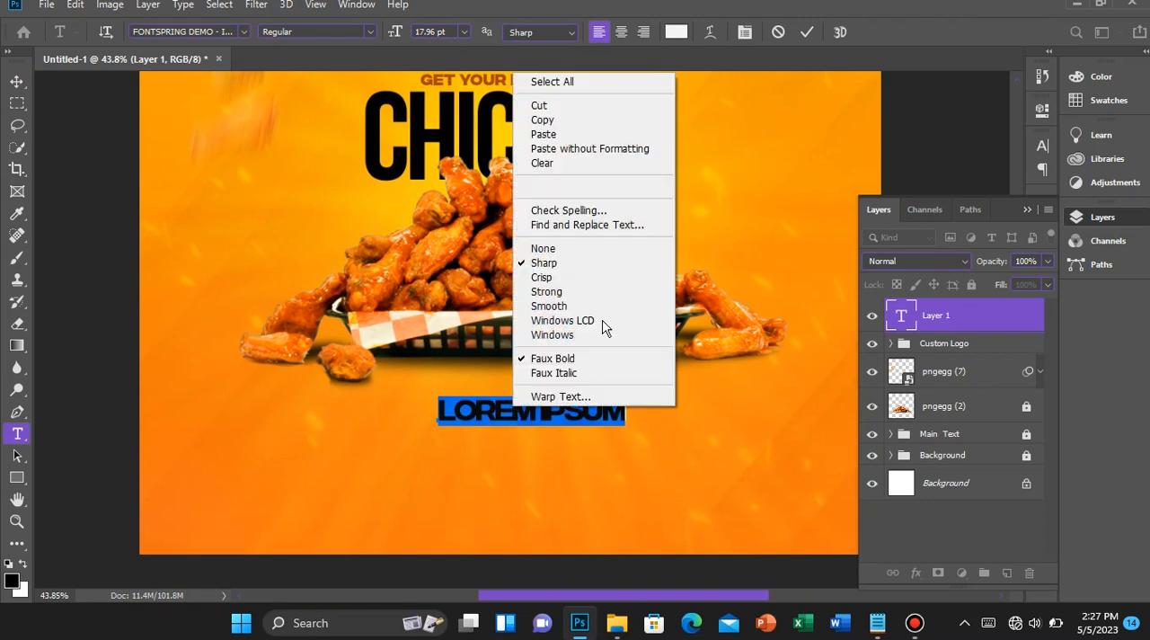
click(558, 134)
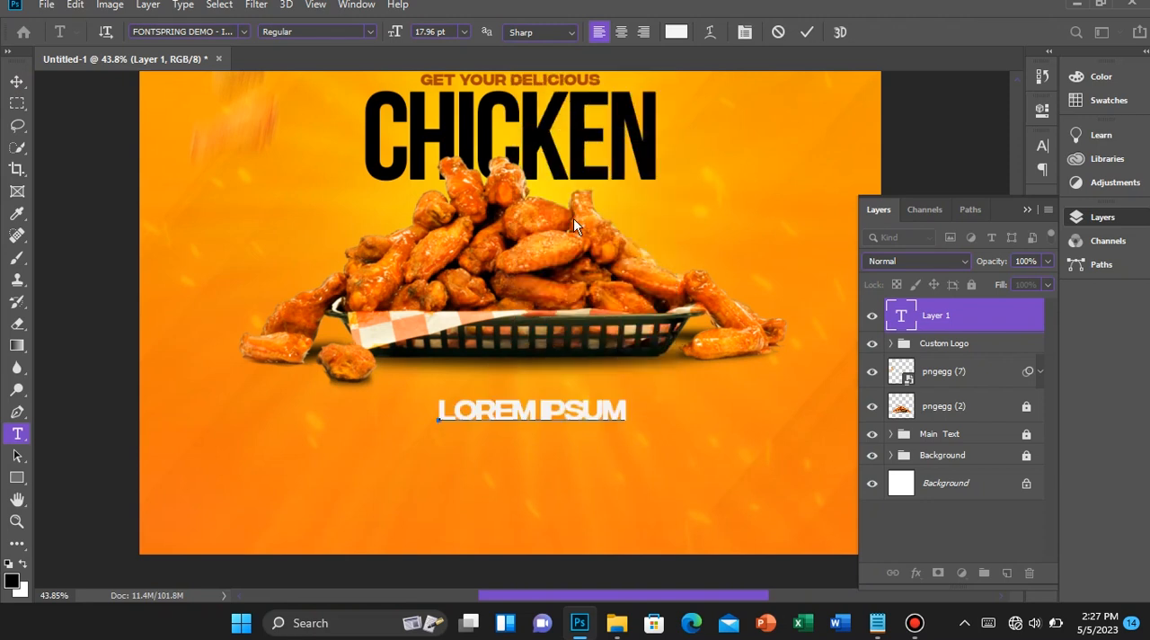
Set the font of the whole delivery text to Poppins Medium
key(ctrl+a)
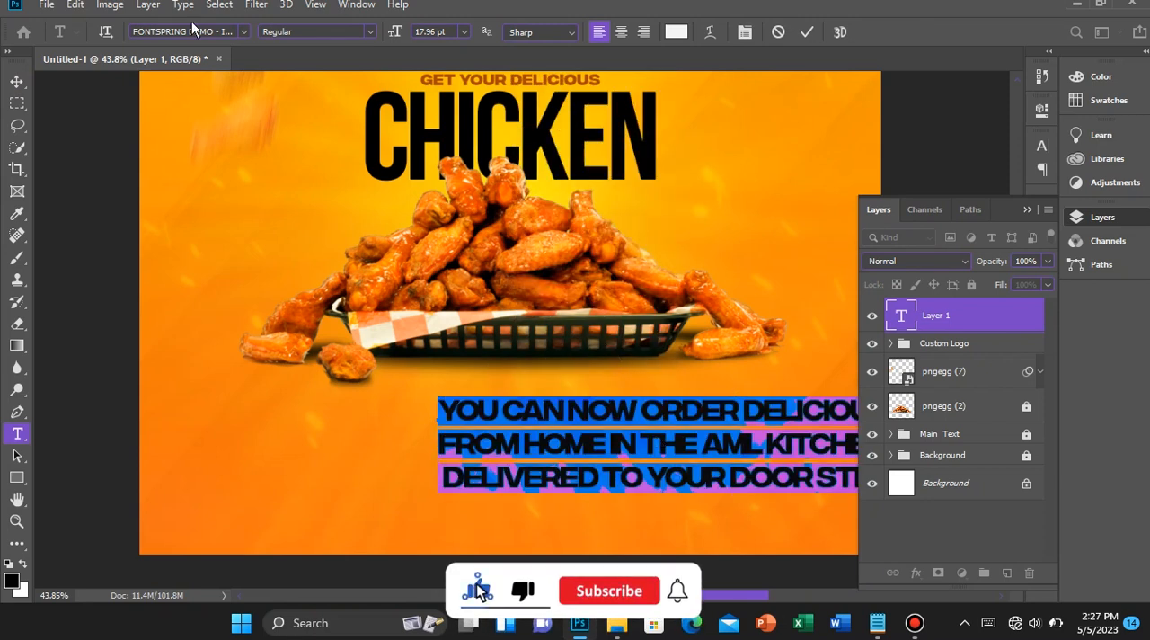
click(198, 26)
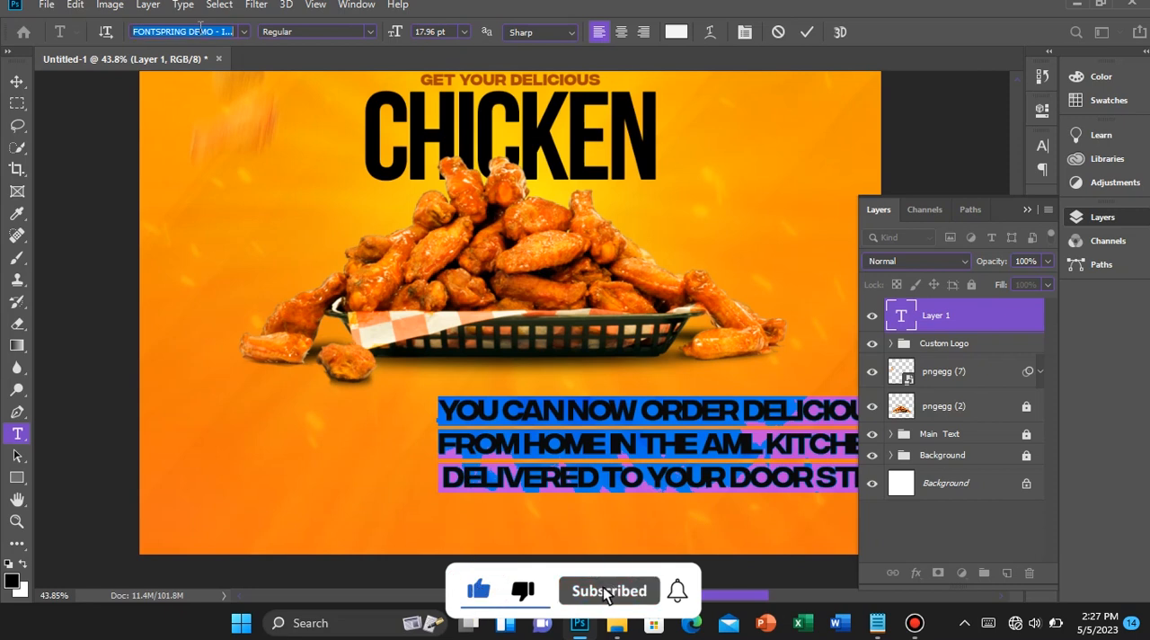
text(Poppins)
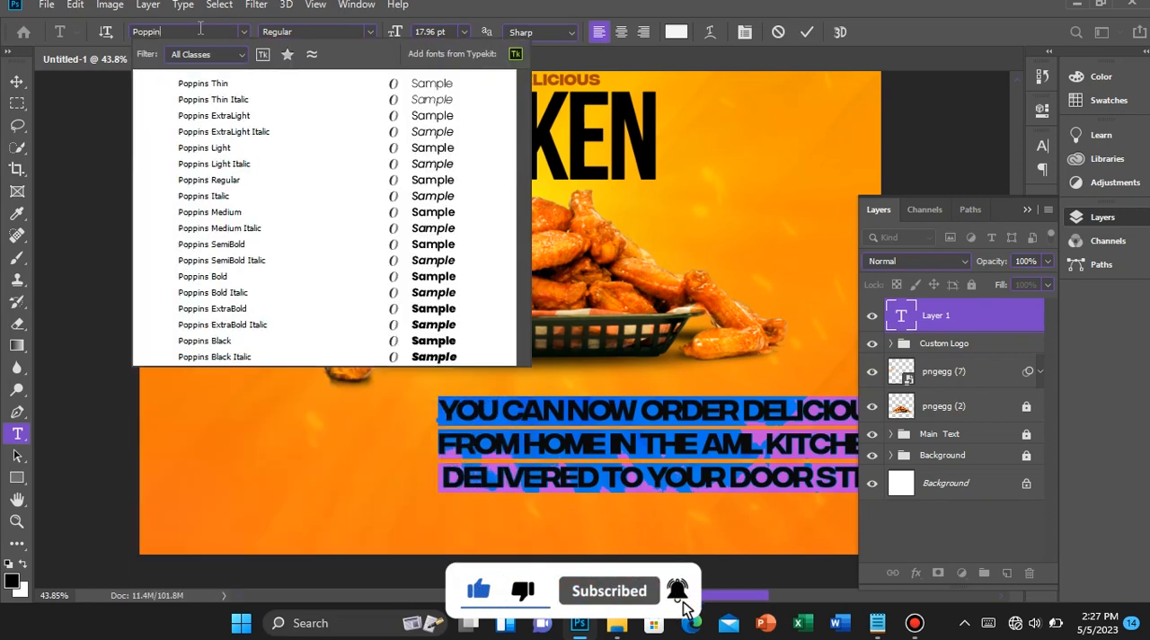
click(276, 220)
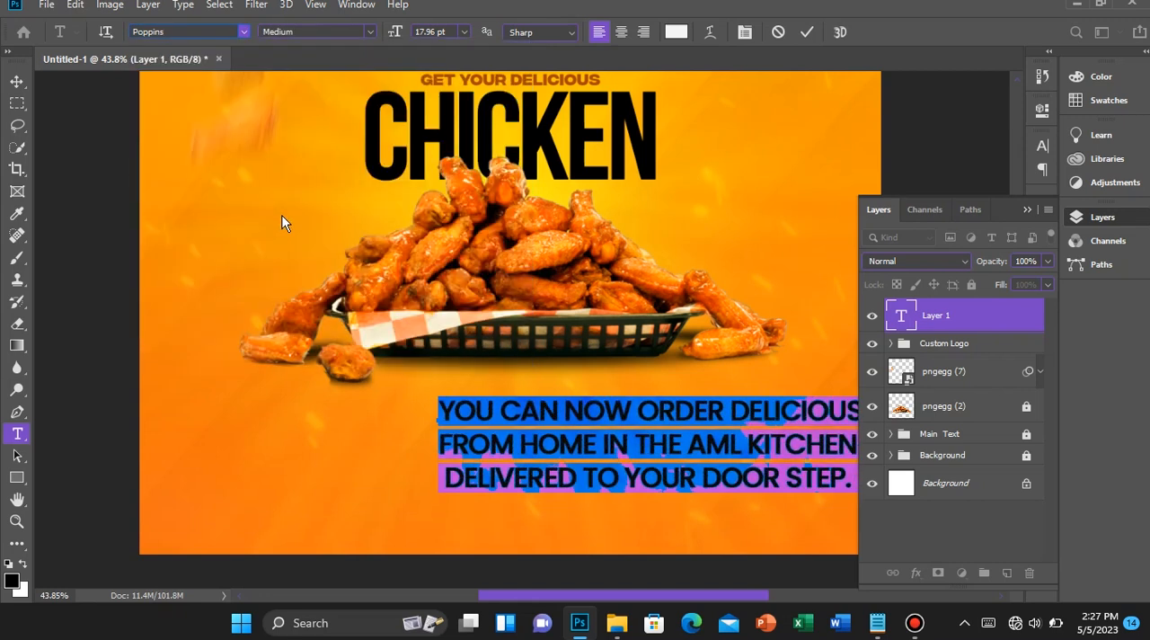
Turn off All Caps for the delivery text in its character settings
click(743, 31)
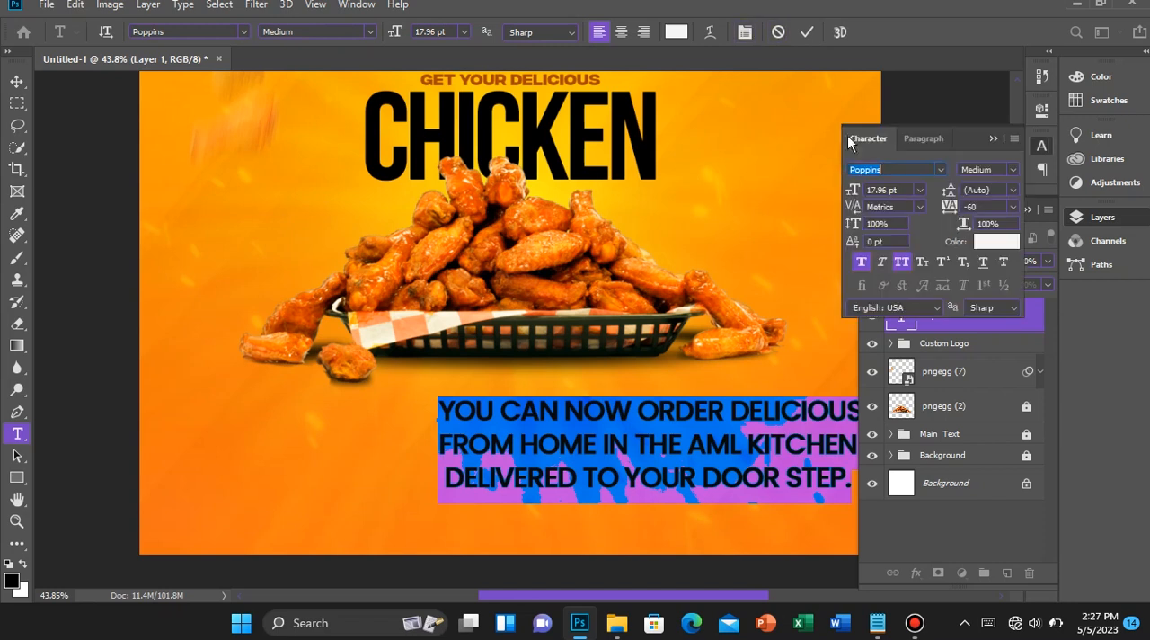
click(909, 261)
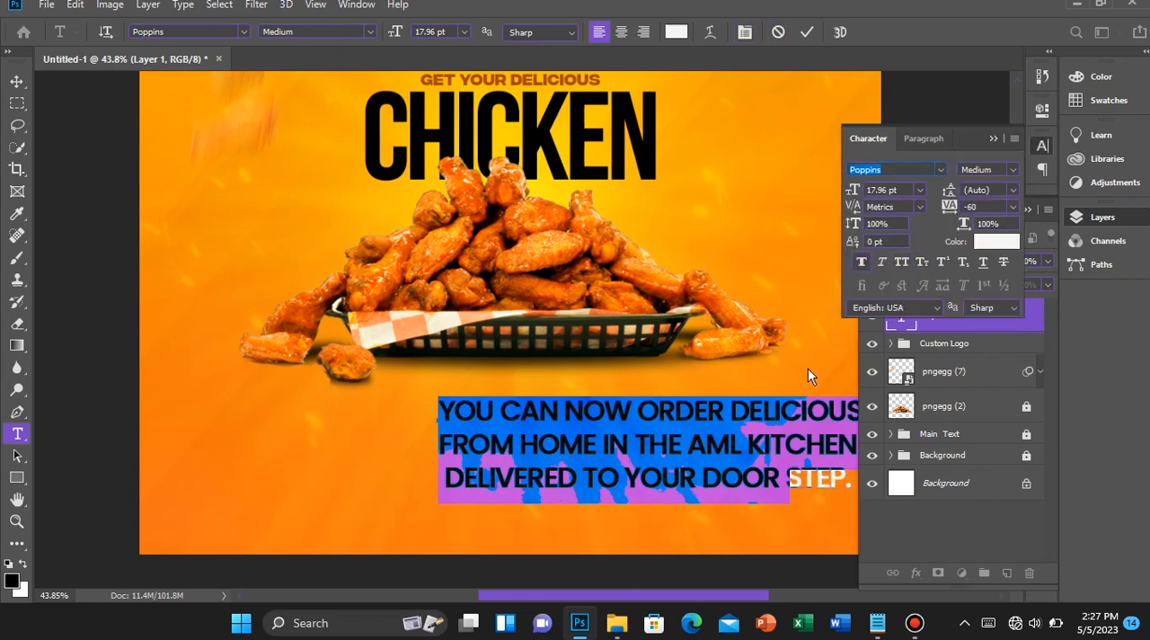
click(735, 422)
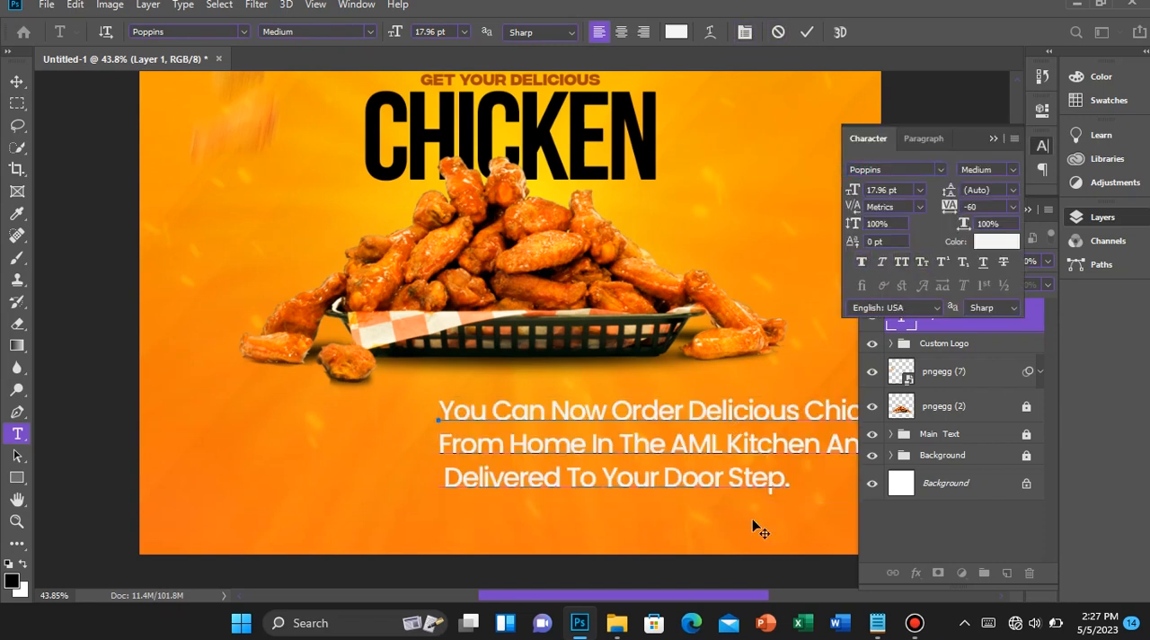
Move the delivery text beneath the chicken basket and centre-align its lines
drag(716, 518, 603, 496)
scroll(603, 494, down, 9)
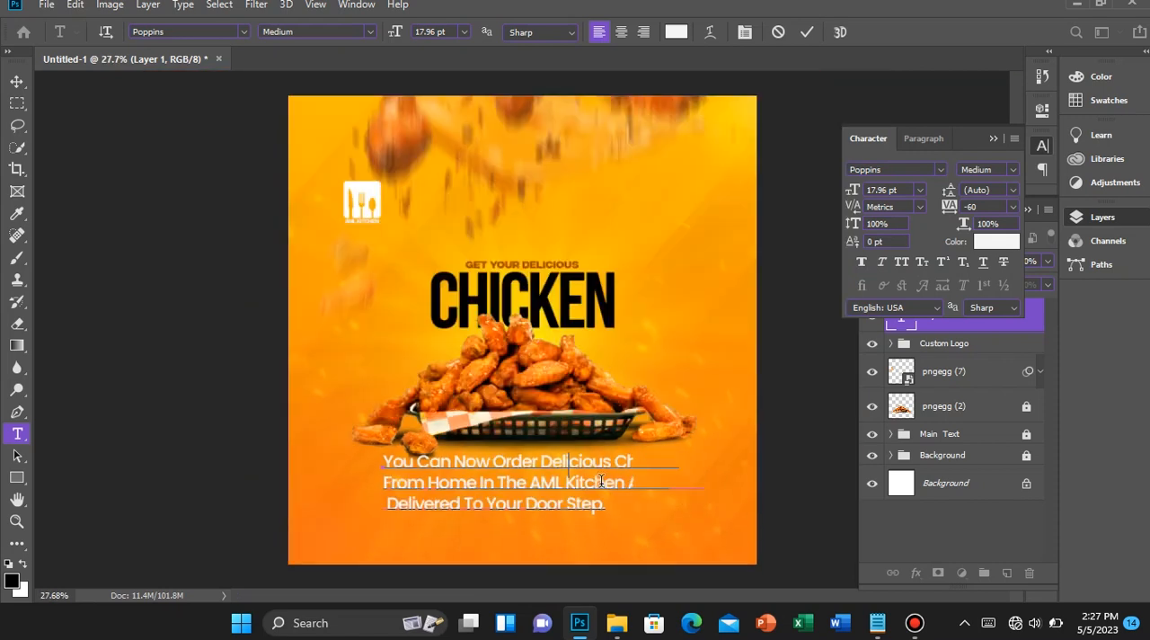
scroll(602, 485, up, 3)
scroll(600, 433, up, 1)
key(ctrl+a)
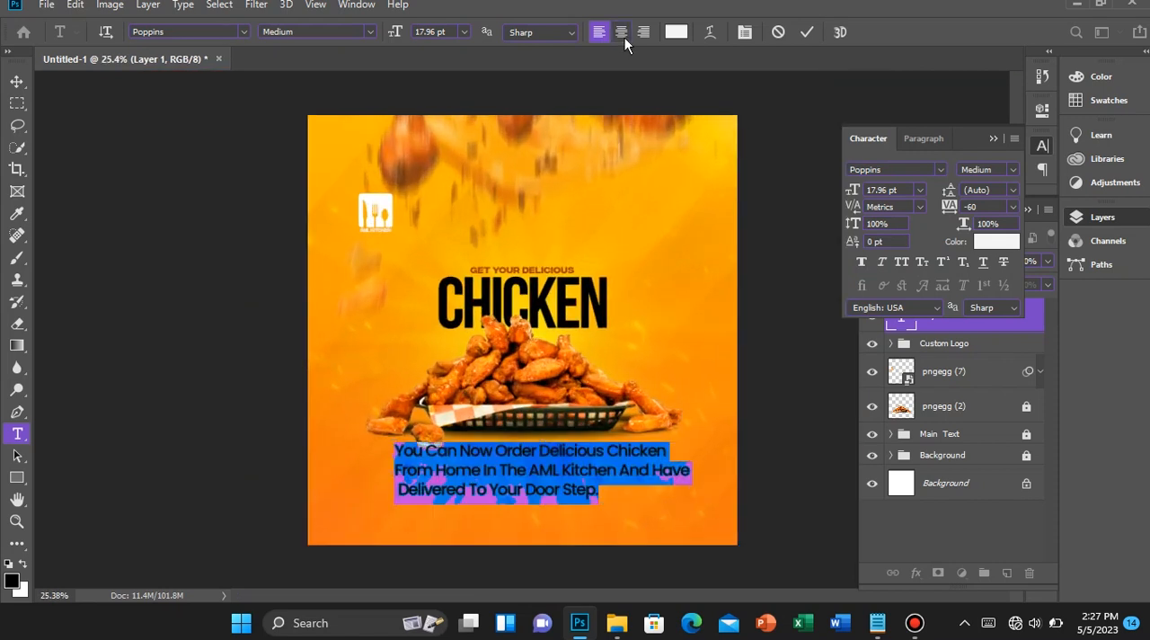
click(621, 31)
key(ctrl+h)
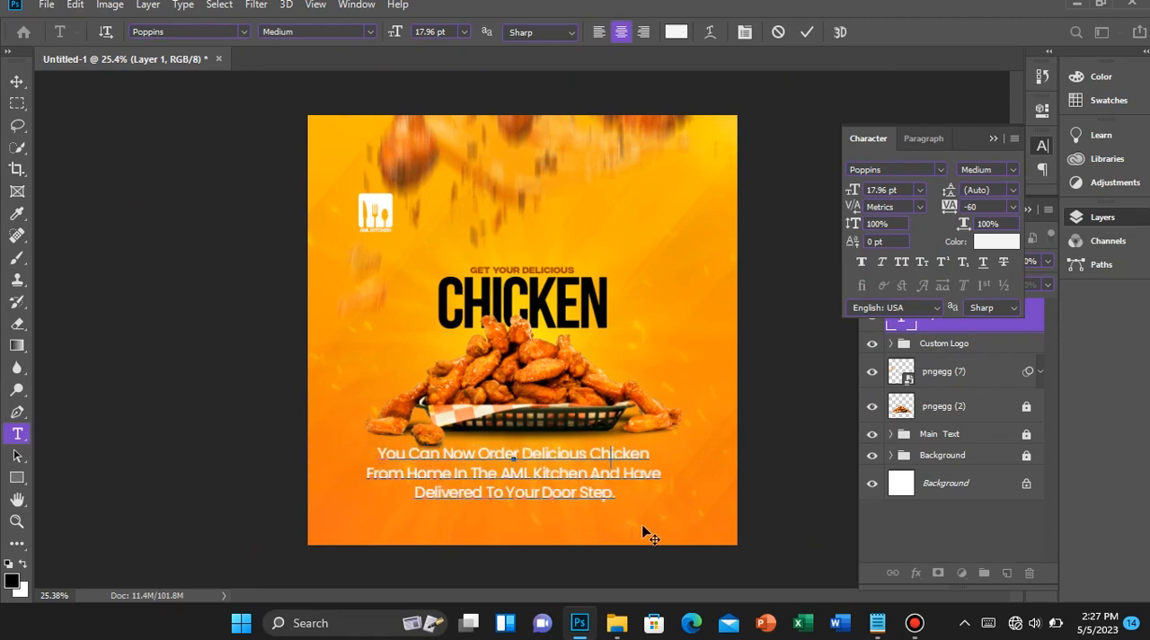
Set the size of the whole delivery text to 7.26 pt and commit the text edit
key(ctrl+h)
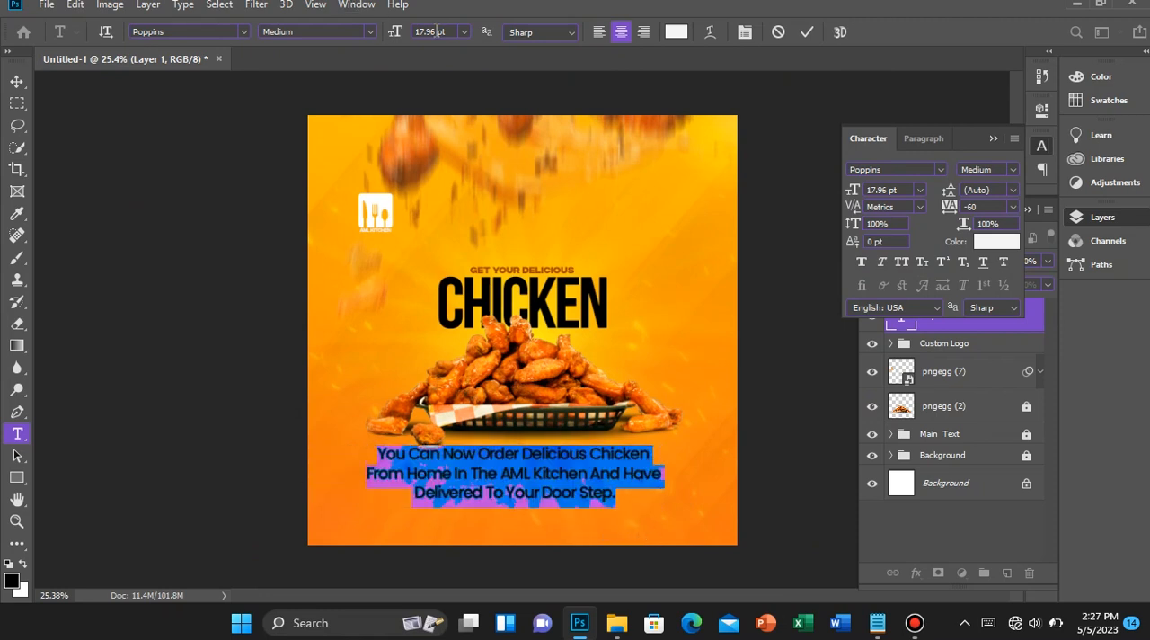
click(437, 32)
text(7.26)
key(Return)
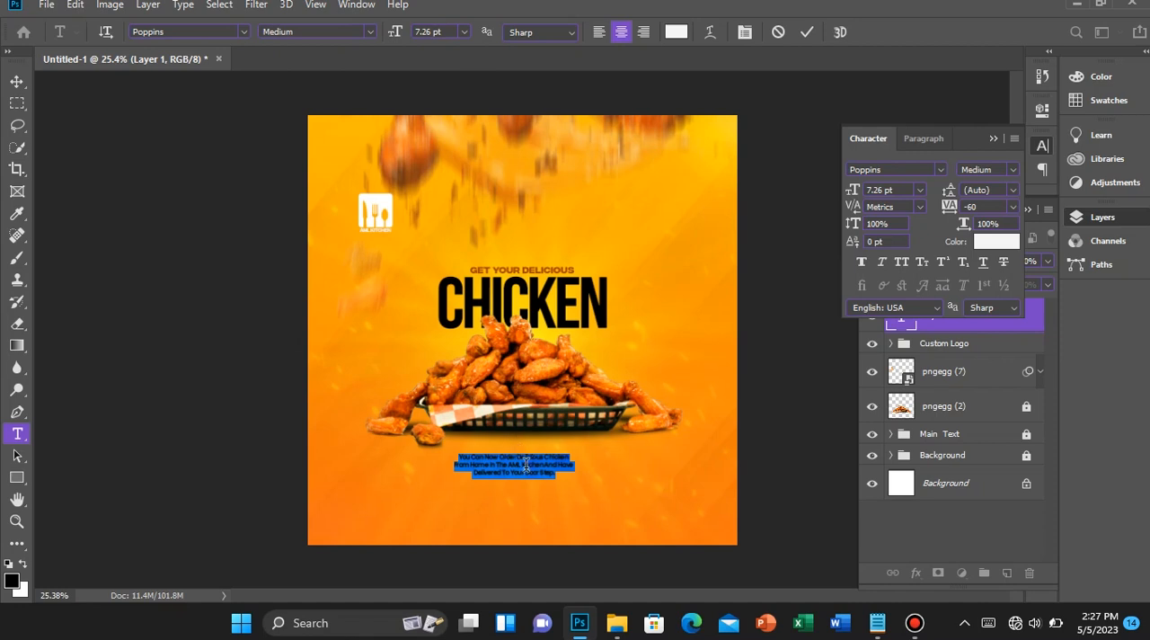
click(805, 33)
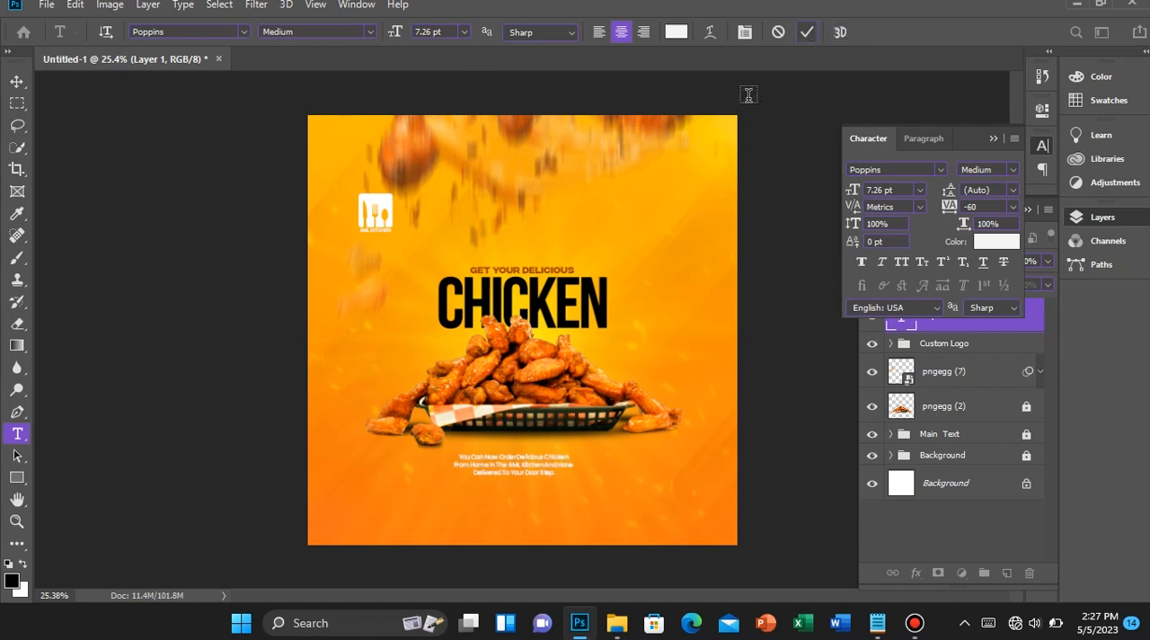
Centre the delivery text horizontally on the canvas and nudge it up closer to the basket
key(v)
key(ctrl+a)
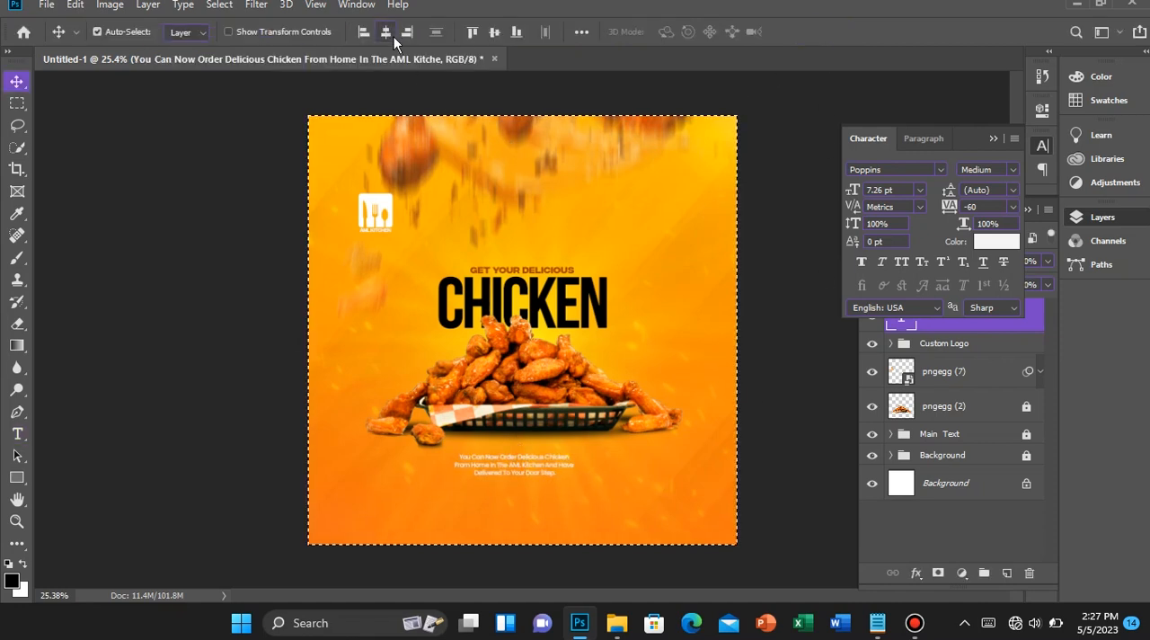
click(393, 36)
key(ctrl+d)
key(shift+Up)
key(shift+Up)
key(shift+Up)
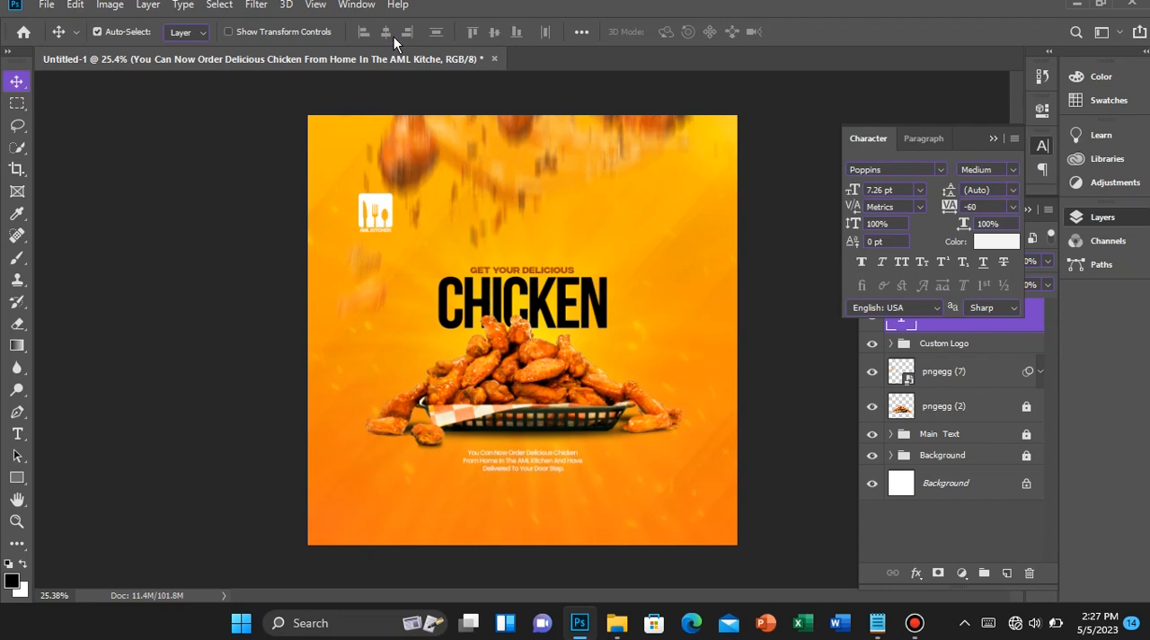
key(shift+Up)
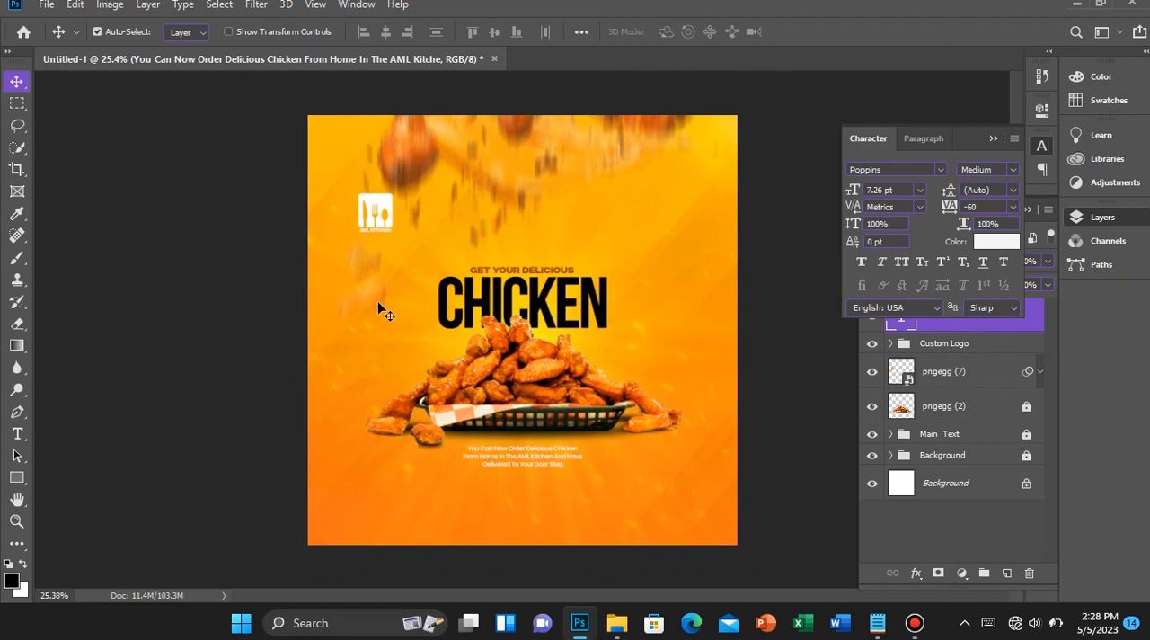
scroll(391, 344, up, 1)
scroll(391, 350, up, 1)
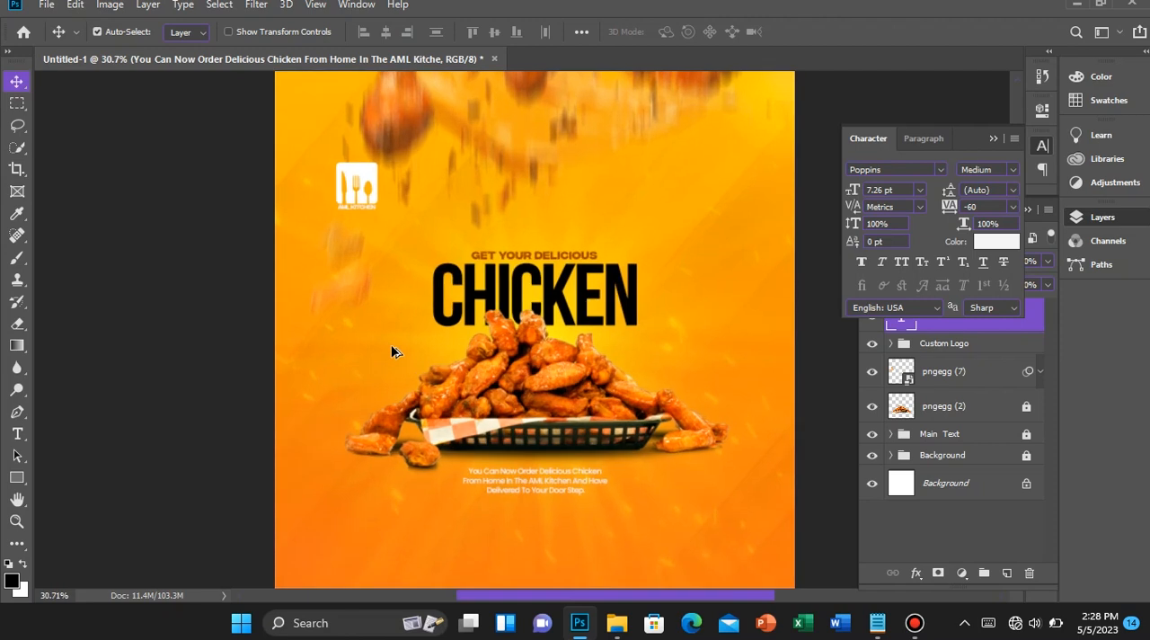
scroll(391, 350, down, 2)
scroll(391, 350, down, 1)
scroll(392, 350, down, 1)
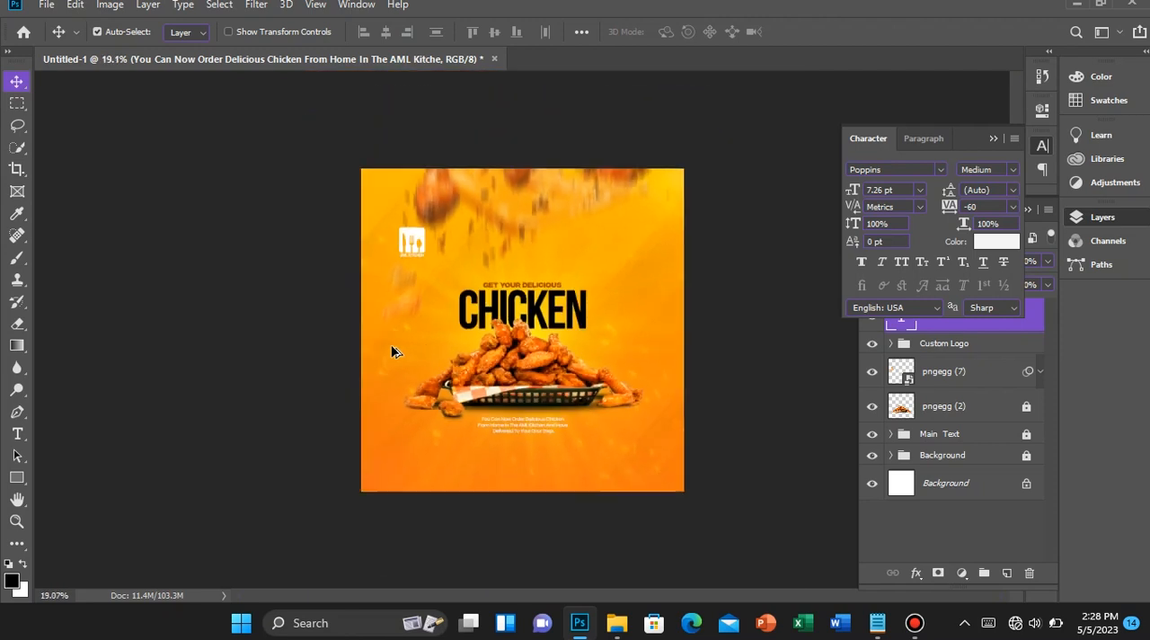
scroll(392, 350, down, 1)
scroll(392, 350, up, 2)
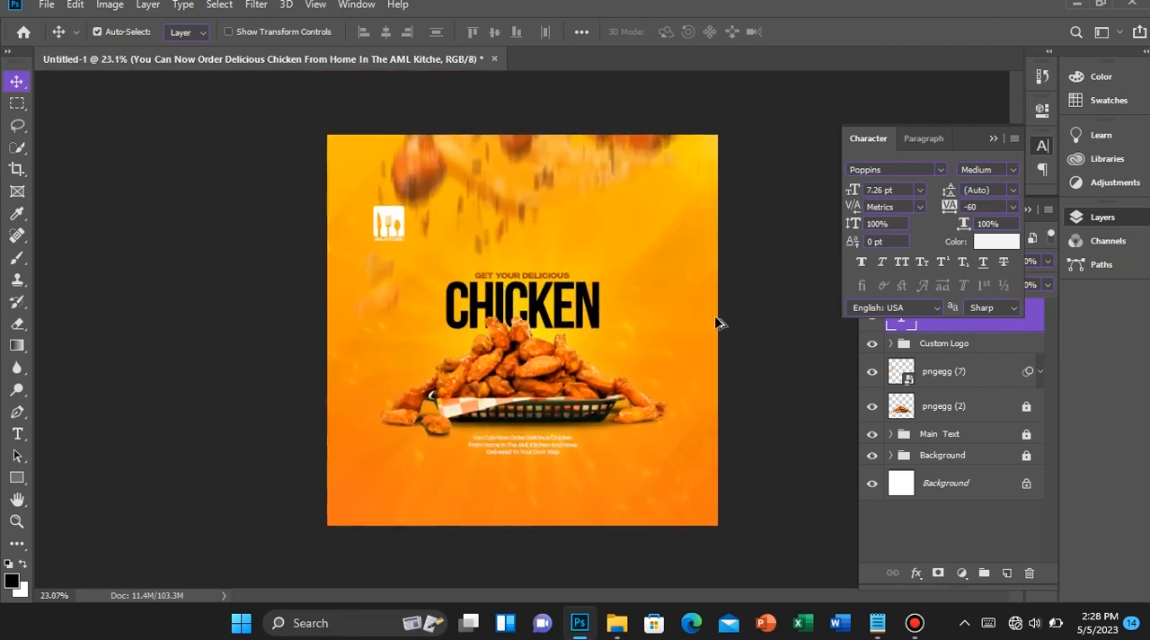
On a new layer, draw a black rectangle about 2252 × 599 px across the flyer's bottom and move it down just below the delivery text
click(994, 142)
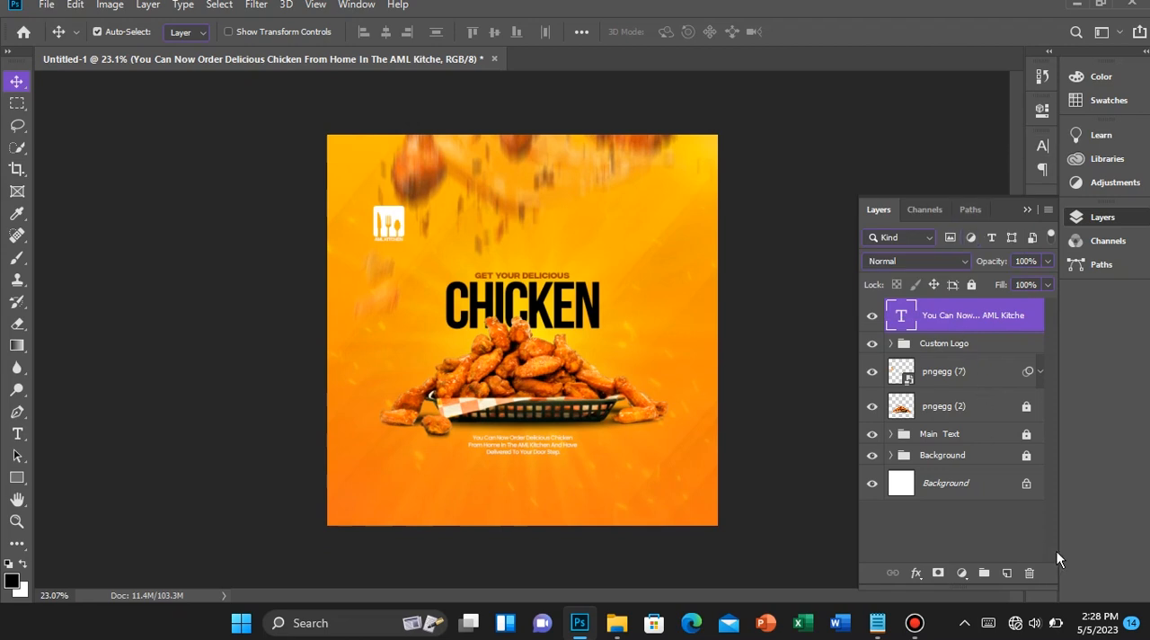
click(1007, 573)
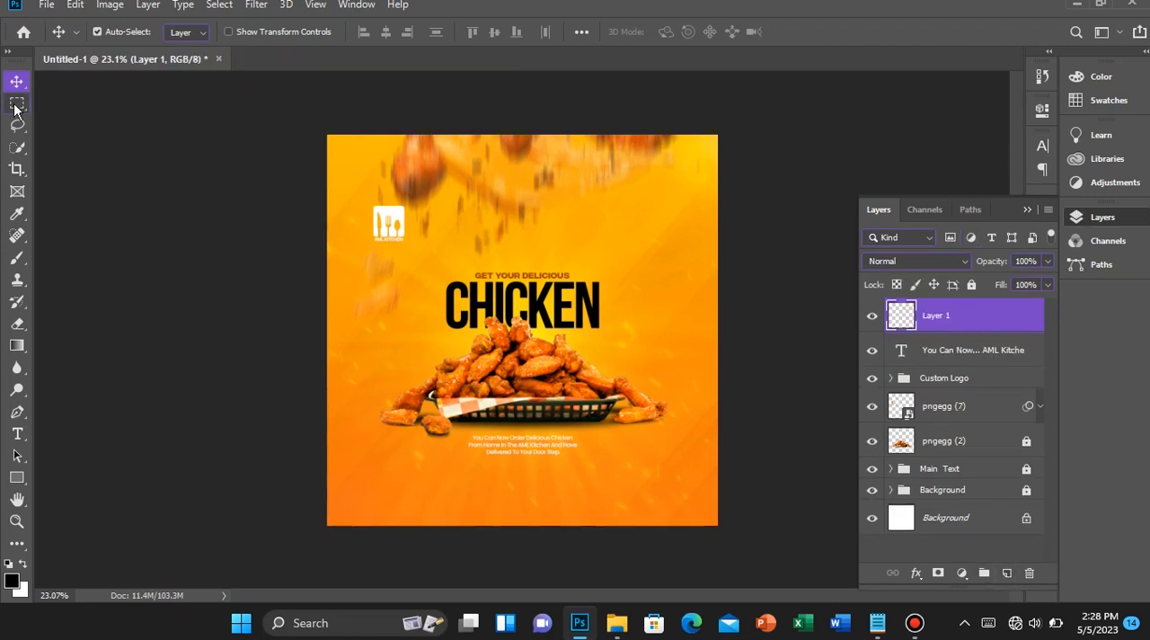
click(16, 477)
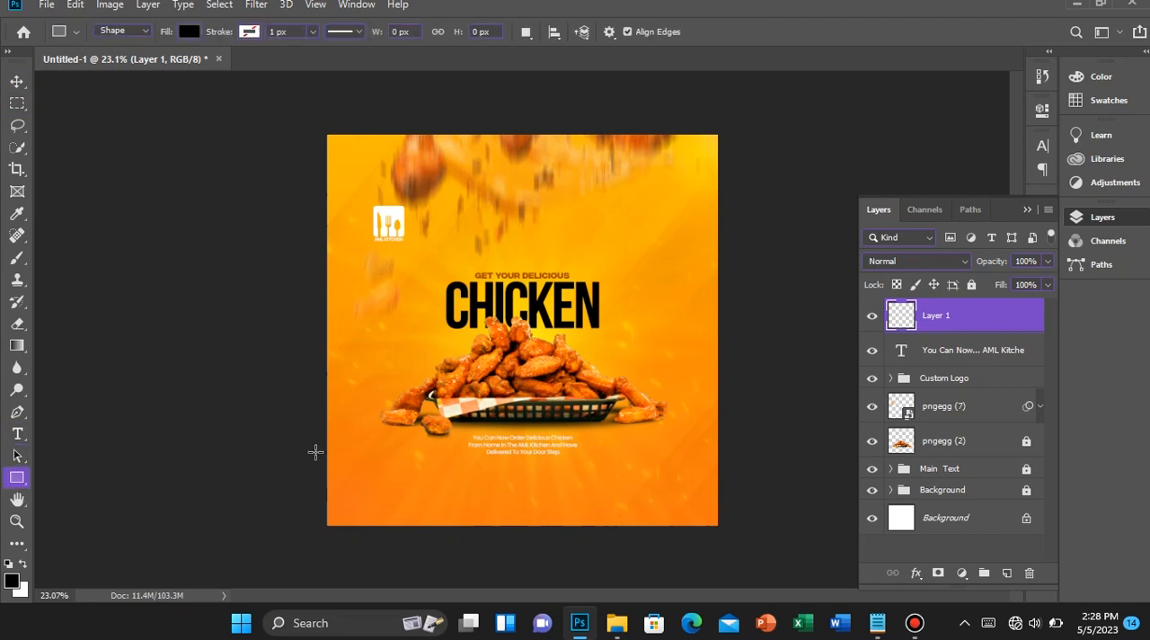
drag(314, 452, 756, 569)
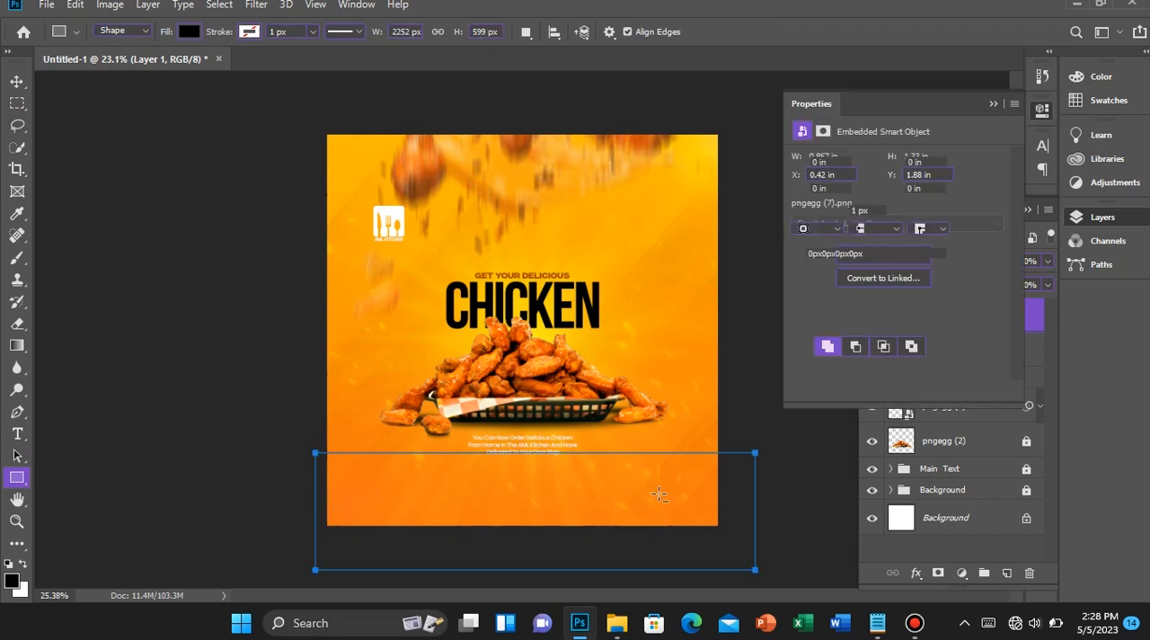
scroll(658, 493, up, 1)
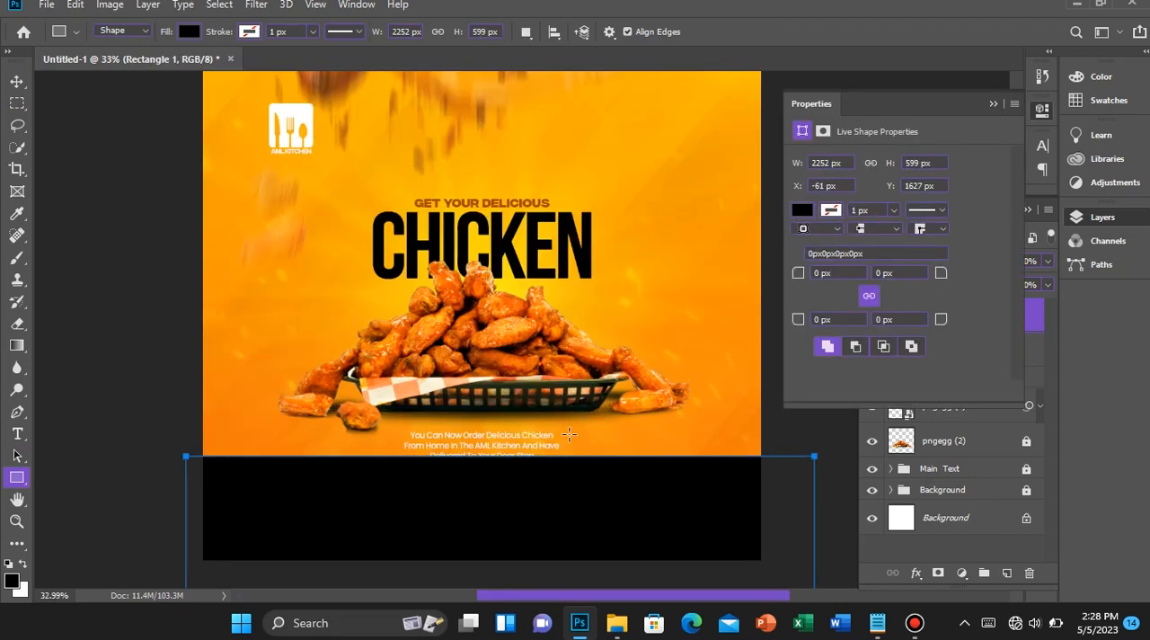
key(v)
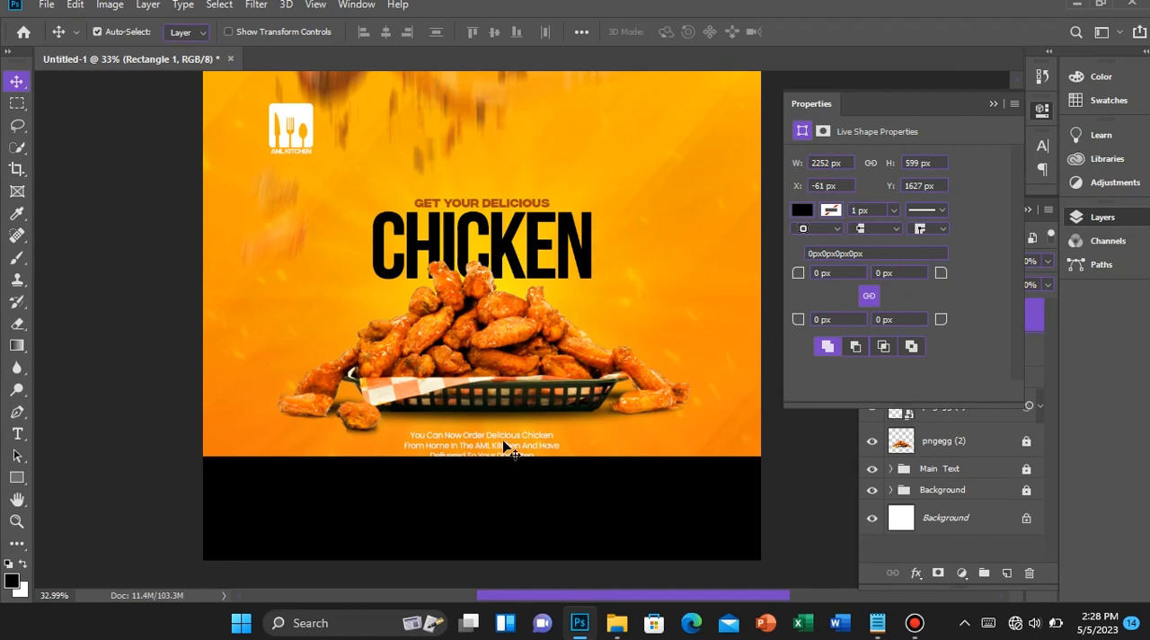
drag(507, 493, 509, 501)
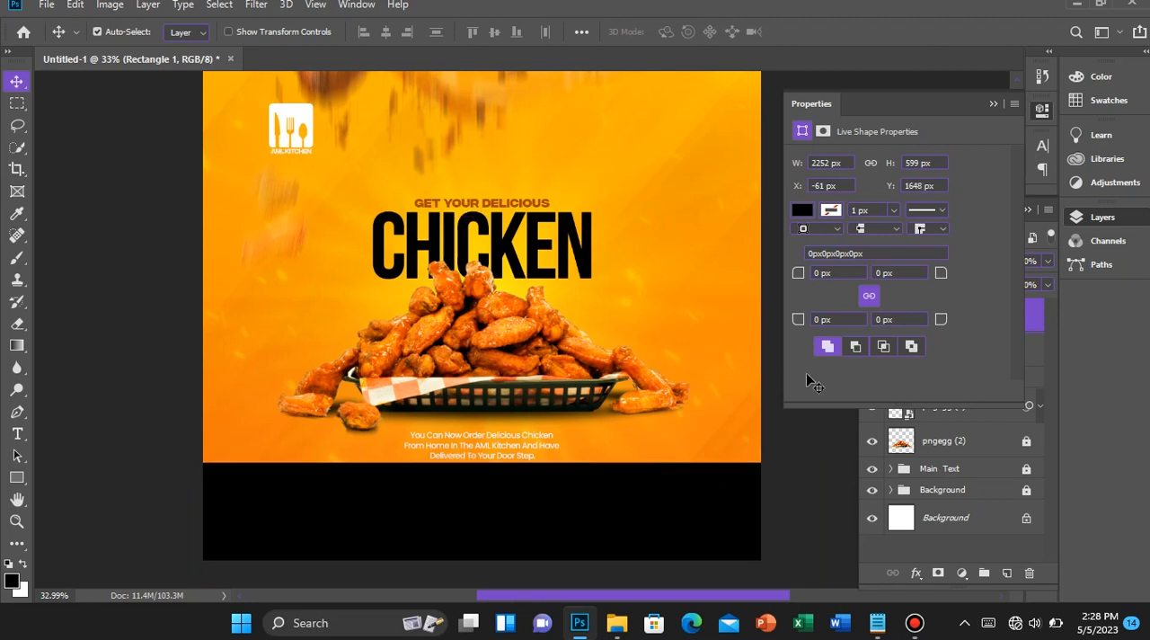
Try unlinked 450 px radii on the black rectangle's two upper corners
click(868, 297)
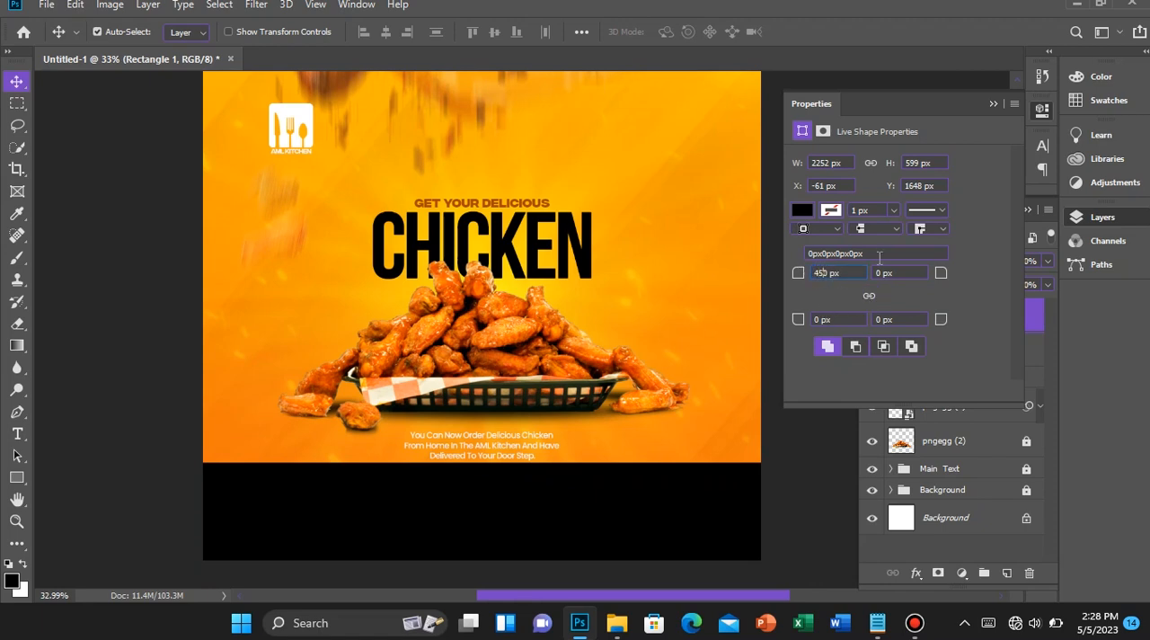
text(0)
key(Tab)
text(45)
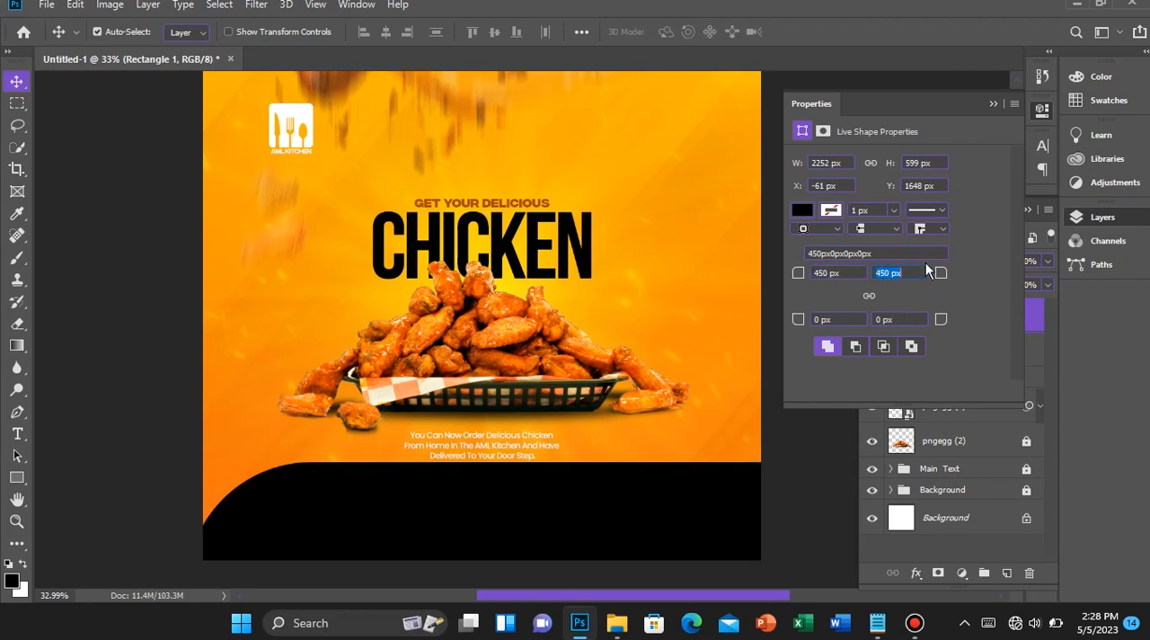
click(869, 298)
click(905, 272)
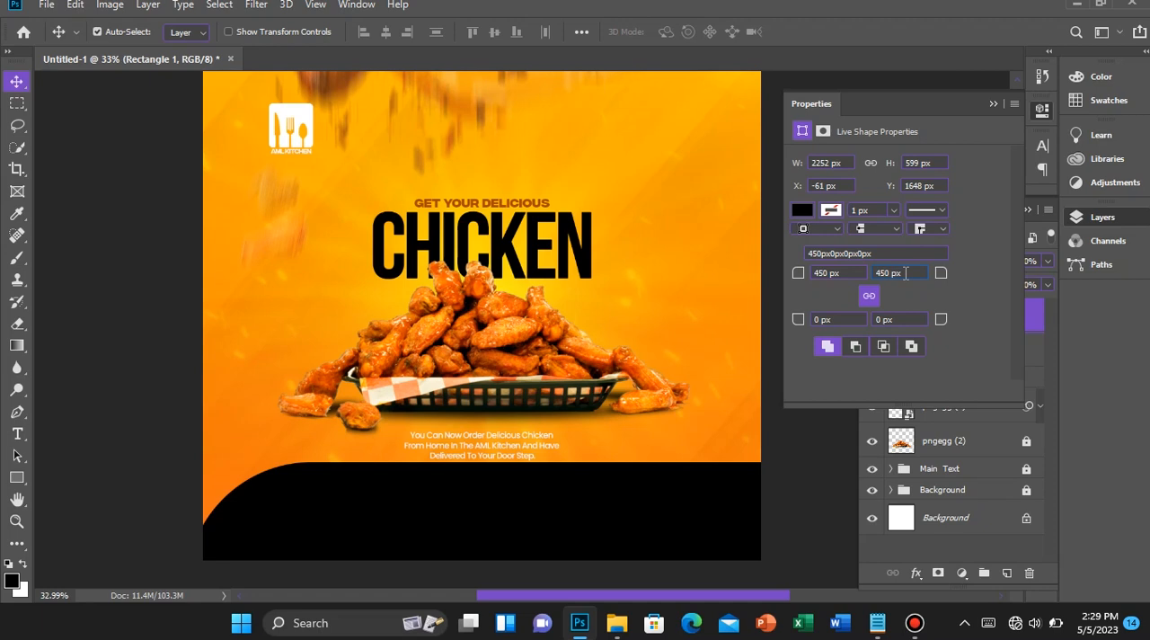
click(850, 272)
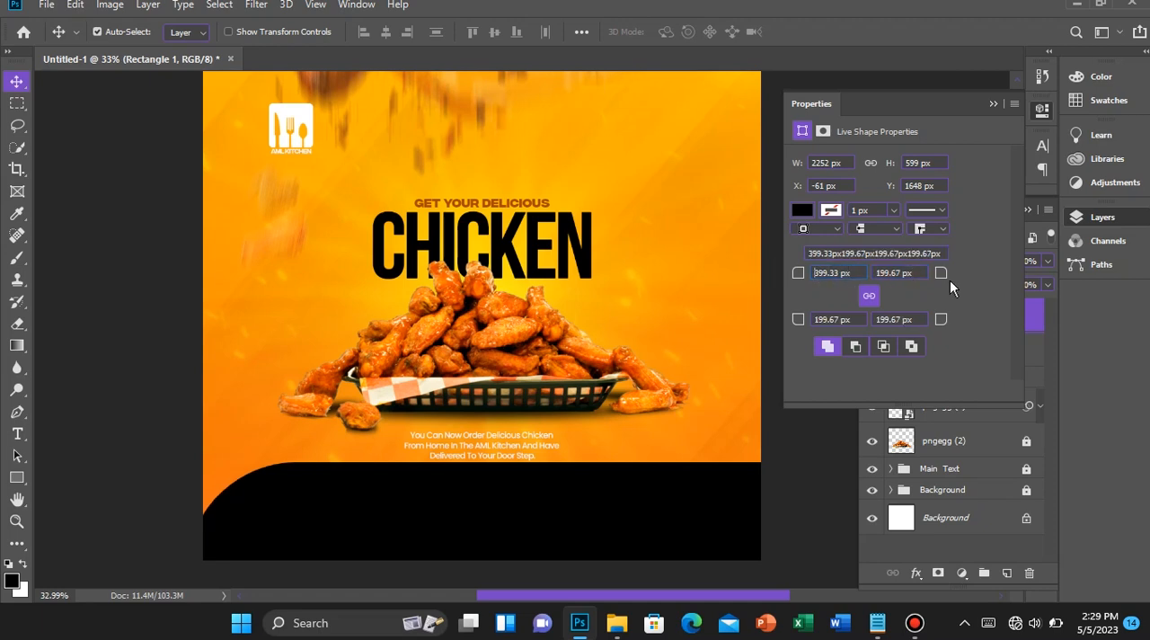
Try a 50 px radius on the black rectangle's upper-left corner
click(872, 295)
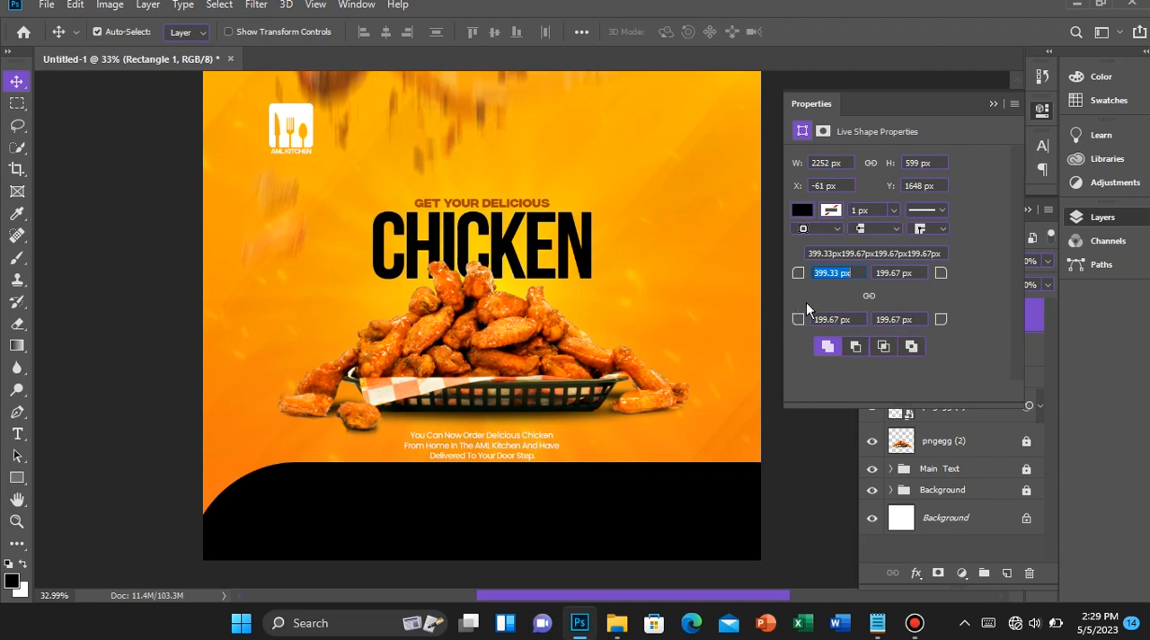
click(867, 298)
text(50)
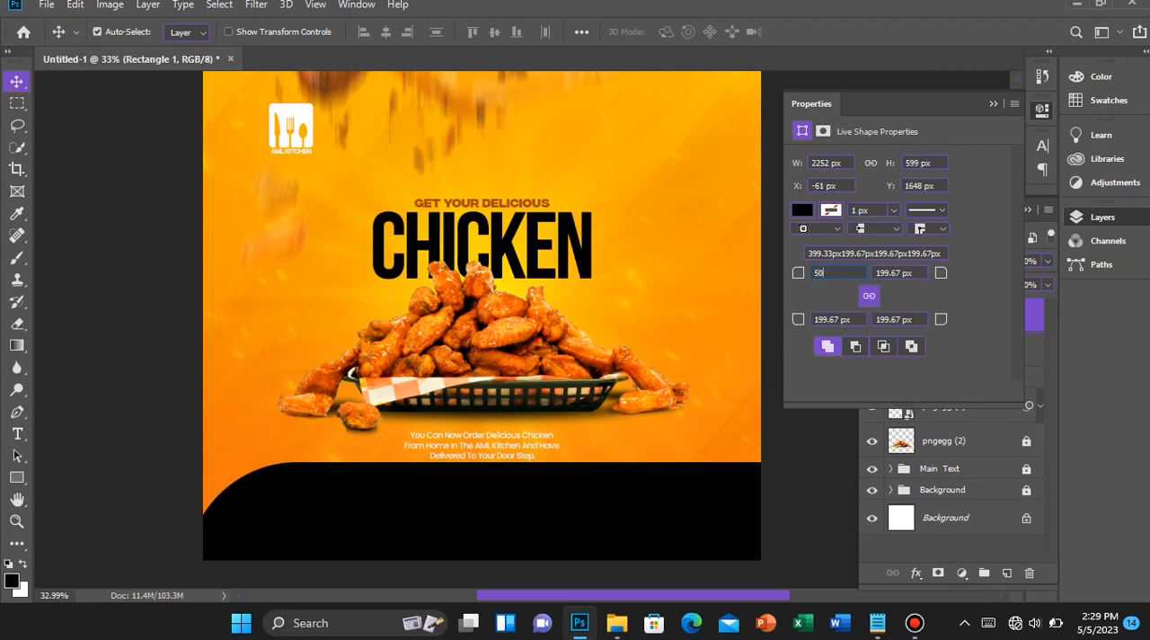
key(Return)
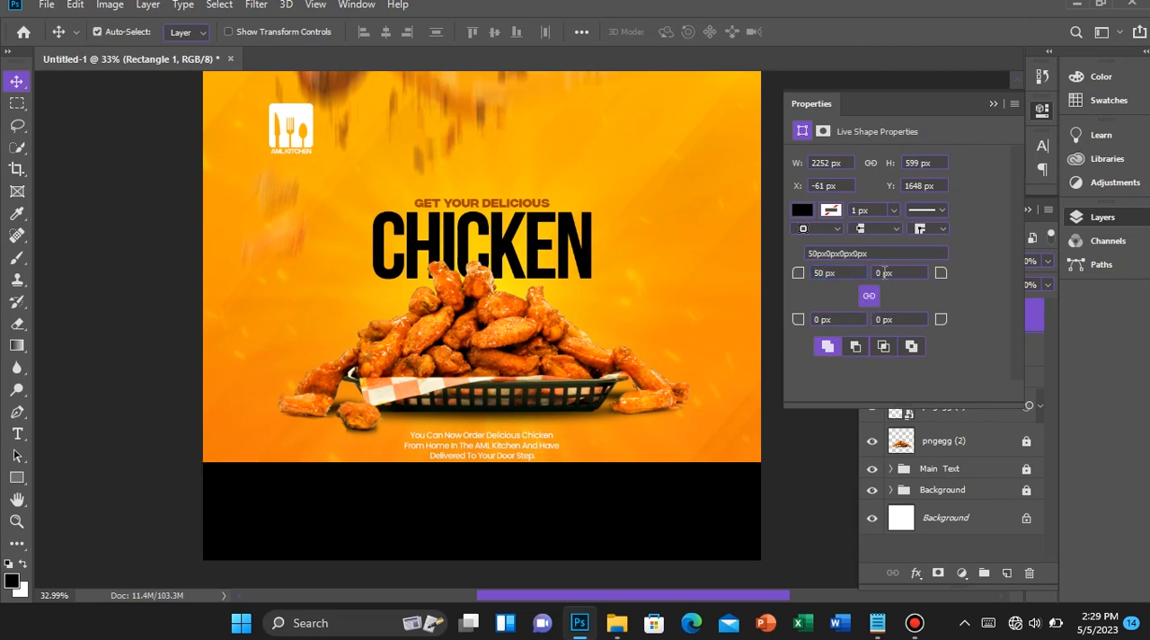
Try a linked radius of 100 px on all four corners of the black rectangle
click(814, 273)
key(Return)
click(868, 294)
text(100)
key(Return)
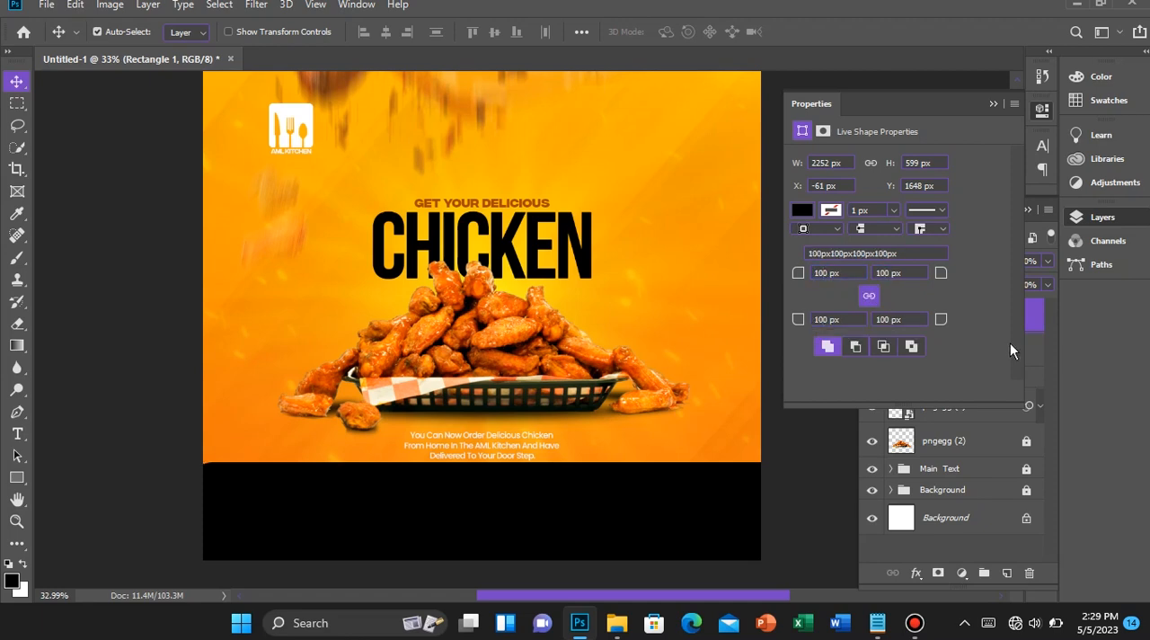
Reset all four corner radii of the black rectangle to 0 px
click(910, 320)
click(867, 295)
click(822, 279)
text(0)
key(Return)
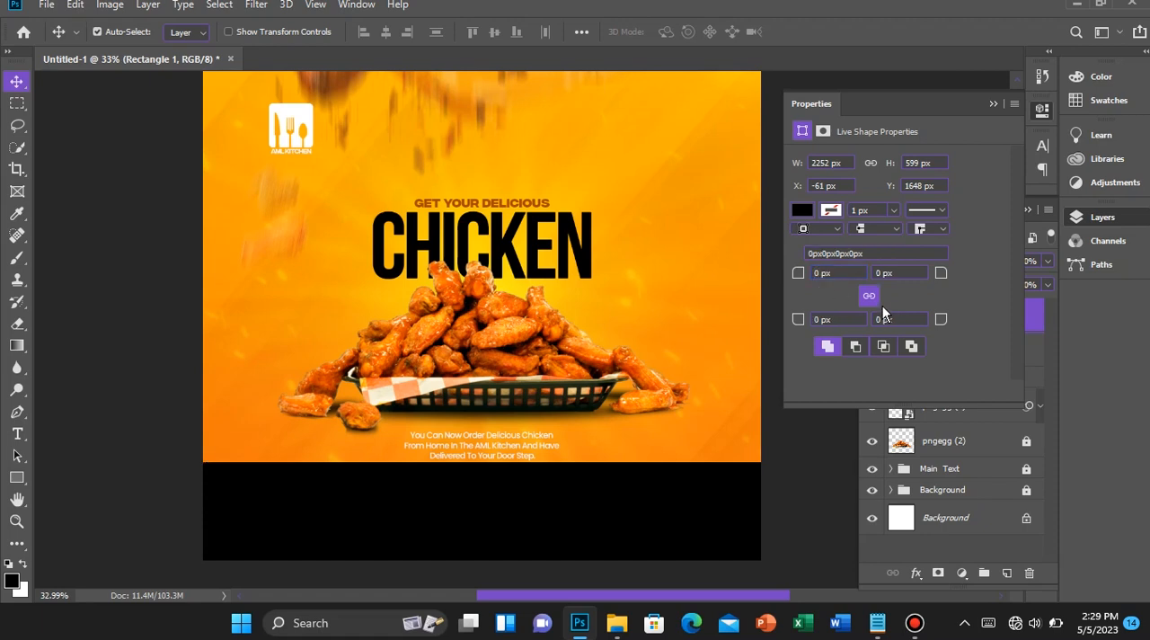
Unlink the black rectangle's corner radii and set both upper corners to 450 px
click(868, 297)
text(45)
key(BackSpace)
click(879, 273)
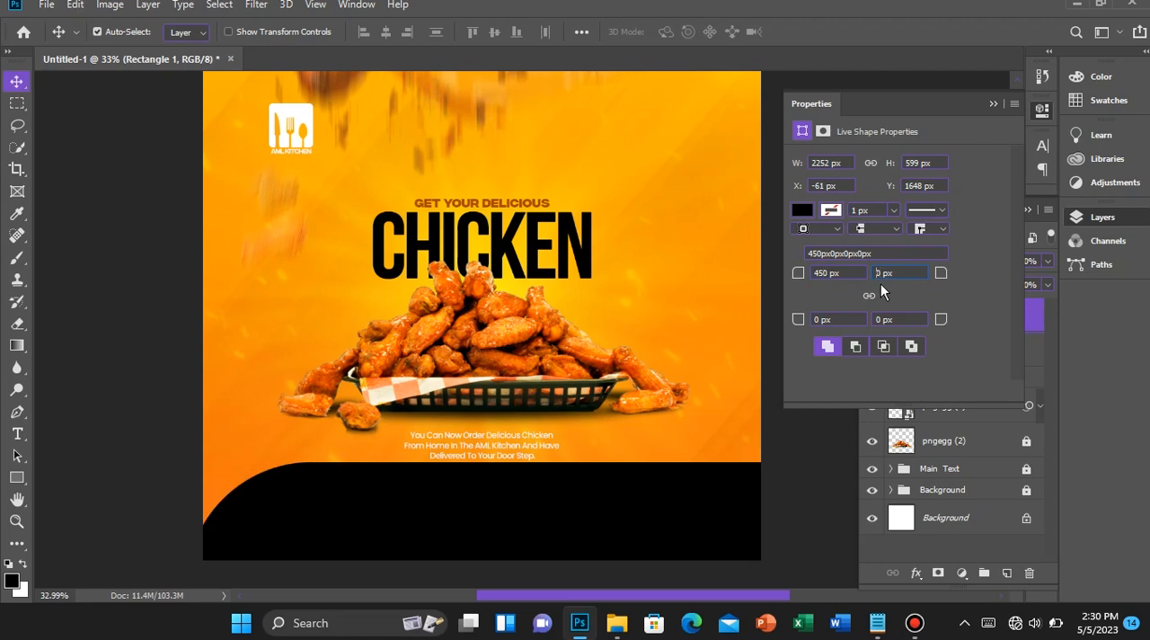
text(45)
key(Return)
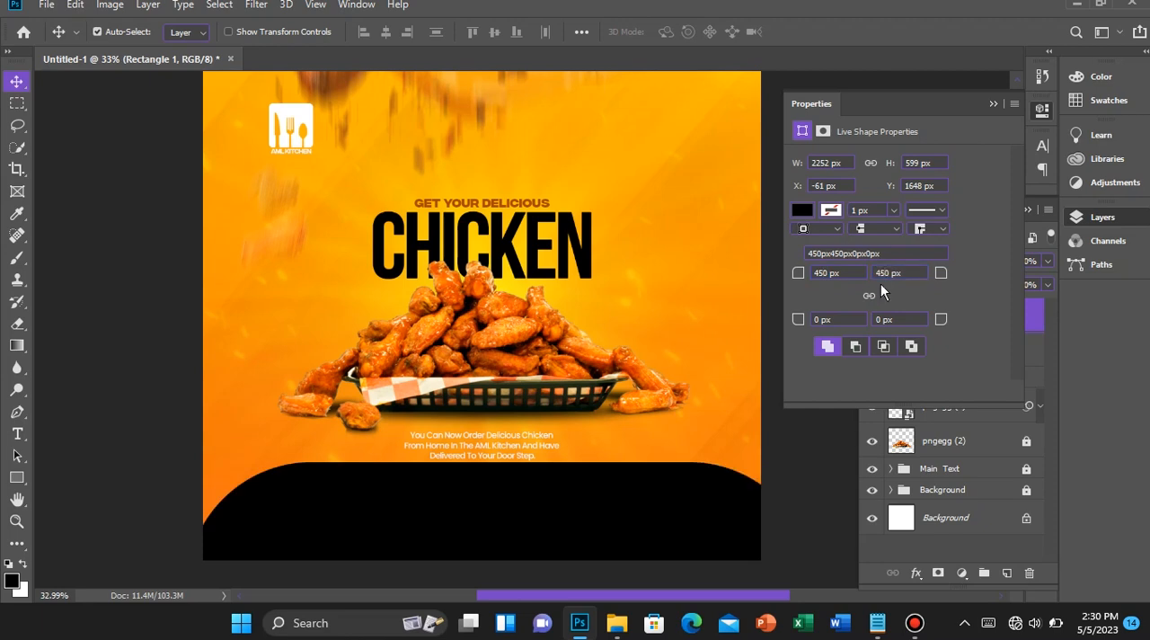
Centre the black rounded rectangle horizontally on the canvas and clear the selection
scroll(539, 508, down, 3)
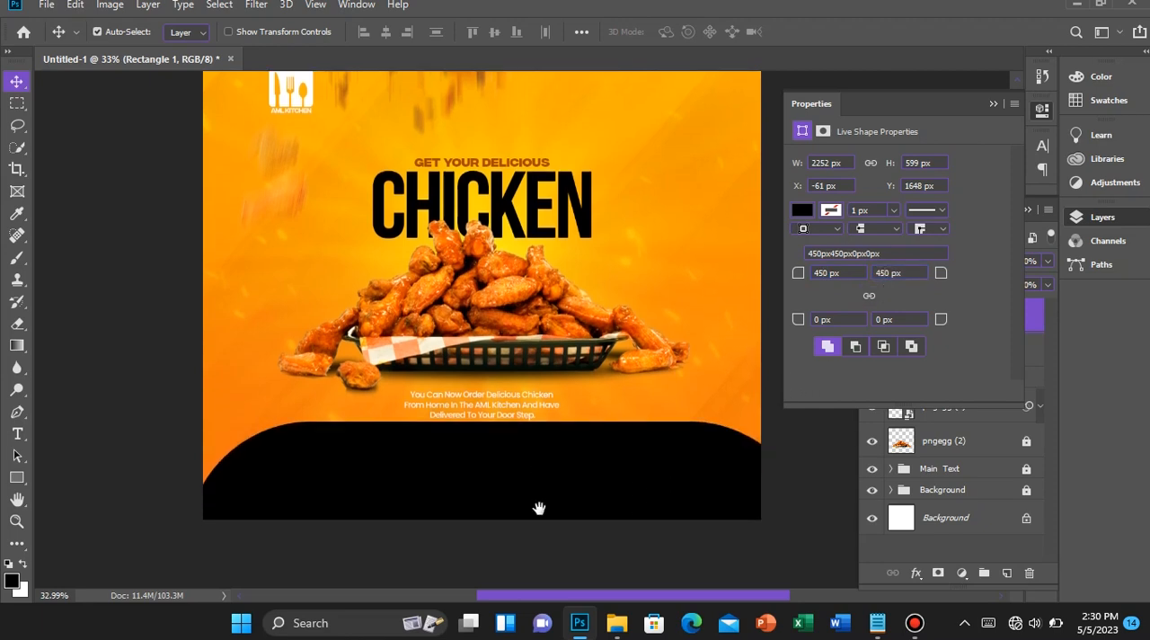
scroll(540, 515, down, 3)
key(ctrl+a)
click(388, 31)
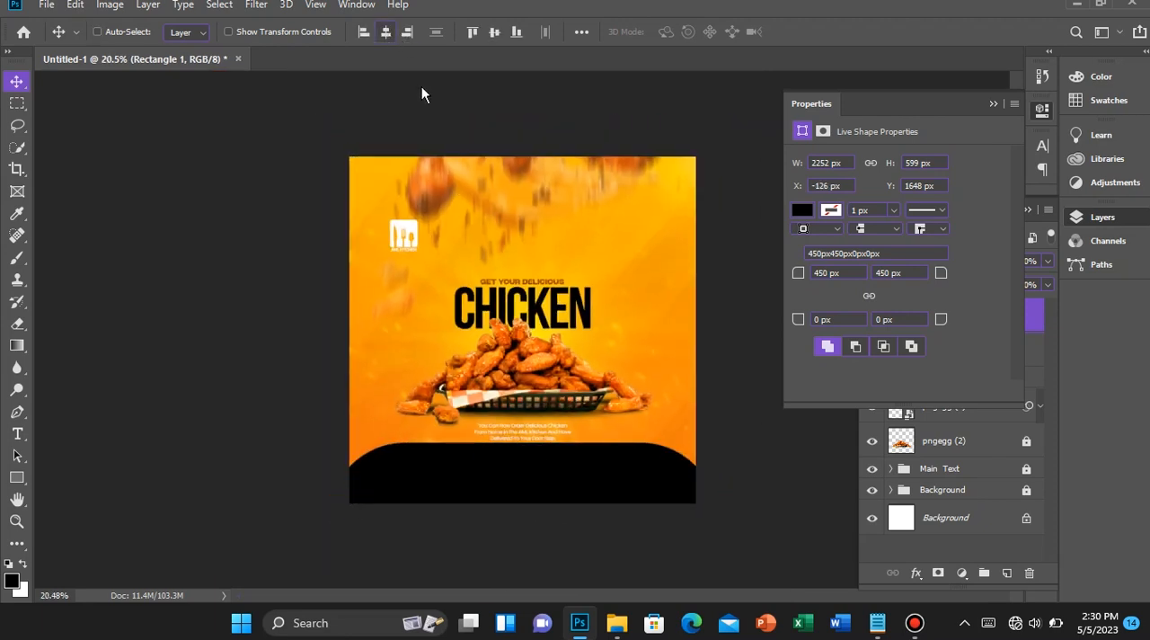
key(ctrl+d)
scroll(526, 352, up, 2)
scroll(525, 352, up, 1)
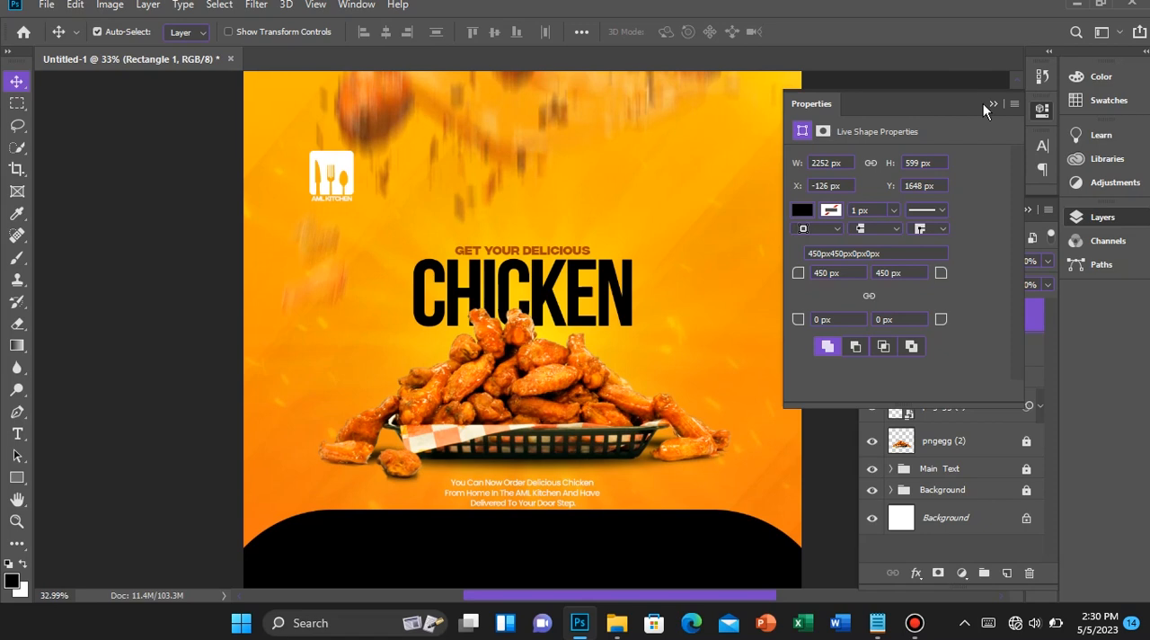
click(992, 105)
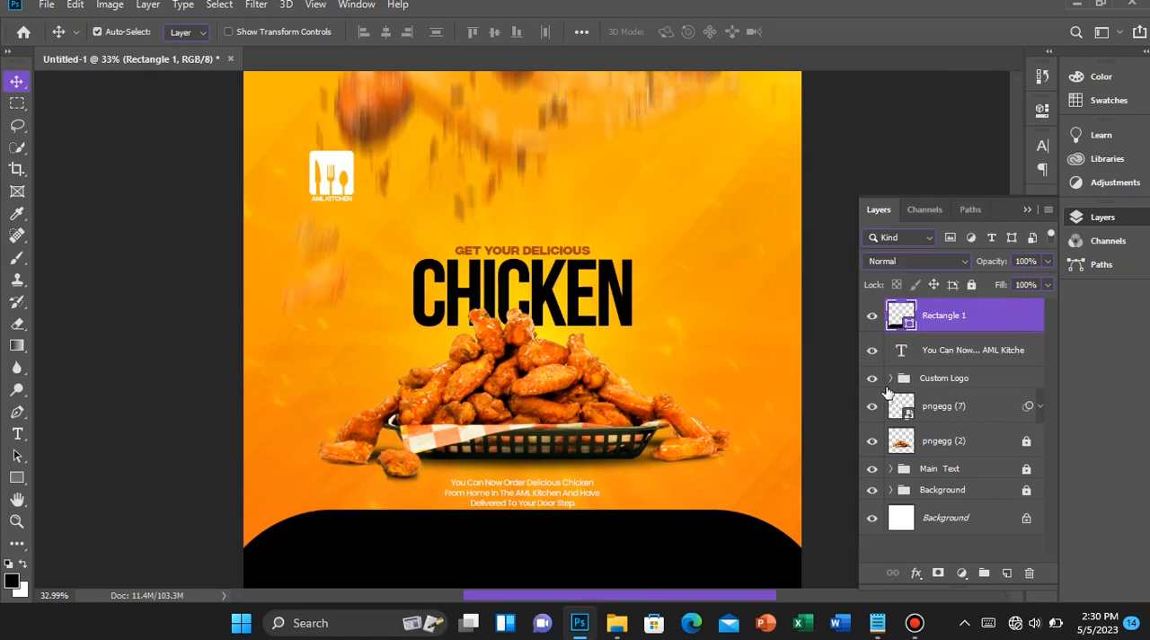
Select the delivery text below the basket and tighten its leading to 5.17 pt
right_click(515, 488)
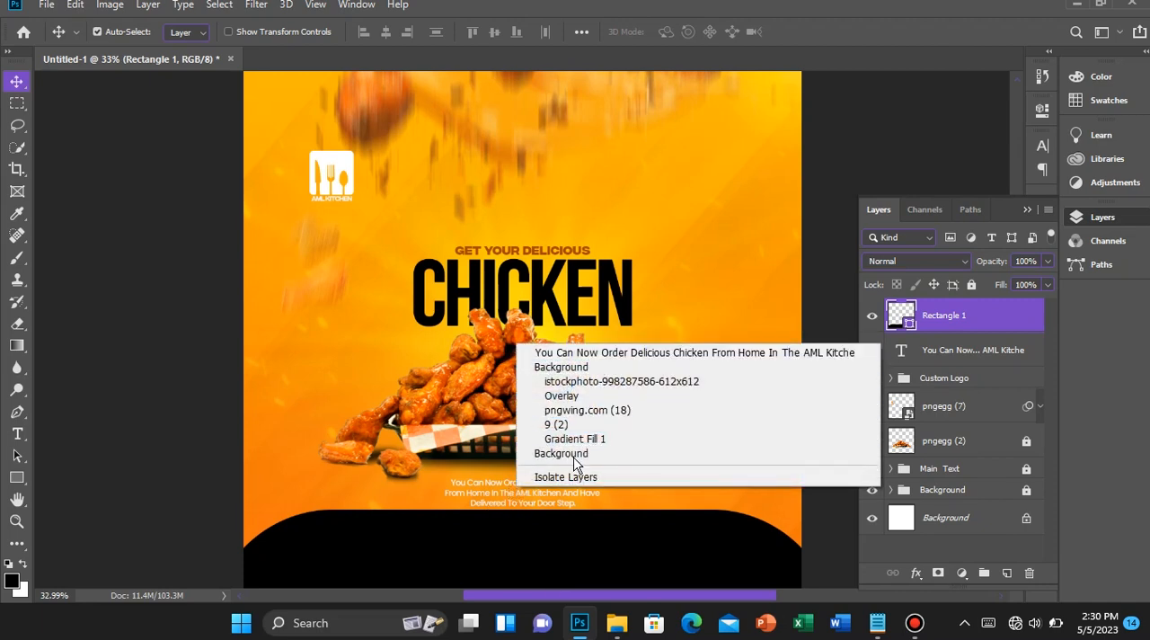
click(575, 352)
scroll(508, 524, up, 2)
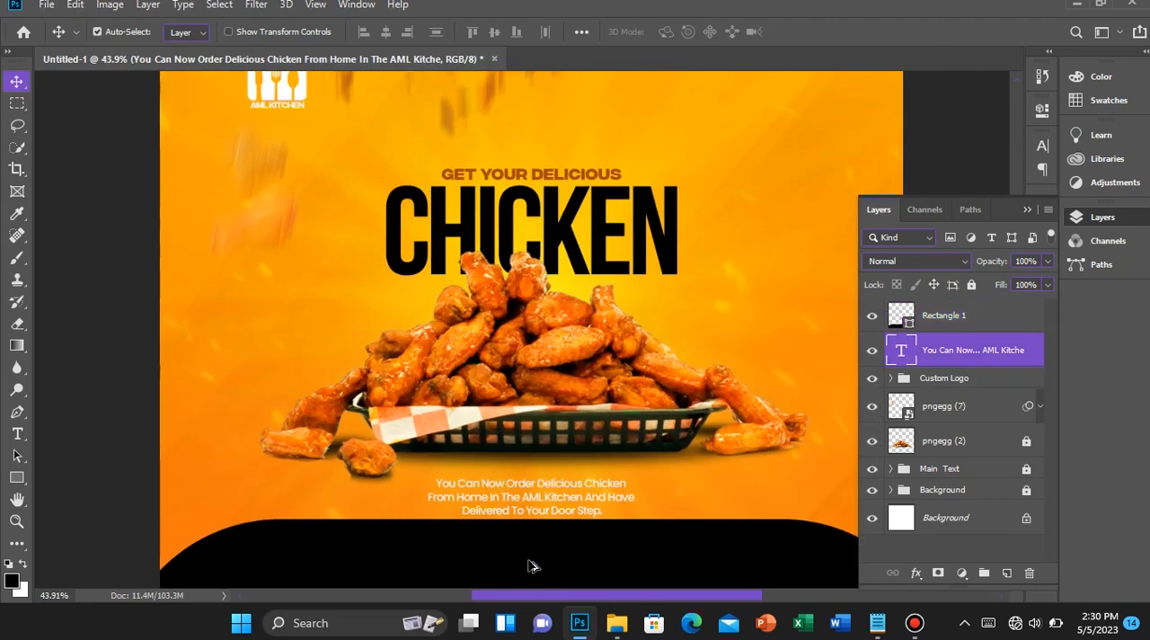
key(t)
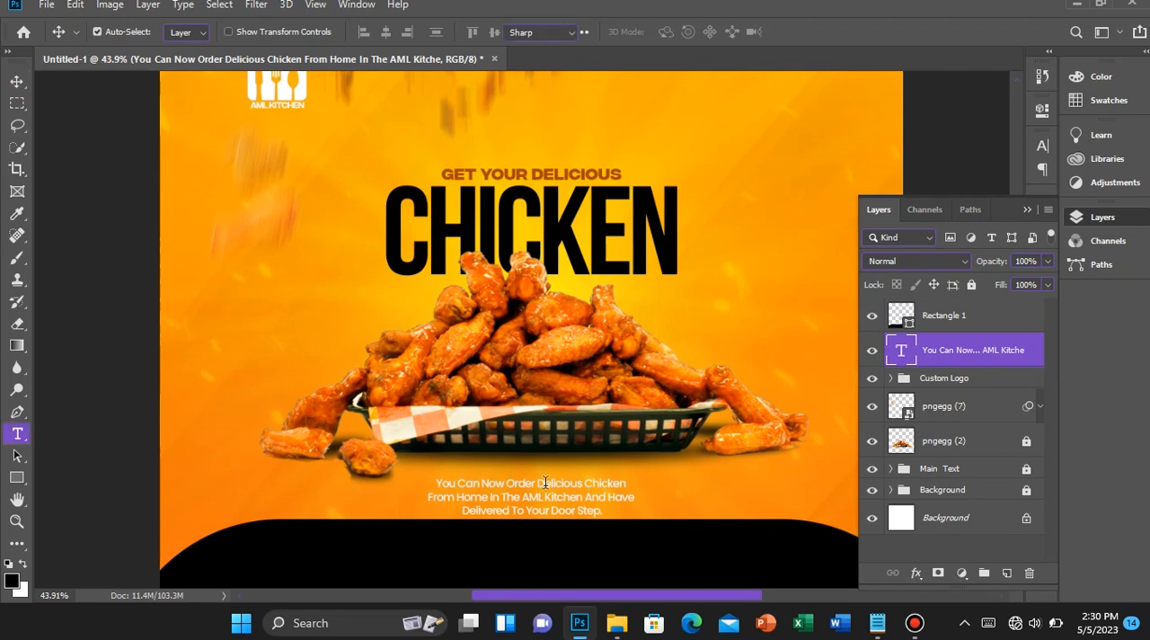
click(543, 503)
key(ctrl+a)
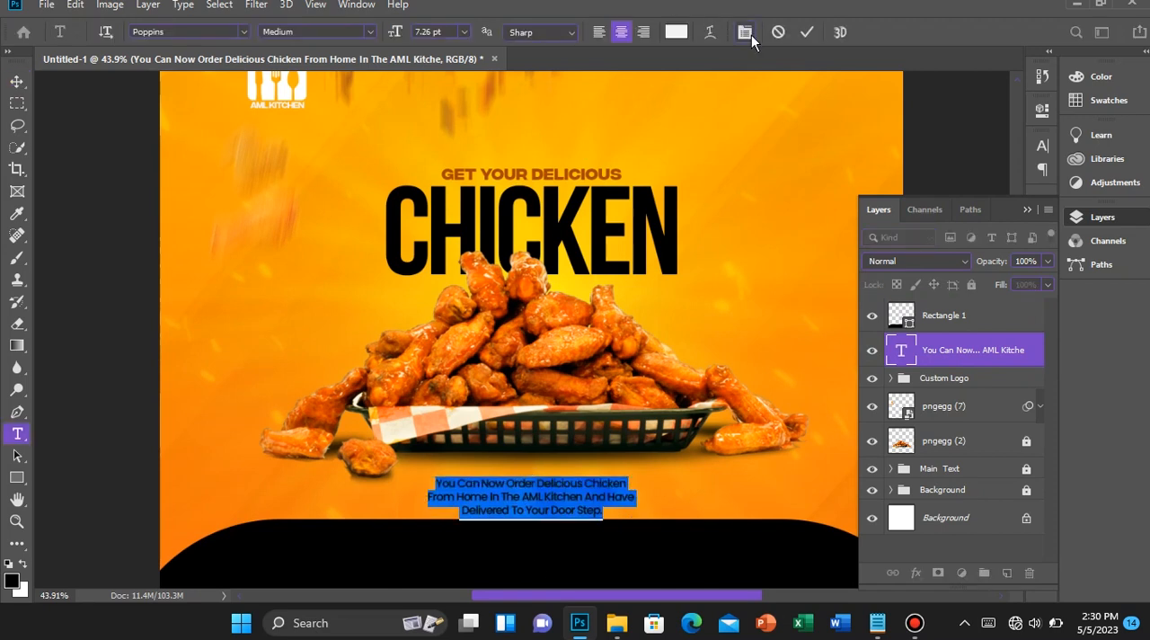
click(749, 33)
drag(947, 191, 940, 192)
click(809, 32)
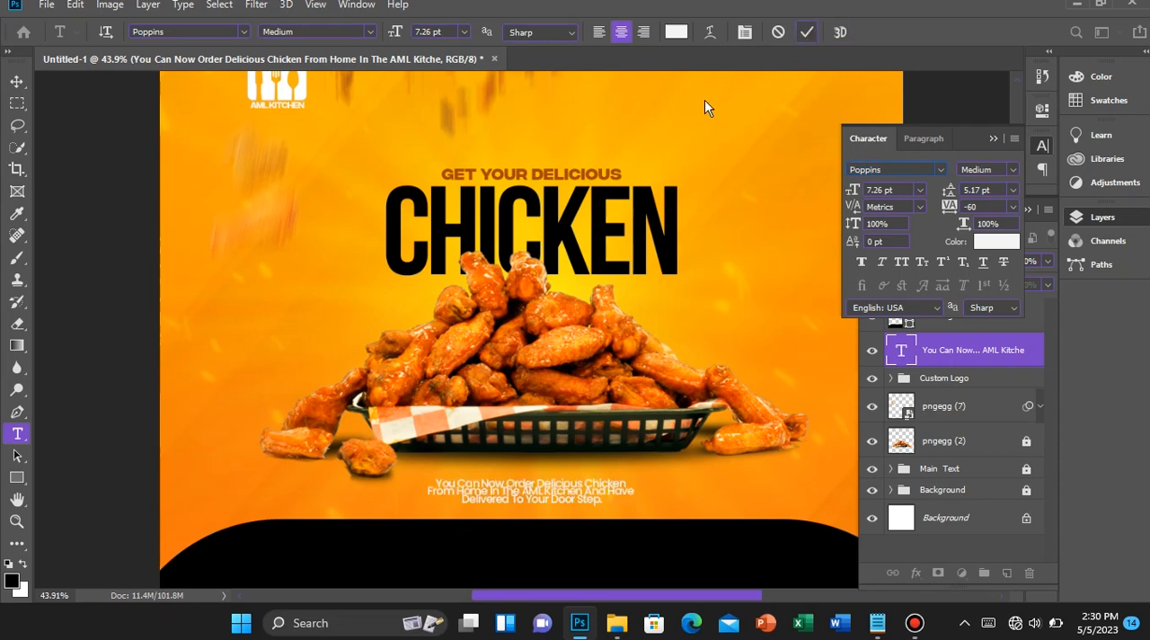
Nudge the delivery text up, away from the black footer shape and closer to the basket
key(v)
key(shift+Up)
key(shift+Up)
key(shift+Up)
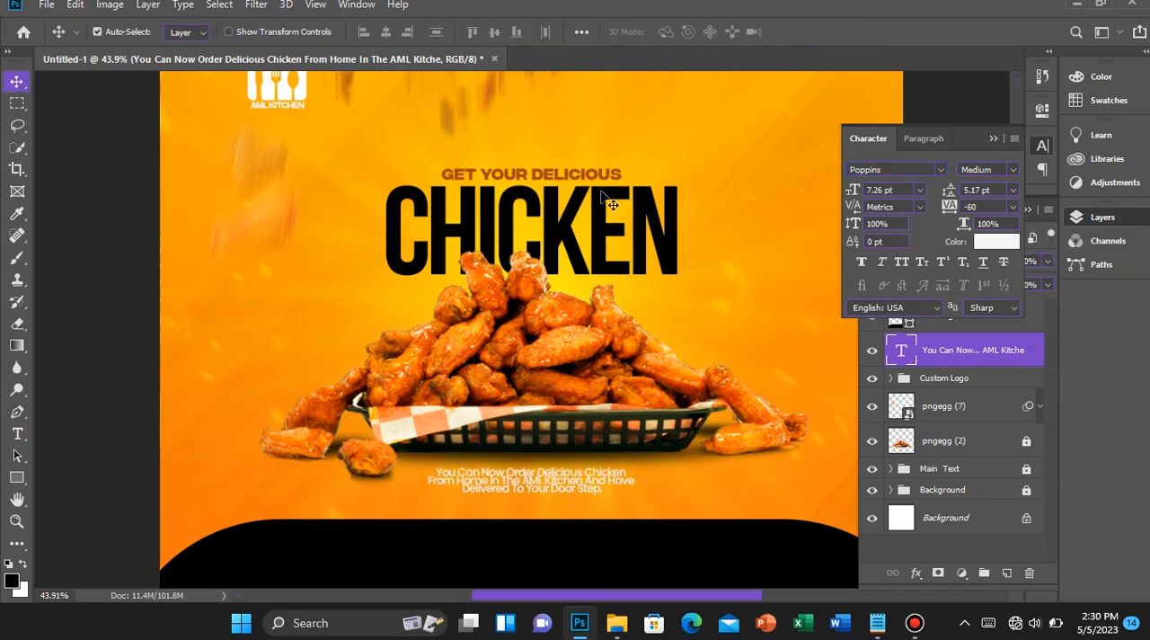
Set the leading of the whole delivery text to 6.17 pt
key(t)
click(589, 473)
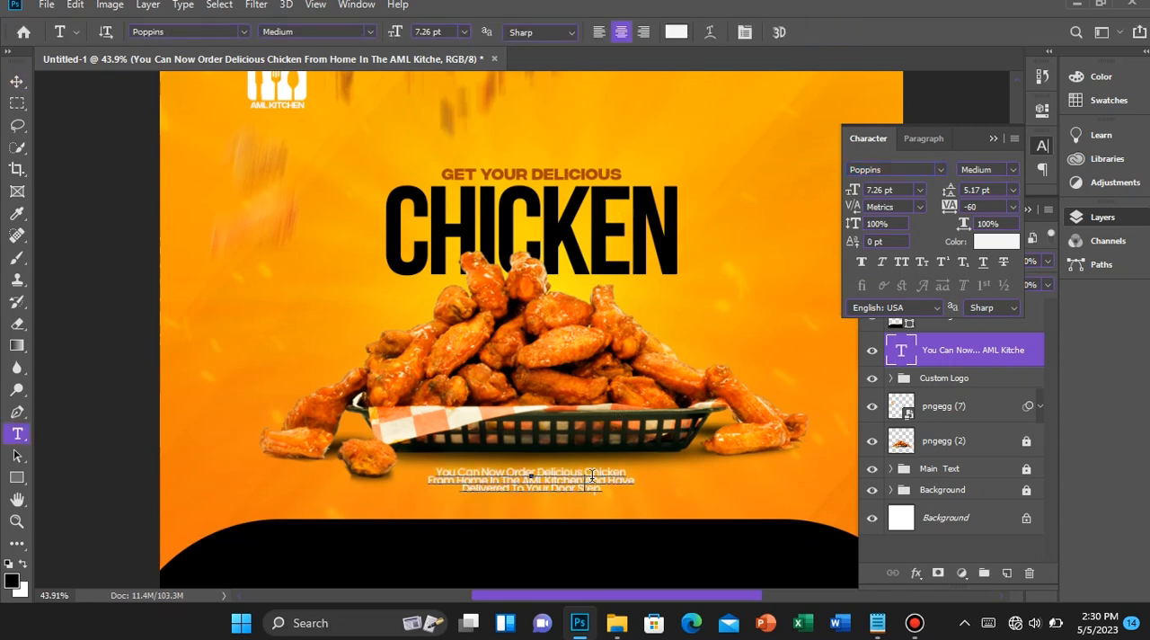
key(ctrl+a)
drag(948, 190, 942, 191)
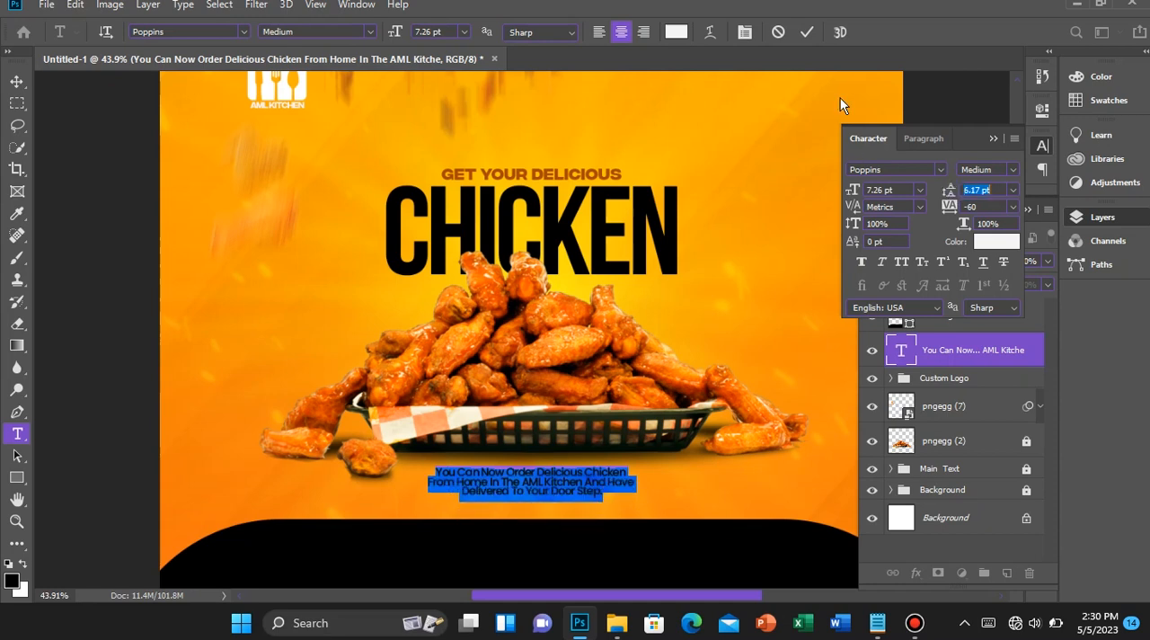
click(807, 32)
key(v)
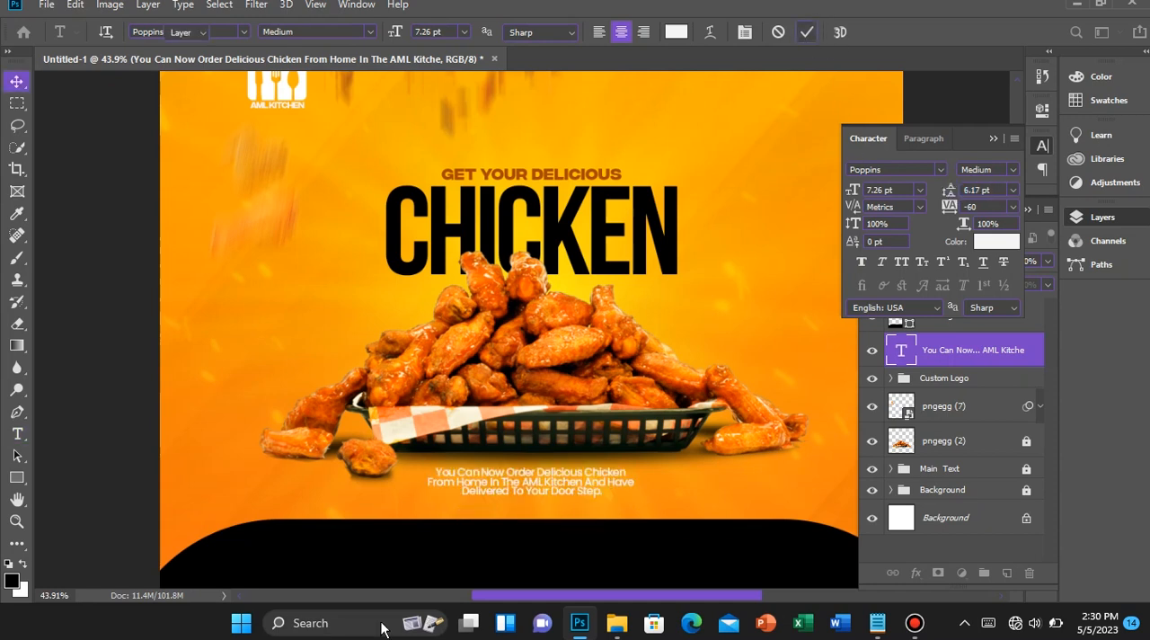
Centre the delivery text horizontally on the canvas
scroll(431, 550, down, 2)
key(ctrl+a)
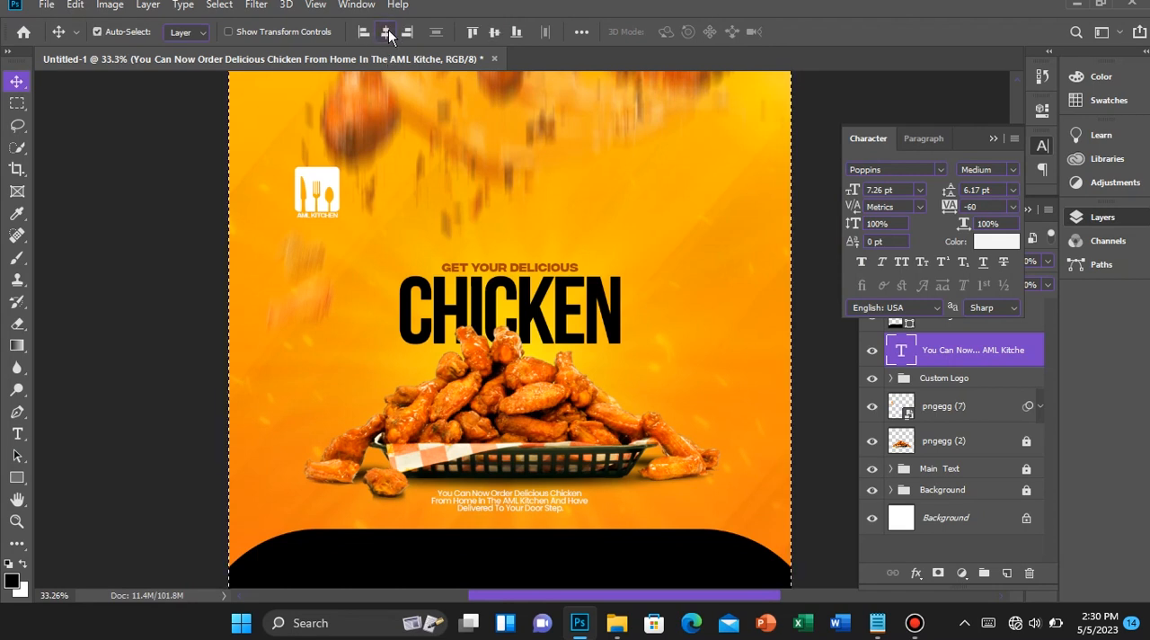
scroll(510, 314, down, 2)
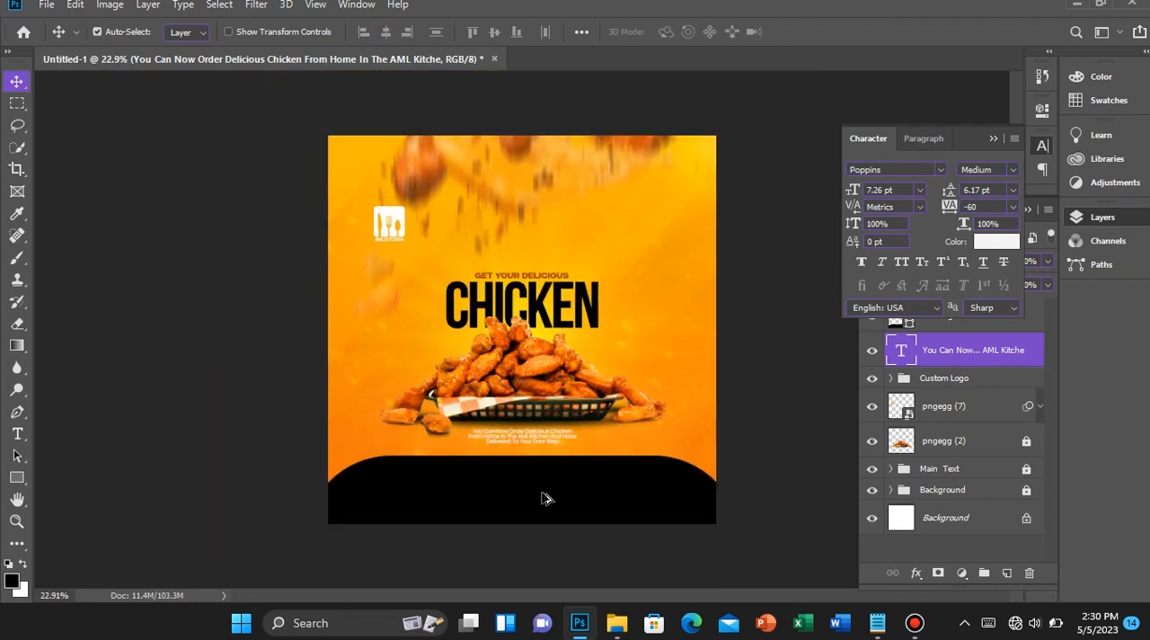
Change the fill colour of the rounded footer shape to a84700
ctrl+click(543, 505)
click(993, 138)
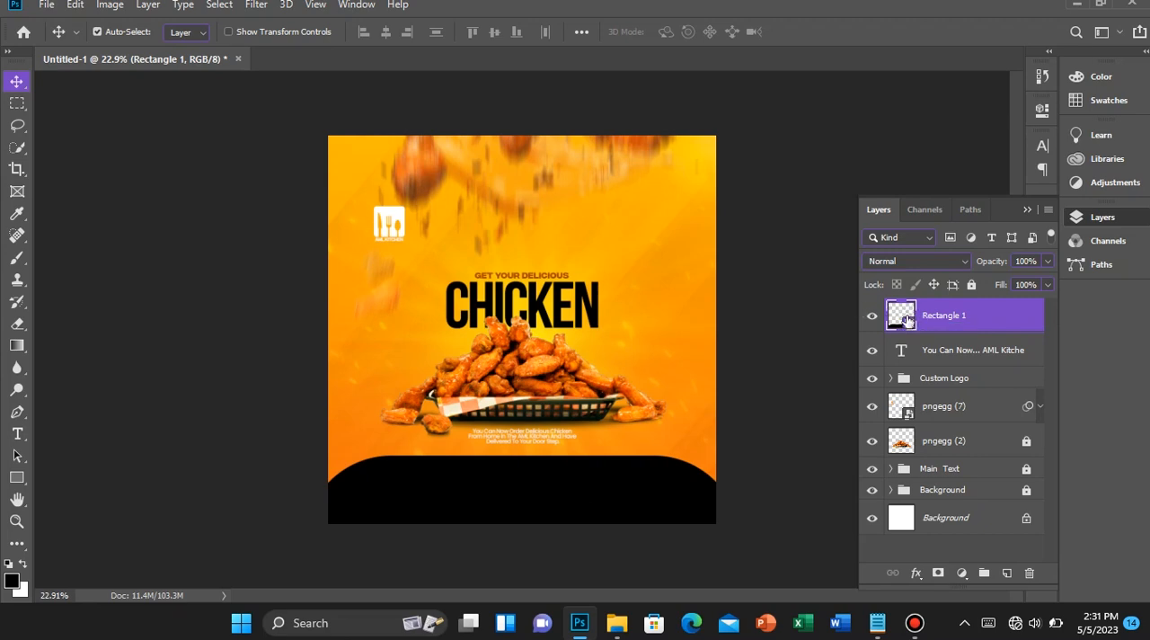
right_click(989, 317)
key(Escape)
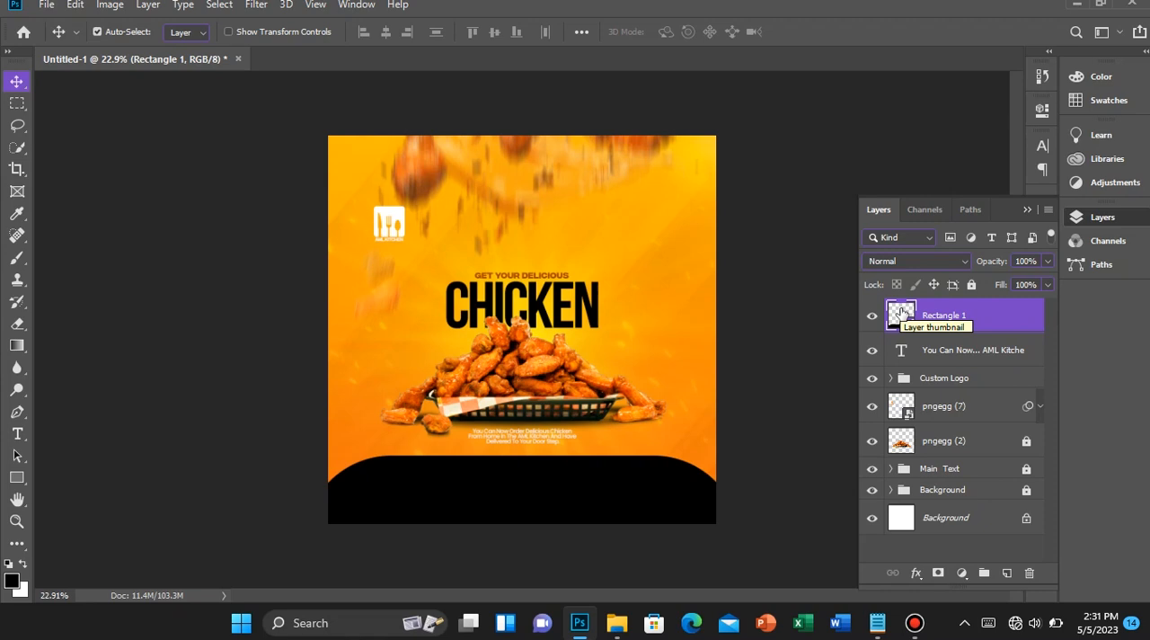
double_click(906, 317)
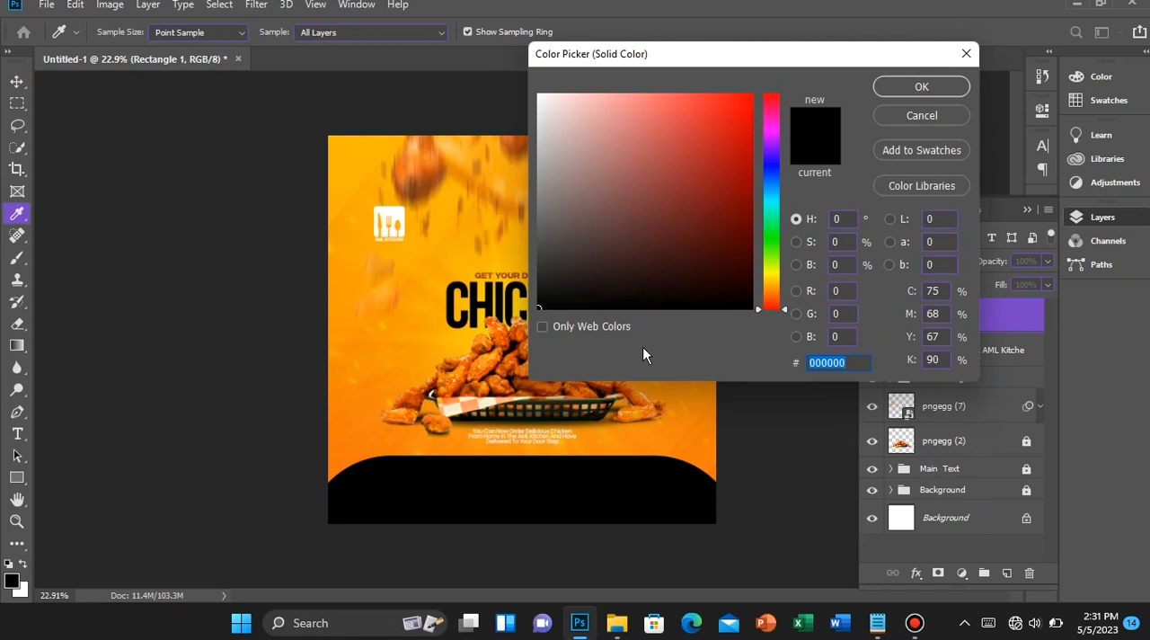
text(18)
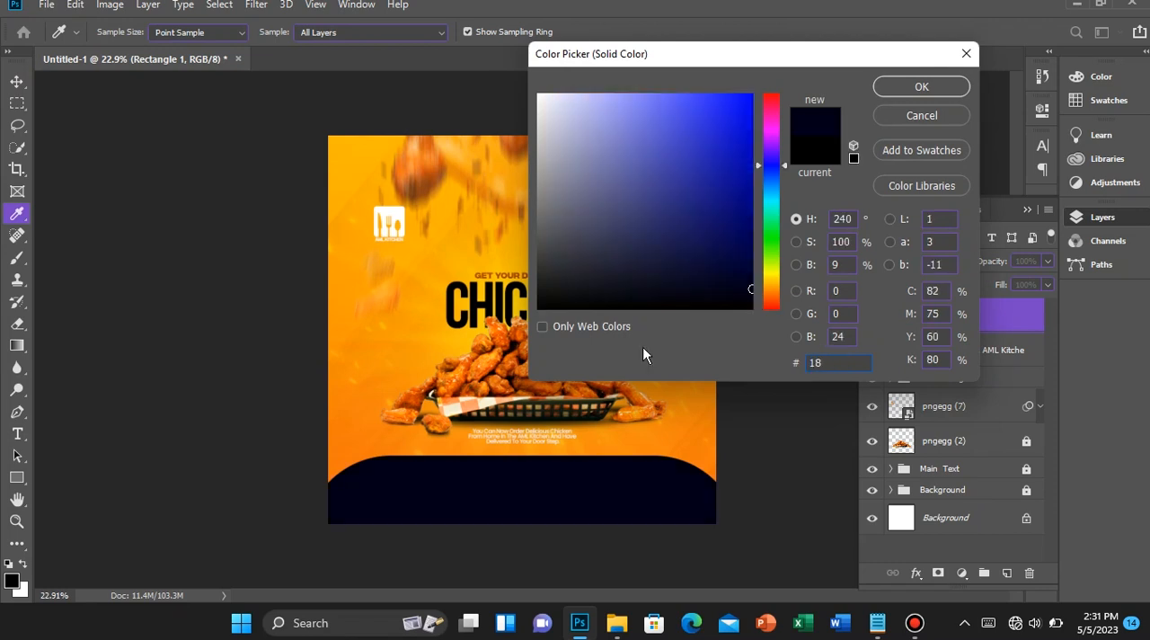
text(47)
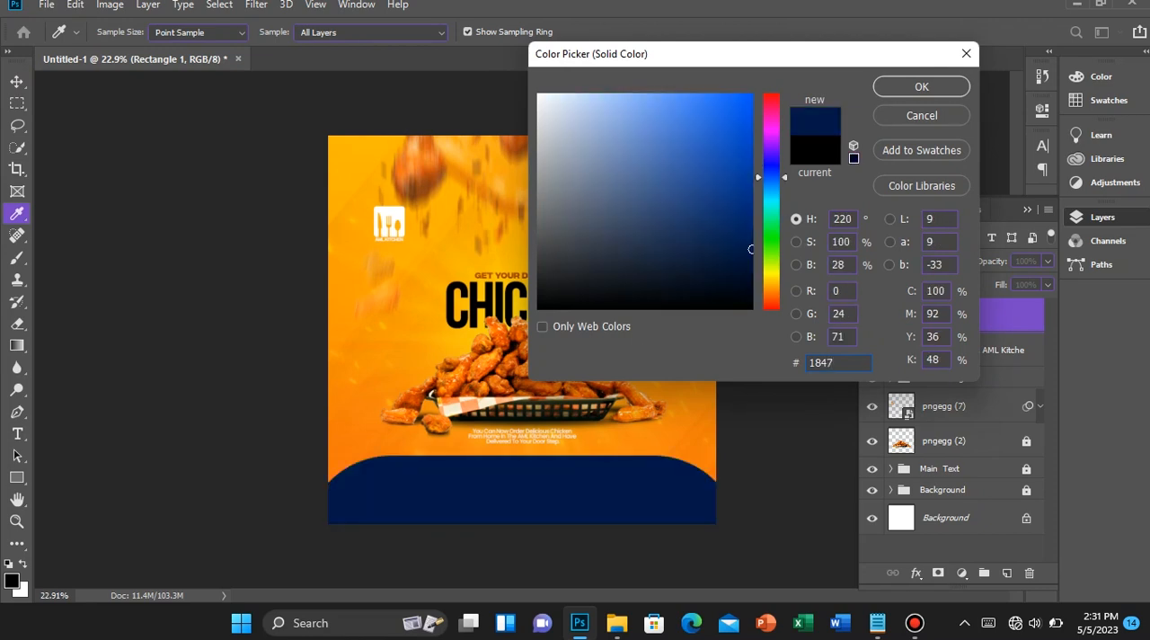
text(00)
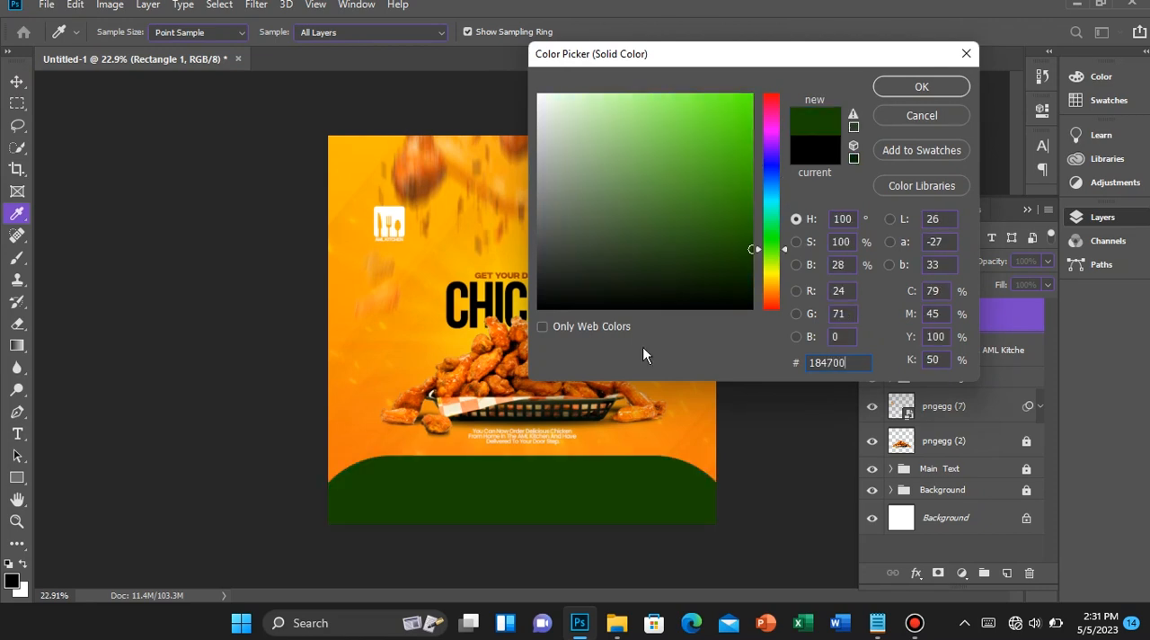
key(BackSpace)
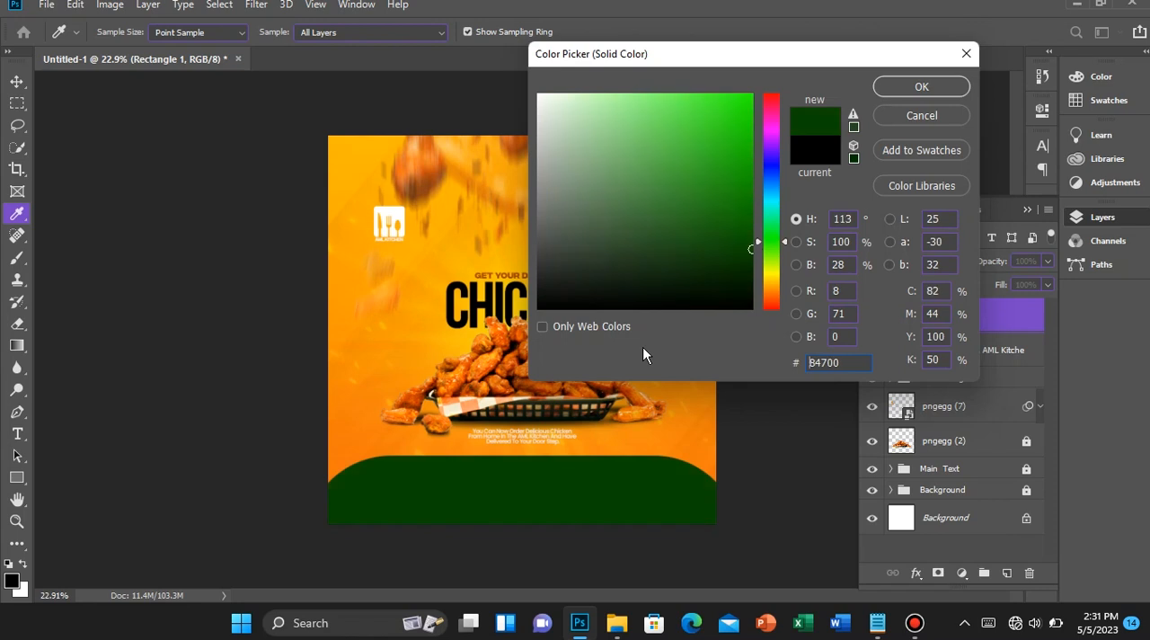
text(a)
key(Return)
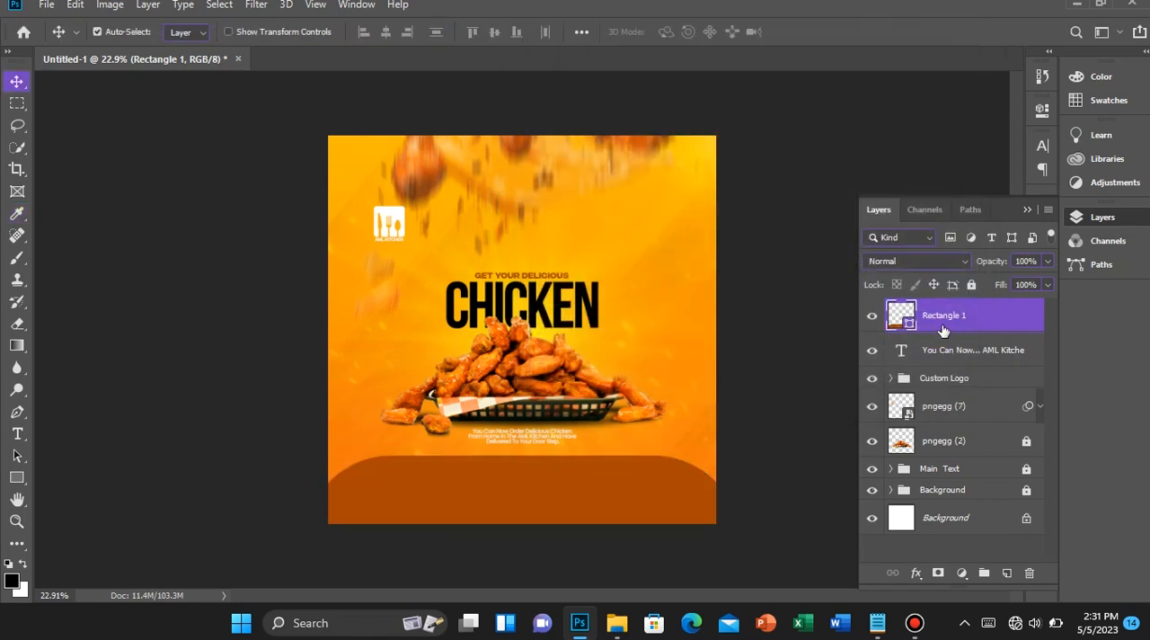
Duplicate the rounded footer shape, with the copy's layer beneath the original and shifted slightly upward
key(ctrl+j)
drag(943, 330, 951, 371)
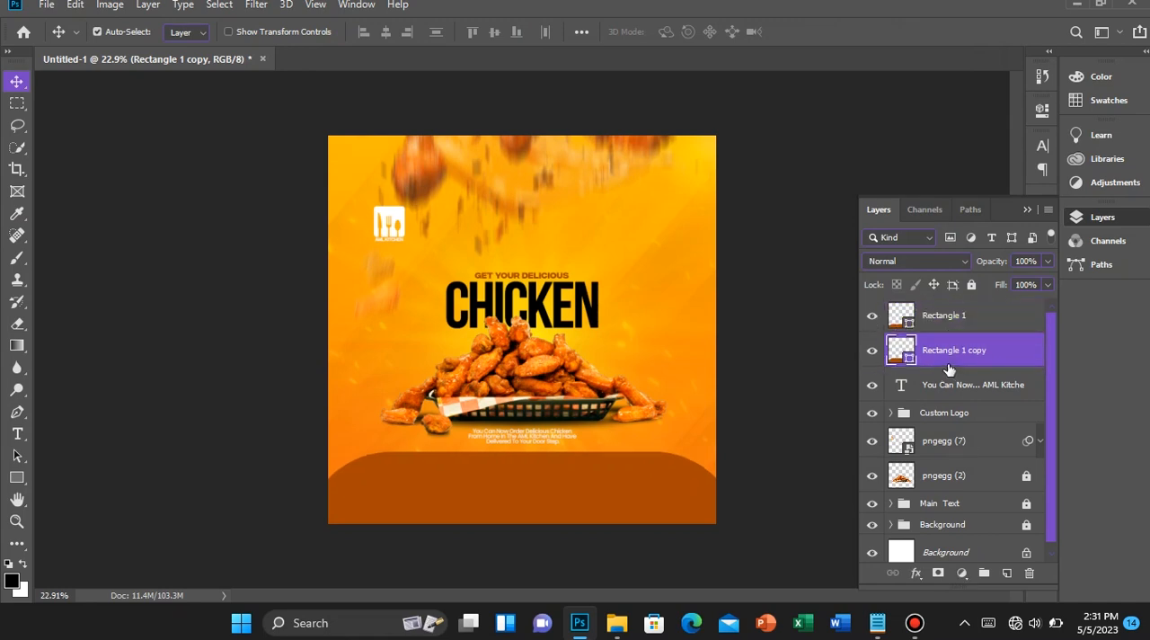
Change the fill colour of the duplicated footer shape to feb900 as a yellow edge
double_click(903, 348)
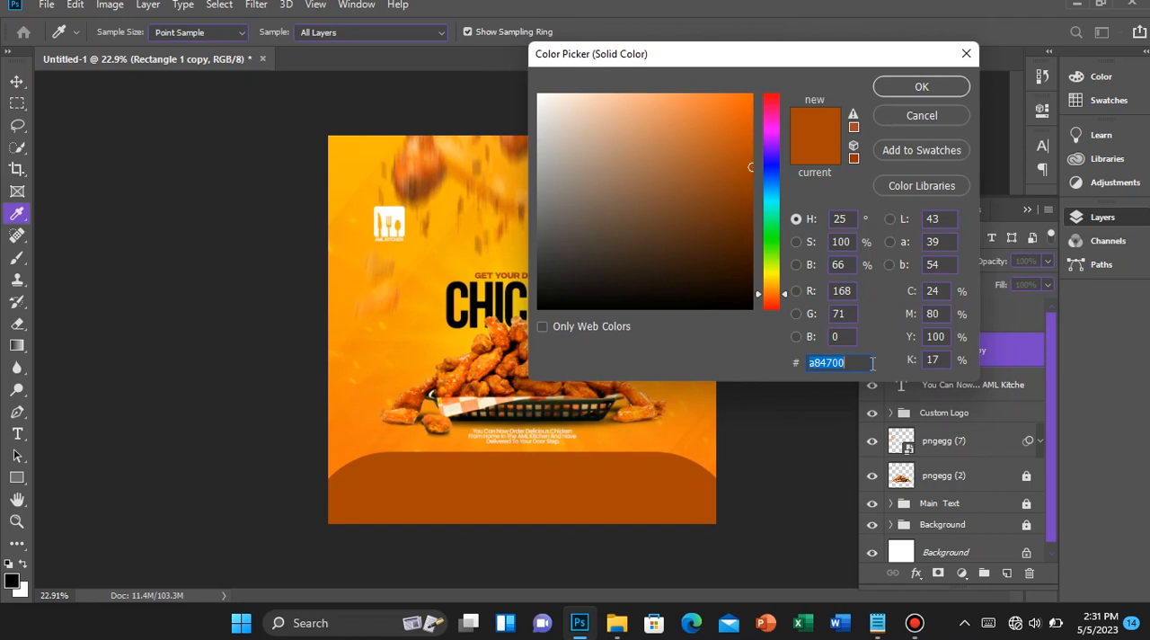
text(fe)
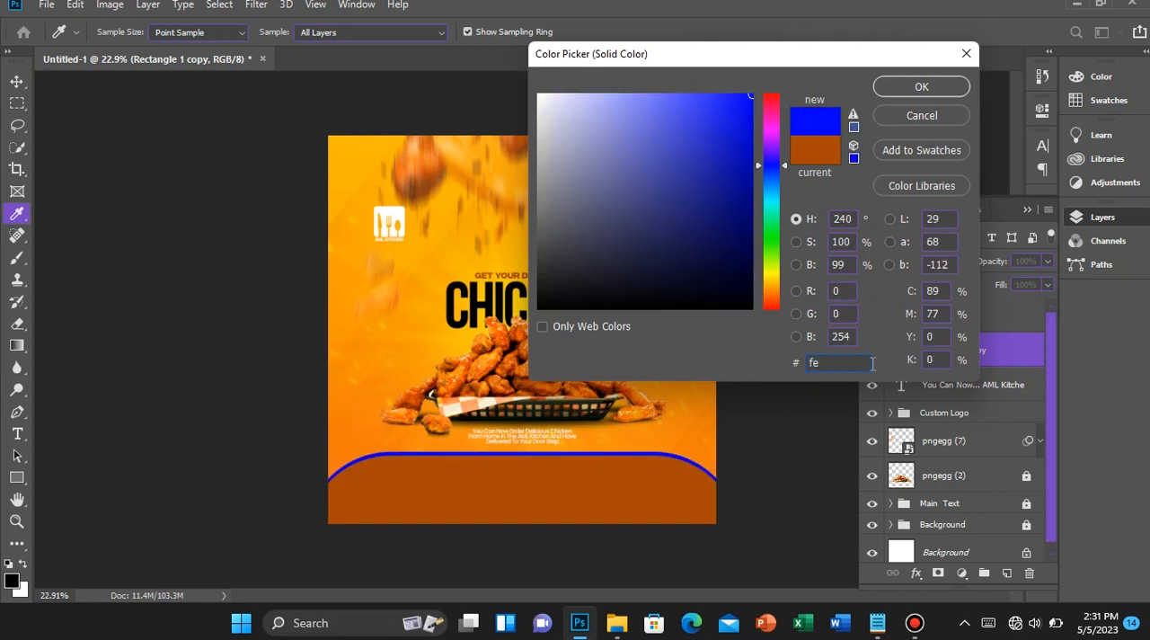
text(b9)
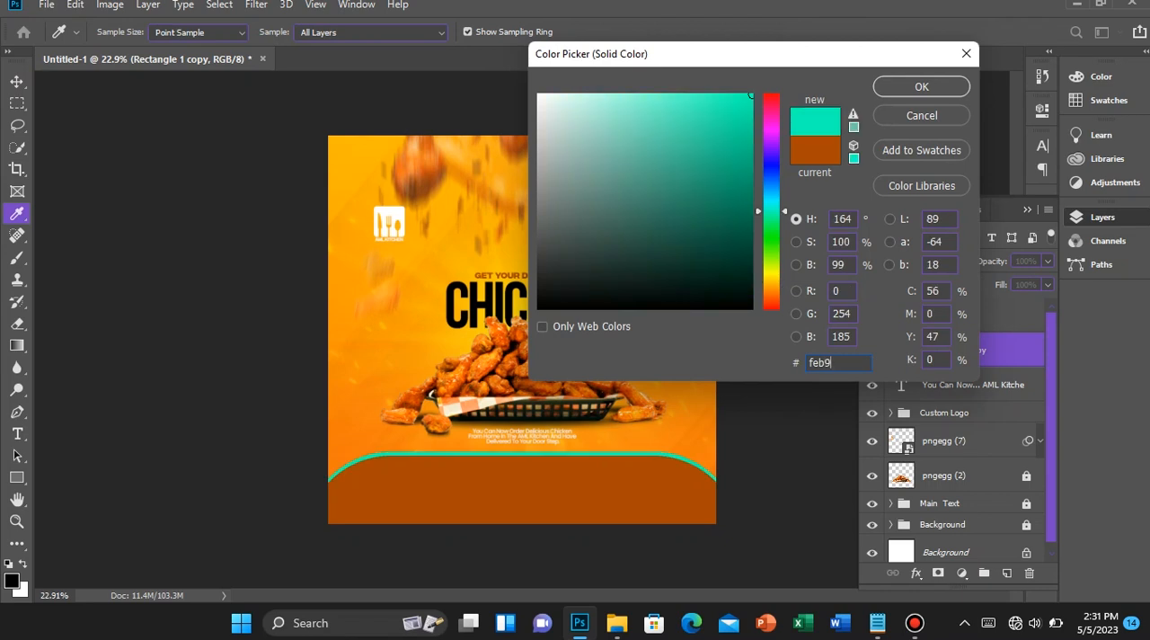
text(0)
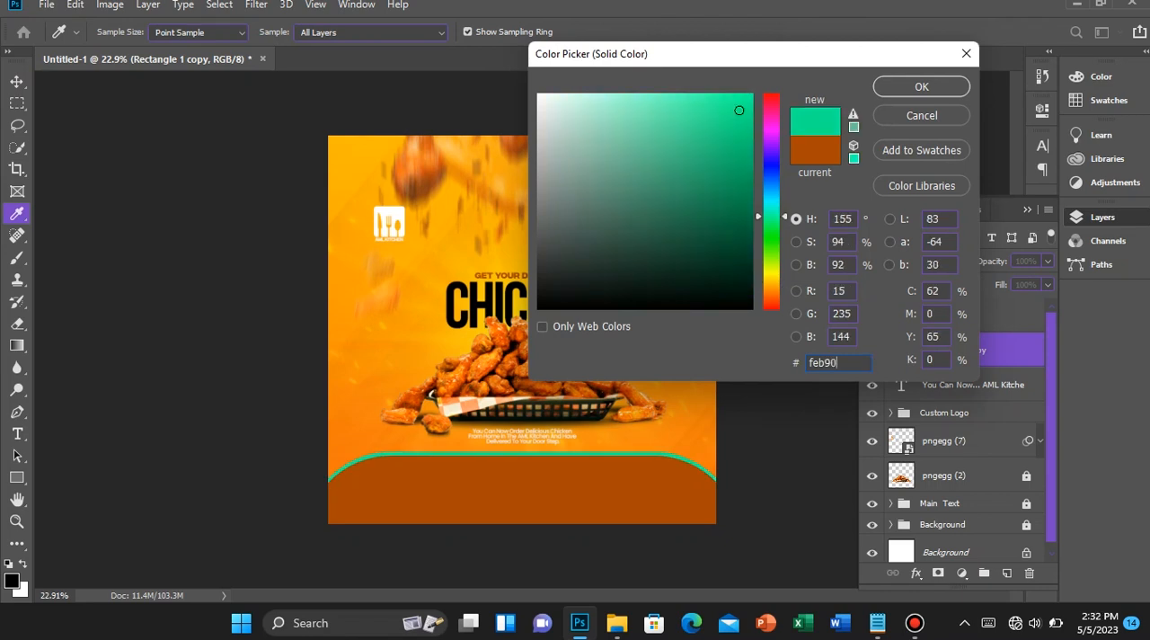
text(0)
key(Return)
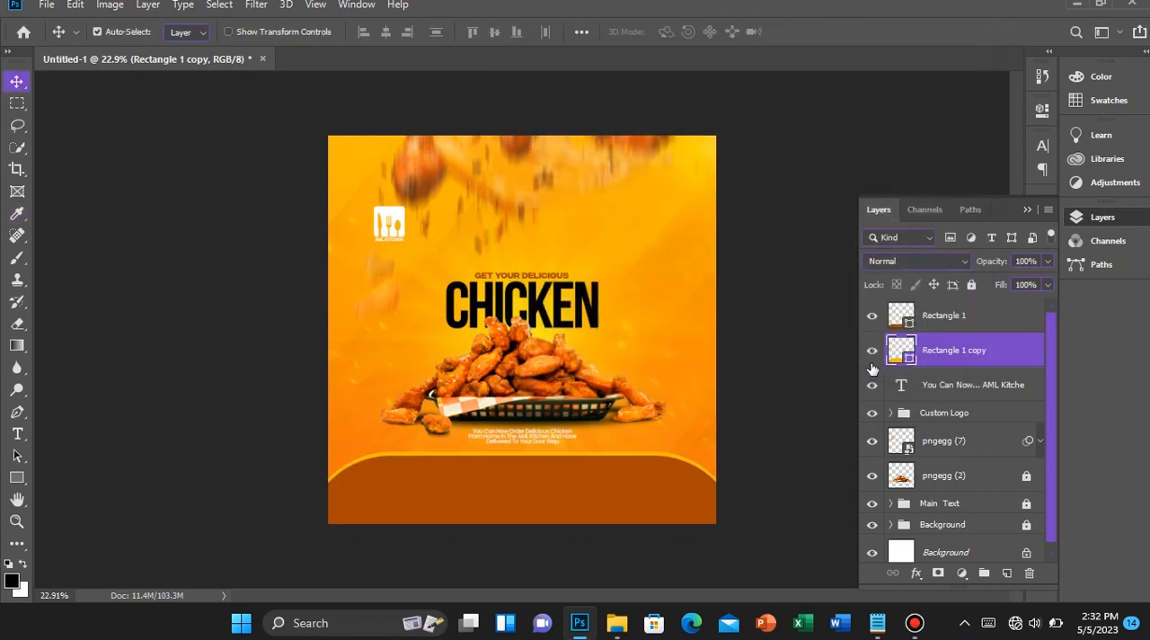
Group the original footer shape and its yellow copy into one layer group
scroll(552, 488, up, 3)
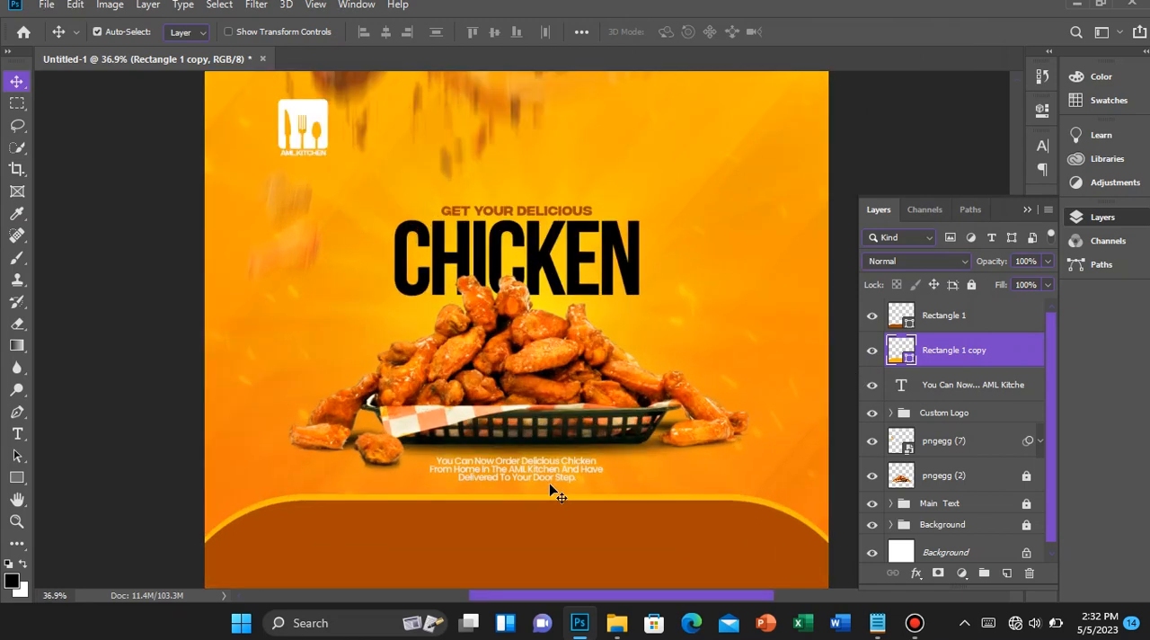
scroll(549, 485, up, 2)
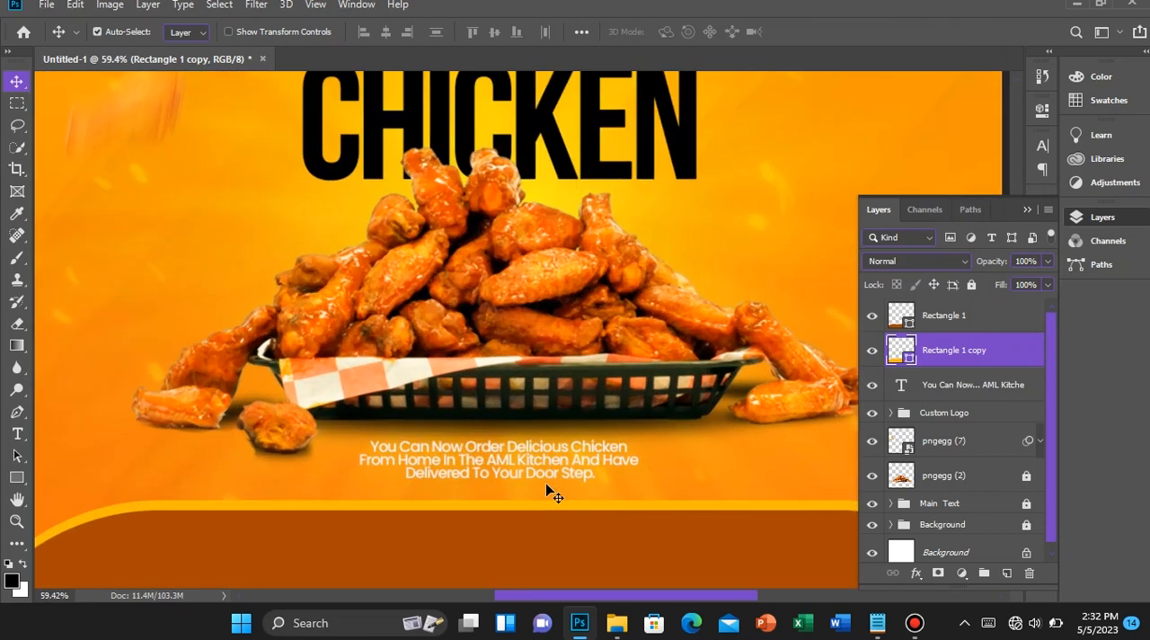
scroll(433, 501, down, 5)
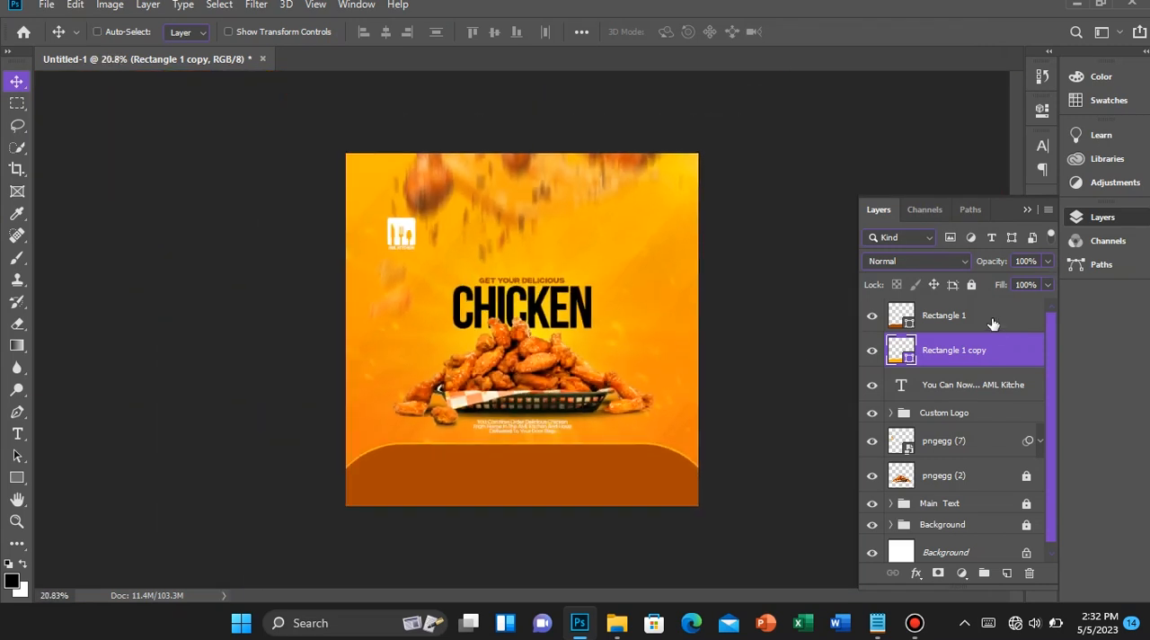
shift+click(988, 316)
key(ctrl+g)
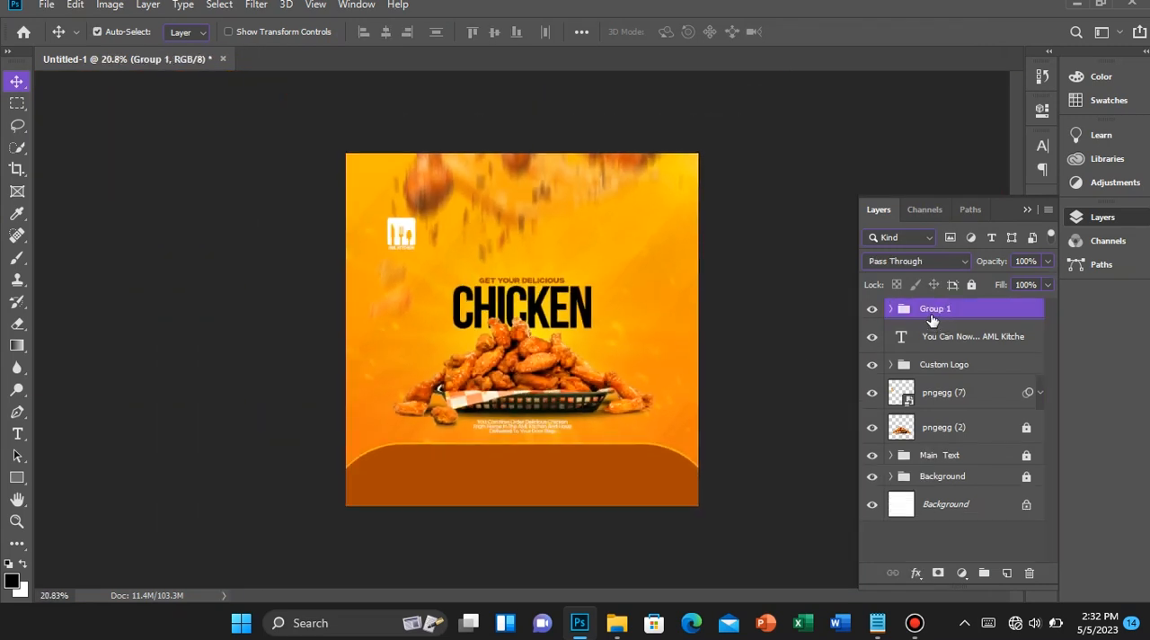
Rename the footer shapes' layer group as Down Recs
double_click(932, 315)
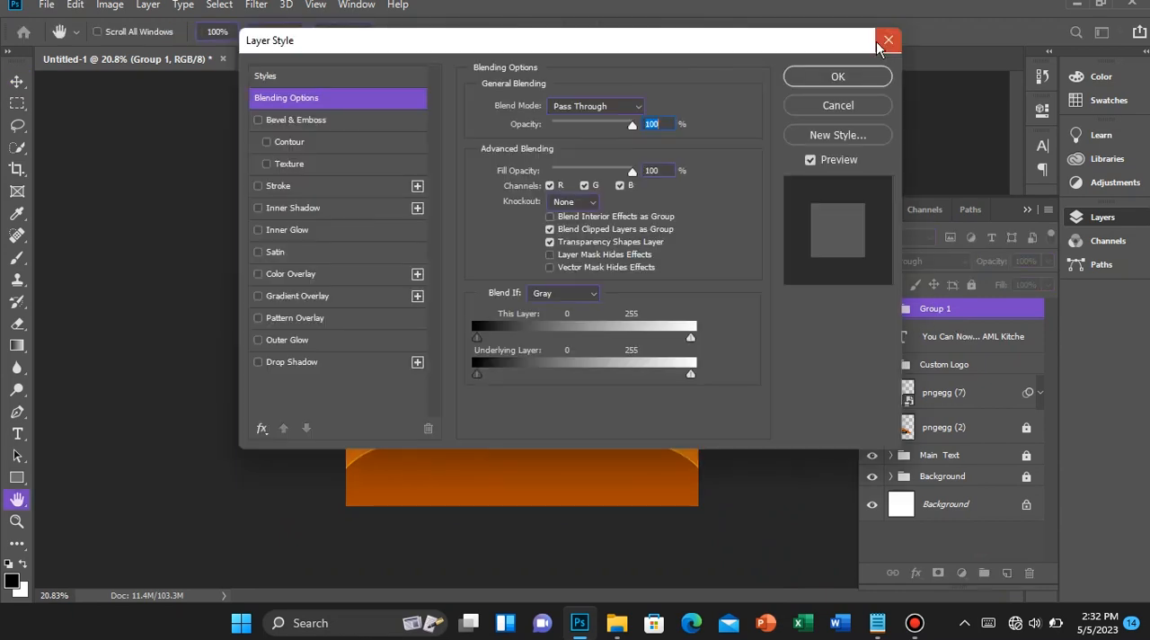
click(887, 41)
double_click(936, 308)
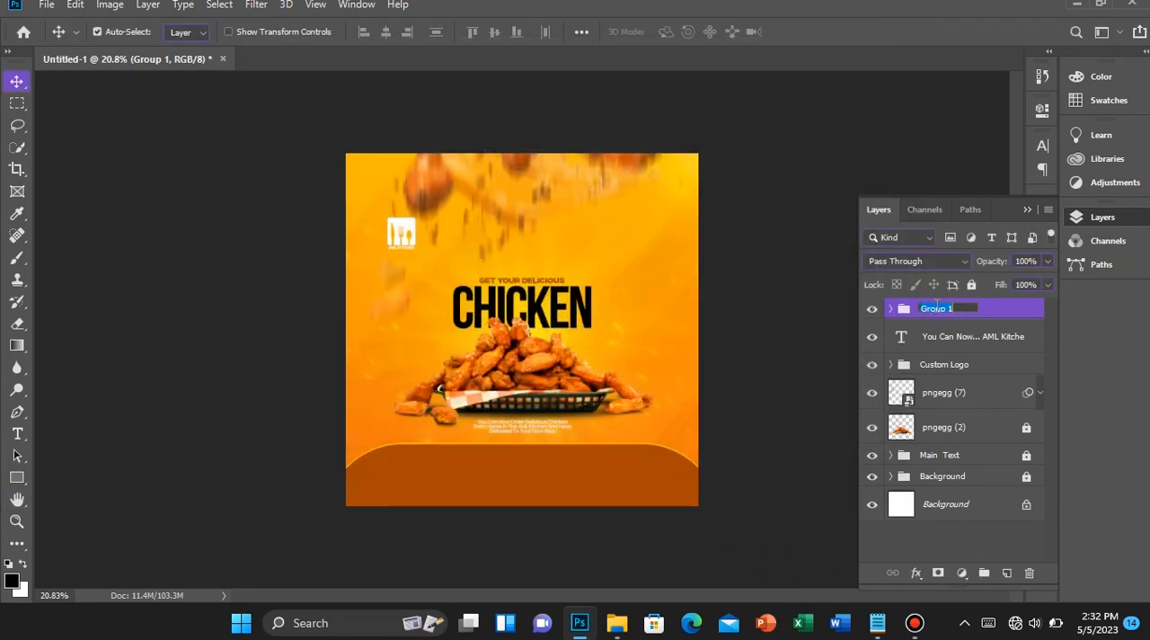
text(Down Recs)
key(Return)
scroll(619, 442, down, 1)
scroll(619, 442, up, 2)
scroll(619, 442, down, 1)
Place the pngegg (8) fried chicken image as an embedded object above the Down Recs group
click(45, 5)
click(127, 325)
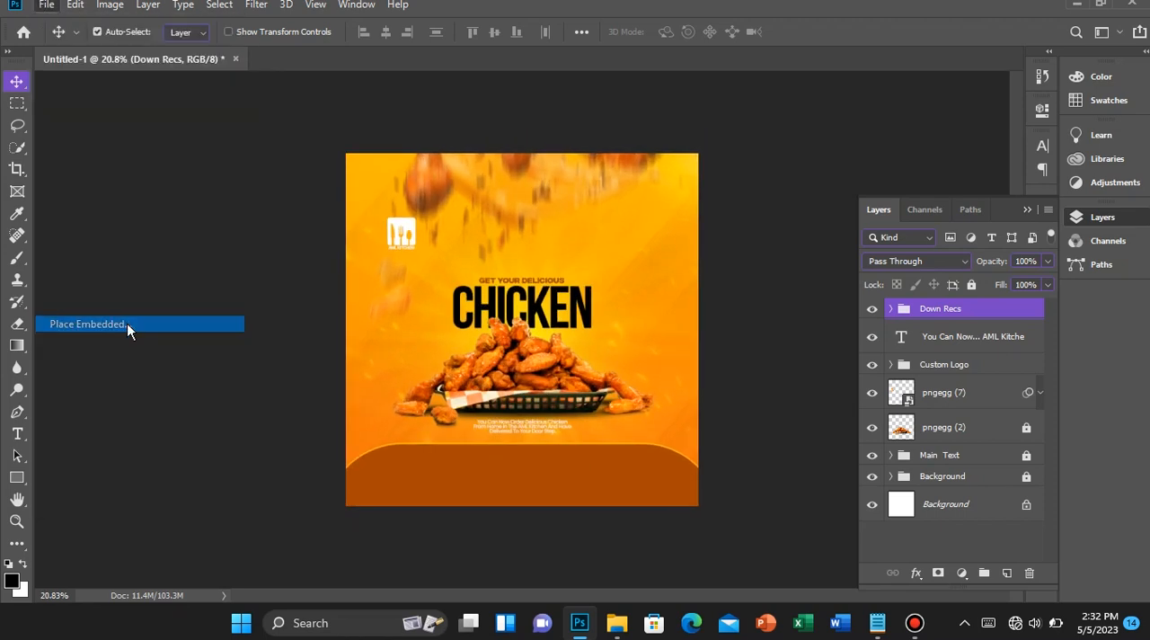
scroll(260, 228, down, 2)
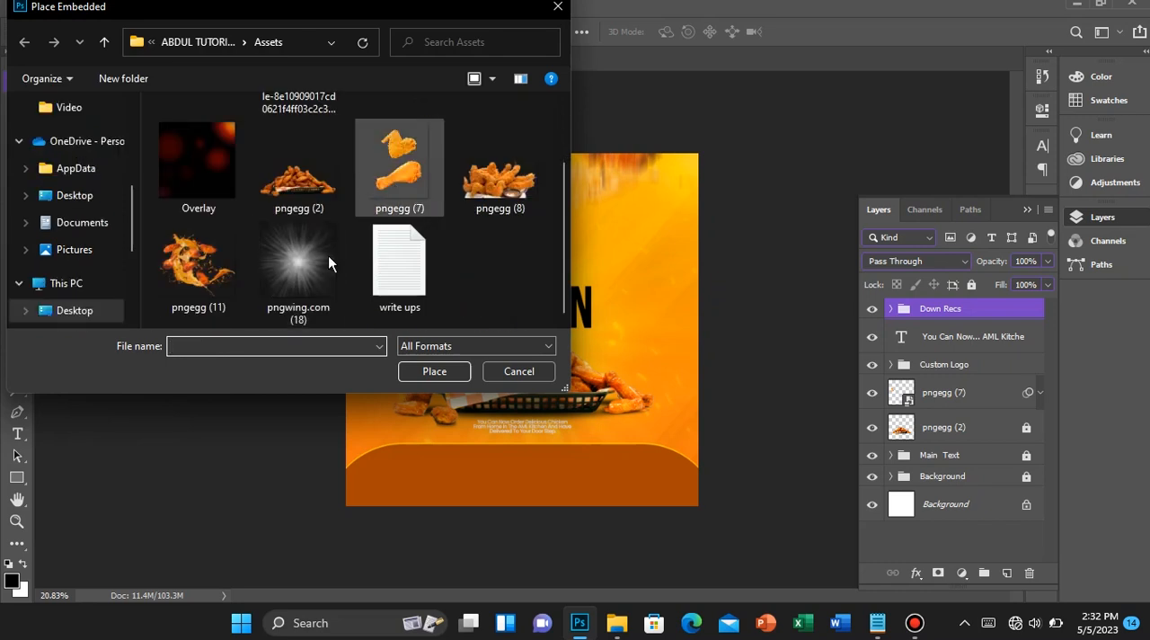
scroll(331, 236, up, 2)
click(516, 262)
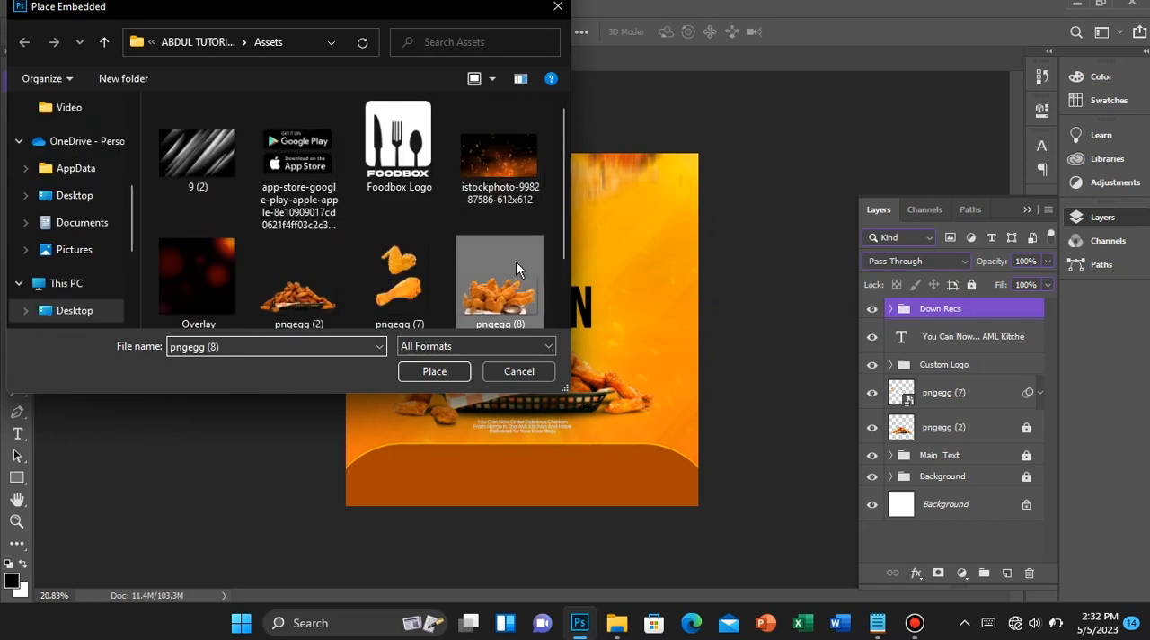
double_click(516, 262)
Scale the placed chicken to about 31%, rotate it about -7.4° and position it partly beyond the flyer's lower-right corner
drag(668, 436, 729, 491)
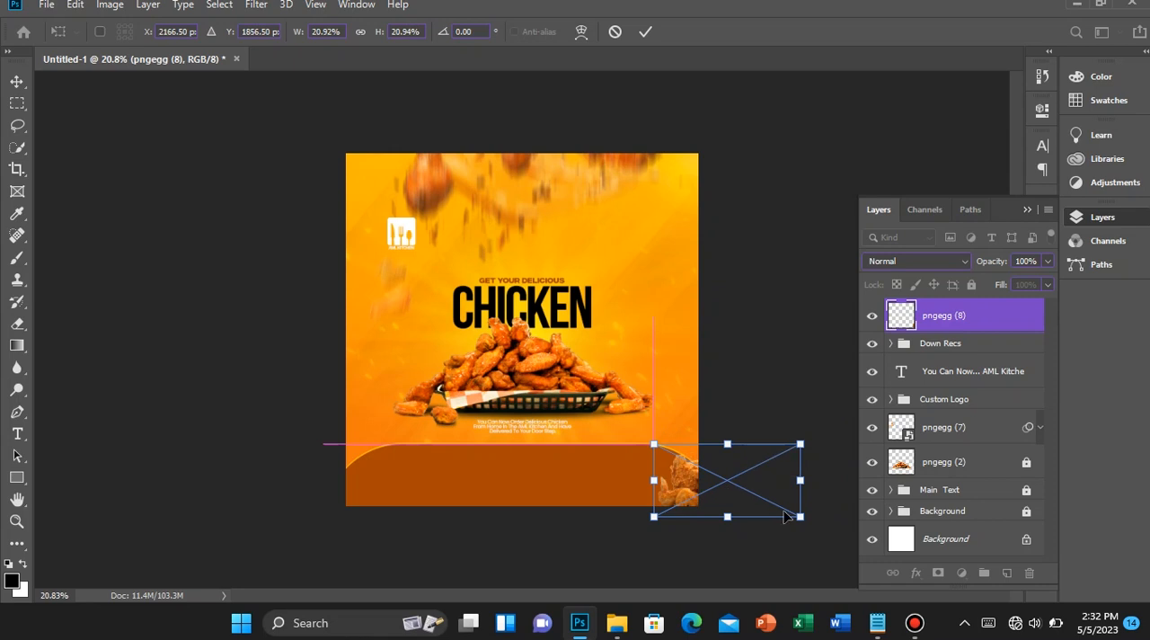
scroll(757, 521, up, 4)
scroll(757, 520, up, 3)
drag(763, 555, 688, 496)
scroll(688, 496, down, 3)
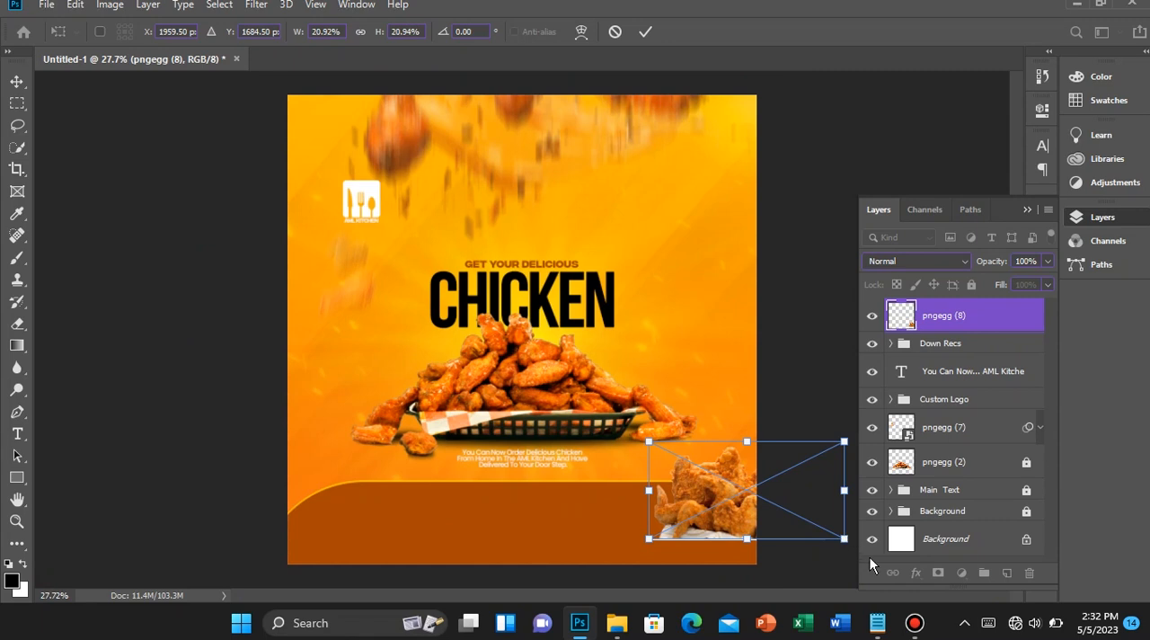
click(1101, 217)
drag(844, 540, 934, 527)
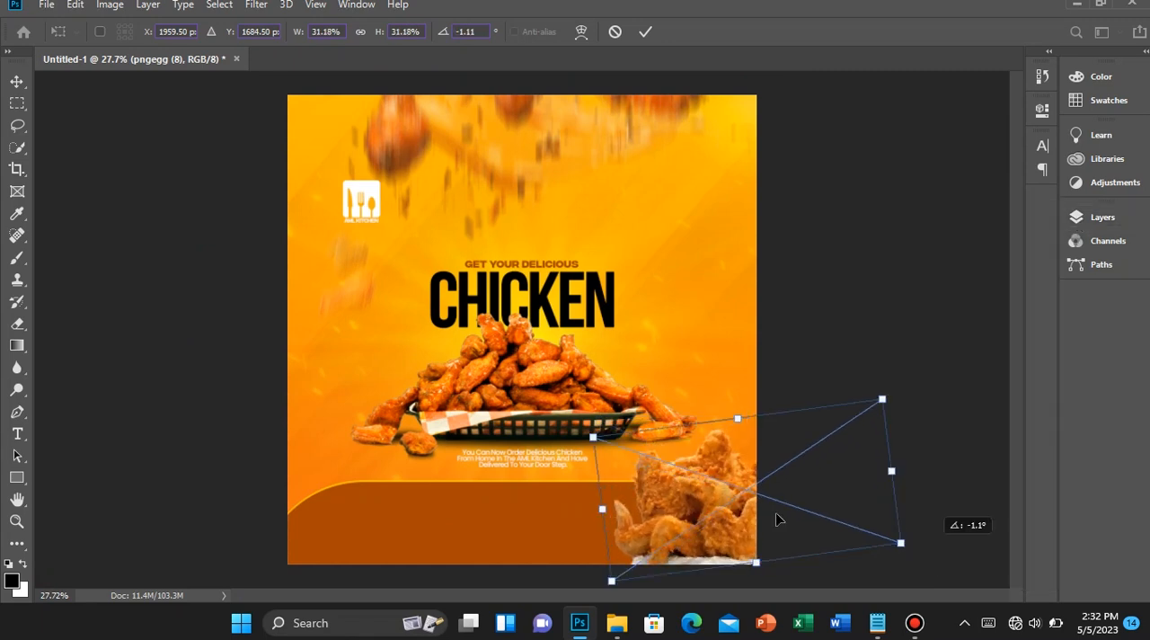
mouse_move(751, 528)
mouse_down()
mouse_move(769, 535)
mouse_move(763, 521)
mouse_up()
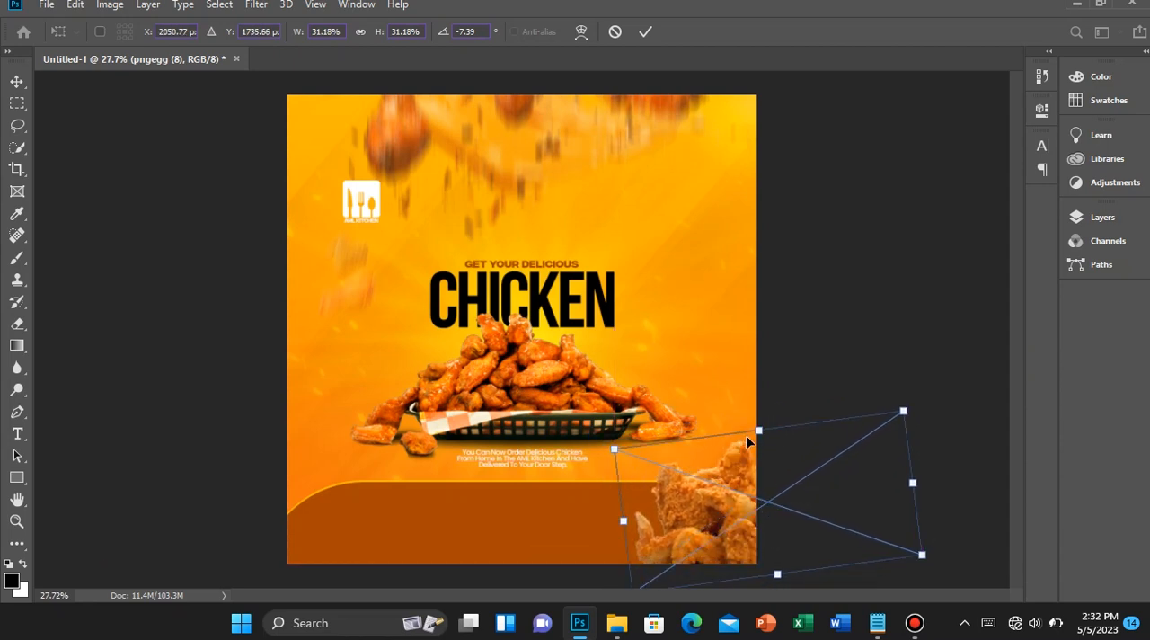
key(Return)
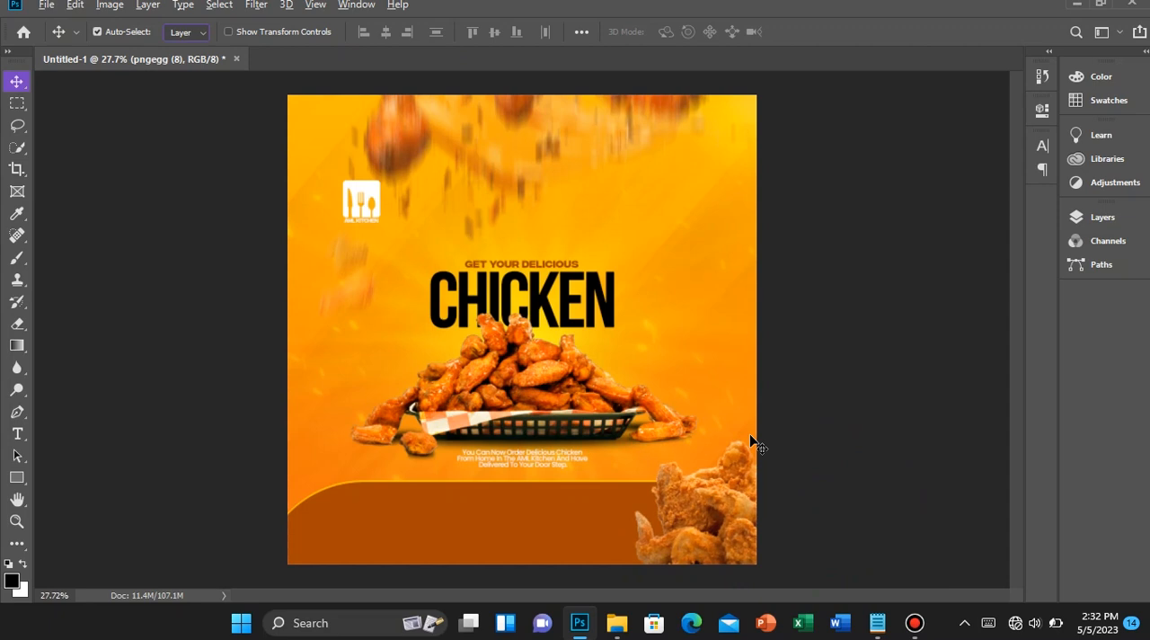
Reduce the corner chicken image to about 28.6% scale, keeping its centre and rotation
scroll(585, 485, down, 2)
scroll(588, 486, up, 1)
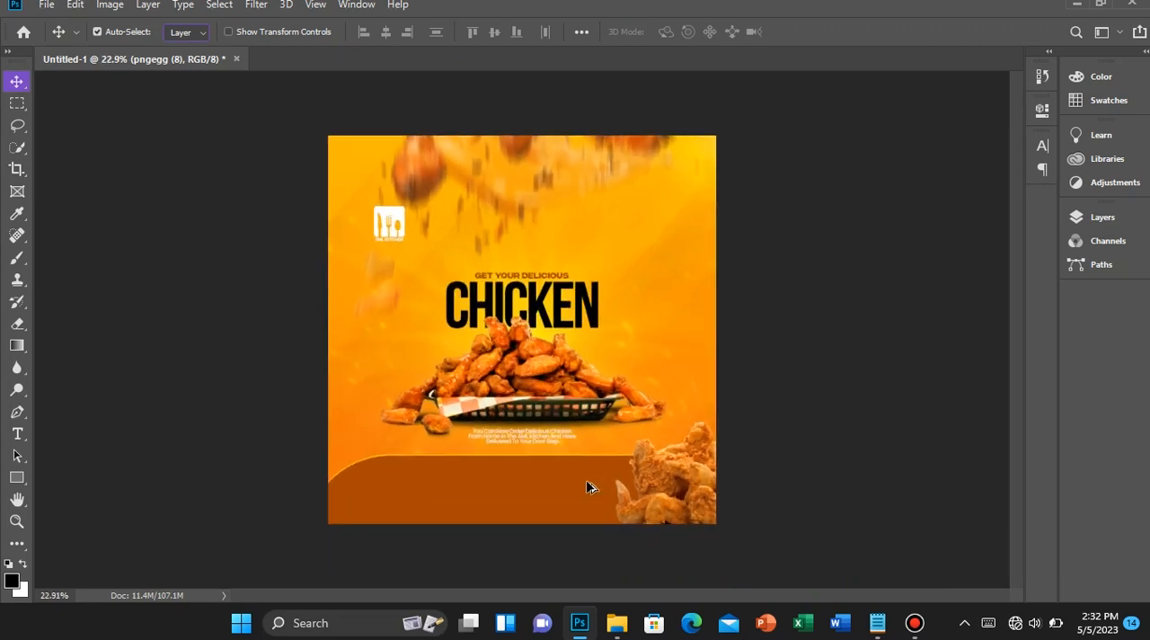
key(ctrl)
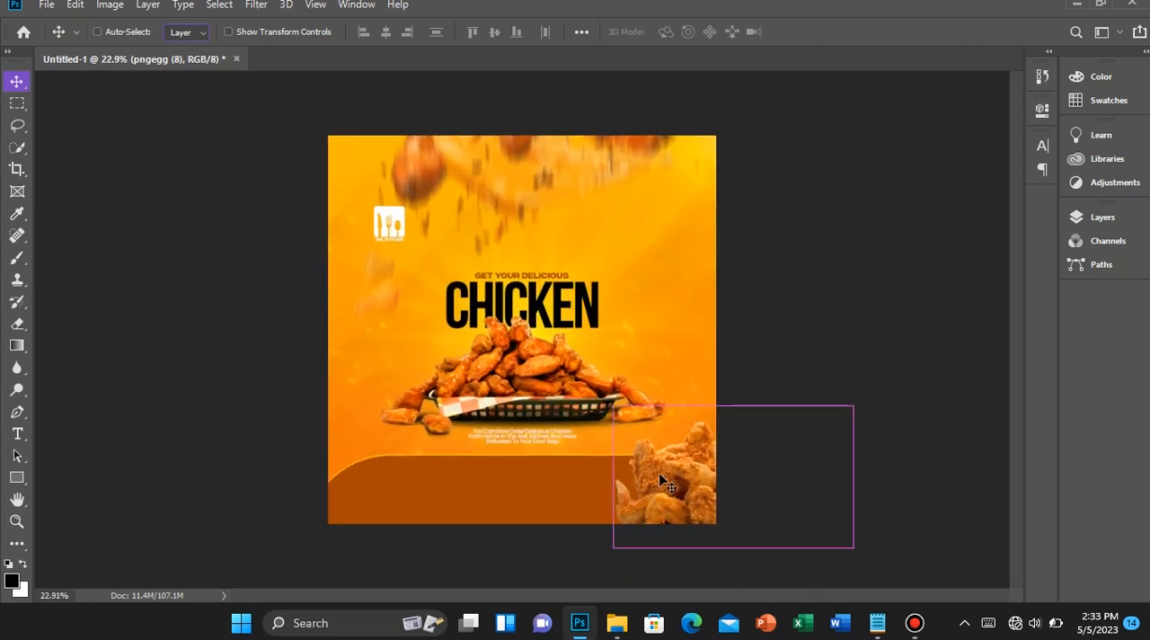
key(ctrl+t)
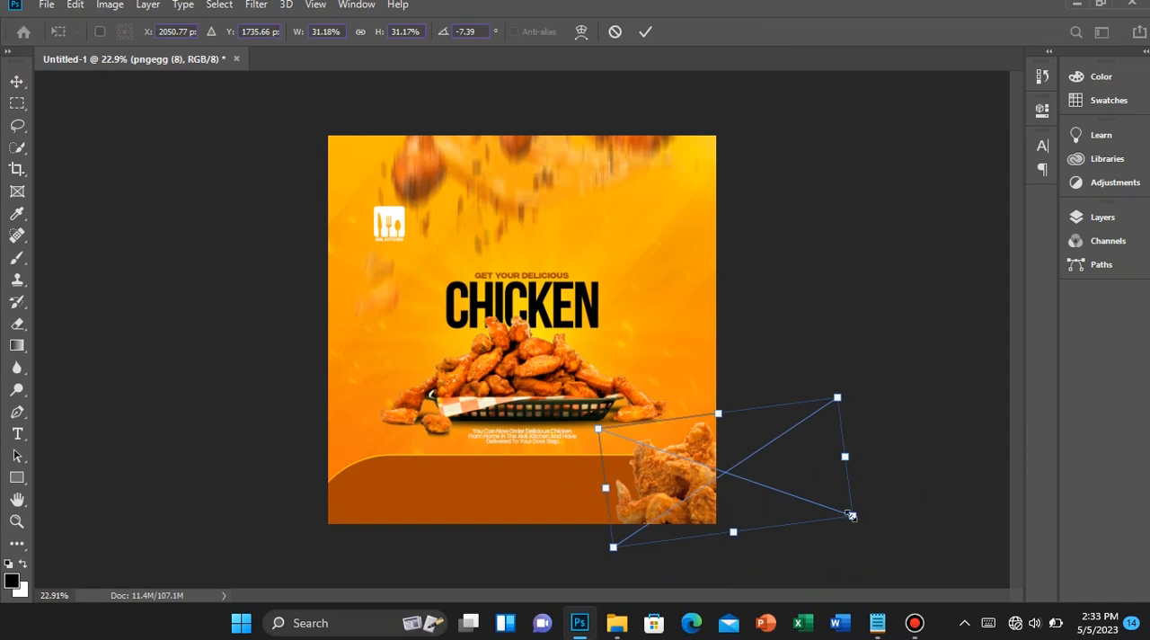
drag(852, 516, 847, 513)
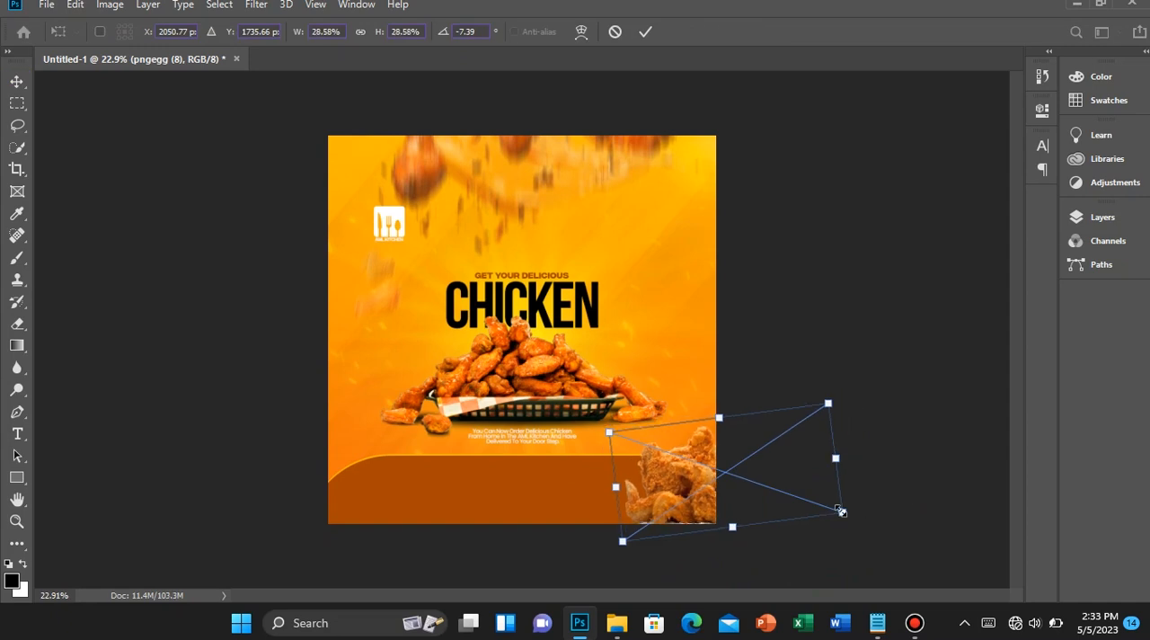
key(Return)
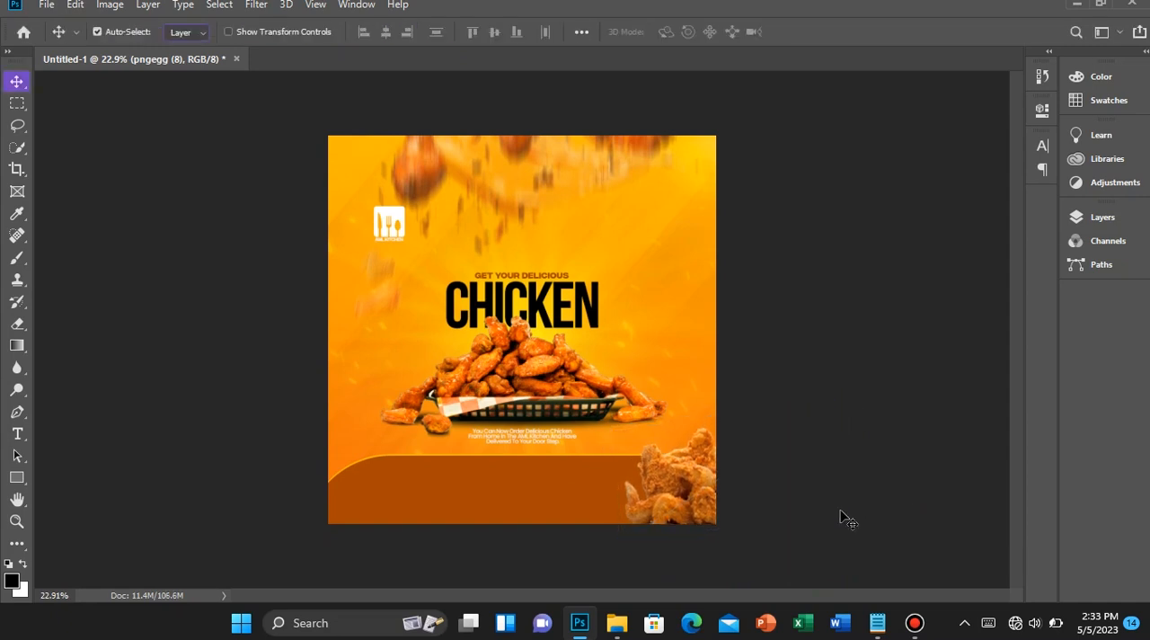
scroll(764, 464, up, 1)
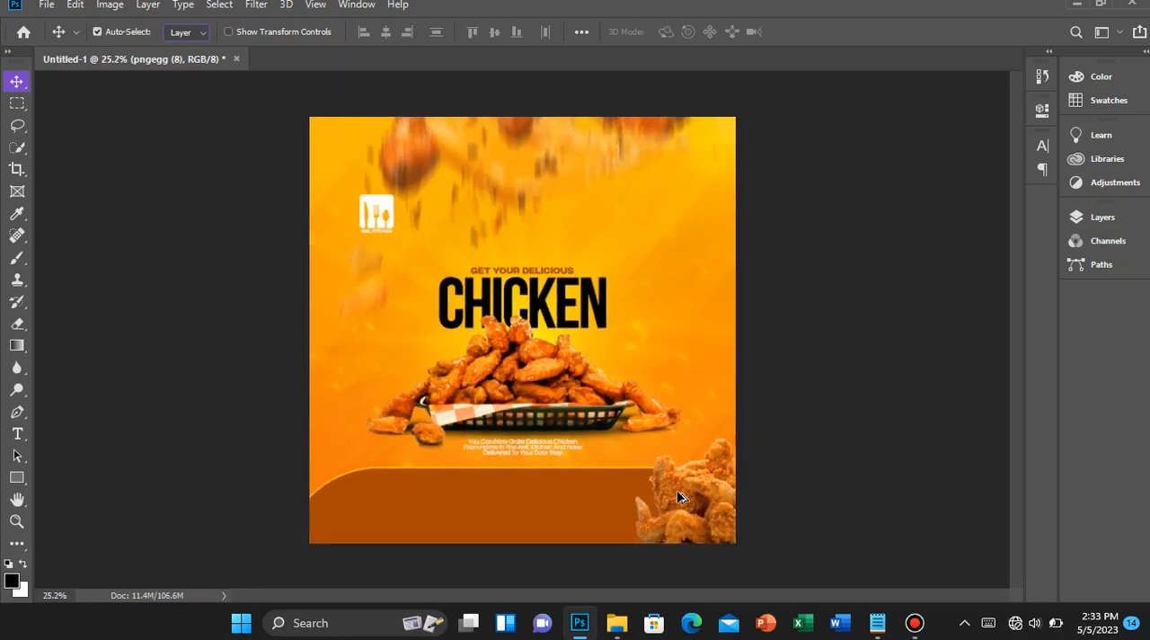
scroll(615, 523, down, 1)
scroll(611, 526, up, 2)
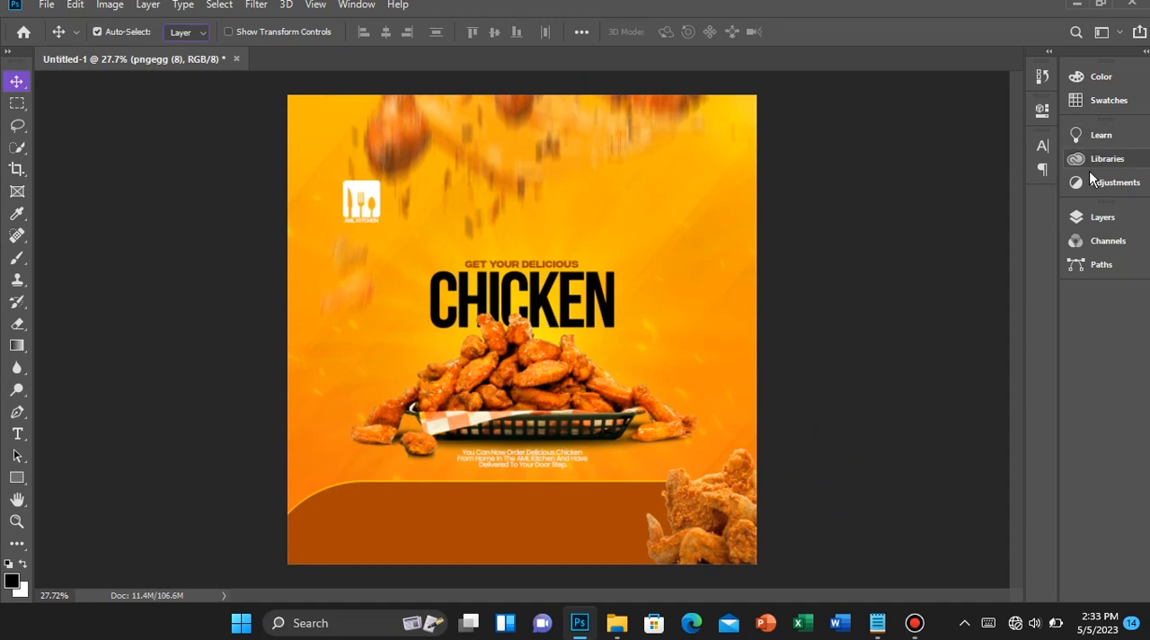
click(1044, 79)
click(1044, 79)
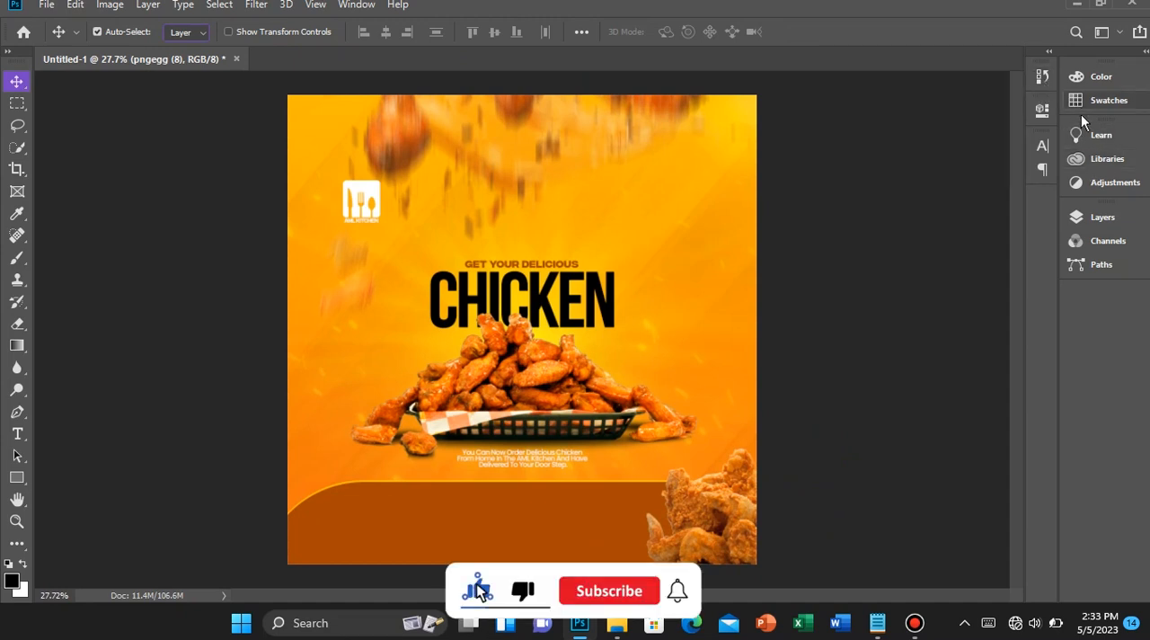
Unlock the Main Text layer group
click(1098, 216)
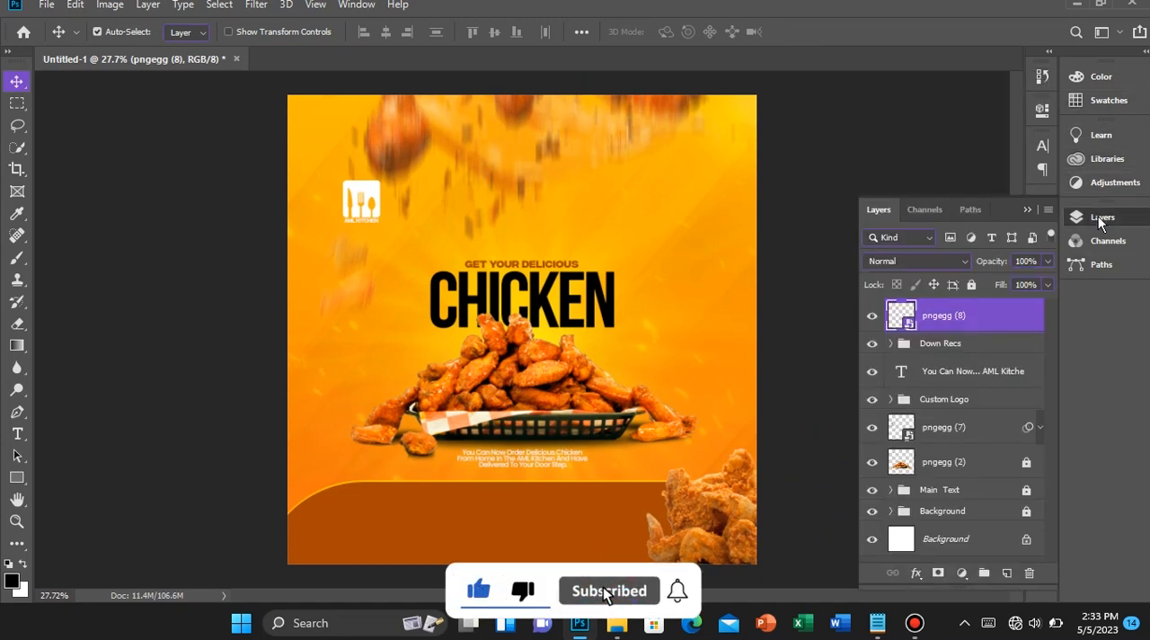
right_click(508, 260)
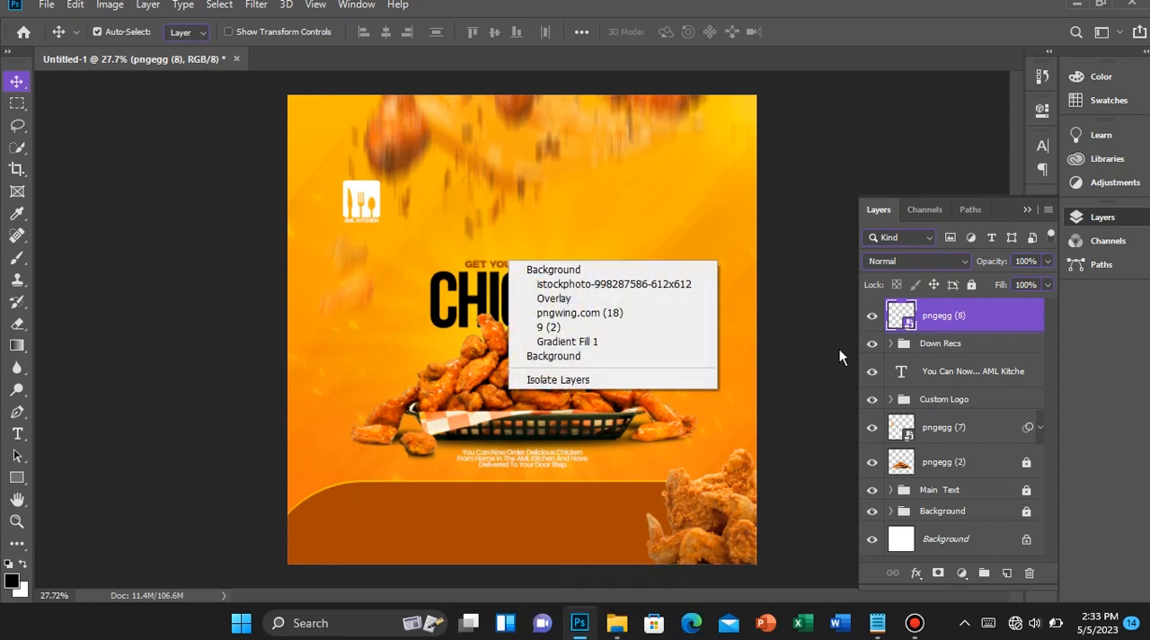
click(946, 494)
click(946, 493)
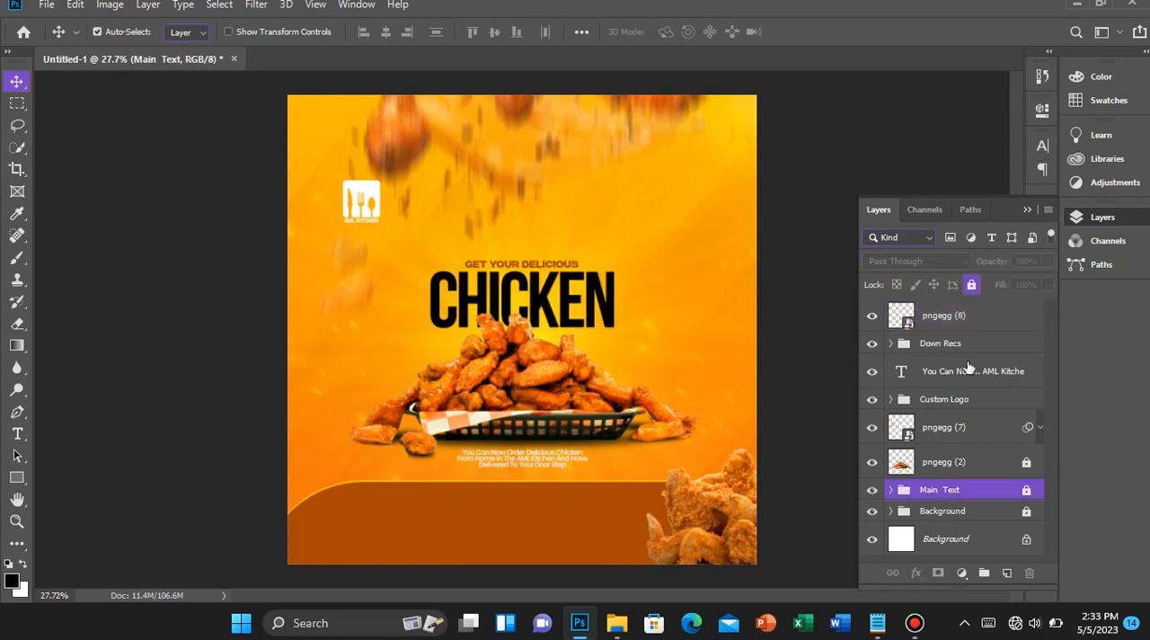
click(968, 291)
Duplicate the "GET YOUR DELICIOUS" text to the top of the layer stack and move the copy onto the brown footer
right_click(563, 256)
right_click(503, 259)
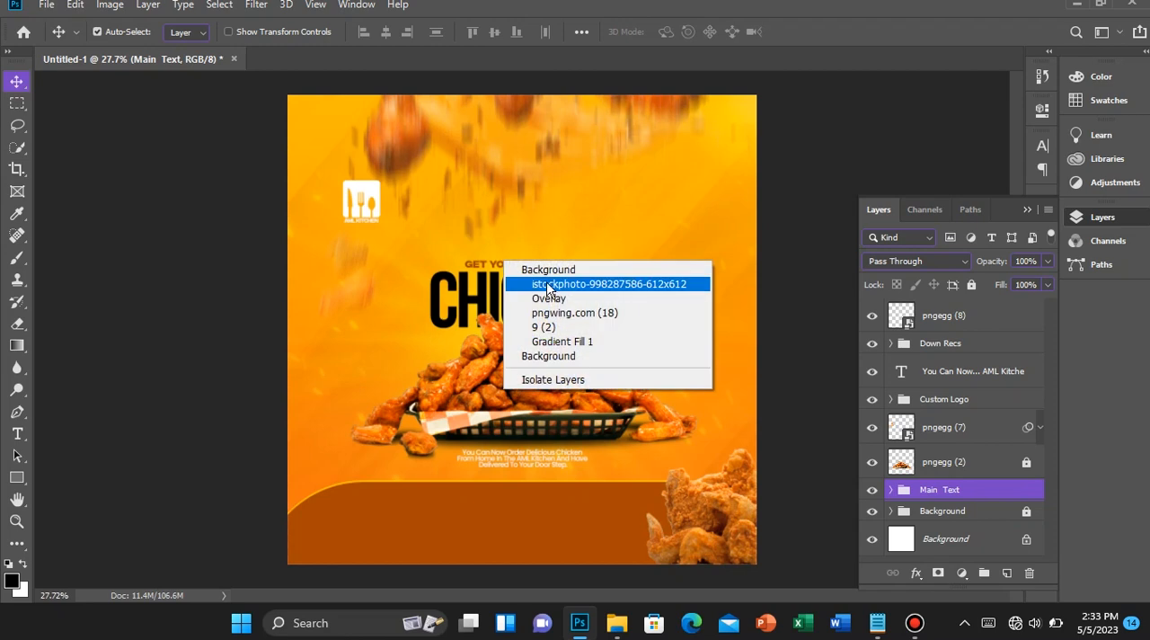
right_click(474, 266)
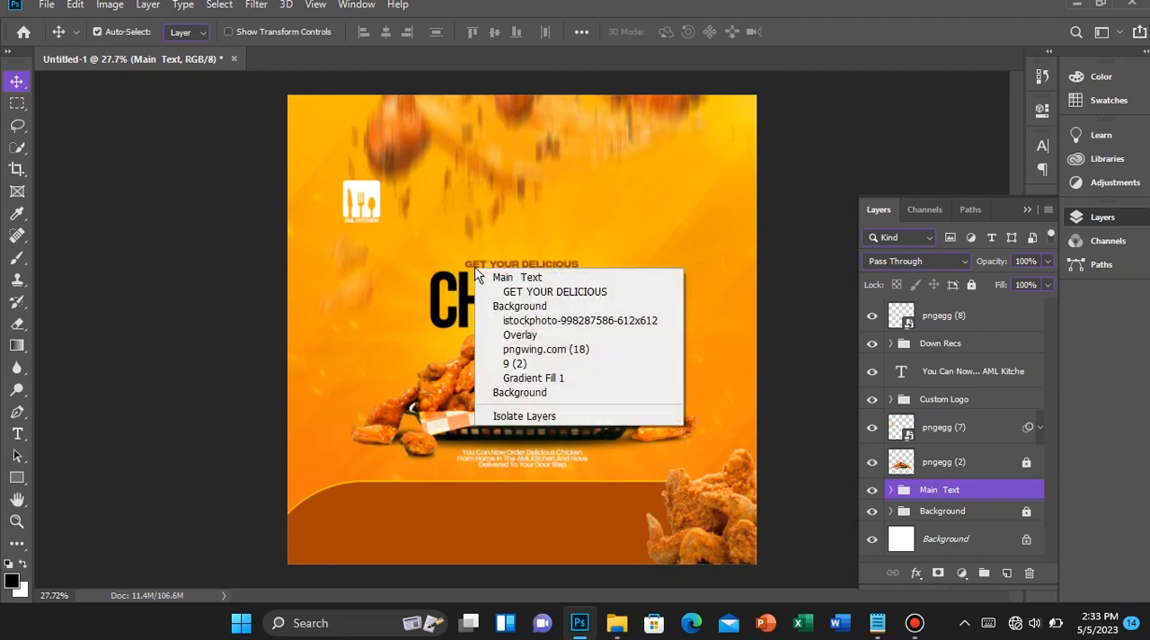
click(531, 295)
drag(964, 525, 957, 305)
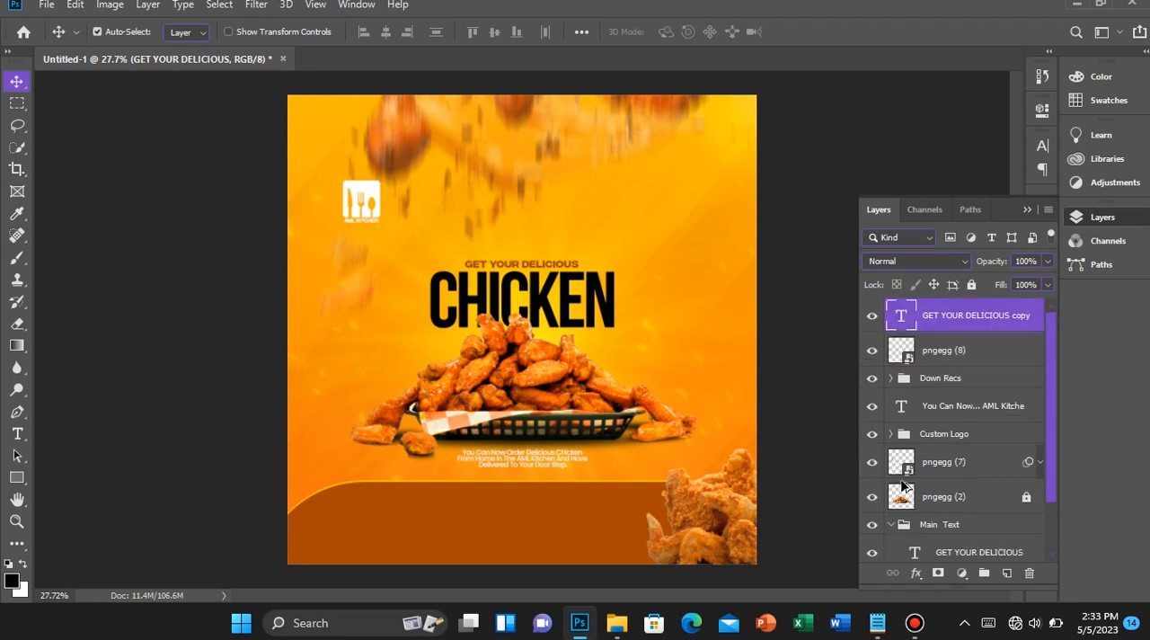
click(891, 526)
drag(557, 290, 568, 509)
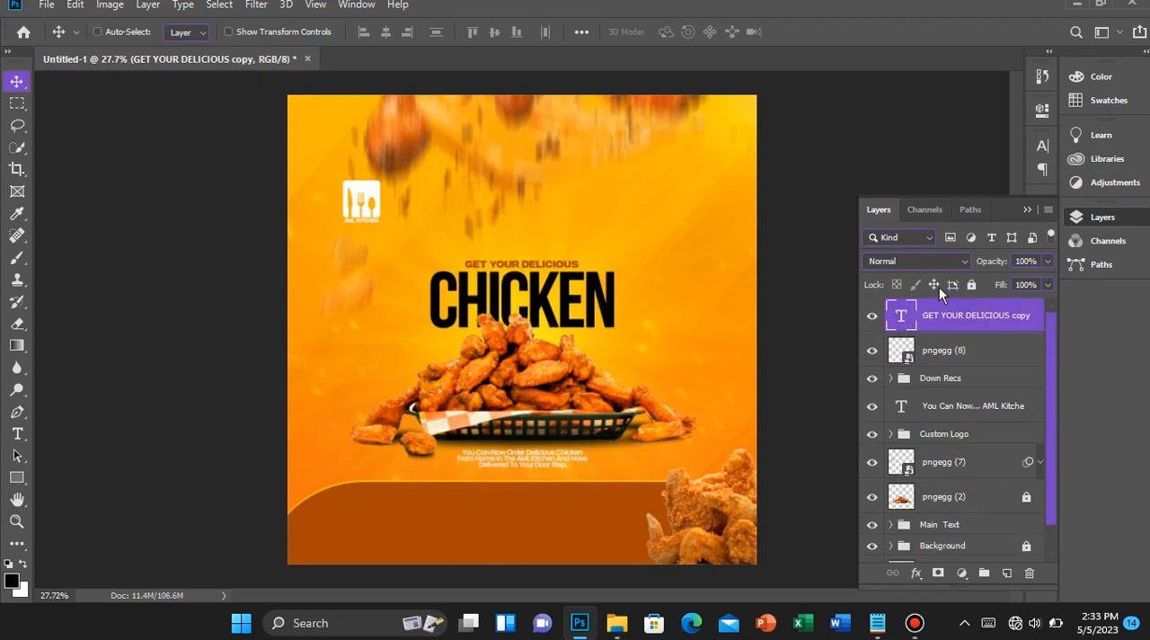
Change the copied footer text's colour to feb906, sampled from the footer's yellow edge
double_click(901, 316)
click(681, 33)
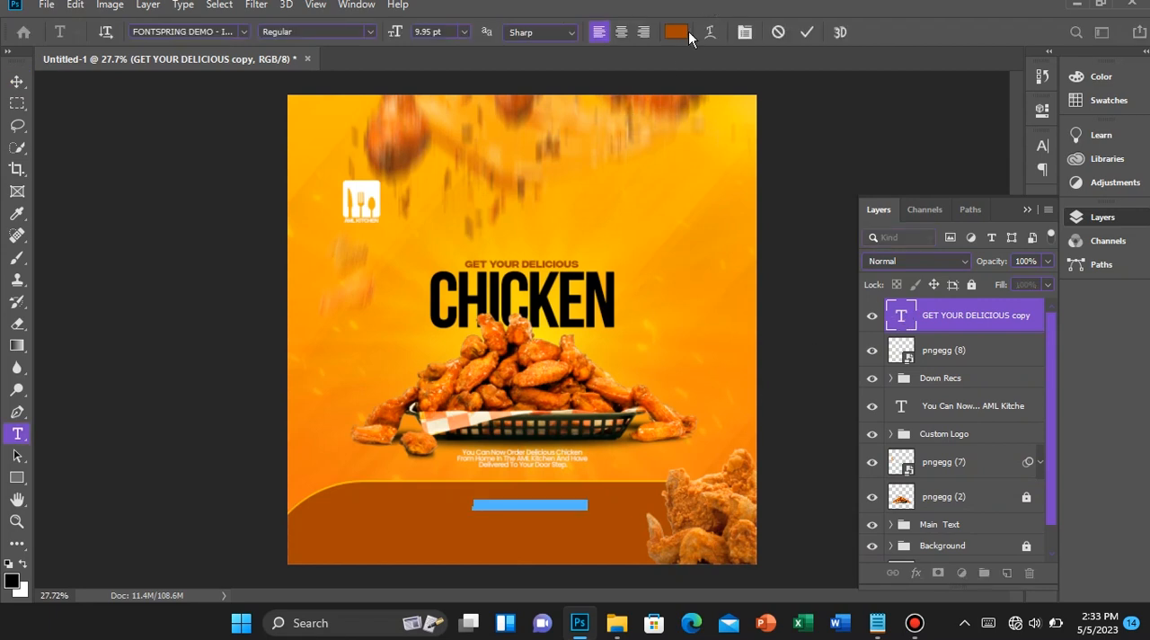
click(443, 471)
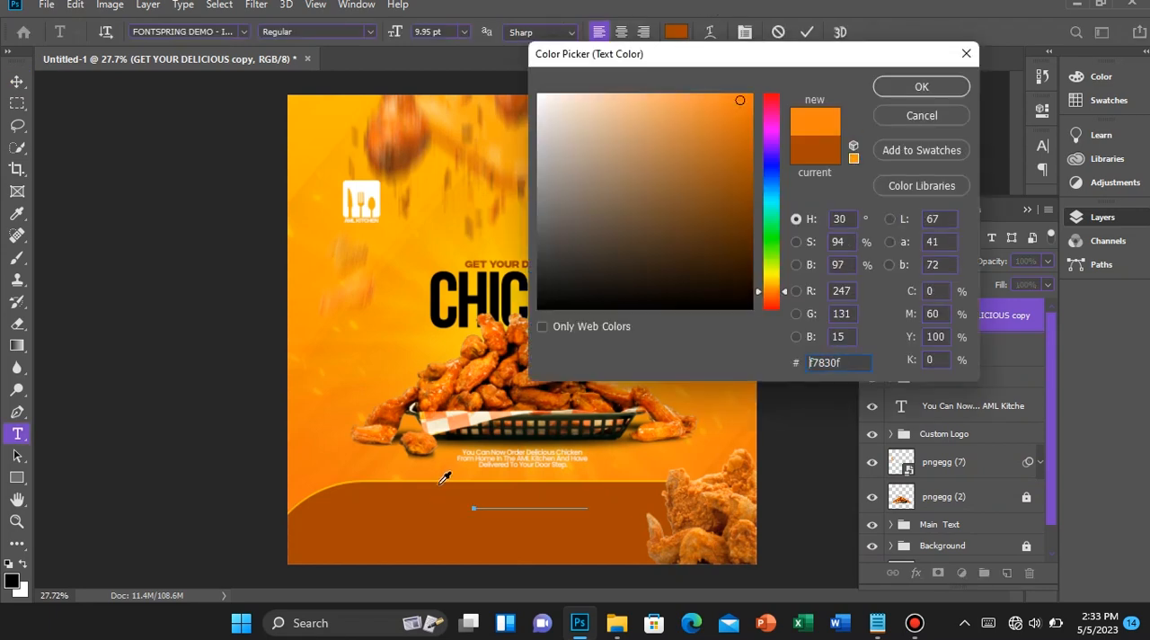
click(440, 492)
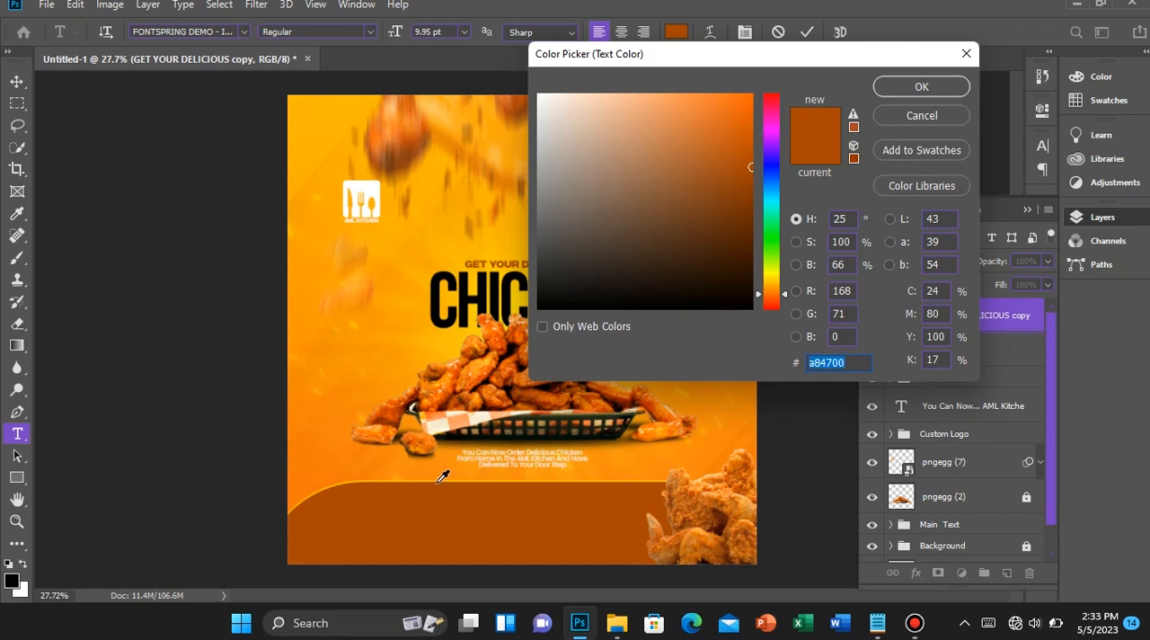
click(435, 481)
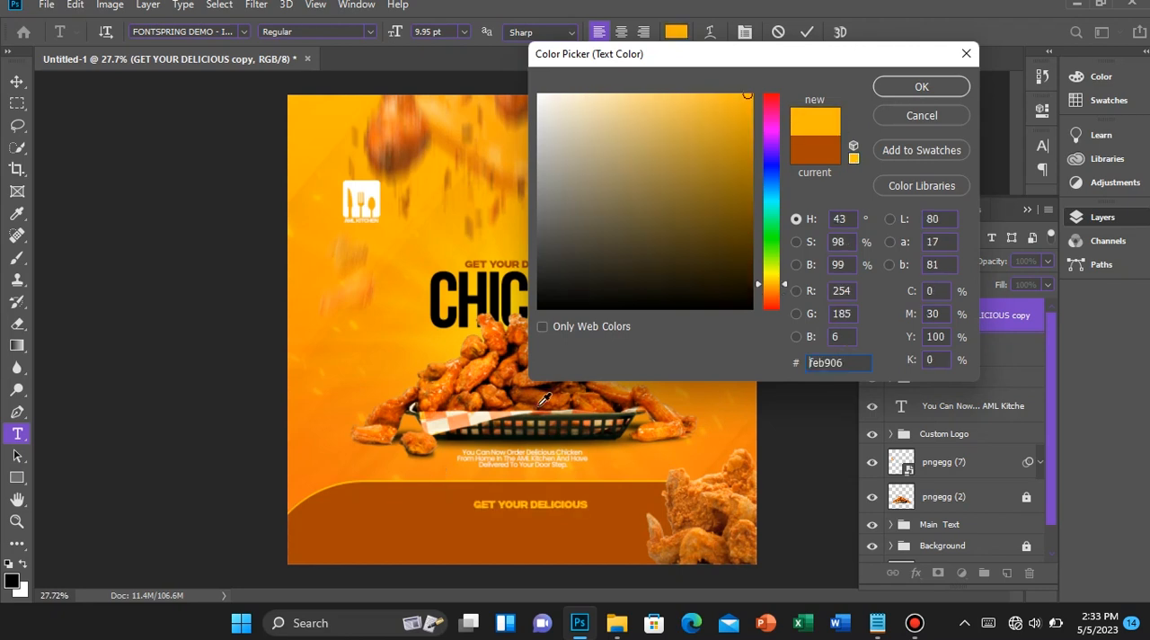
click(898, 83)
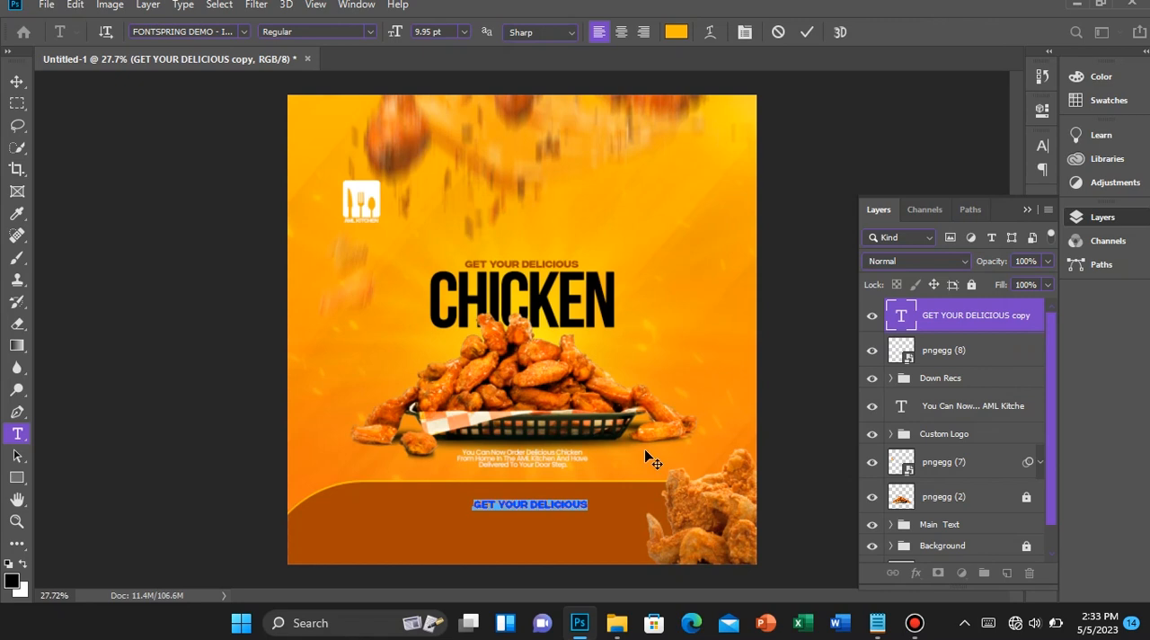
Replace the copied footer text with "GET THE AML KITCHEN APP"
text(GET T)
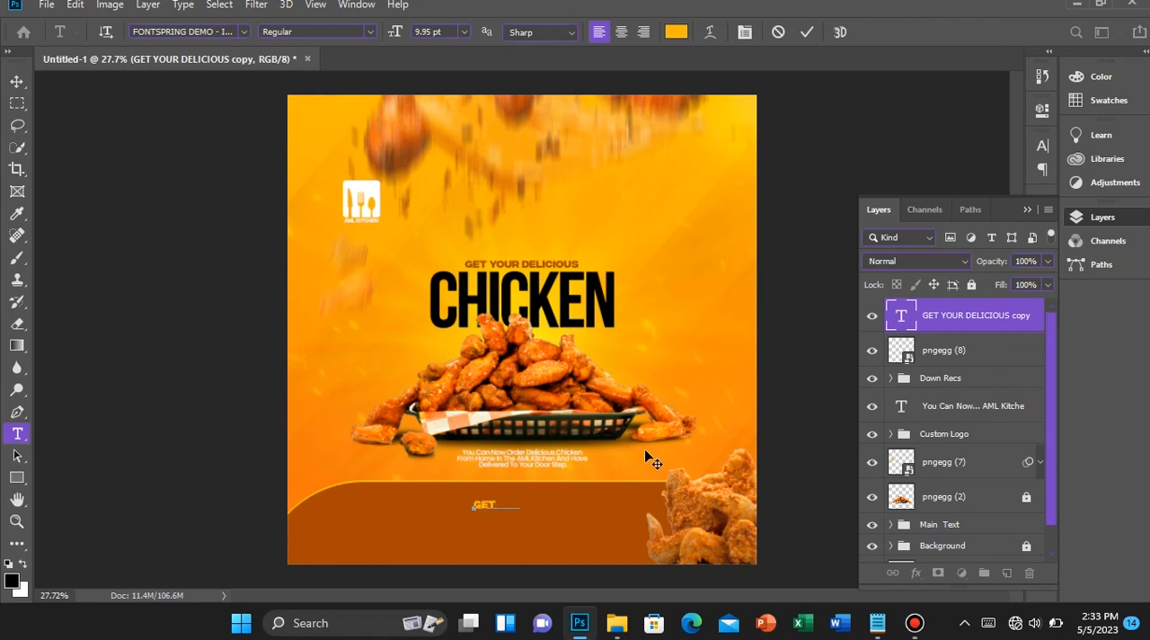
text(HE AML KITCHEN APP)
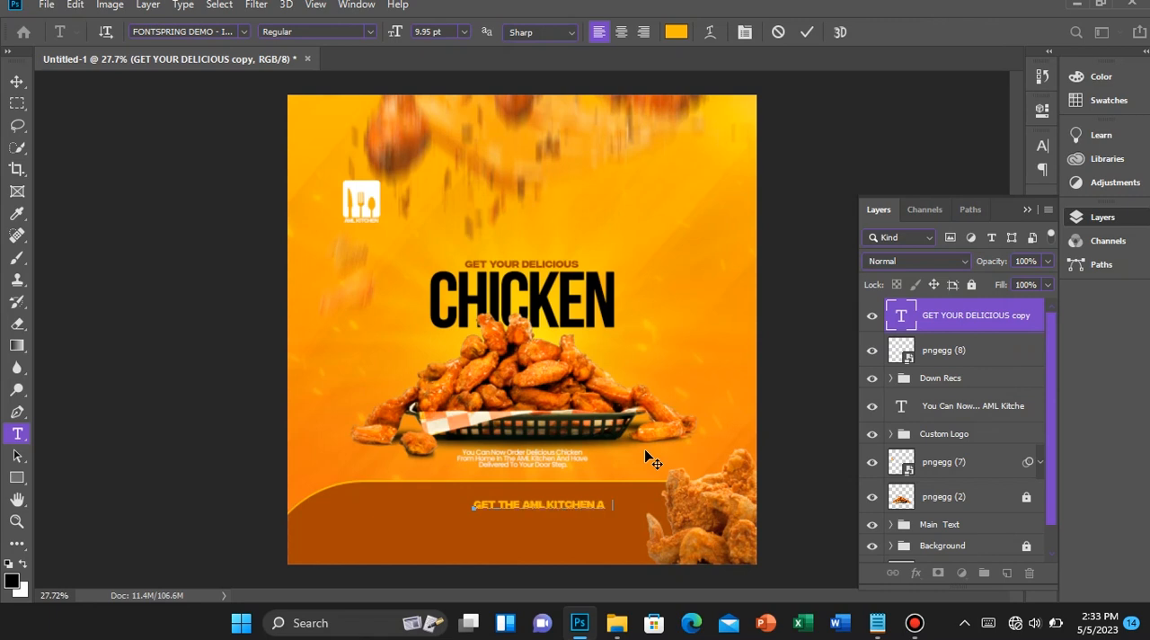
click(806, 31)
Centre the "GET THE AML KITCHEN APP" text horizontally on the canvas
key(v)
key(ctrl+a)
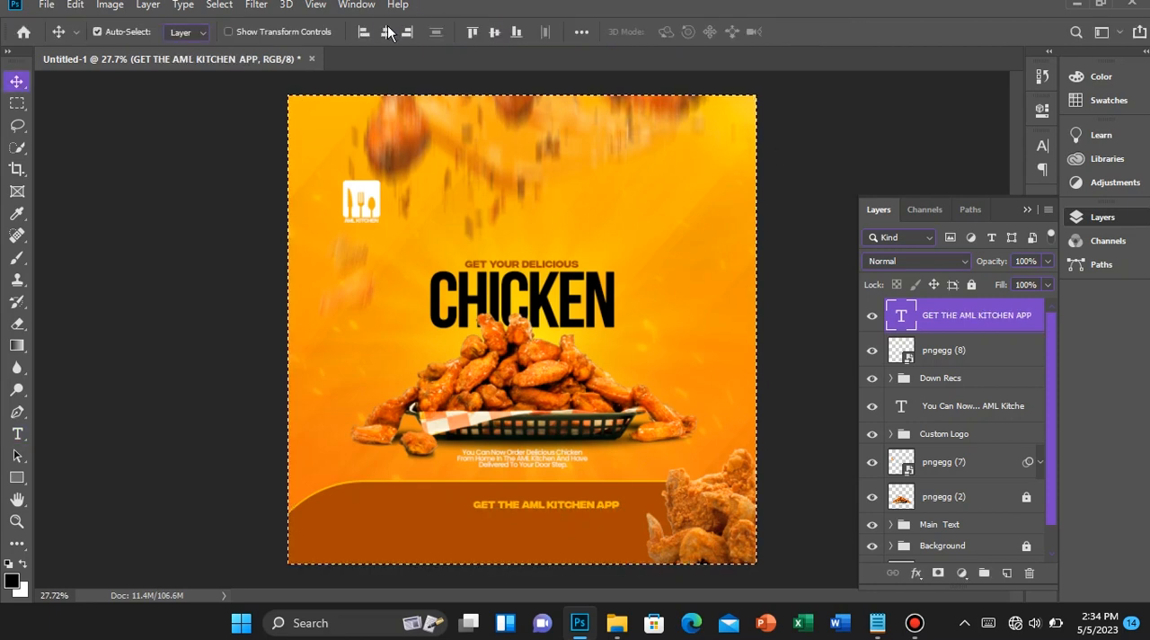
click(387, 32)
key(ctrl+d)
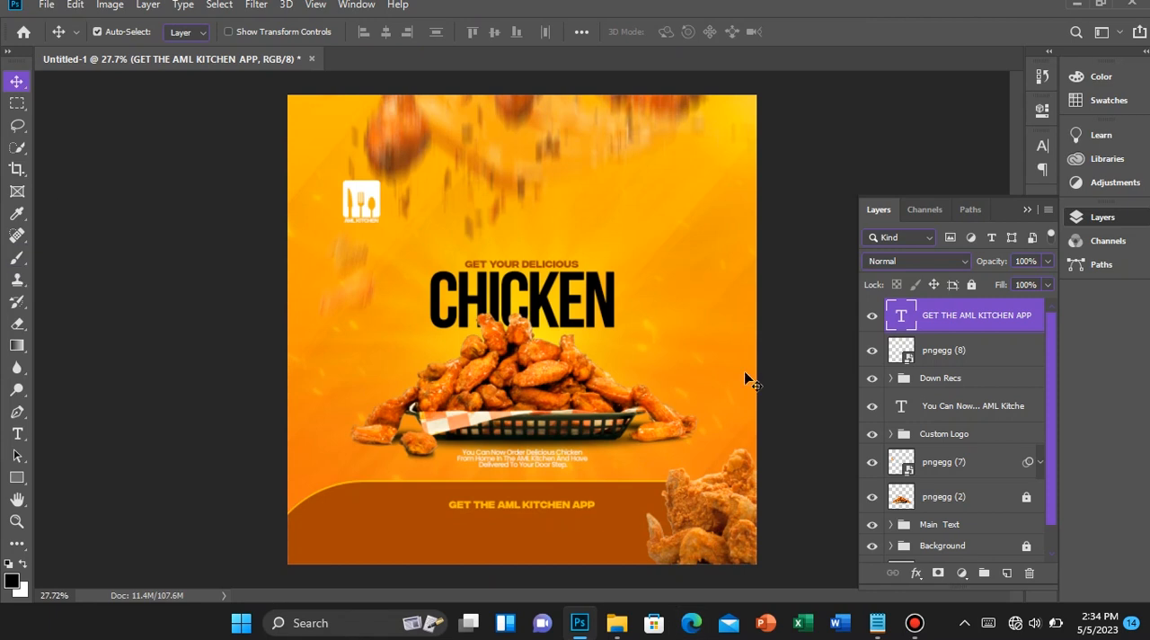
Place the app-store-google-play badge image from the Assets folder as an embedded object at the top of the layer stack
click(46, 5)
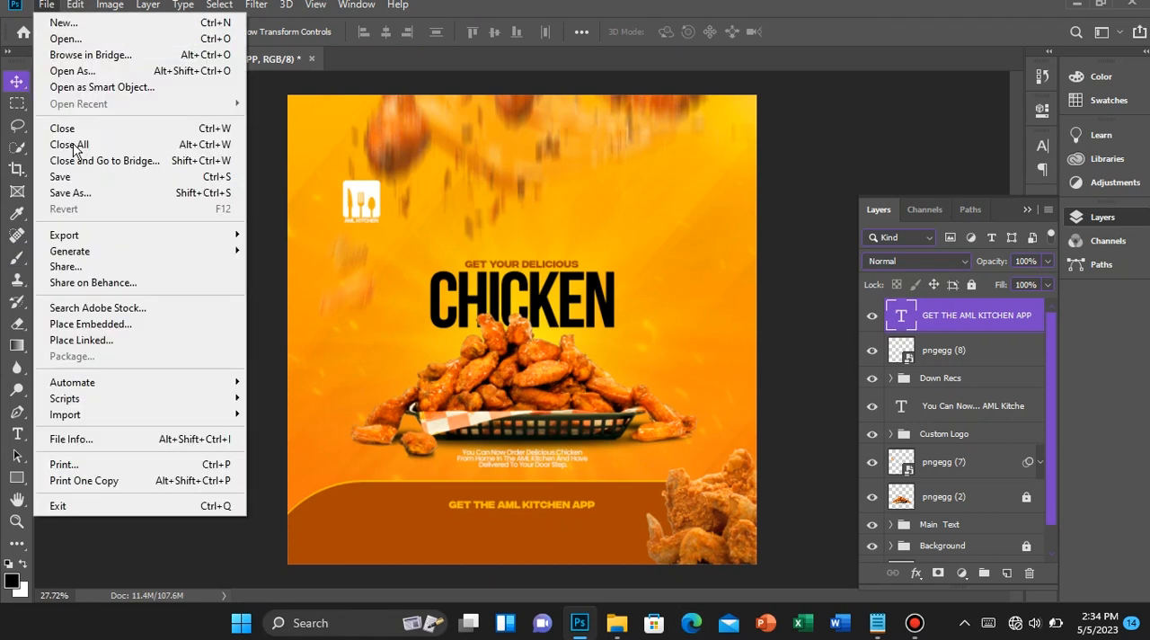
click(96, 327)
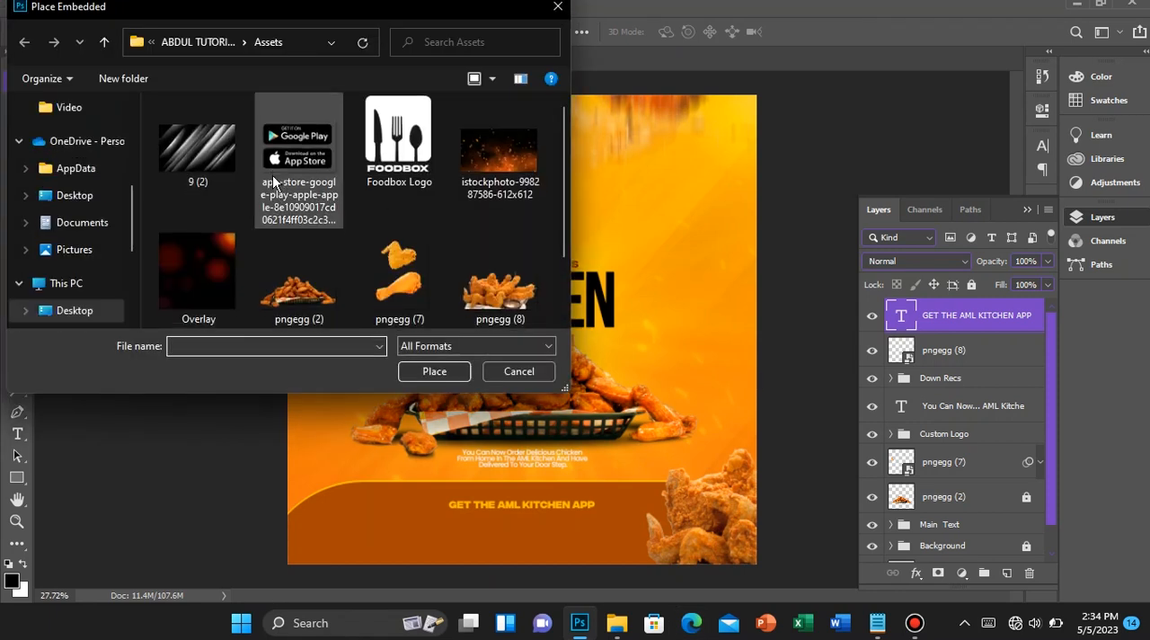
double_click(273, 180)
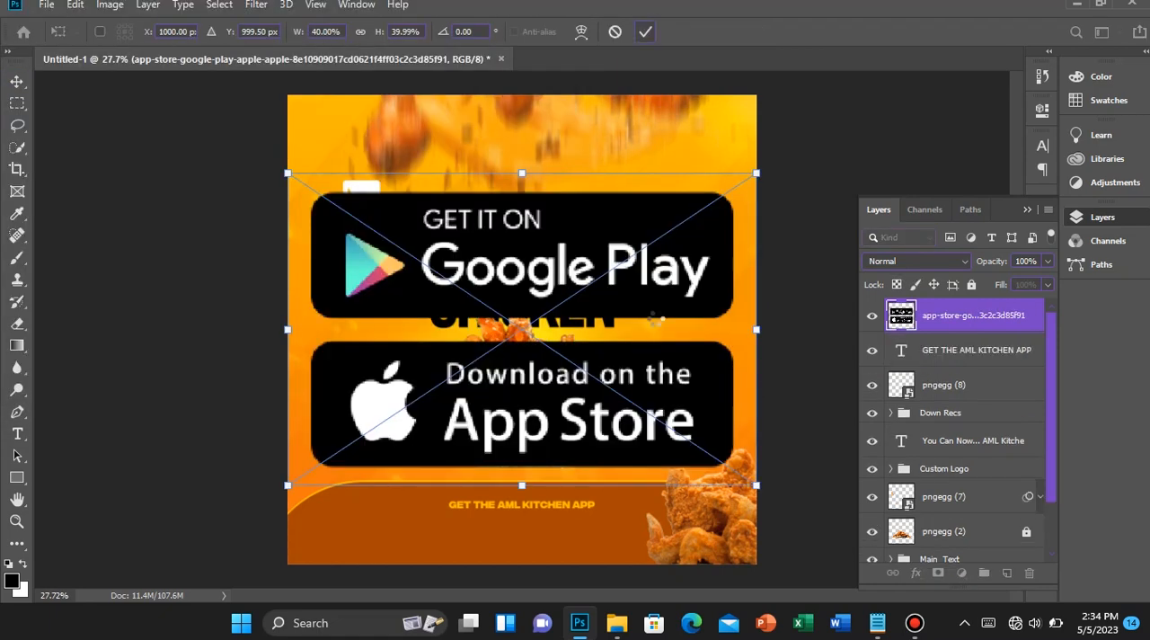
click(645, 31)
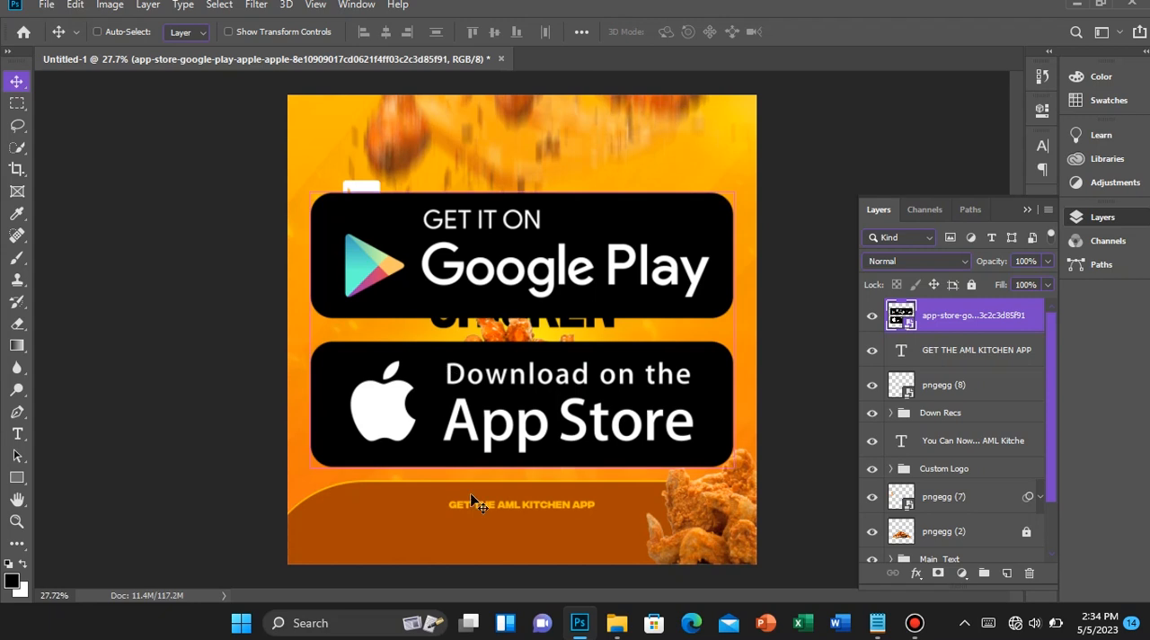
Scale the store badge image down to about 11.9% and move it onto the brown footer's left half
key(ctrl+t)
drag(758, 485, 550, 395)
drag(512, 345, 422, 530)
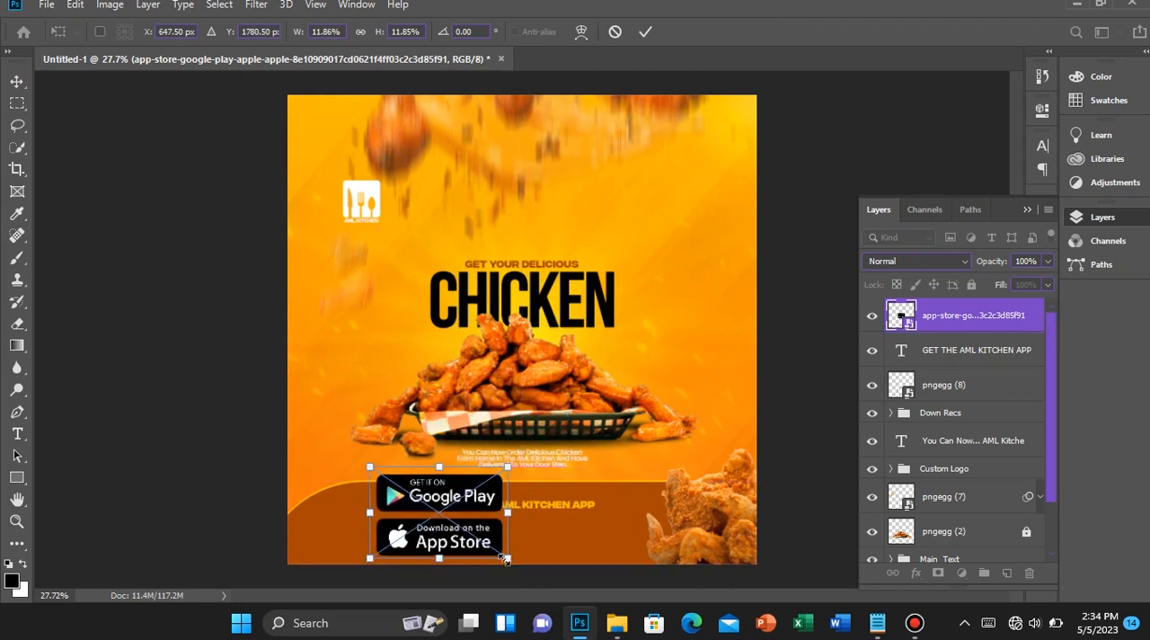
key(alt+space)
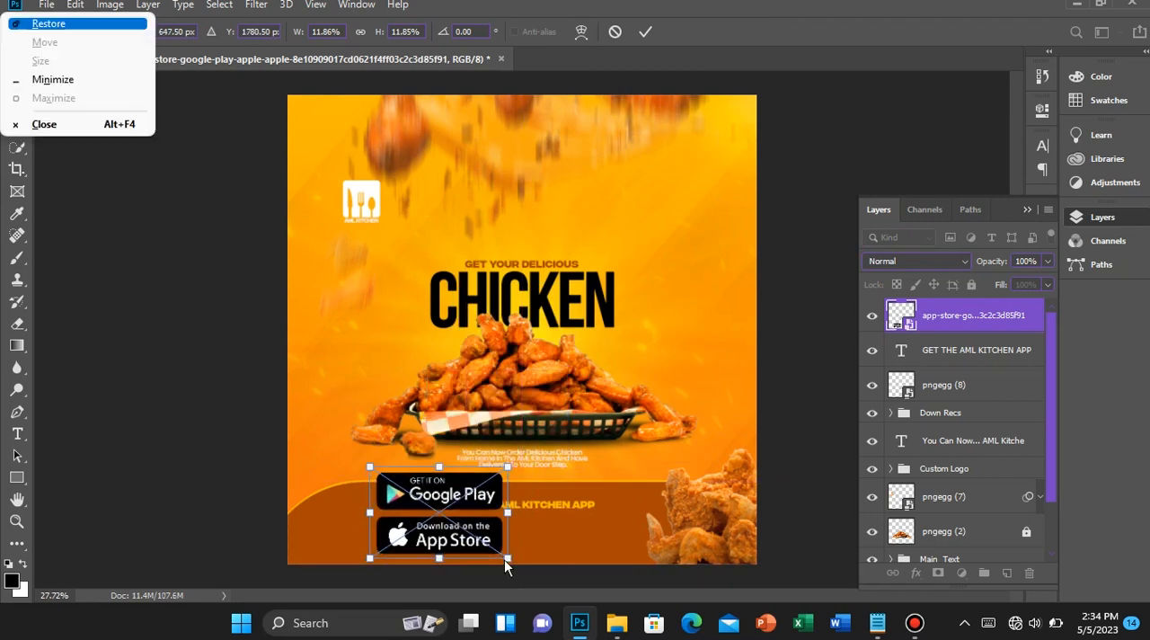
click(482, 538)
key(Return)
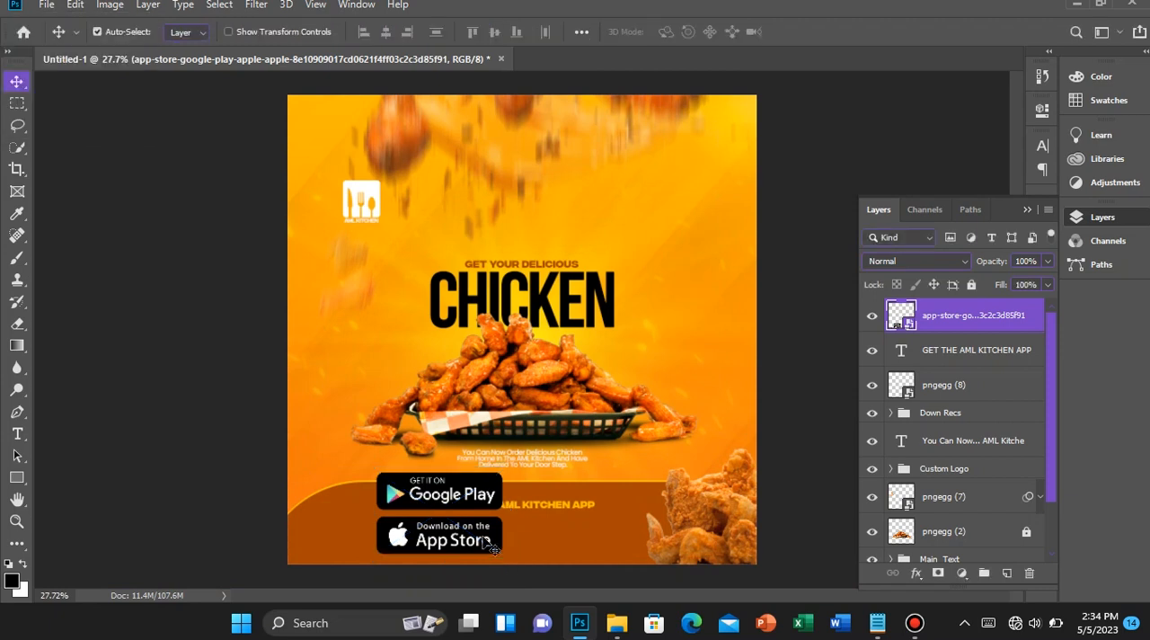
key(Up)
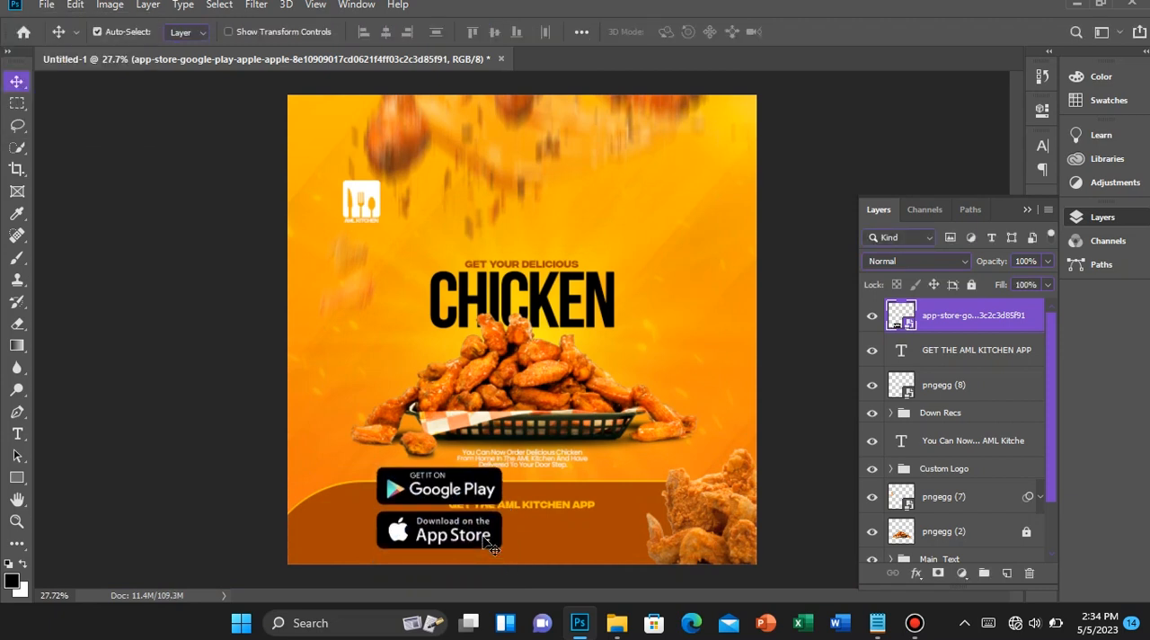
key(Down)
Rasterize the store badge layer
scroll(481, 539, up, 3)
right_click(962, 315)
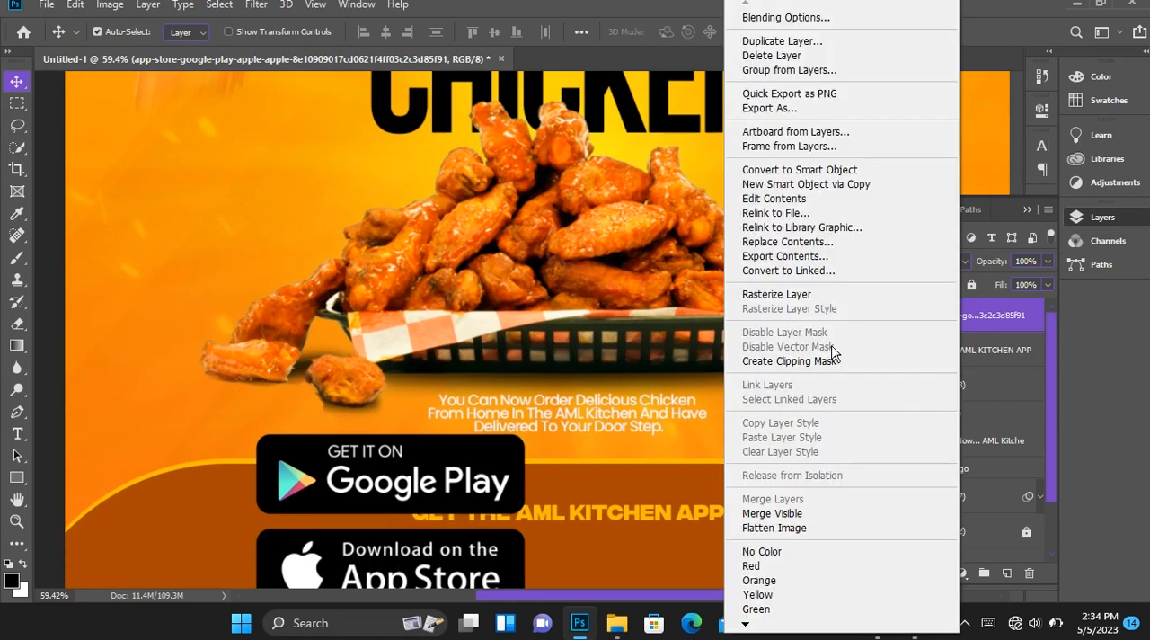
click(780, 294)
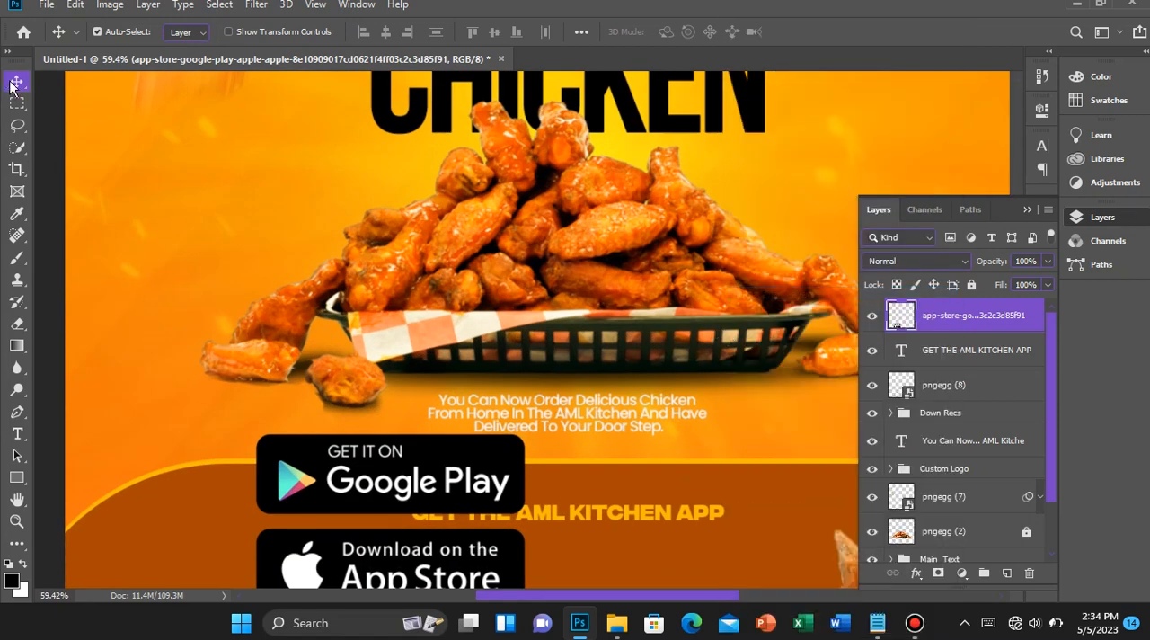
Select the Google Play badge with the Rectangular Marquee tool and cut it to its own layer
scroll(537, 239, up, 5)
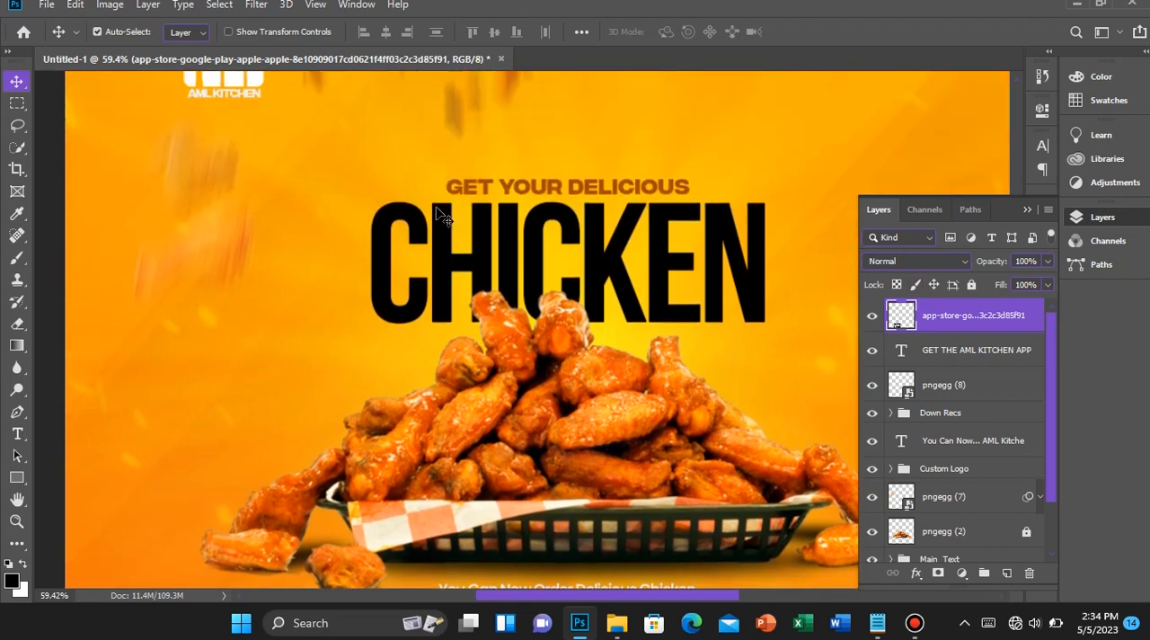
scroll(211, 159, up, 1)
scroll(210, 195, down, 3)
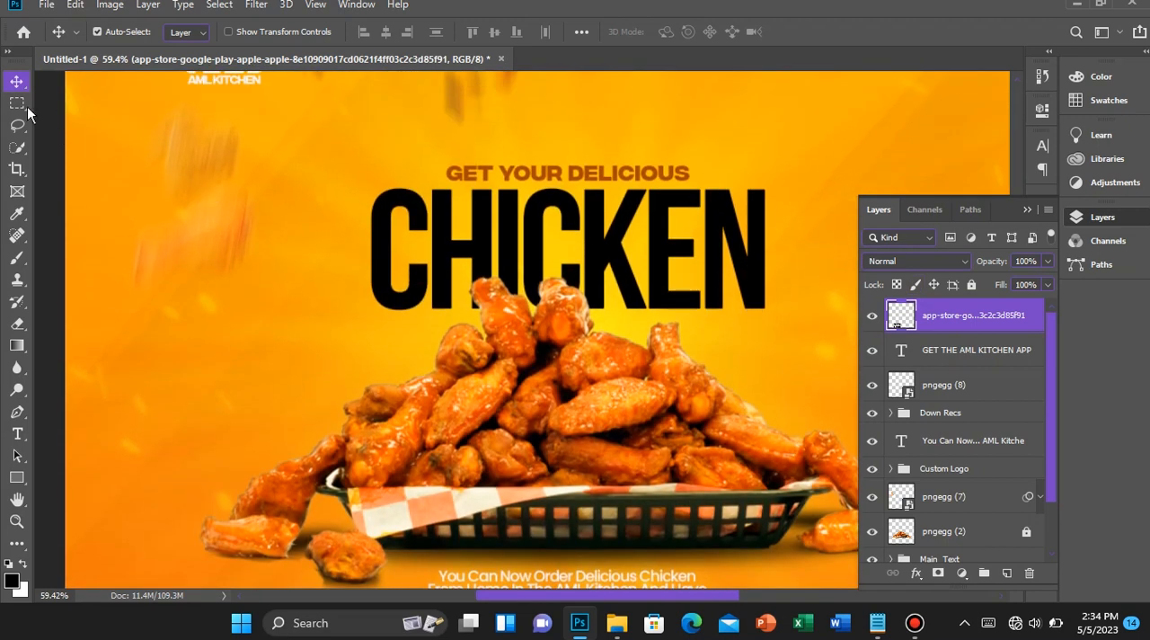
click(17, 103)
scroll(381, 353, down, 5)
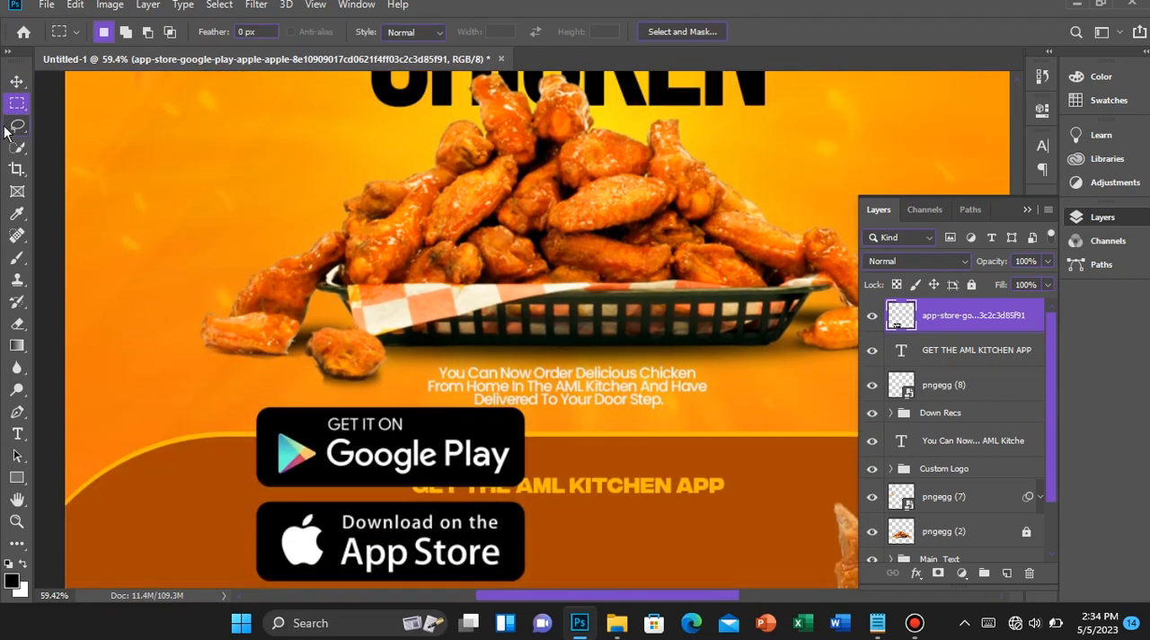
right_click(8, 107)
click(11, 104)
right_click(19, 107)
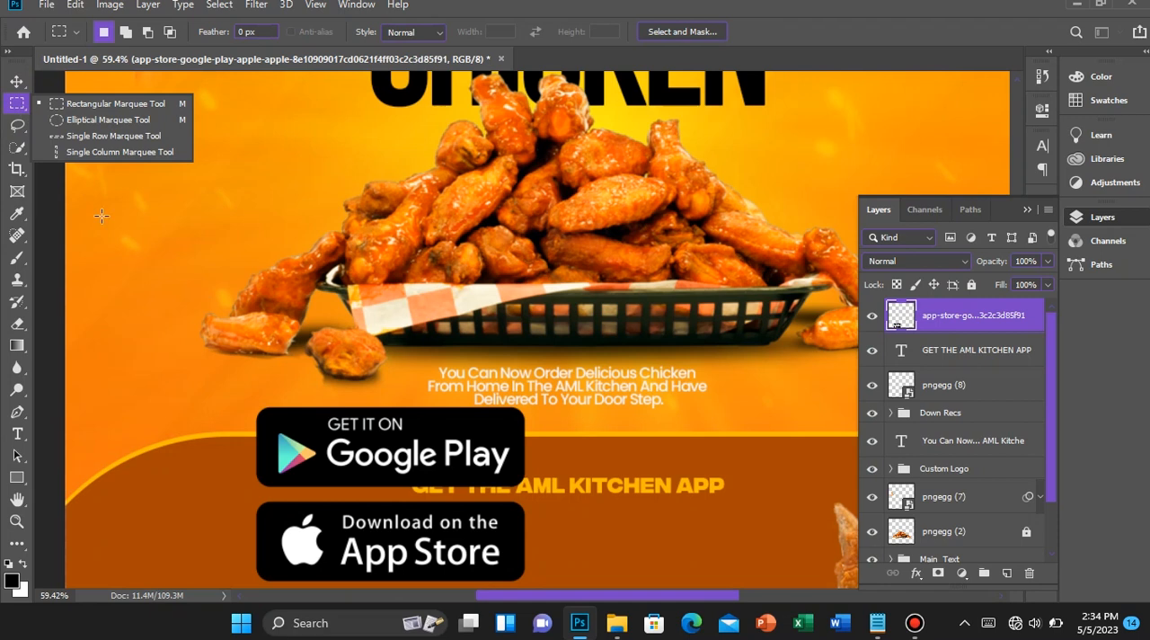
click(9, 109)
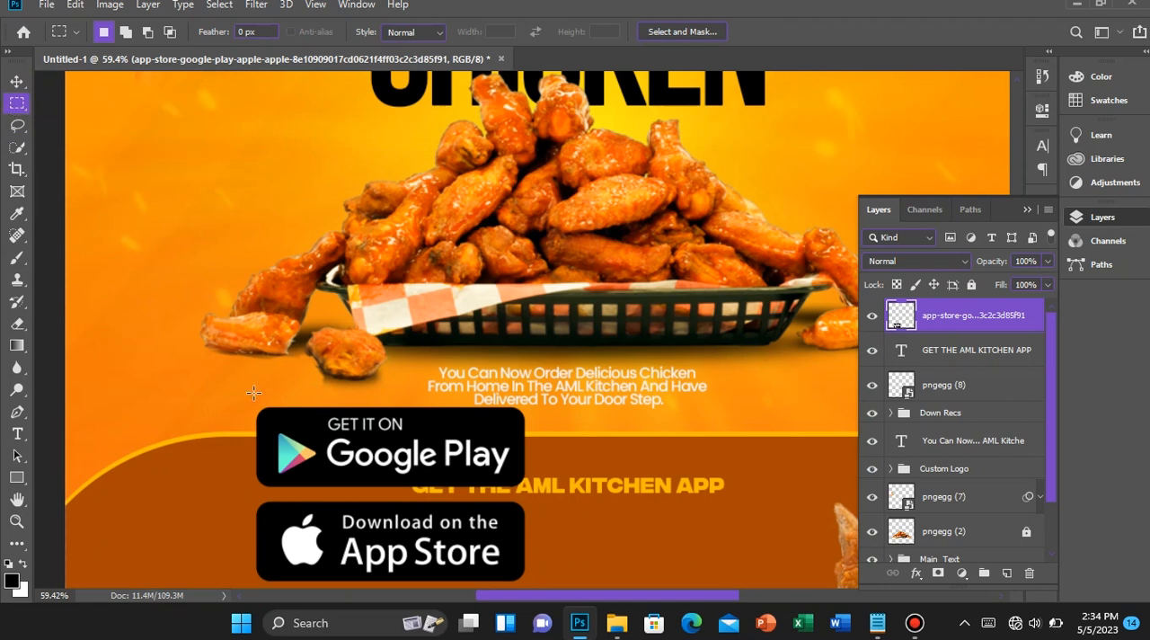
drag(232, 382, 561, 494)
right_click(451, 437)
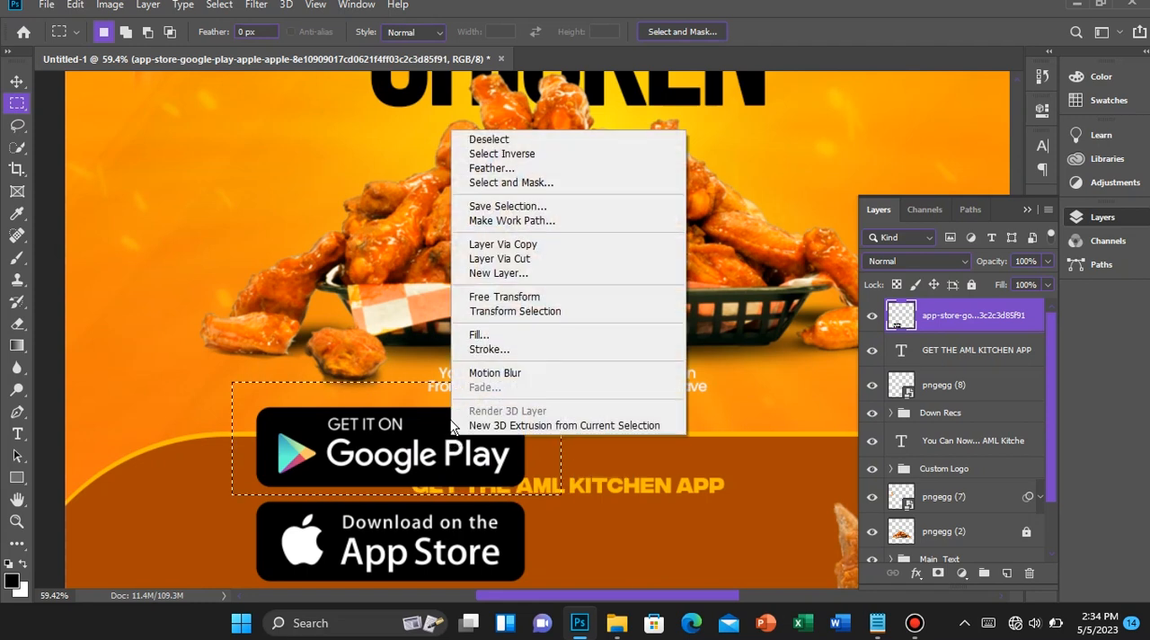
click(504, 260)
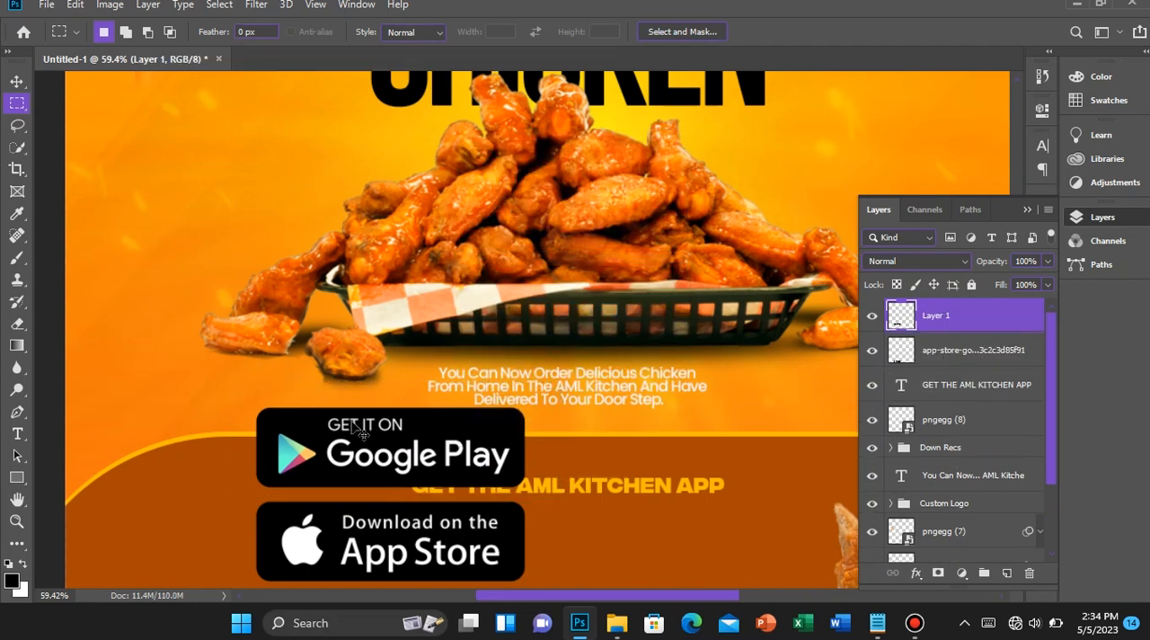
Move the Google Play badge to the right of the App Store badge, level with it and separated by a narrow gap
key(v)
drag(424, 475, 619, 532)
scroll(483, 468, down, 2)
key(shift+Left)
key(shift+Left)
key(shift+Down)
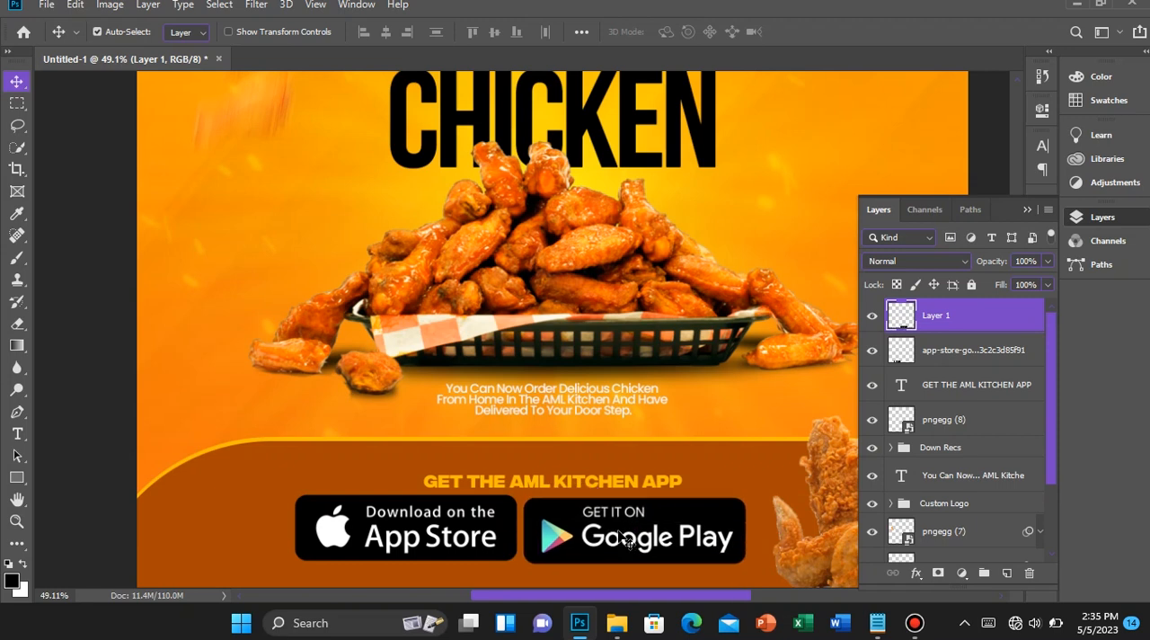
mouse_move(626, 539)
mouse_down()
mouse_move(636, 539)
mouse_move(622, 534)
mouse_up()
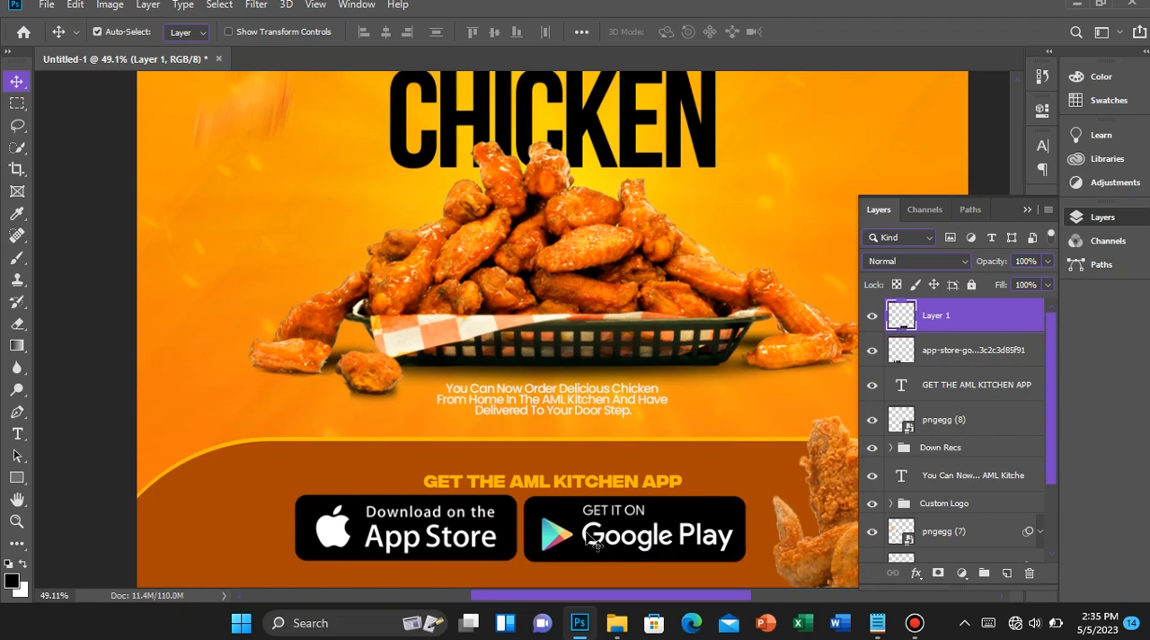
mouse_move(587, 532)
mouse_down()
mouse_move(613, 537)
mouse_move(589, 530)
mouse_up()
scroll(571, 519, down, 1)
scroll(569, 519, up, 2)
drag(600, 536, 579, 528)
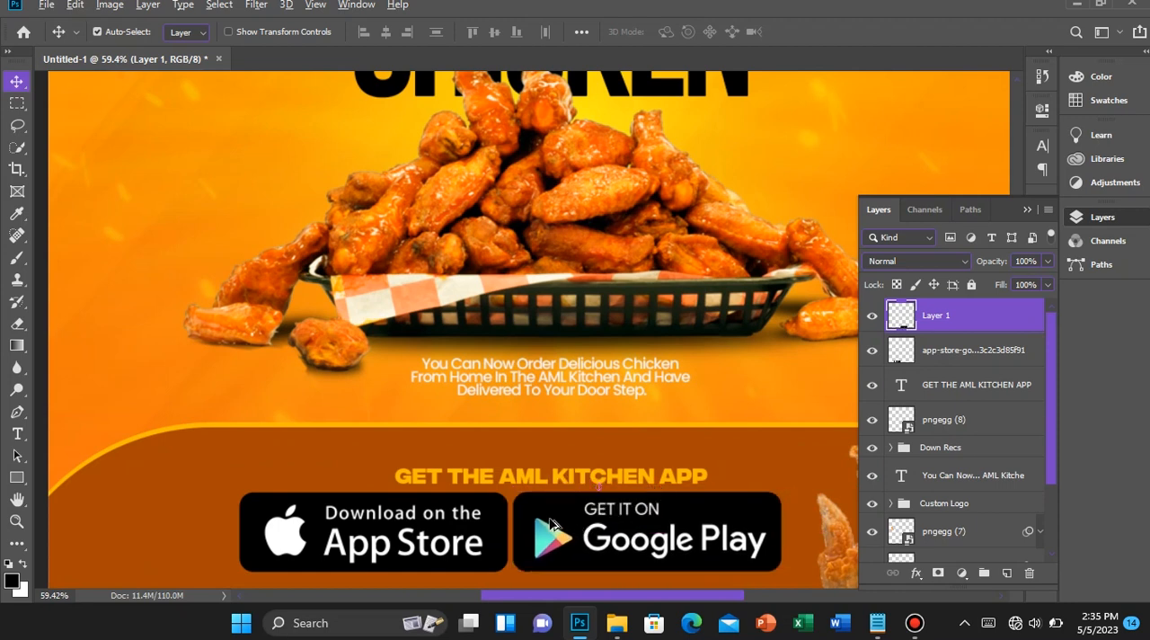
Group the two store badge layers and name the group "Play And App Store"
scroll(552, 525, down, 2)
scroll(551, 526, down, 3)
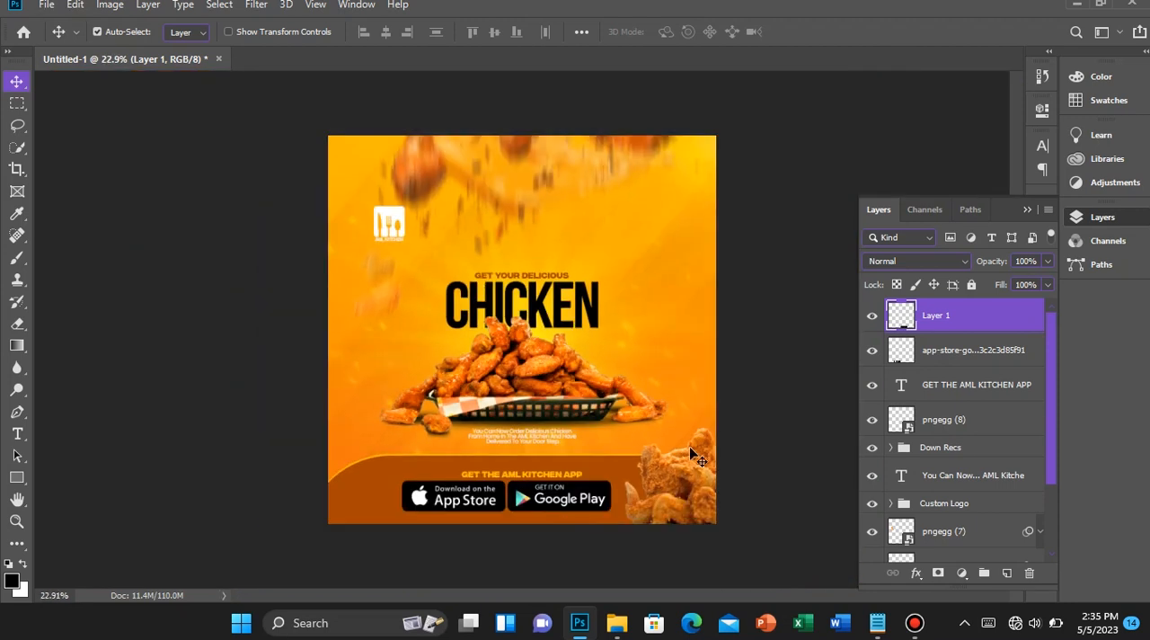
shift+click(953, 359)
key(ctrl+g)
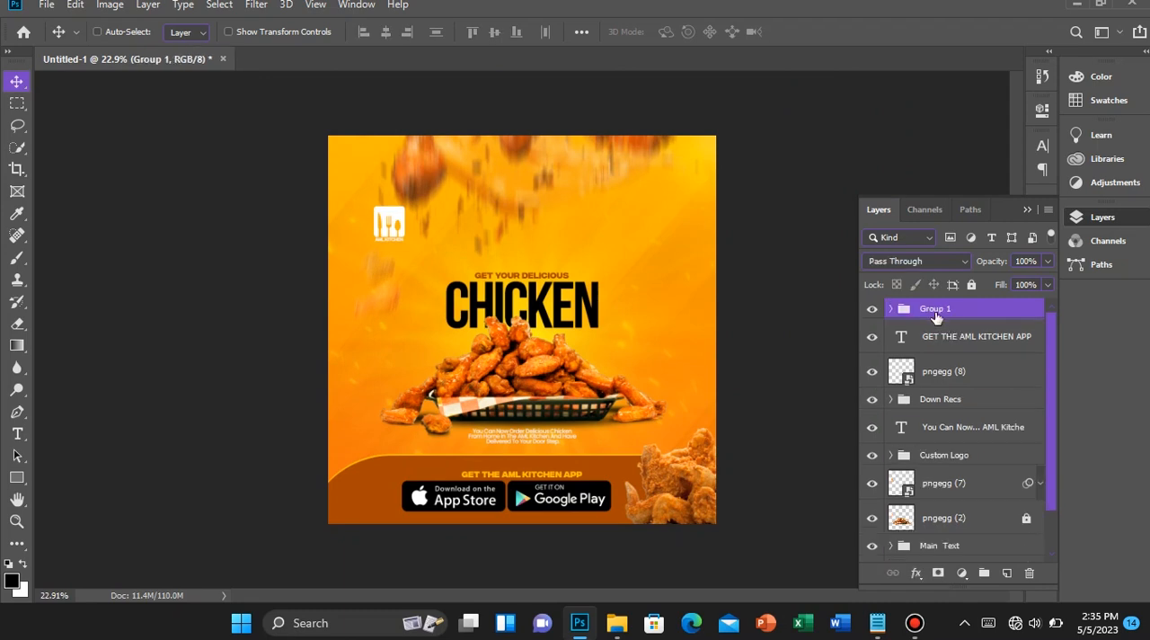
double_click(935, 309)
text(Play And App Store)
key(Return)
Centre the "Play And App Store" group horizontally on the canvas
key(ctrl+a)
click(386, 32)
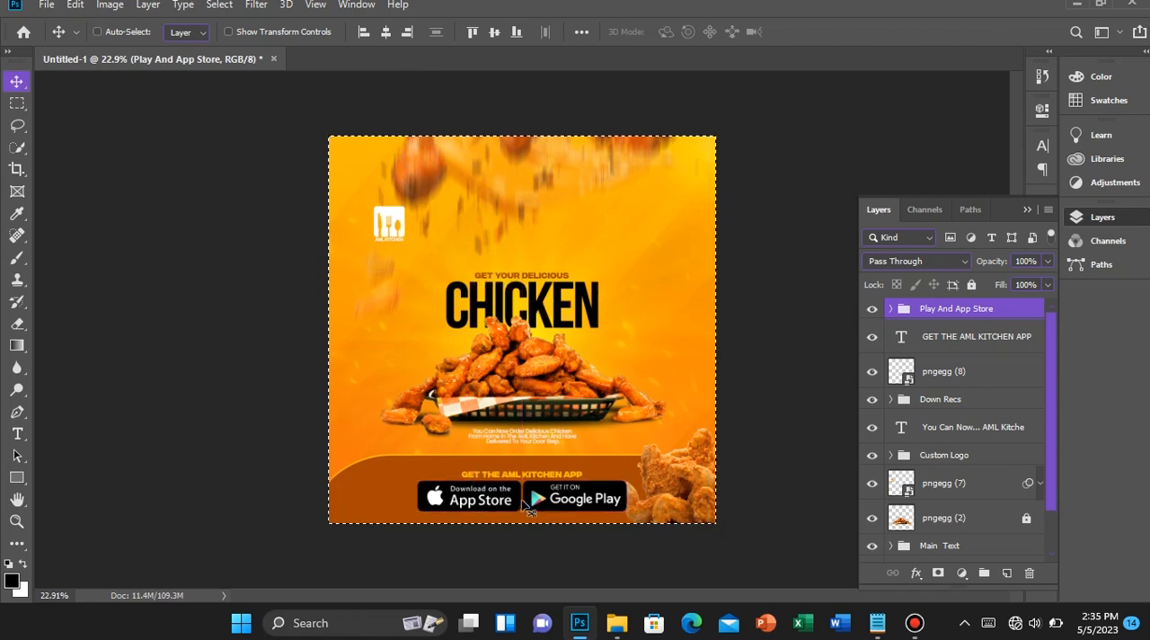
key(ctrl+d)
Scale the store badge group down about its centre to about 76.6%
scroll(518, 498, up, 5)
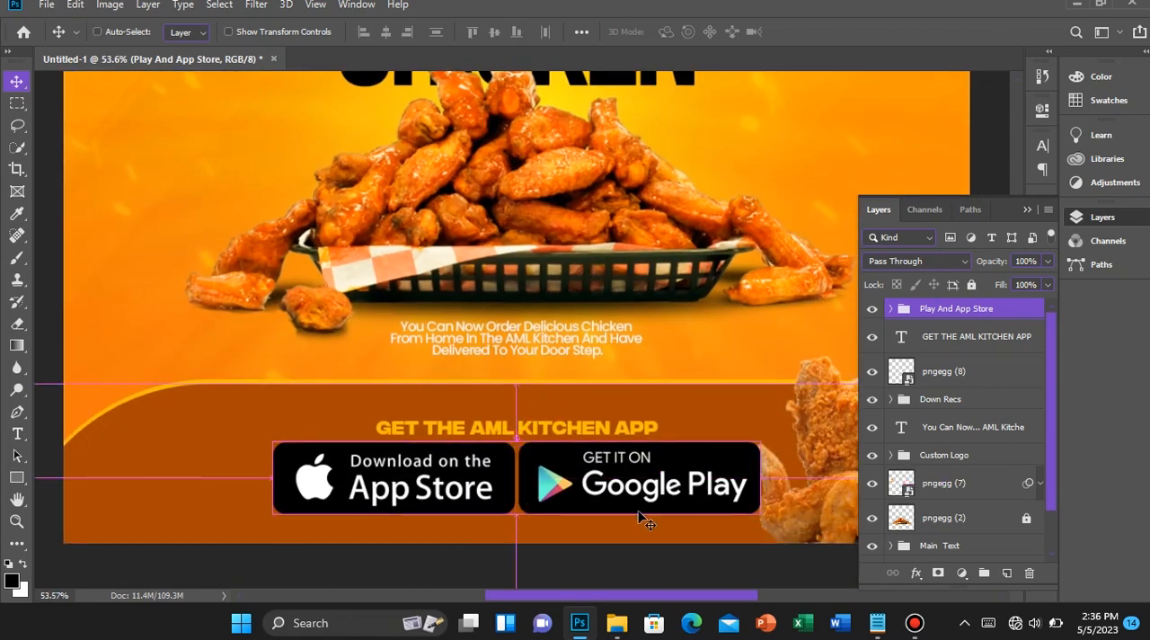
key(ctrl+t)
drag(757, 513, 708, 505)
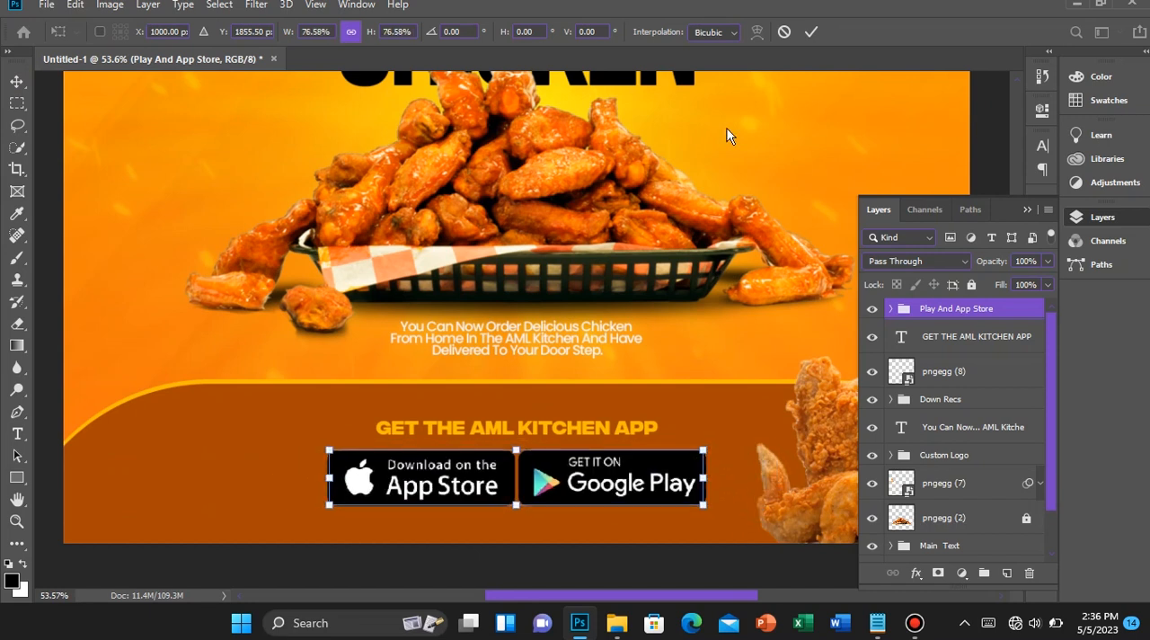
click(811, 33)
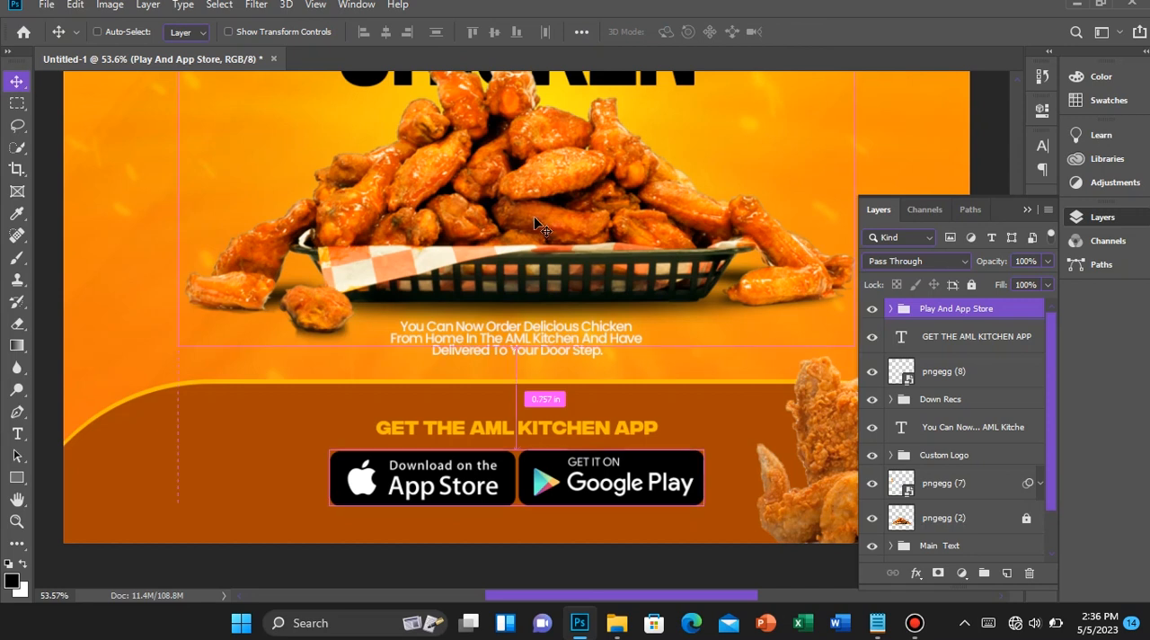
Recheck the badge group's horizontal centring on the canvas and nudge it up closer to the "GET THE AML KITCHEN APP" text
key(ctrl+0)
key(ctrl+a)
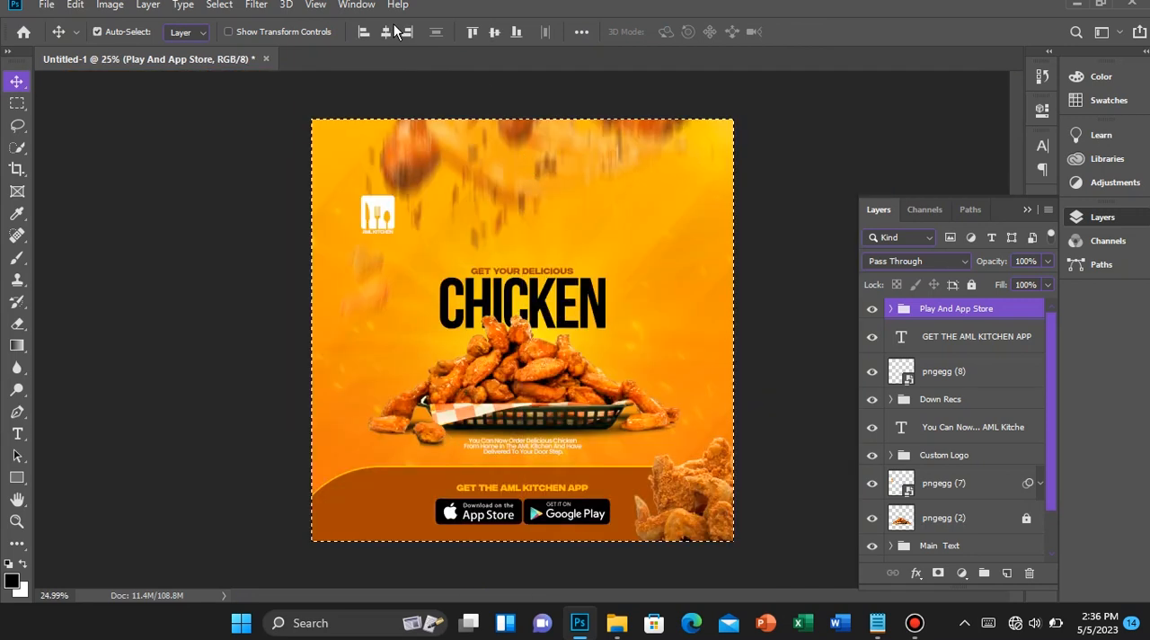
key(ctrl+d)
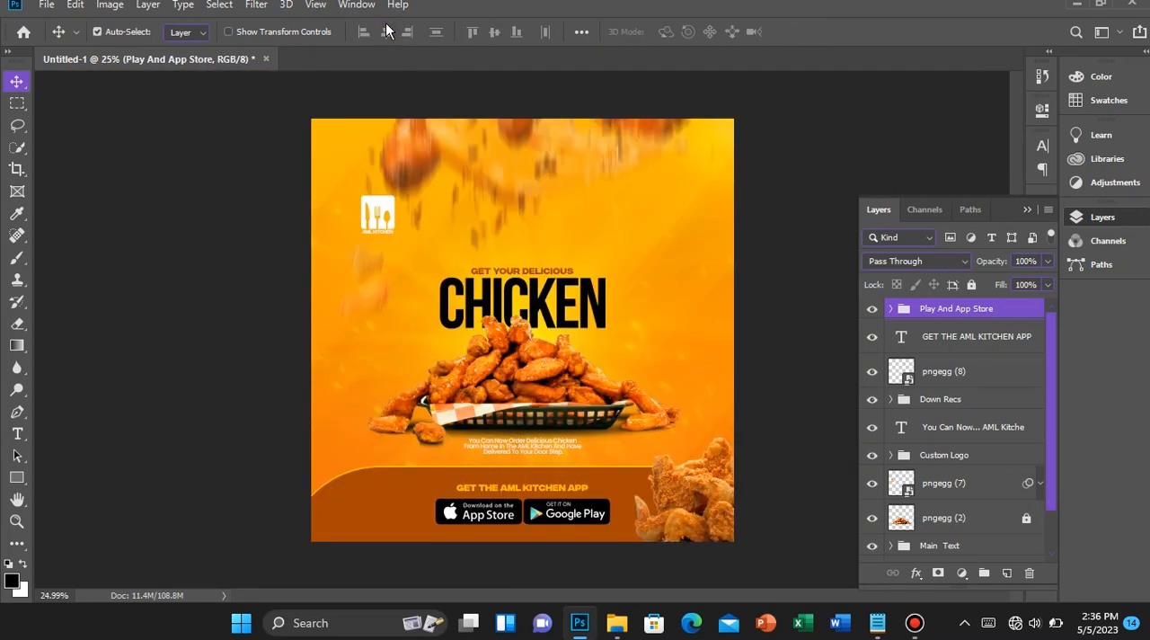
key(shift+Up)
key(shift+Up)
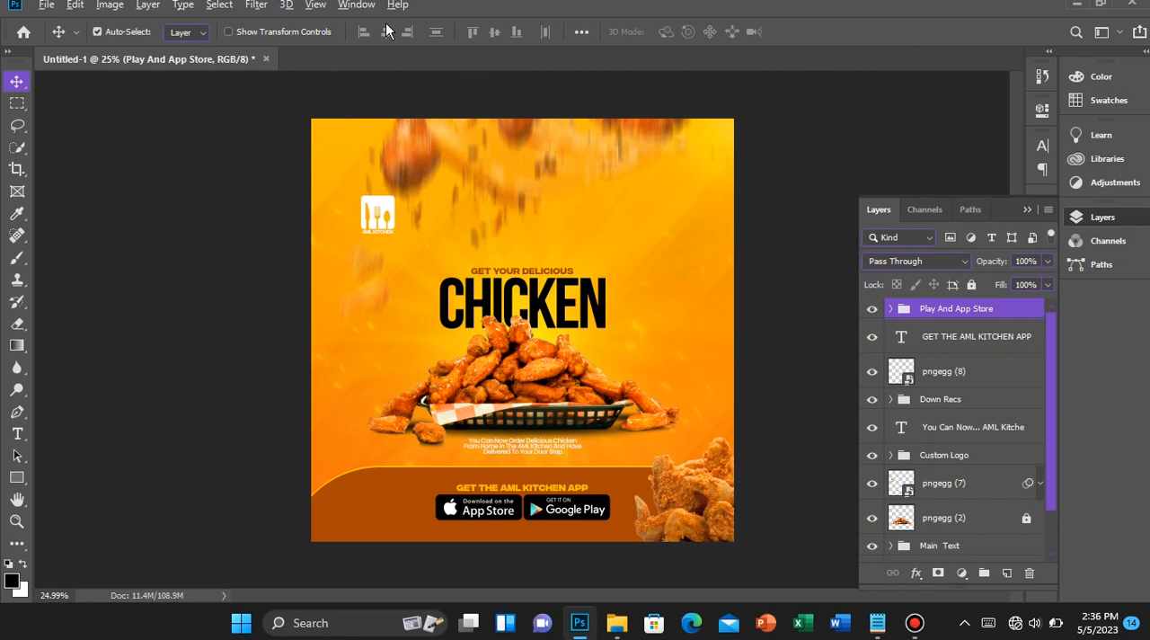
key(ctrl+plus)
key(ctrl+minus)
Nudge the footer text and the store badge group down together within the brown footer
ctrl+click(1021, 335)
key(shift+Down)
key(shift+Down)
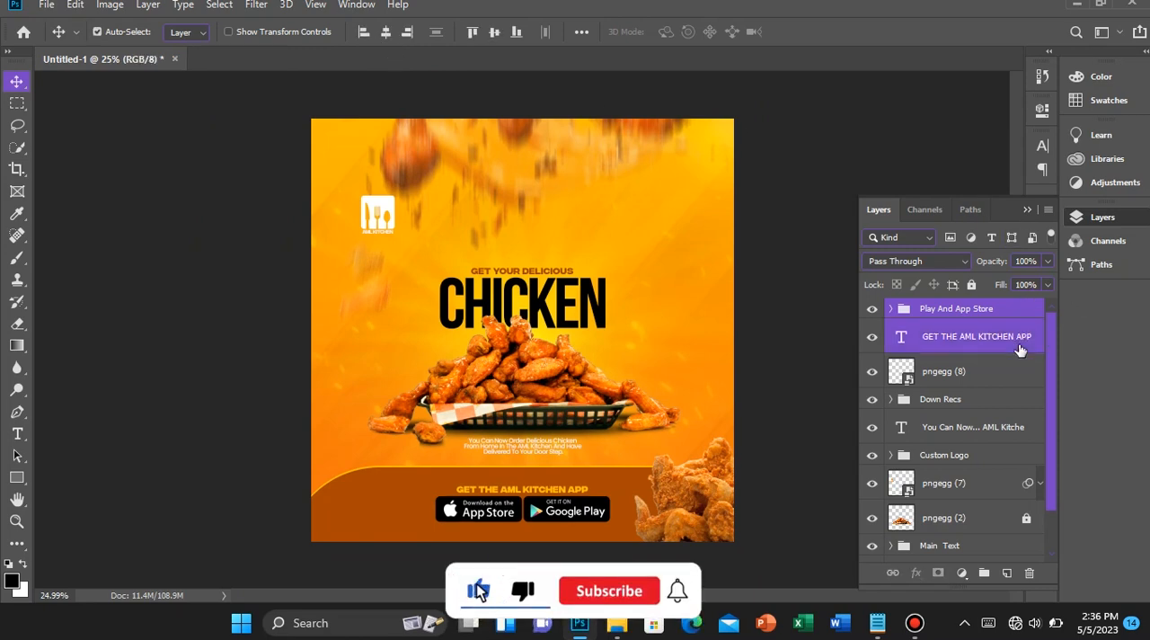
Examine the headline, the delivery text and the footer text with its store badges up close
scroll(492, 462, up, 10)
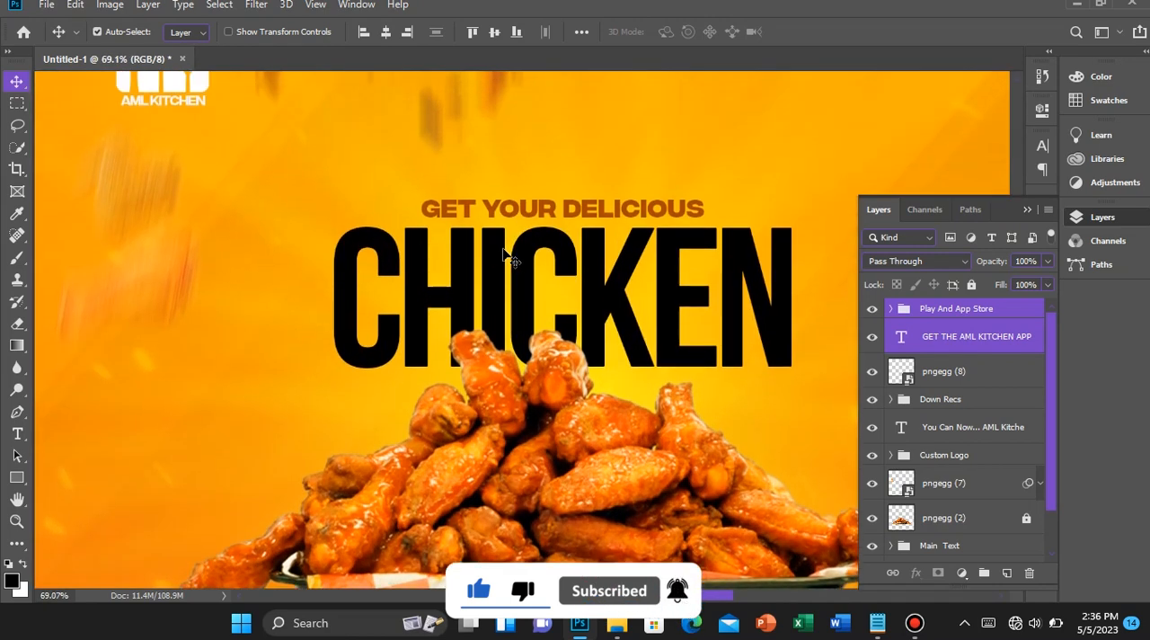
scroll(508, 259, up, 10)
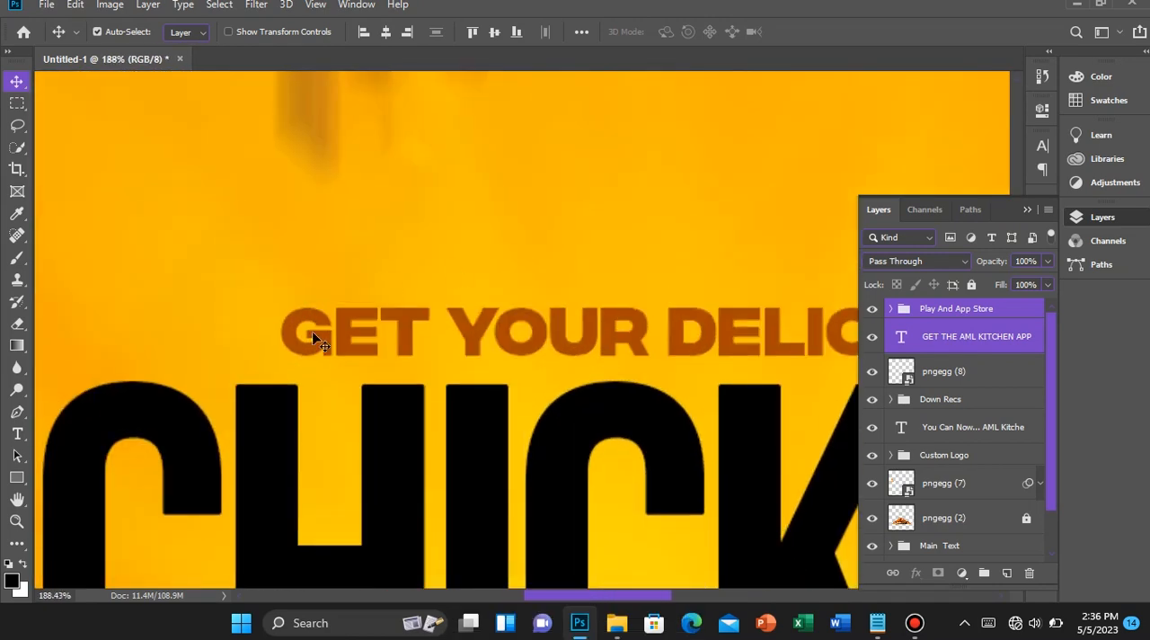
scroll(483, 404, up, 3)
scroll(486, 511, down, 2)
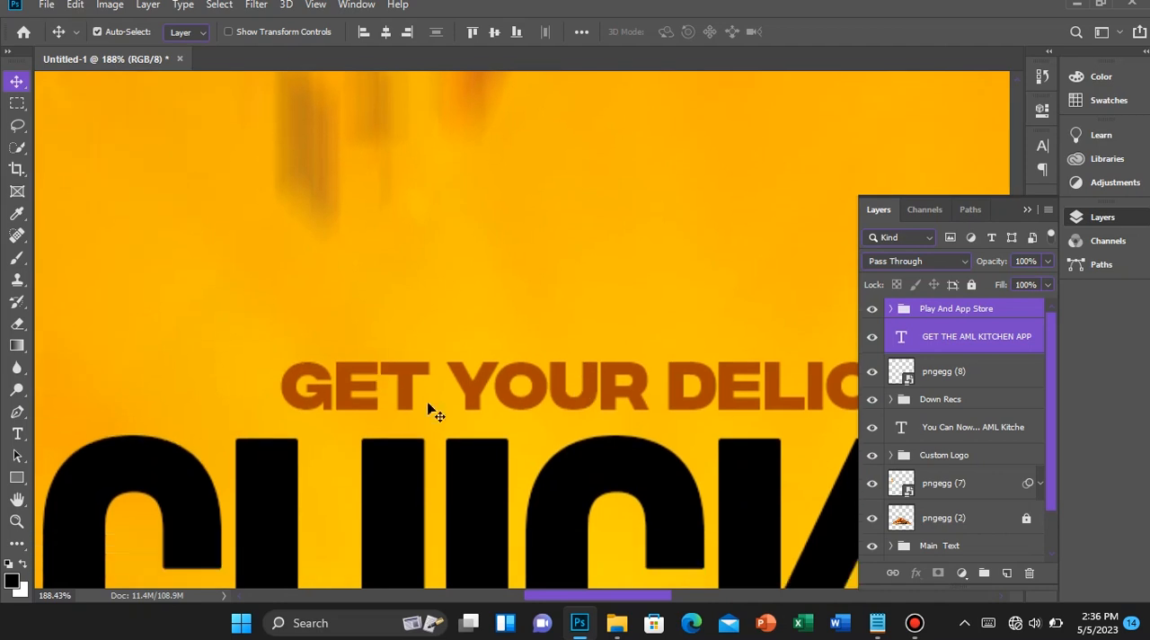
scroll(462, 390, down, 8)
scroll(486, 492, down, 6)
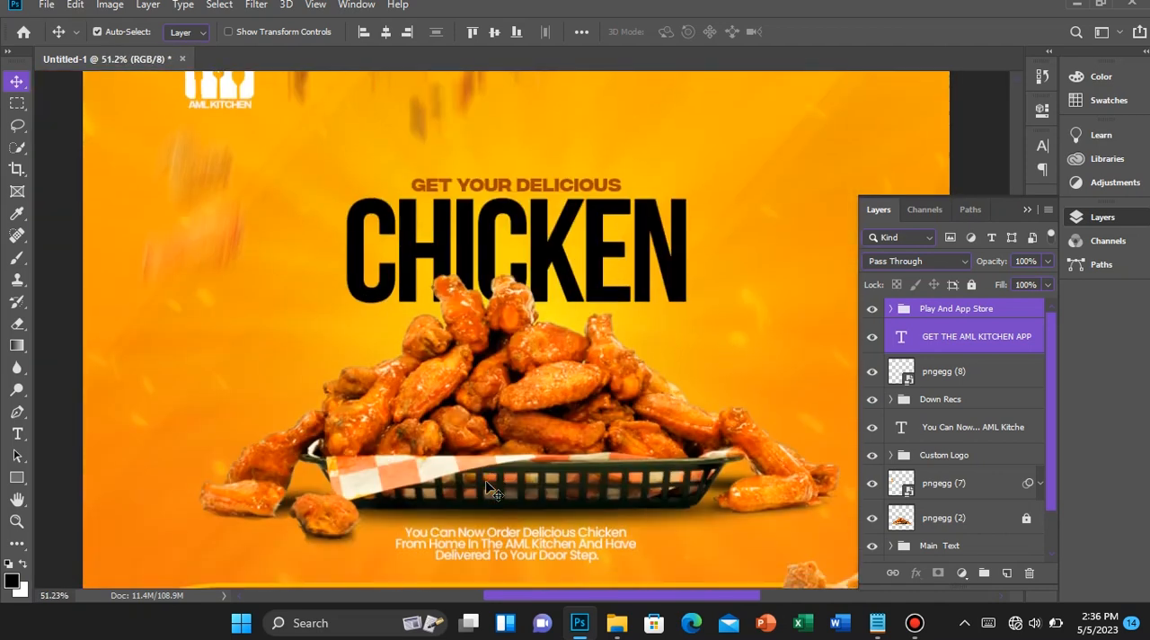
scroll(496, 459, up, 3)
scroll(497, 459, up, 3)
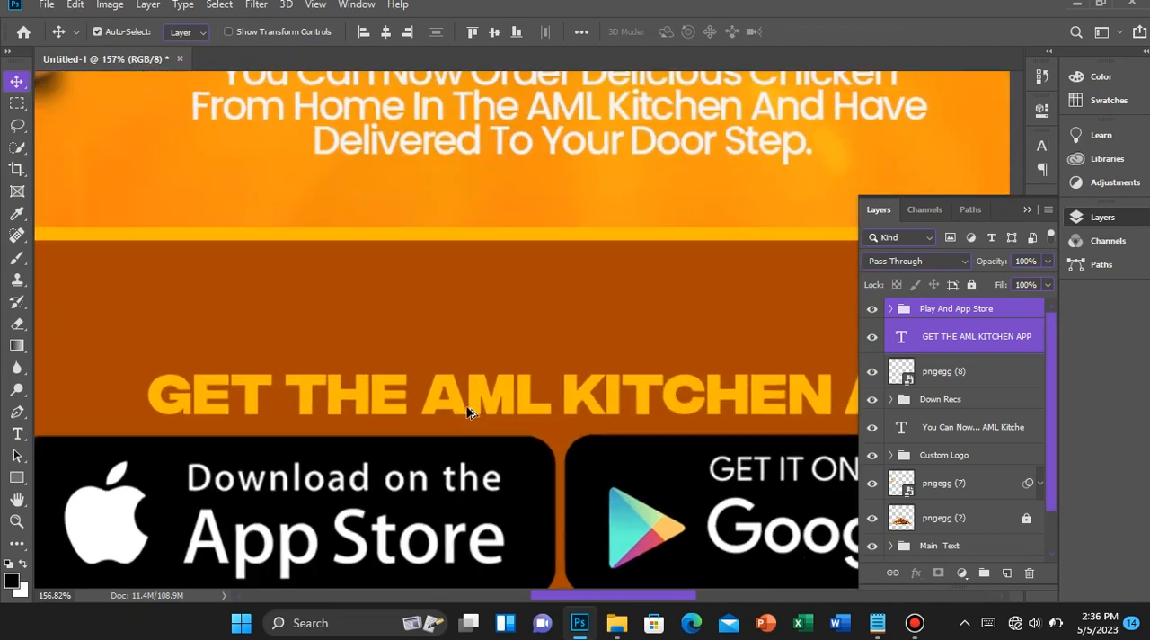
Examine the blurred falling chicken, the headline and the overall flyer composition at different zoom levels
scroll(504, 422, up, 1)
scroll(380, 359, down, 1)
scroll(357, 390, down, 5)
scroll(357, 382, up, 4)
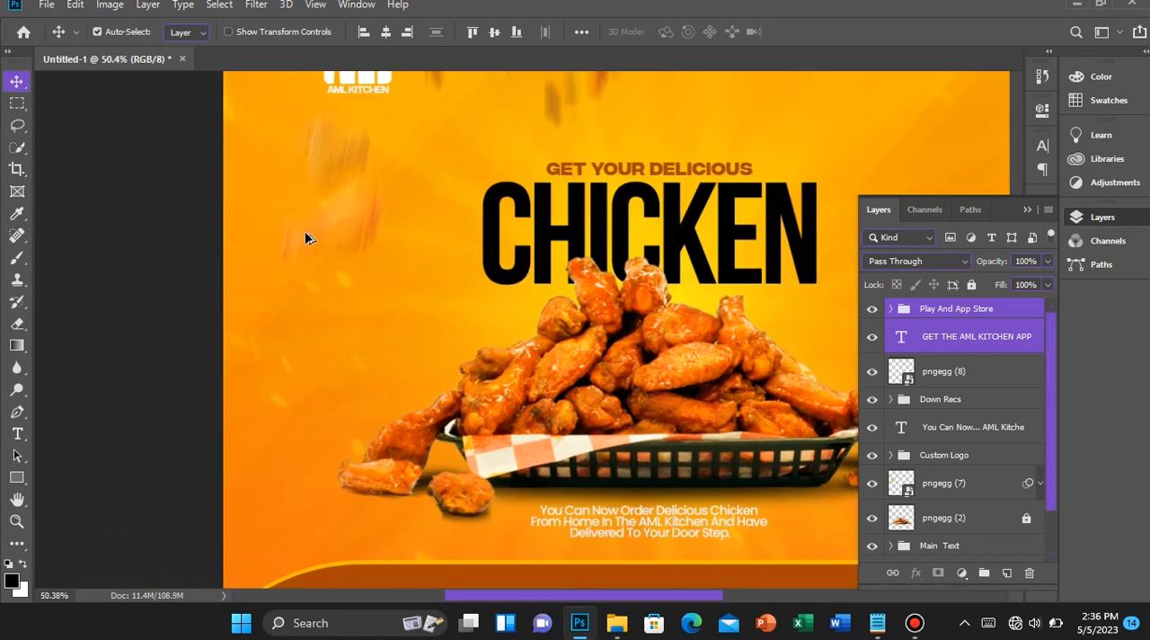
scroll(301, 204, up, 3)
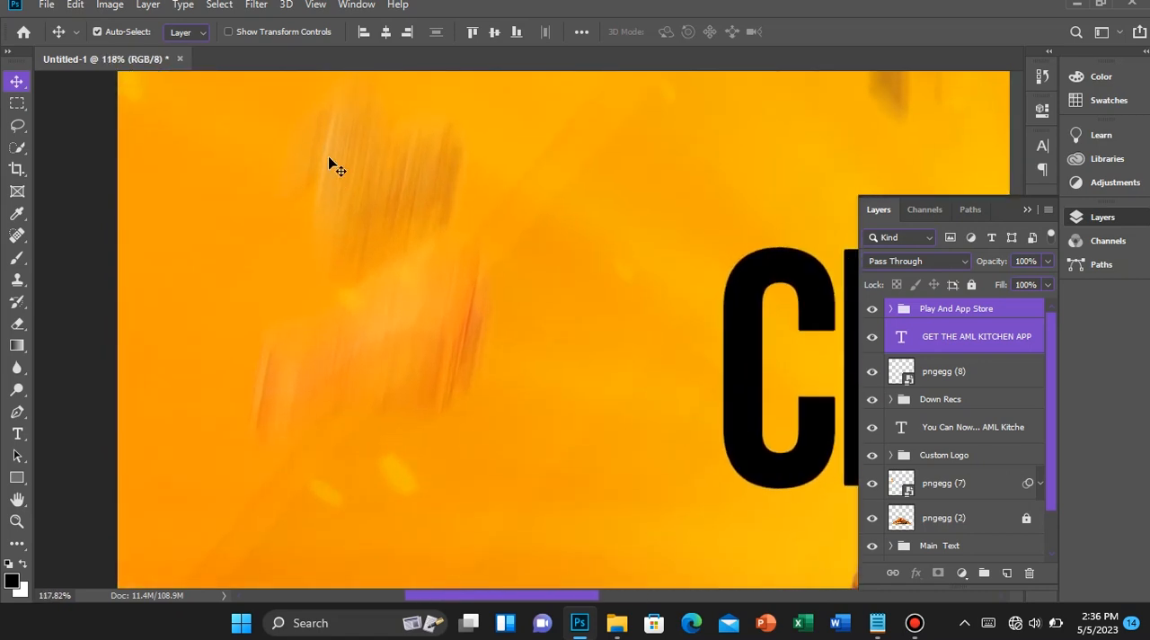
scroll(401, 173, down, 1)
drag(569, 595, 606, 603)
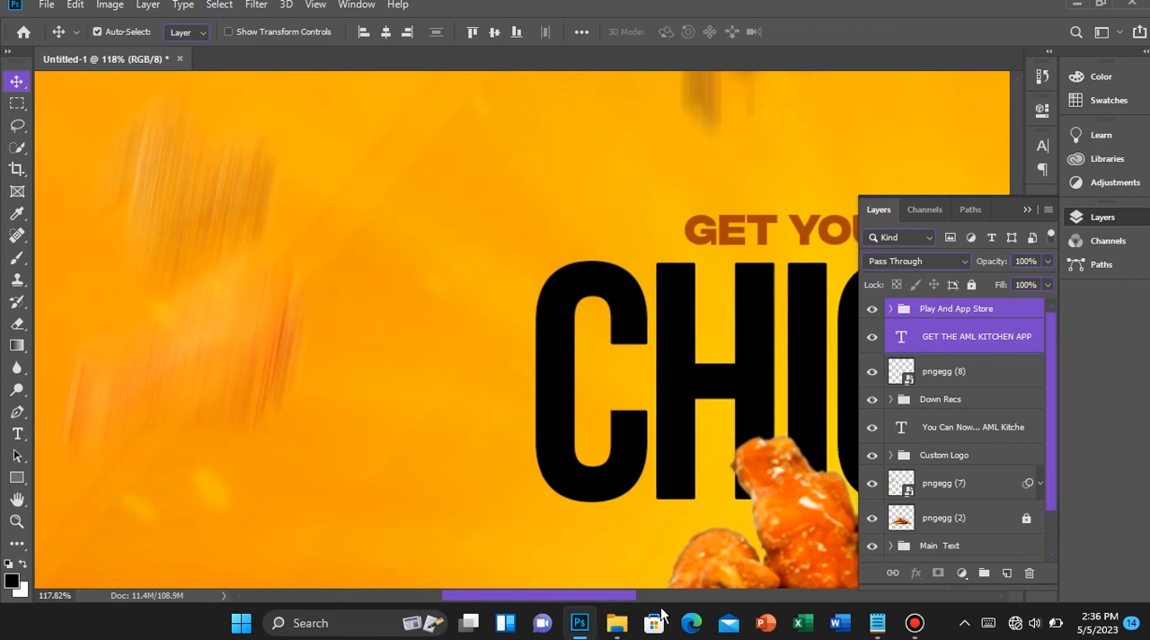
scroll(604, 323, down, 4)
scroll(603, 323, down, 5)
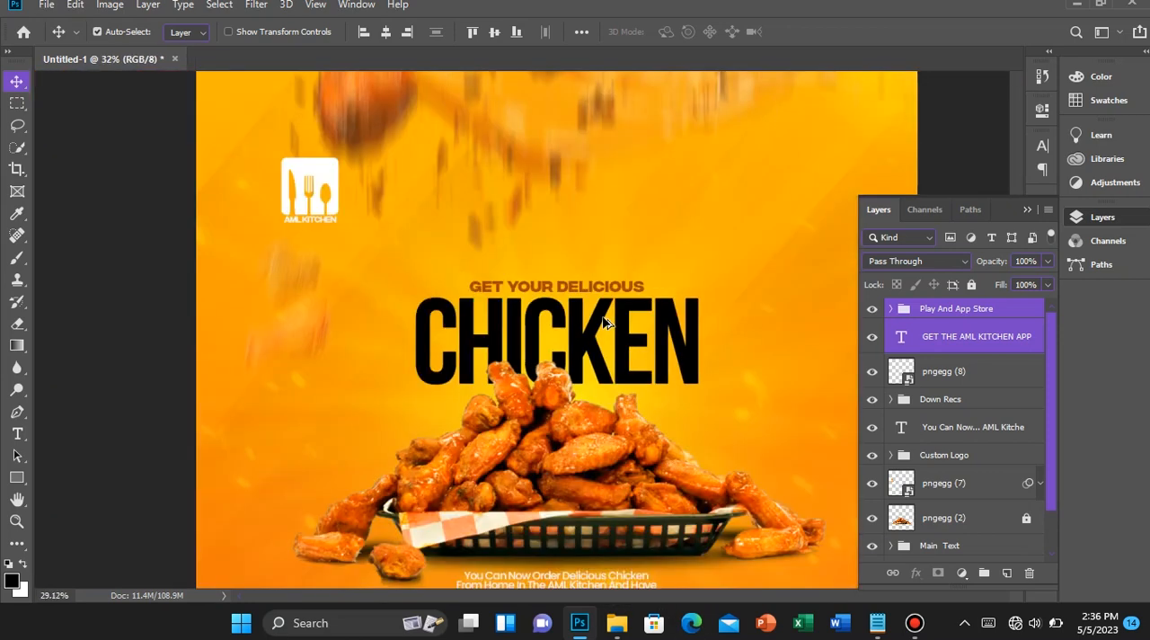
scroll(604, 323, up, 2)
scroll(604, 323, up, 1)
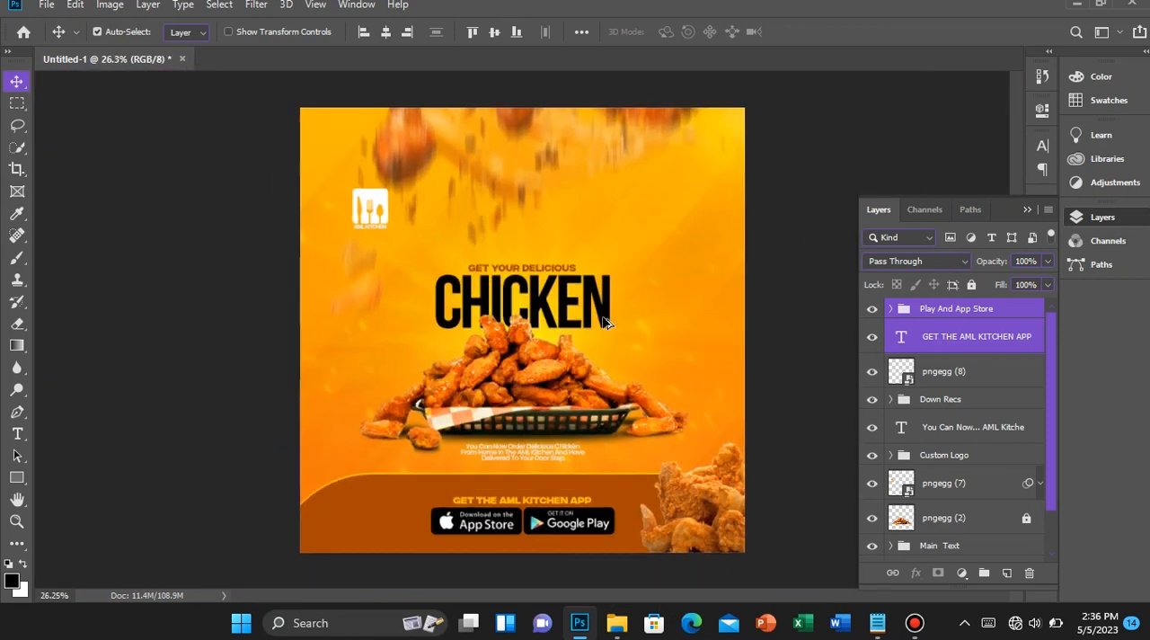
Group the Play And App Store, footer text, pngegg (8) and Down Recs layers, and name the group Down
click(984, 342)
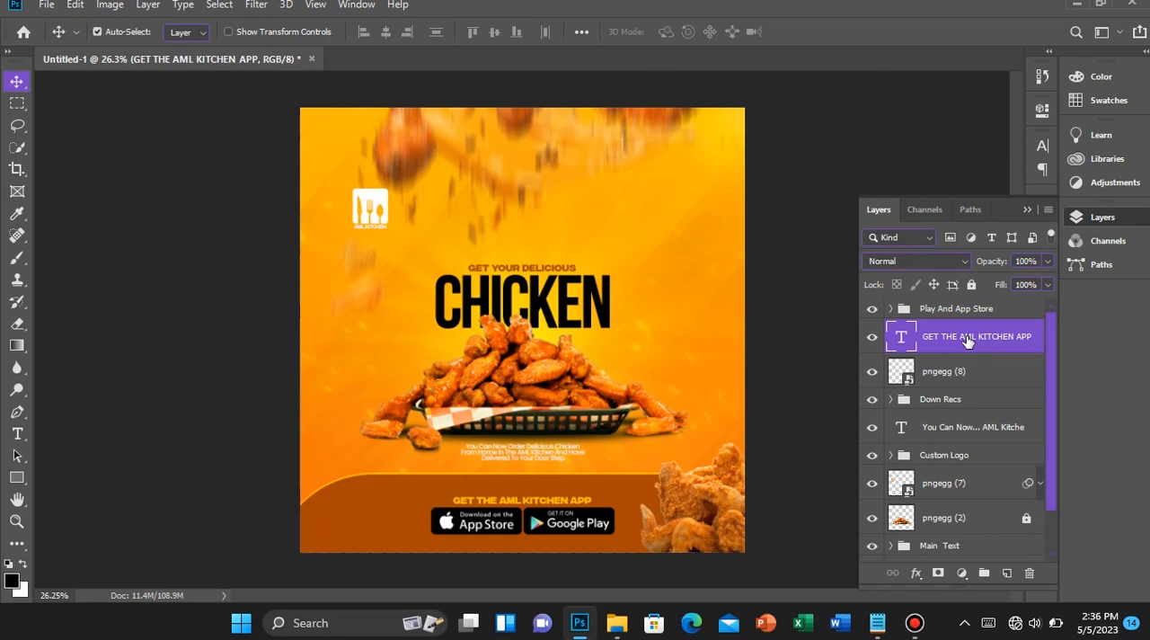
click(965, 313)
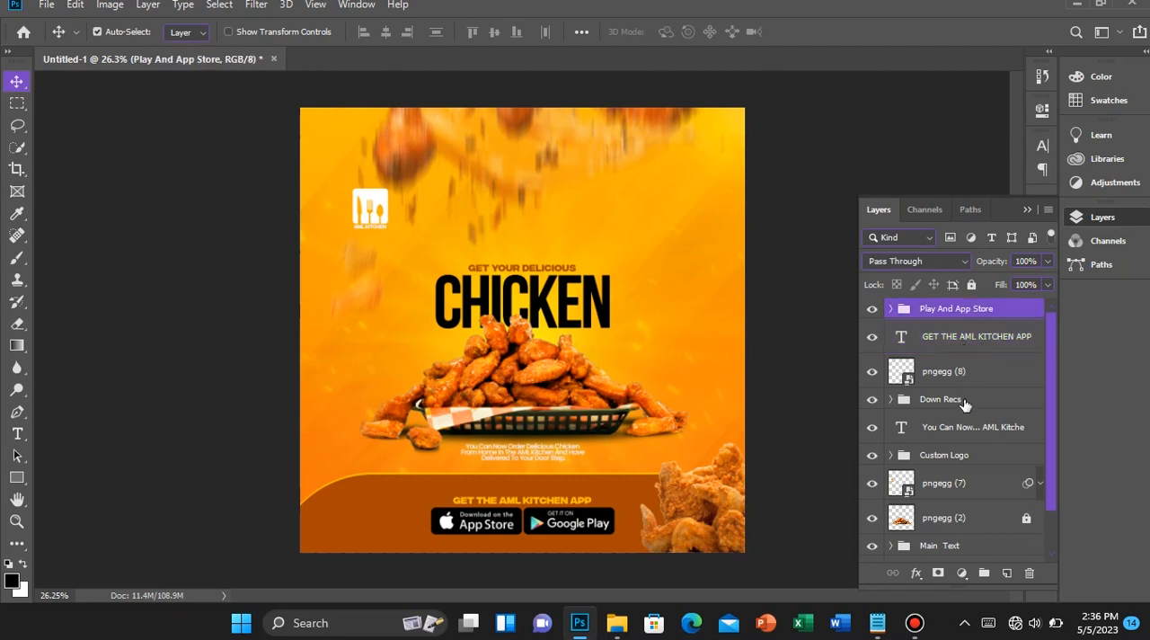
shift+click(964, 404)
key(ctrl+g)
double_click(934, 312)
text(Dow)
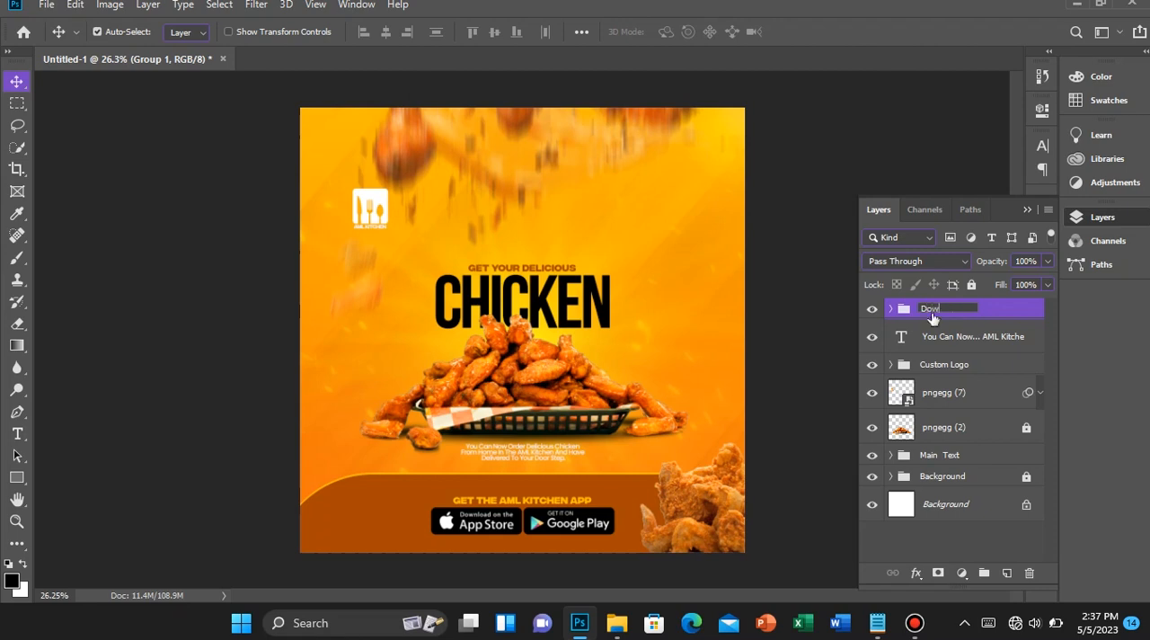
text(n)
key(Return)
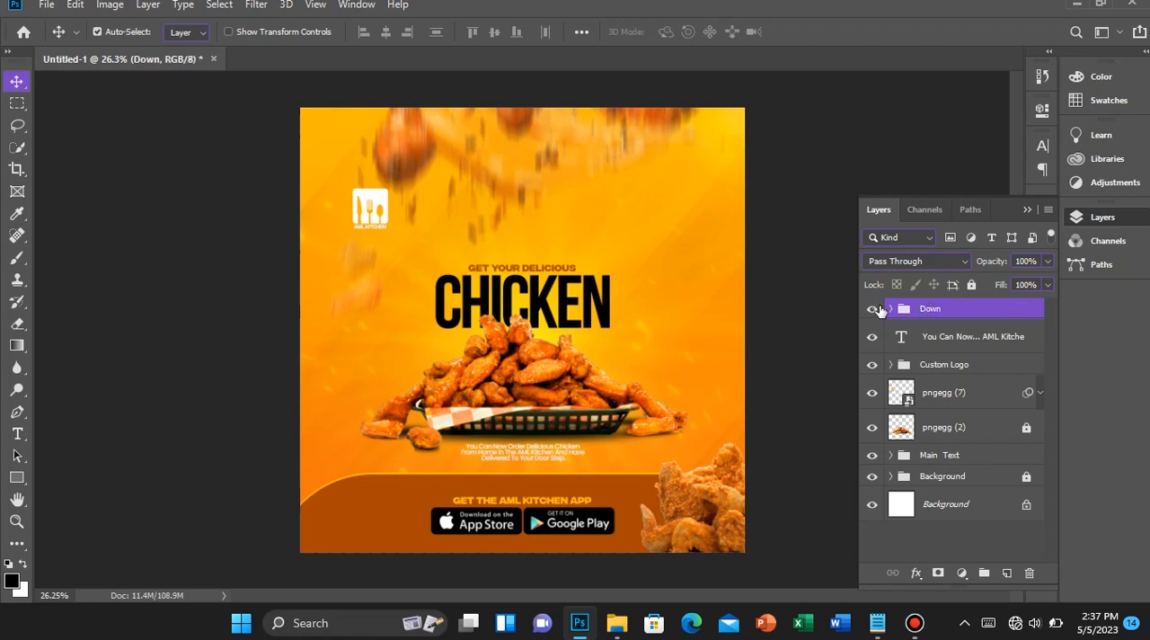
click(877, 309)
click(877, 310)
Unlock the chicken basket layer, pngegg (2)
click(940, 337)
click(1002, 427)
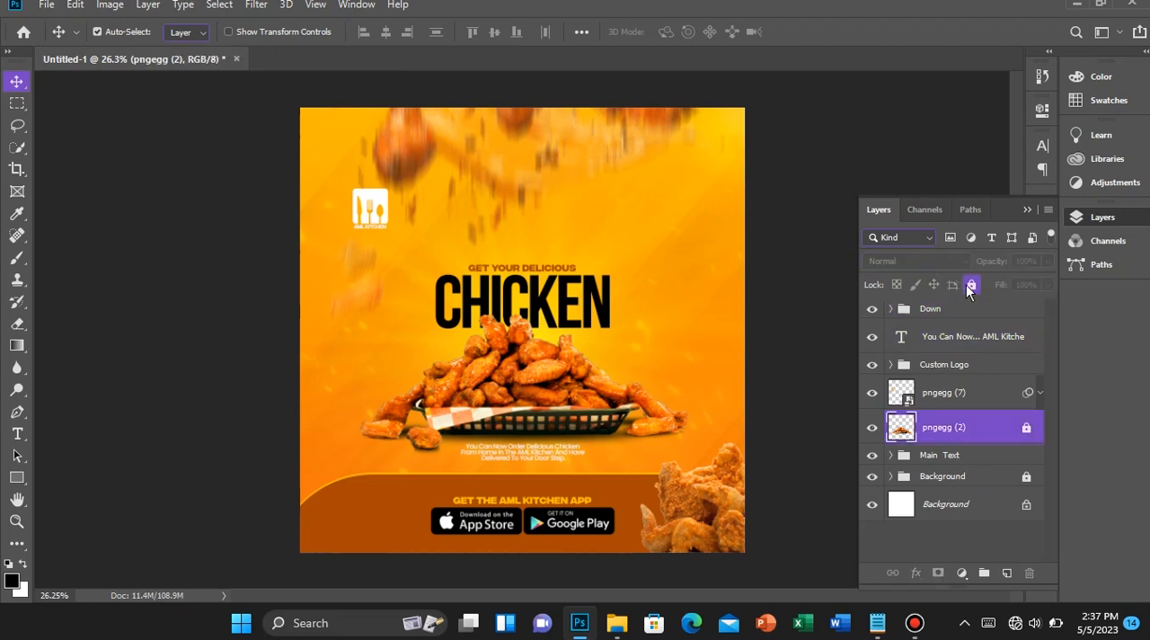
click(972, 284)
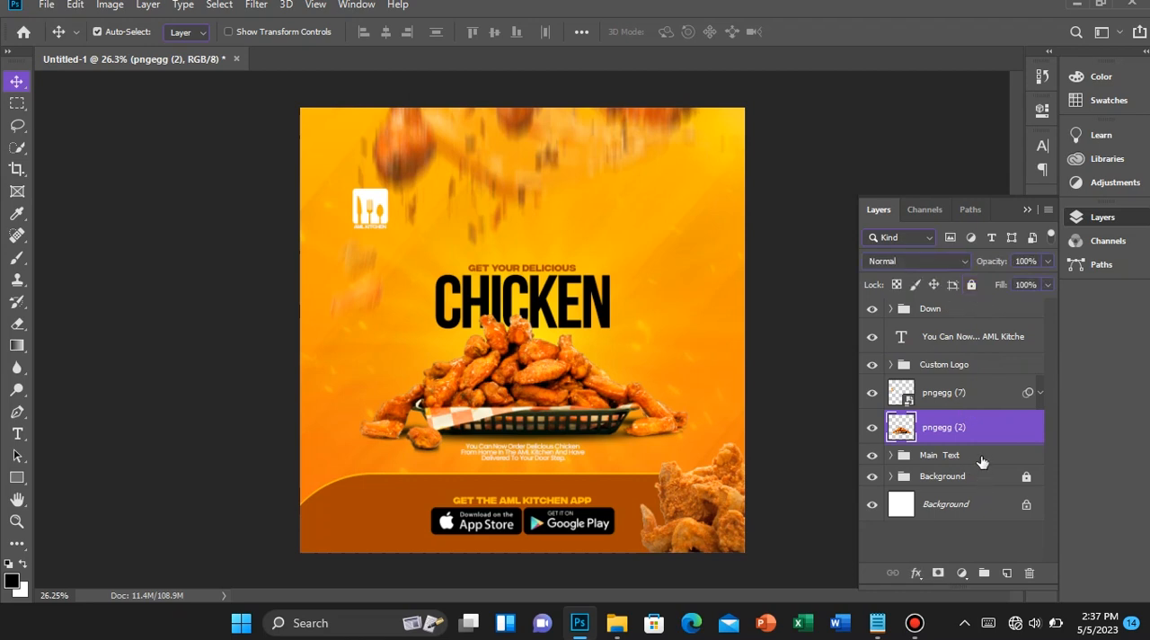
Group the Main Text, pngegg (2), Custom Logo and delivery text layers, and name the group Main Layer
click(980, 461)
ctrl+click(968, 428)
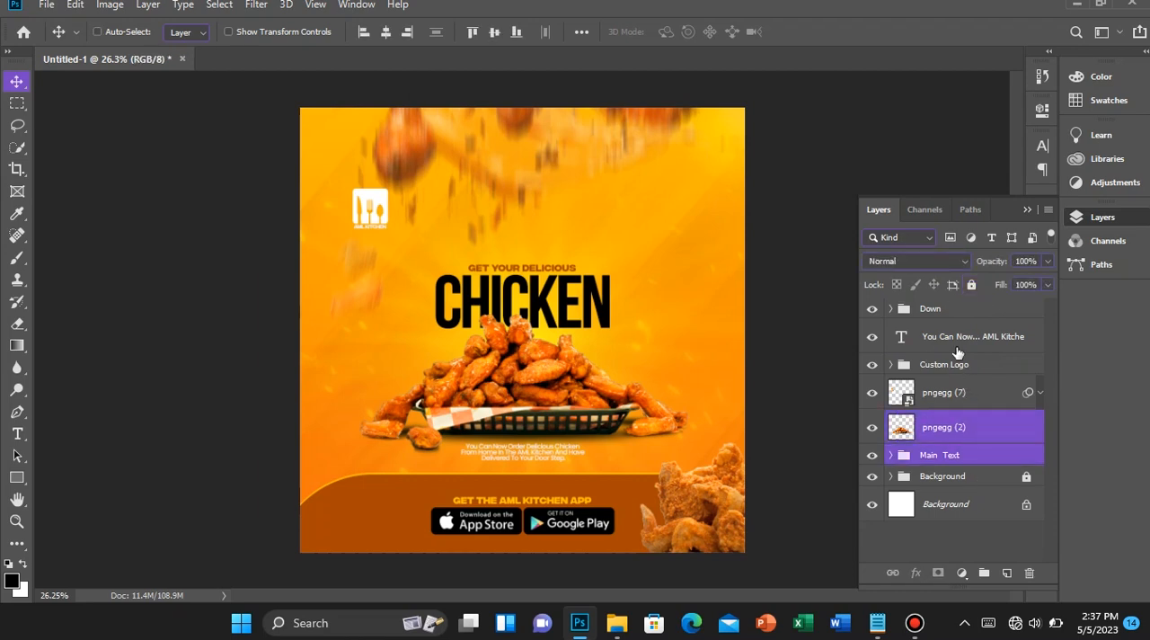
ctrl+click(959, 367)
ctrl+click(955, 339)
key(ctrl+g)
double_click(948, 331)
text(Main)
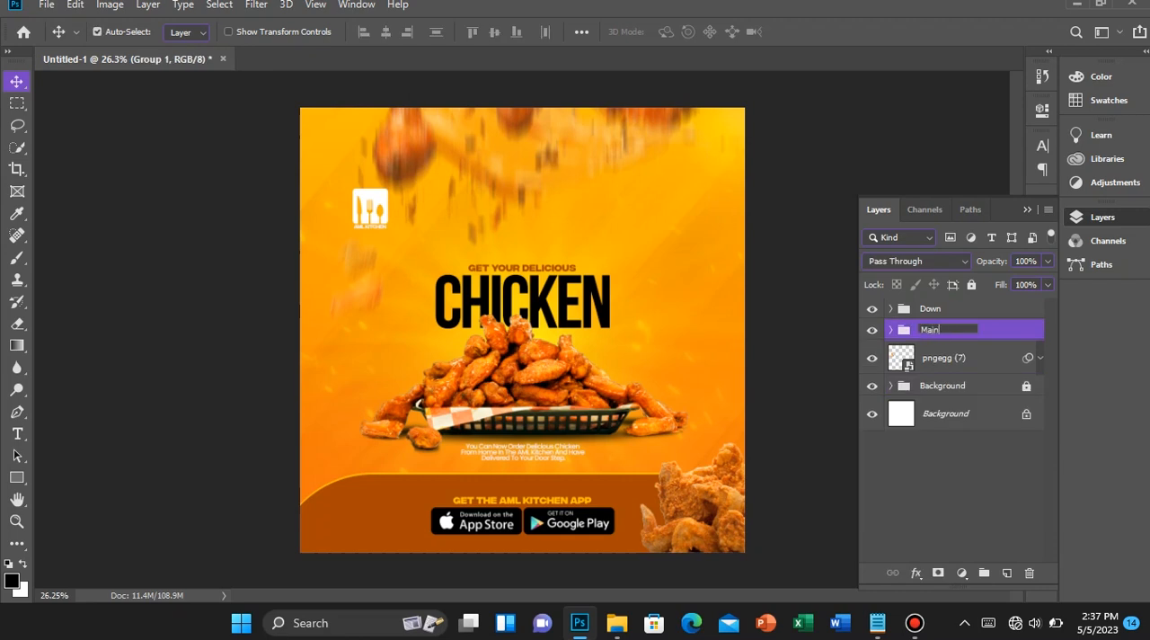
text( Layer)
key(Return)
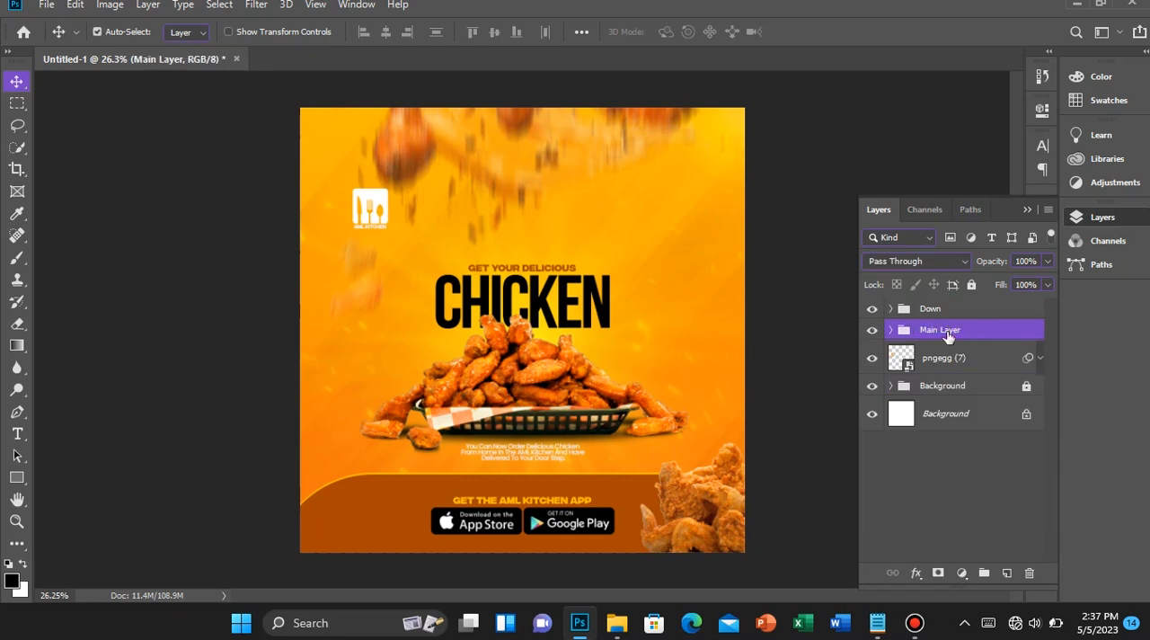
Centre the Main Layer group horizontally on the canvas and toggle its visibility to check its contents
key(ctrl+a)
click(389, 36)
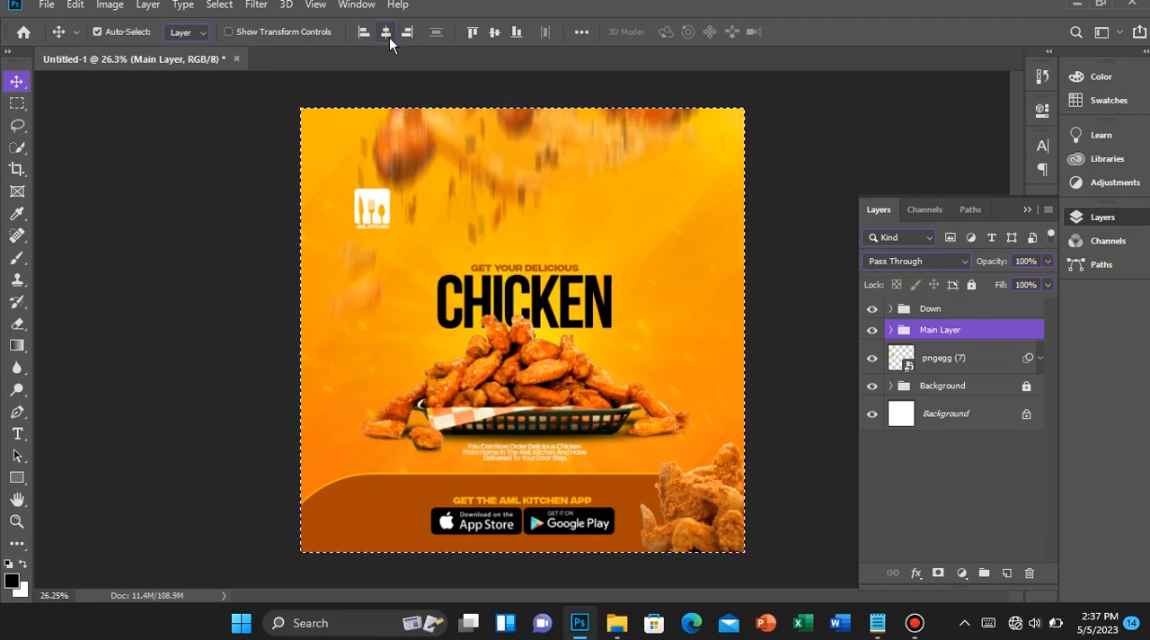
key(ctrl+d)
click(866, 331)
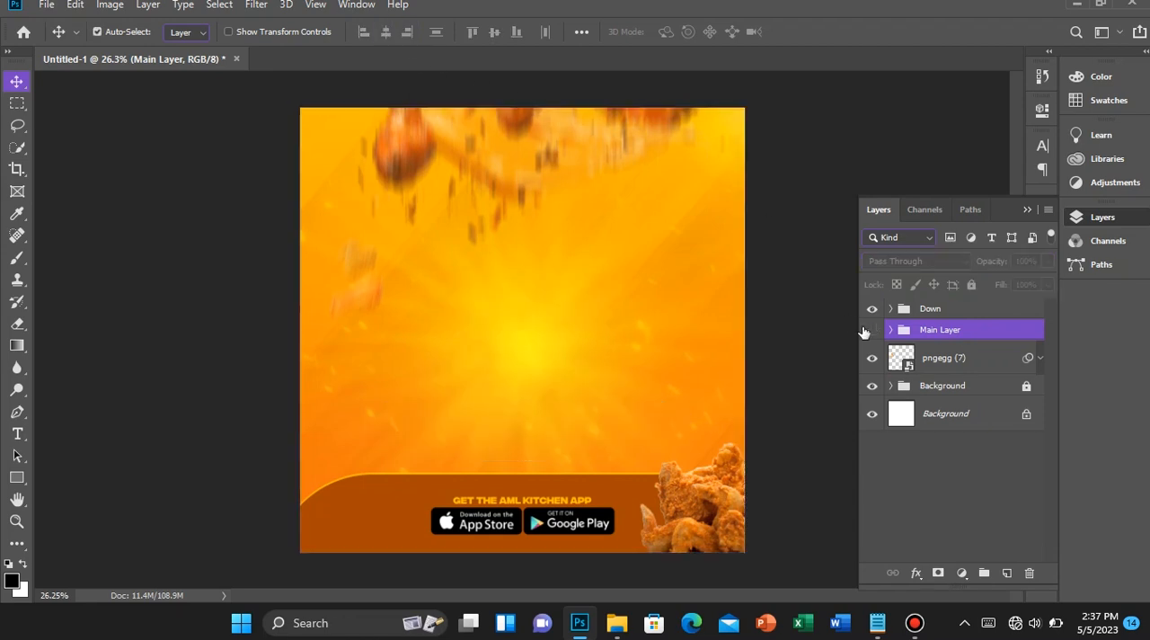
click(866, 330)
click(866, 330)
click(869, 331)
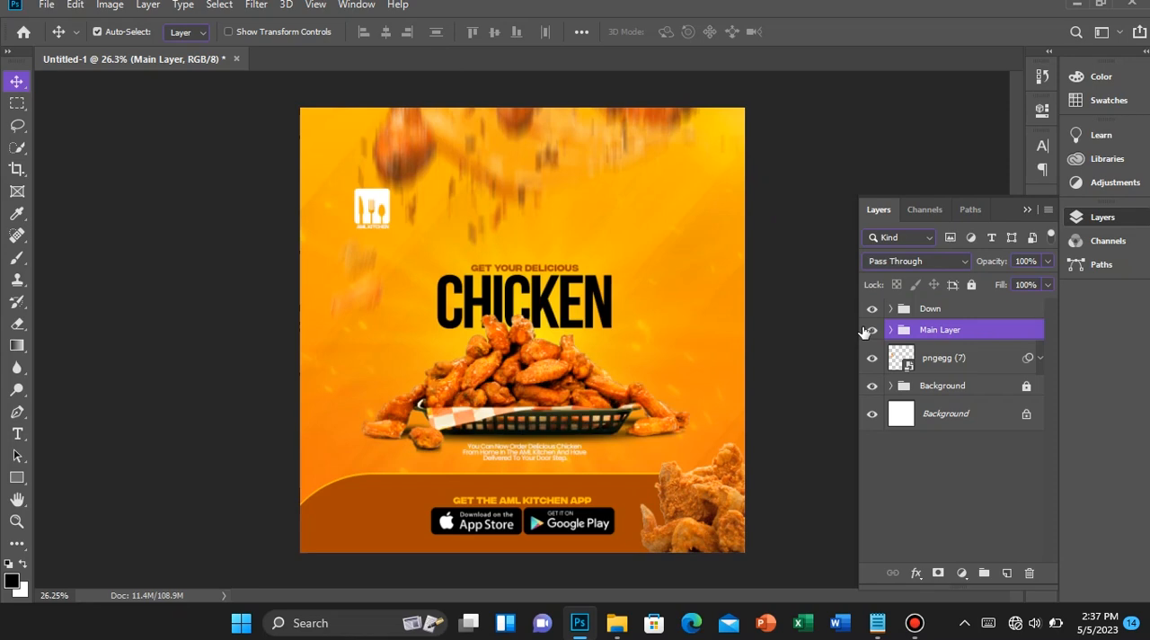
Nudge the Main Layer group up from the brown footer, then fine-tune it slightly back down
key(shift+Up)
key(shift+Up)
key(shift+Up)
key(shift+Up)
key(shift+Up)
key(shift+Up)
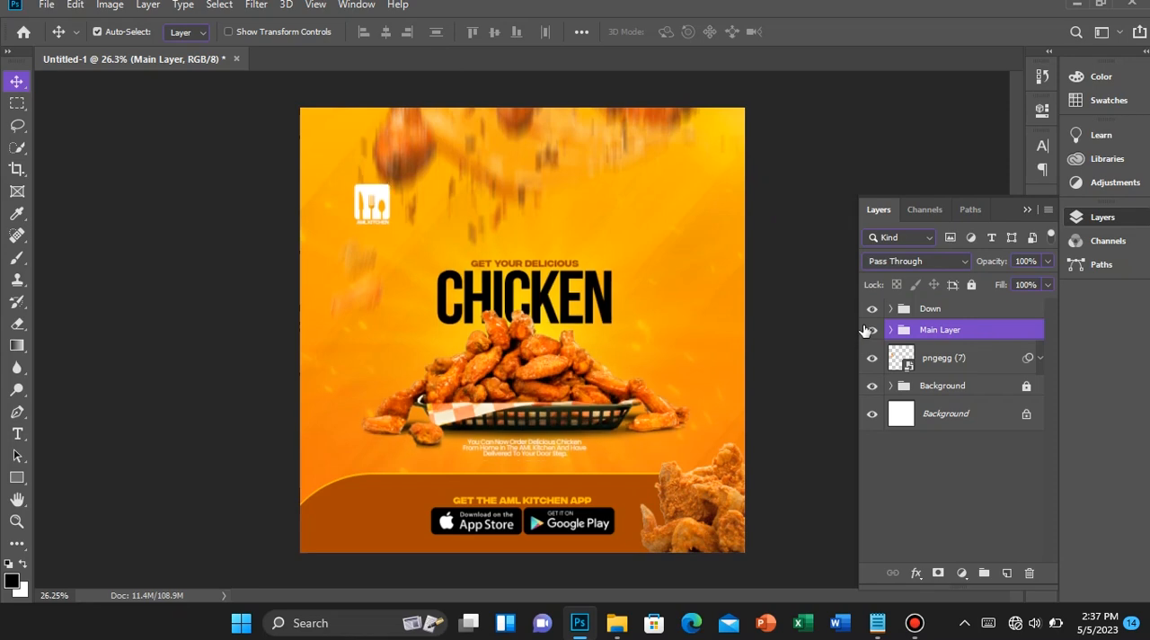
key(shift+Up)
key(shift+Up)
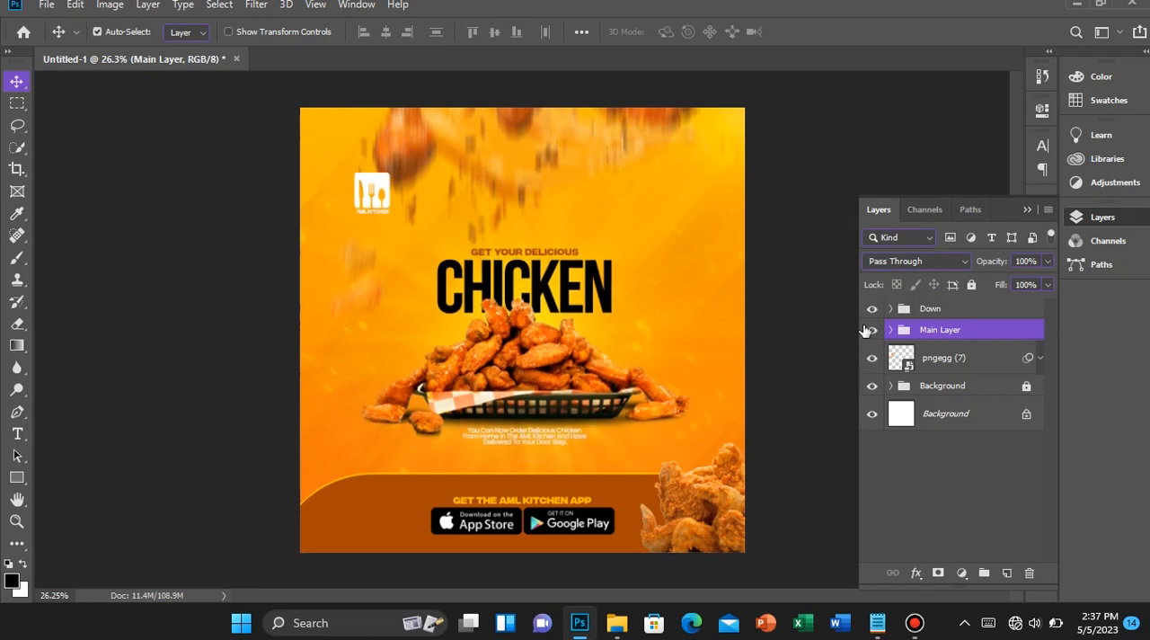
key(shift+Down)
key(shift+Down)
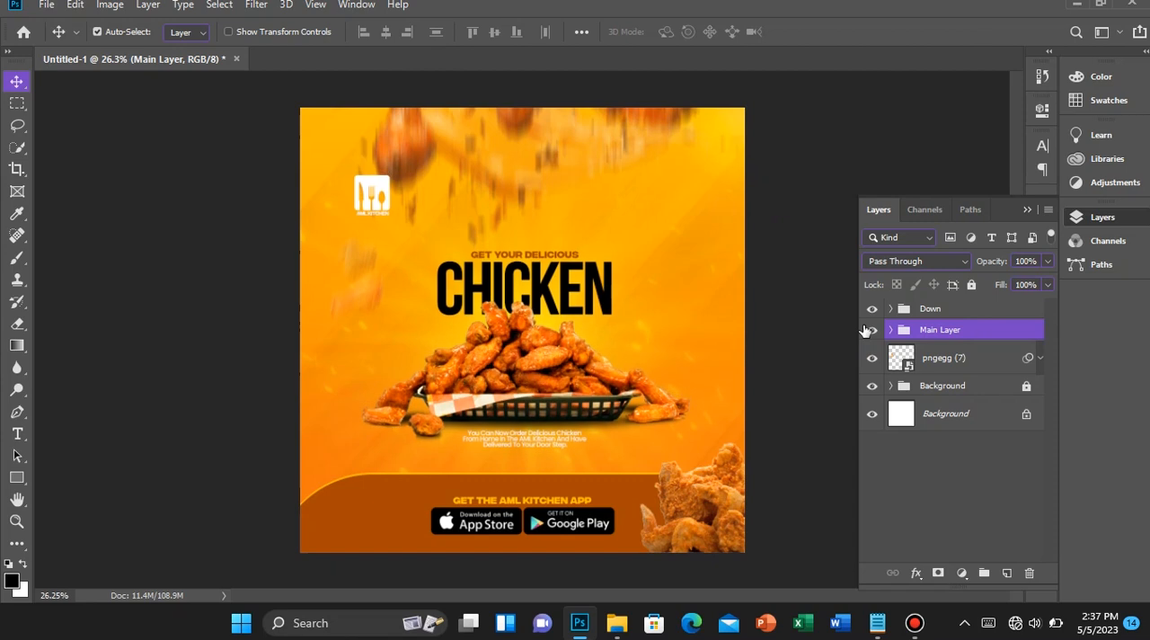
key(shift+Down)
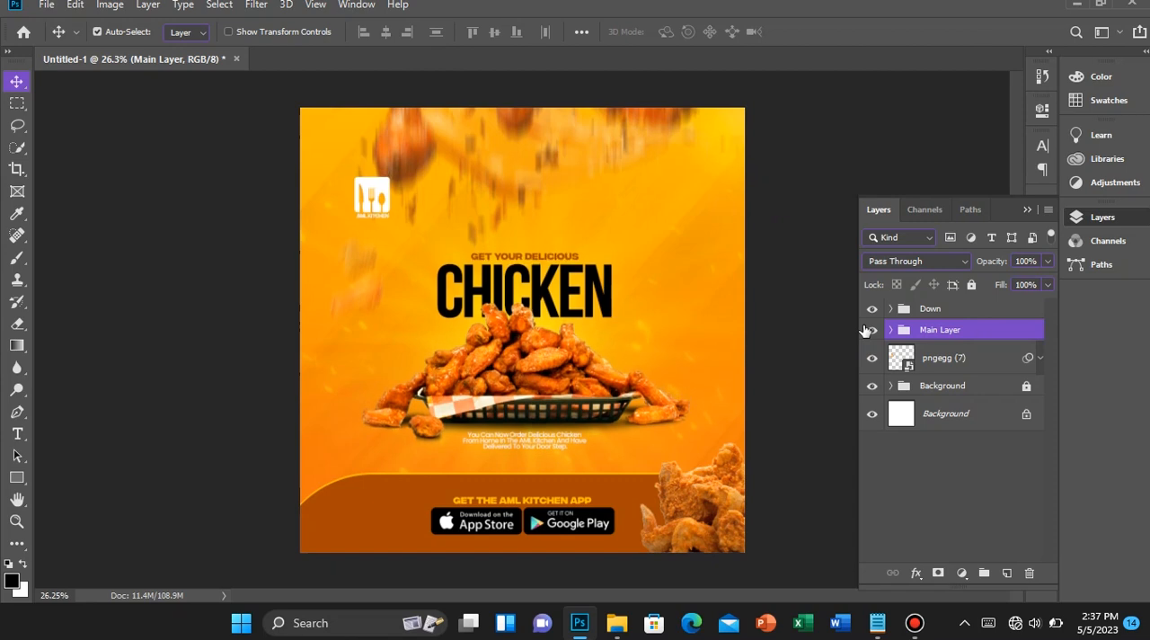
scroll(243, 228, up, 2)
scroll(670, 303, down, 3)
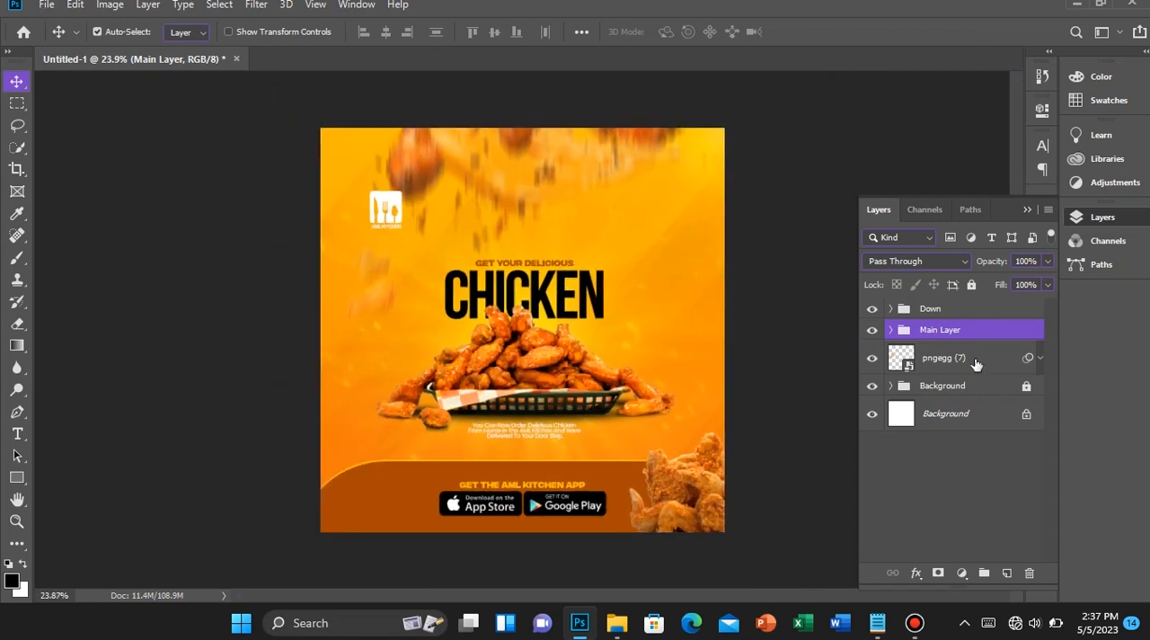
Unlock the Background group and combine it with pngegg (7), Main Layer and Down in one group
click(983, 362)
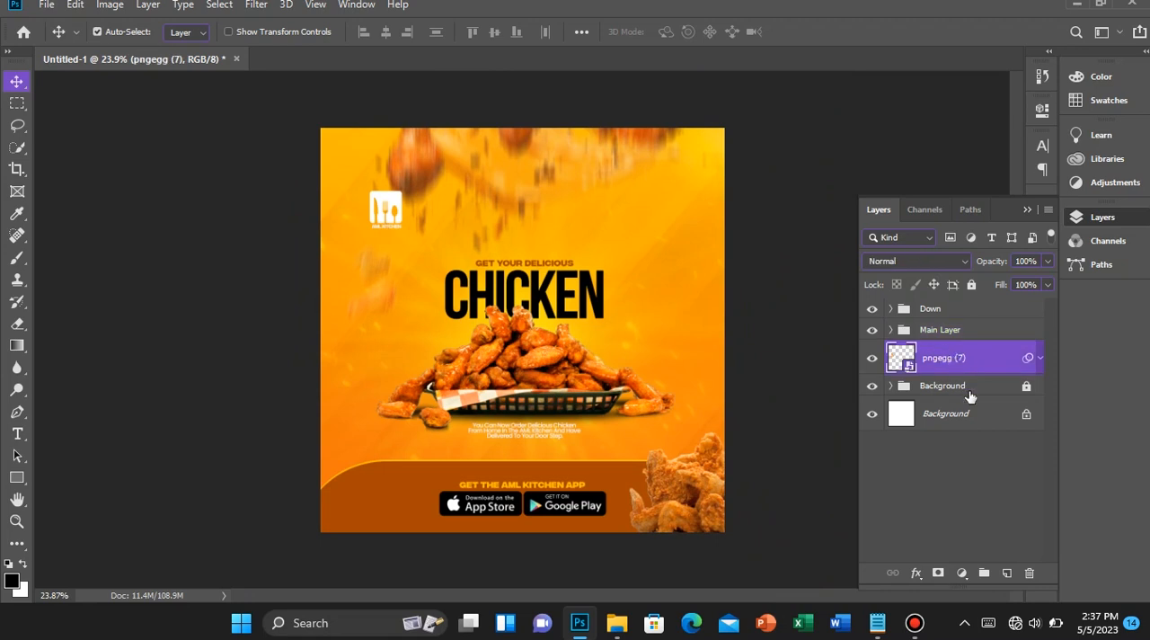
click(1004, 395)
click(970, 291)
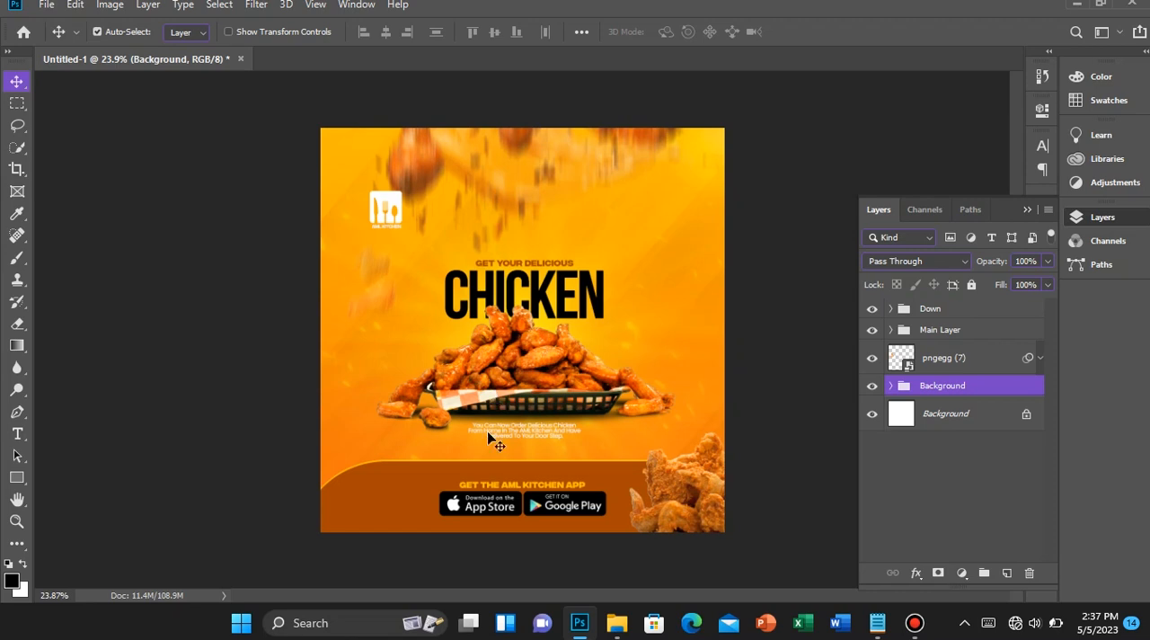
shift+click(949, 312)
key(ctrl+g)
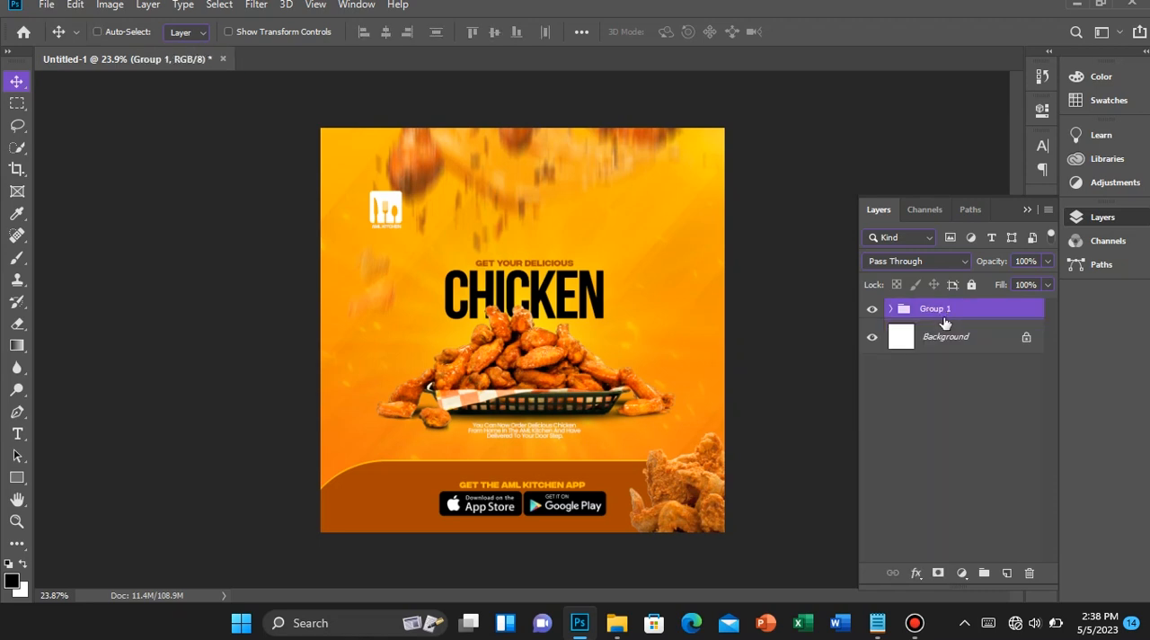
Rename the new overall group as ORIGINAL DESIGN
double_click(936, 308)
text(ORIGINAL DSI)
key(BackSpace)
key(BackSpace)
text(ESIGN)
key(Return)
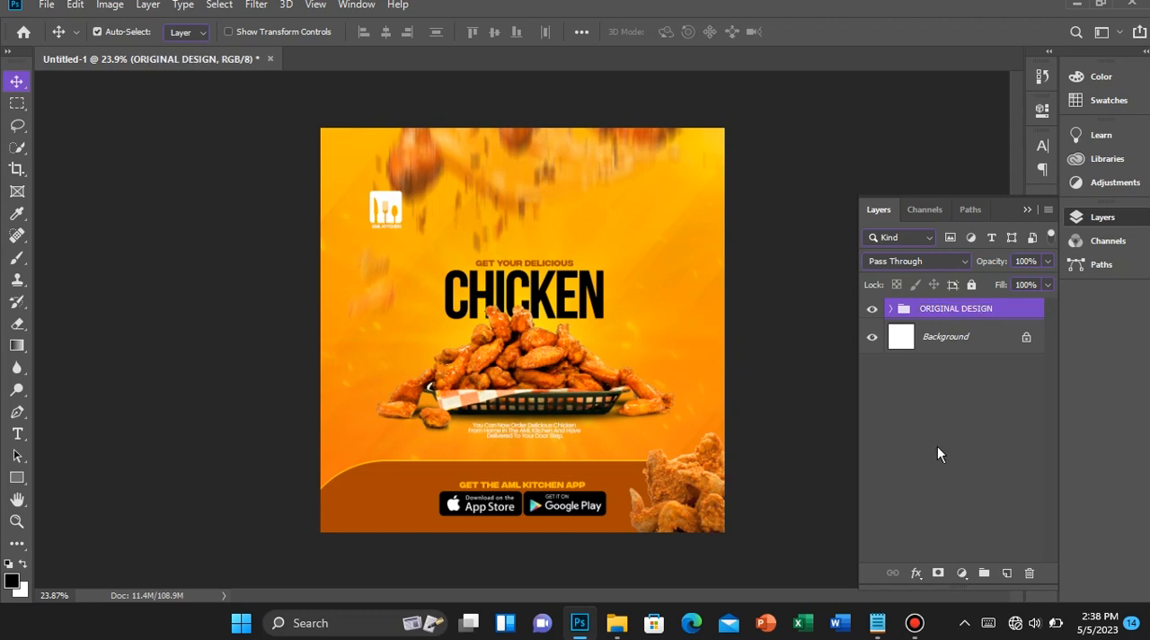
Duplicate the ORIGINAL DESIGN group, then lock and hide the original beneath the copy
key(ctrl+j)
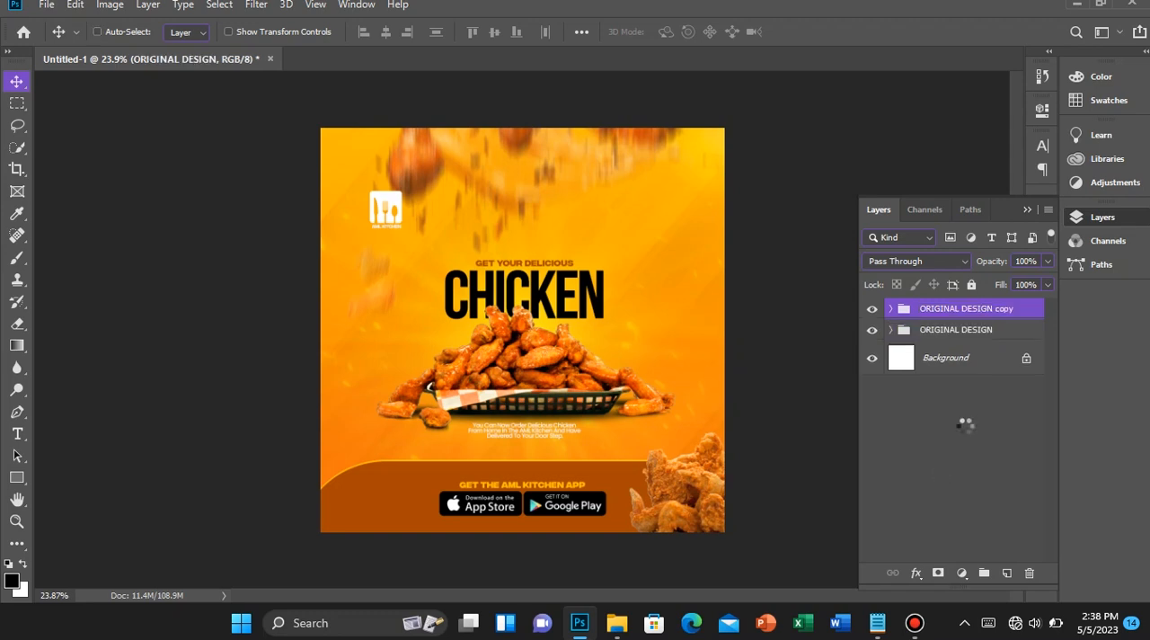
click(978, 330)
click(971, 284)
click(878, 330)
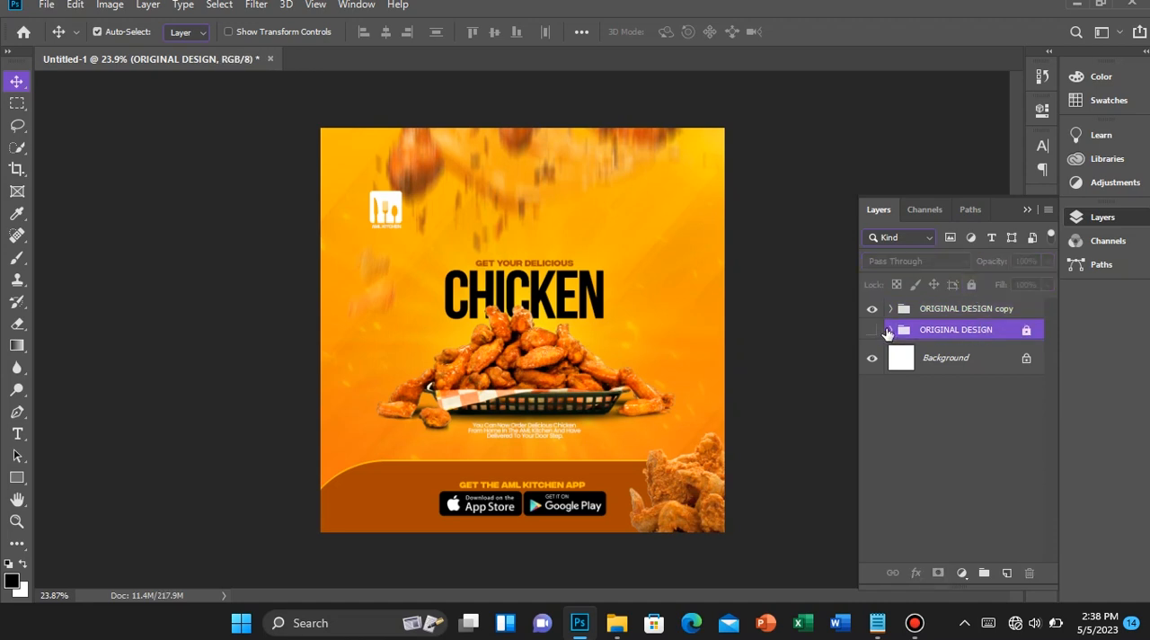
click(873, 332)
click(873, 332)
Try converting the ORIGINAL DESIGN copy group directly to a smart object, then undo the conversion
click(948, 312)
right_click(949, 314)
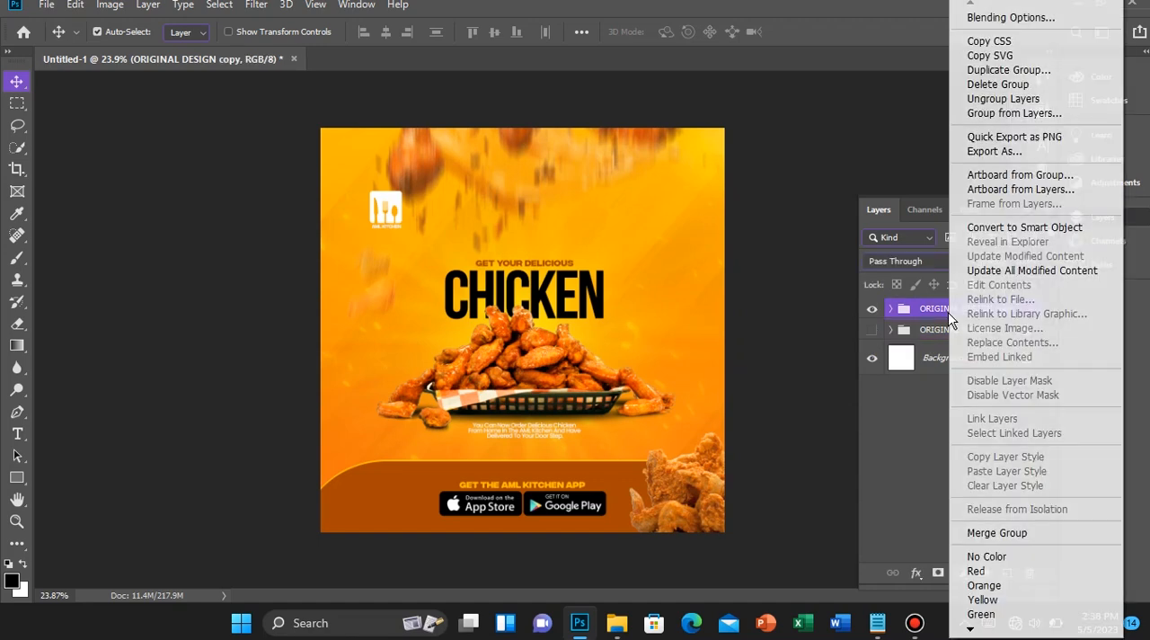
click(997, 230)
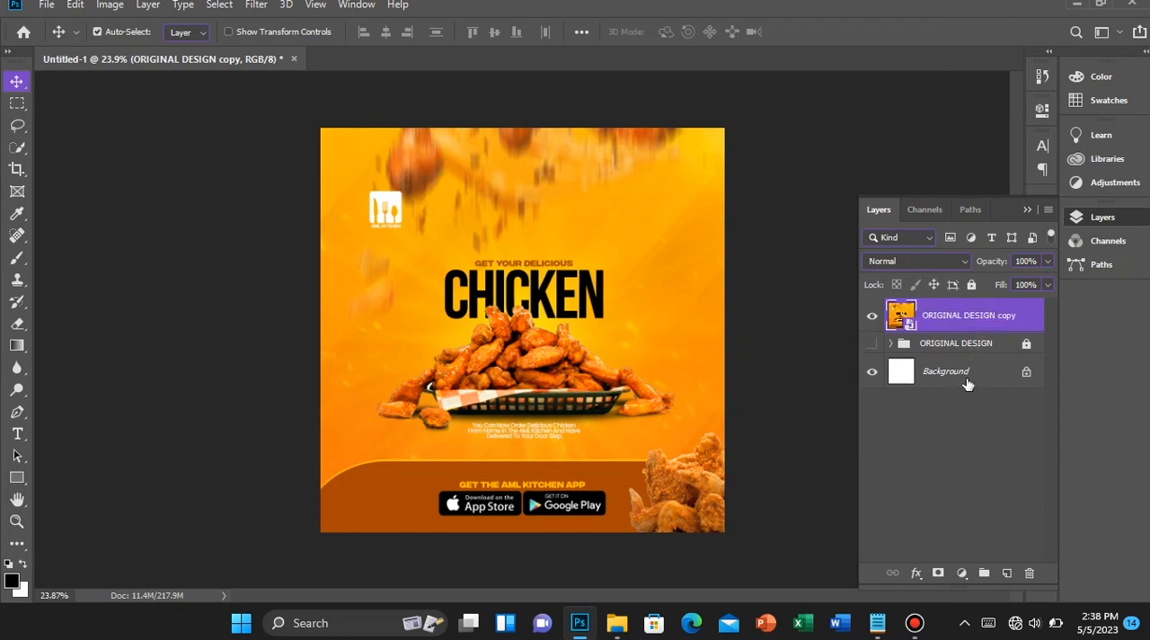
key(ctrl+z)
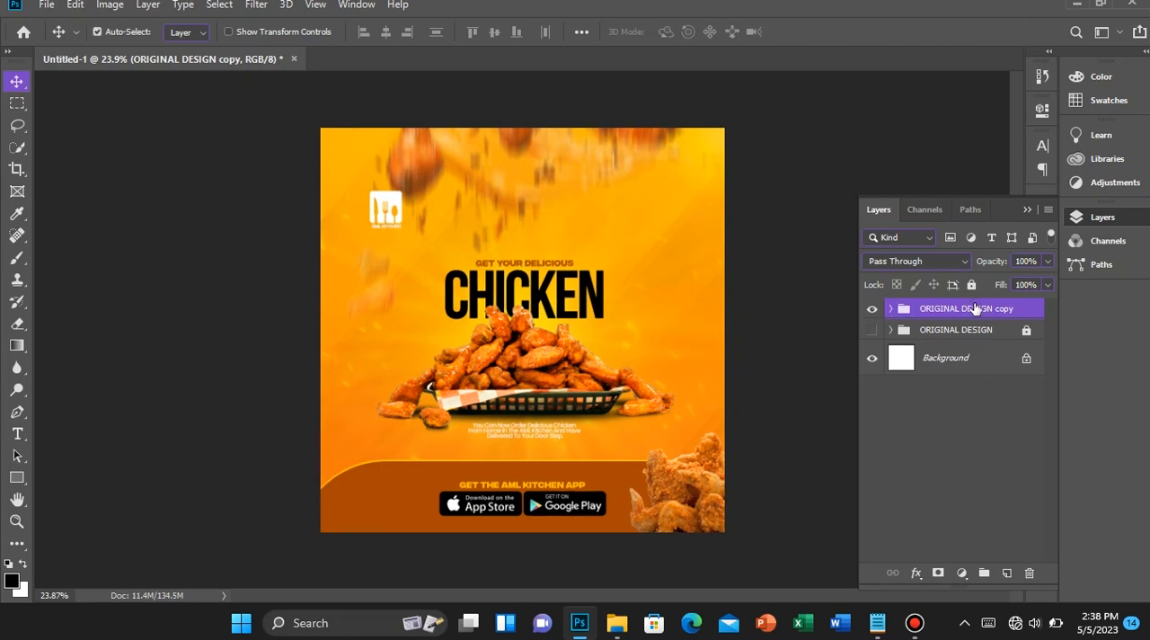
Merge the ORIGINAL DESIGN copy group into a single layer and convert that layer to a smart object
right_click(977, 308)
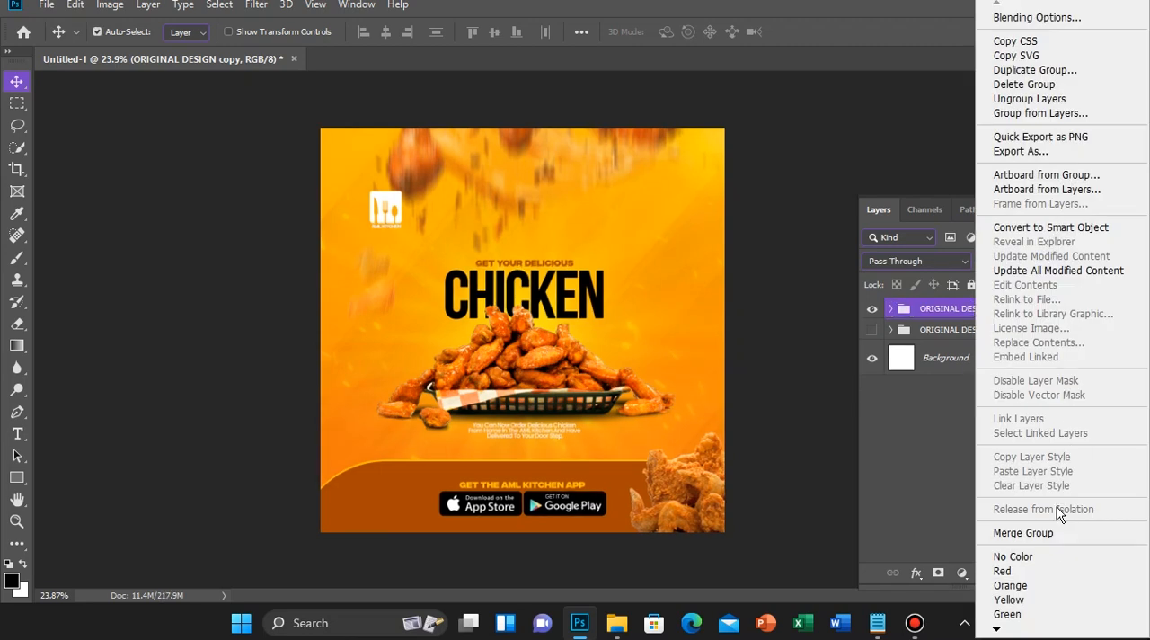
click(1047, 534)
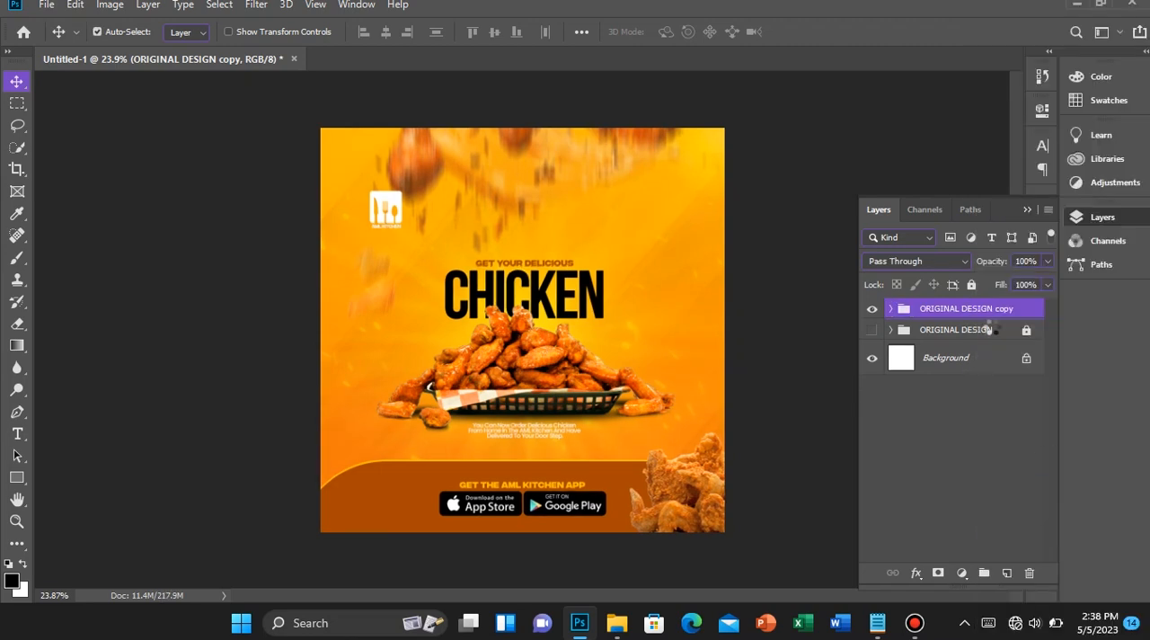
right_click(980, 310)
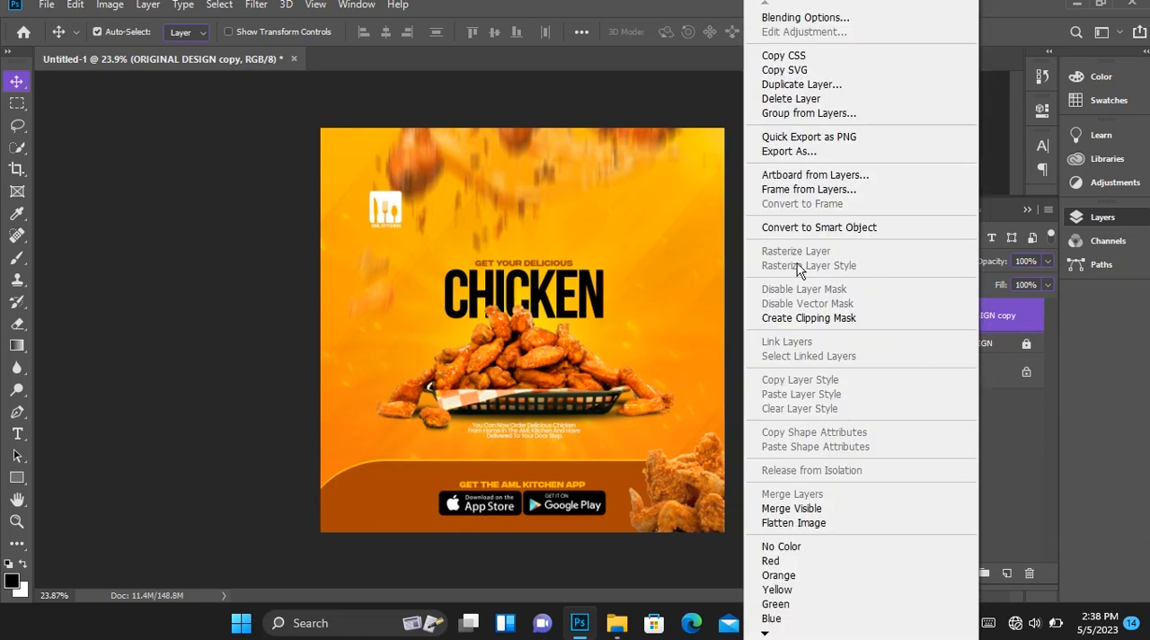
click(770, 224)
scroll(644, 258, up, 4)
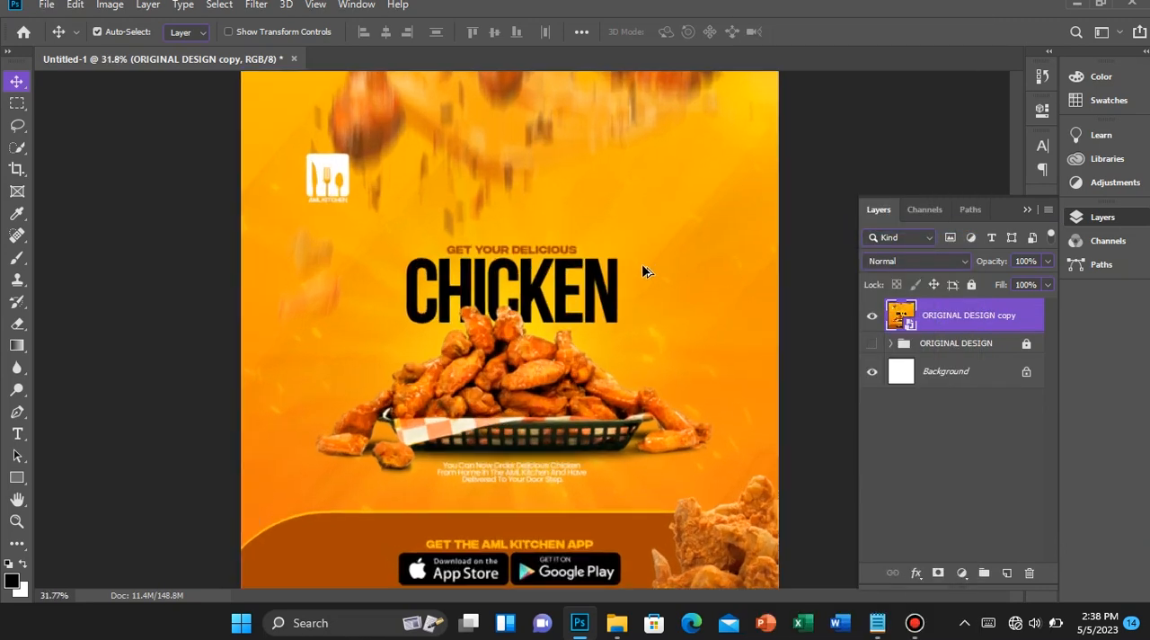
Compare the ORIGINAL DESIGN copy smart object with the ORIGINAL DESIGN group by toggling their visibility
scroll(641, 280, down, 4)
scroll(641, 280, up, 2)
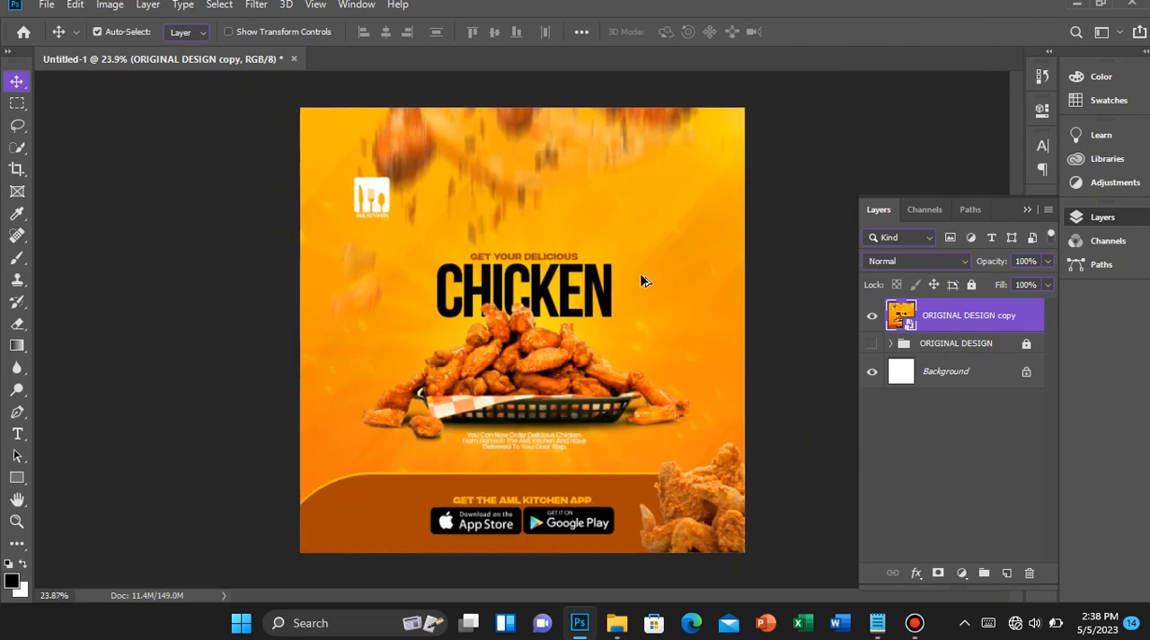
scroll(641, 280, down, 1)
click(872, 315)
click(872, 344)
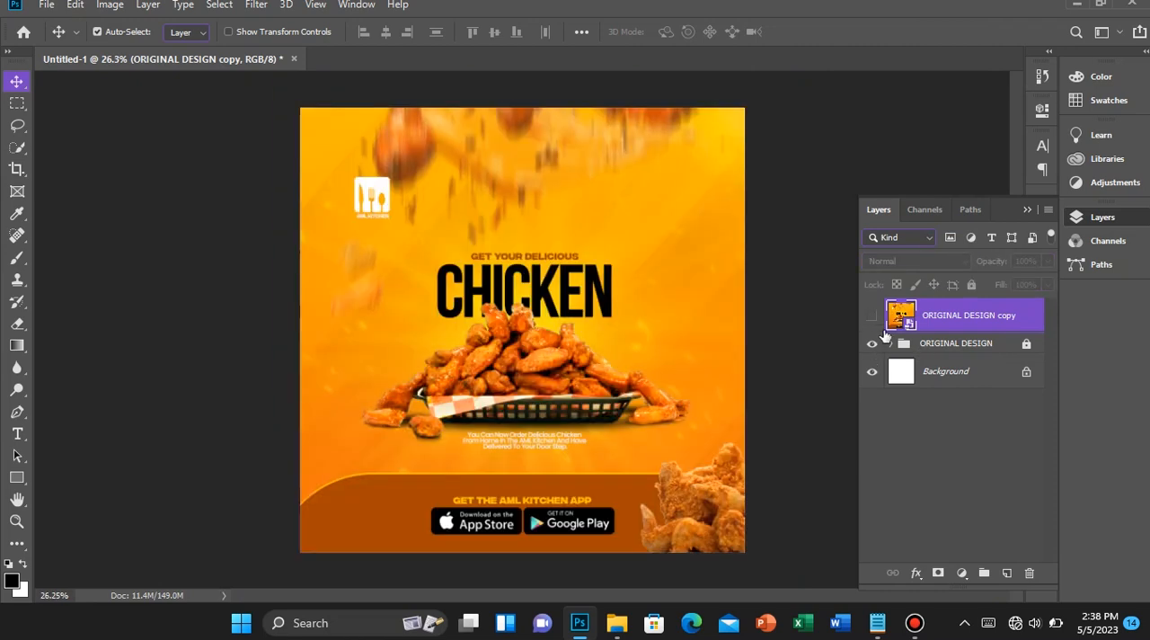
click(872, 315)
scroll(437, 303, down, 1)
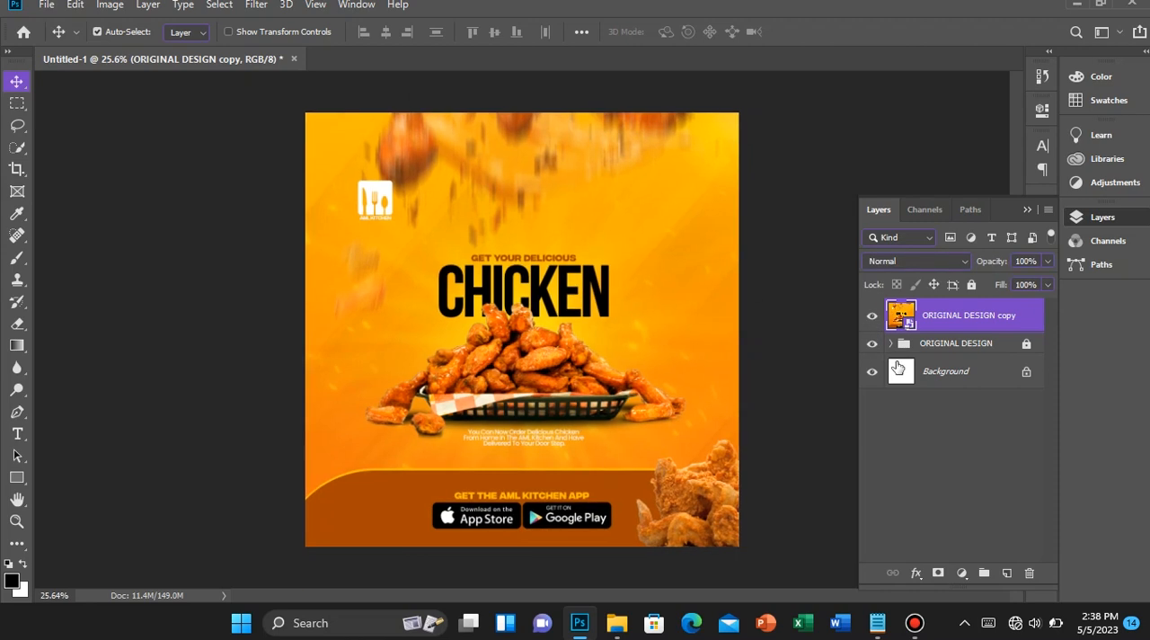
Start a Camera Raw filter on the ORIGINAL DESIGN copy smart object with temperature +5 and tint +5
scroll(600, 330, down, 2)
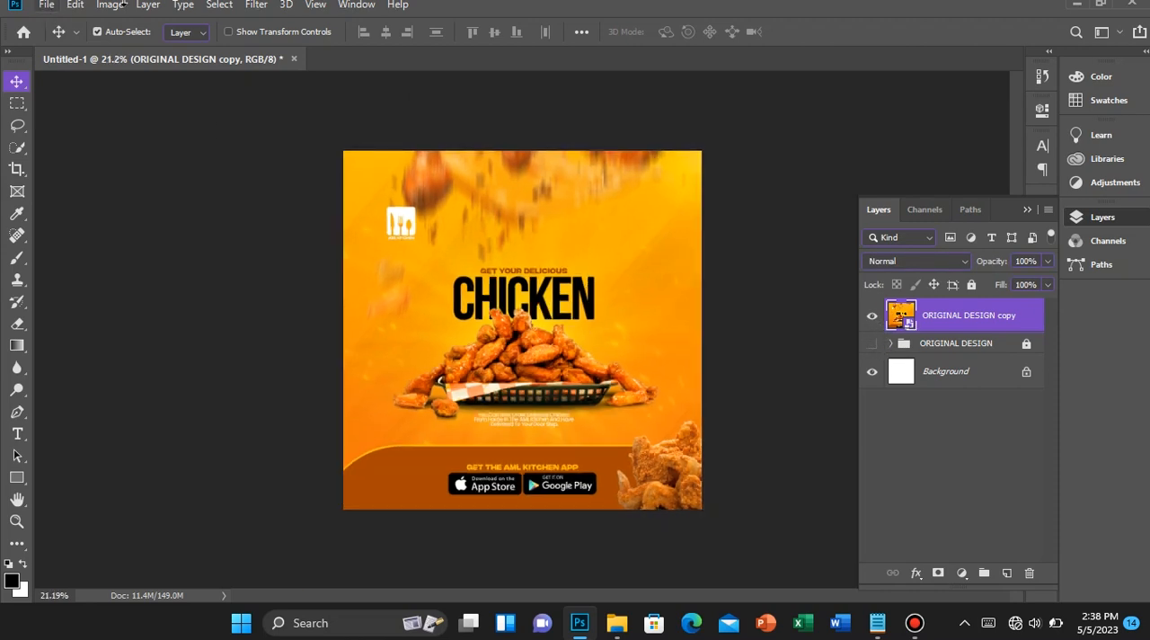
click(256, 5)
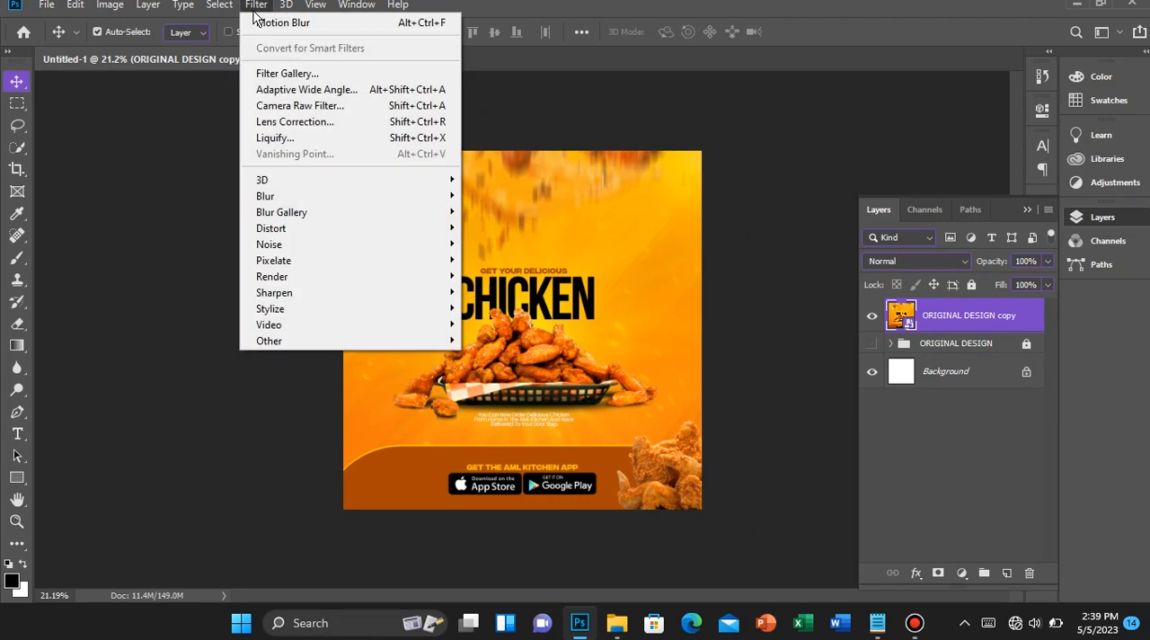
click(351, 106)
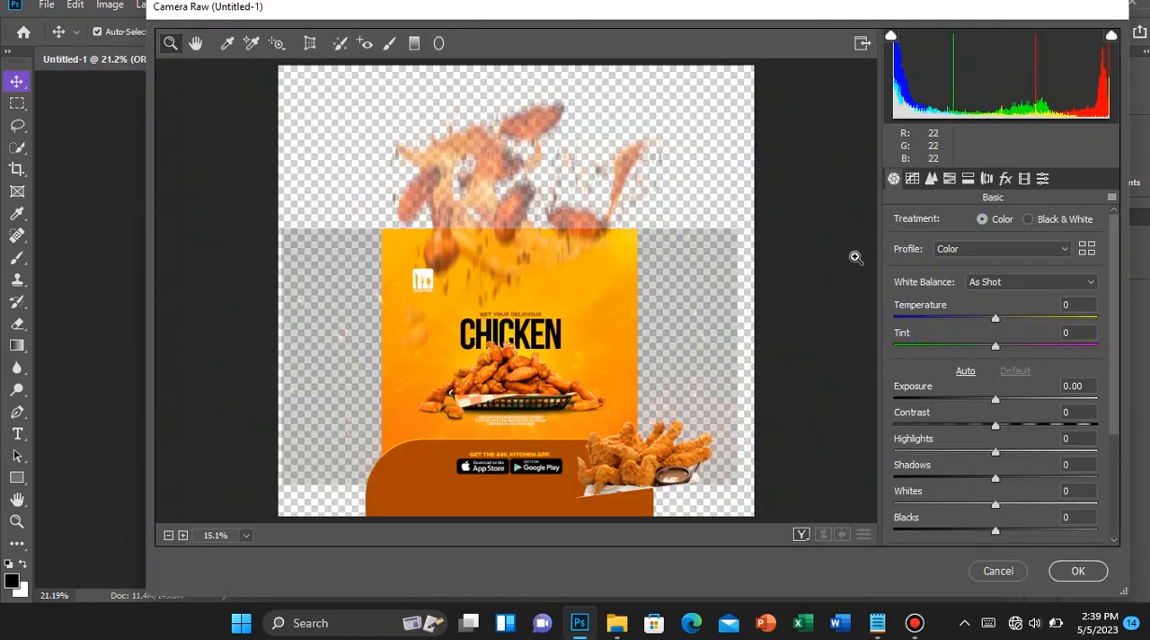
click(1087, 305)
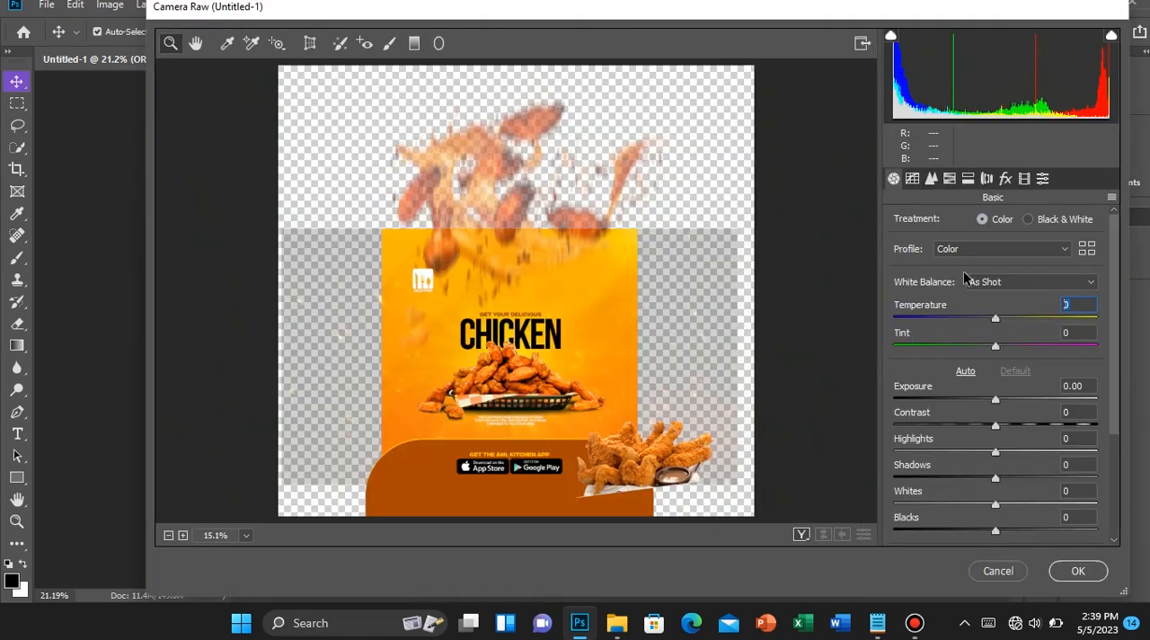
text(5)
click(1066, 330)
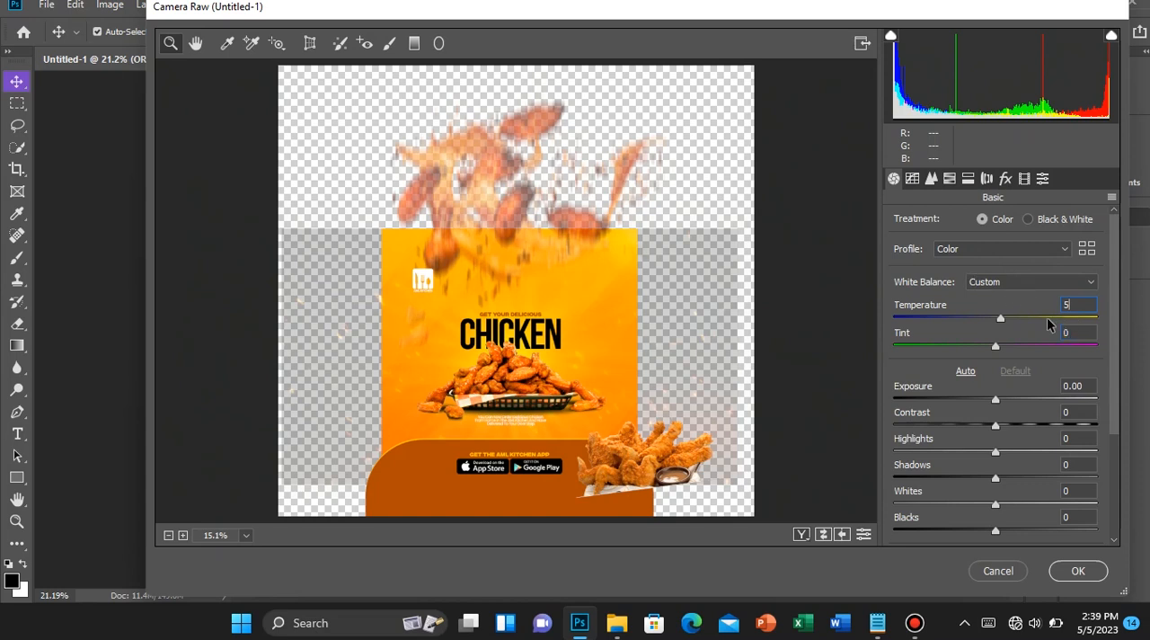
text(5)
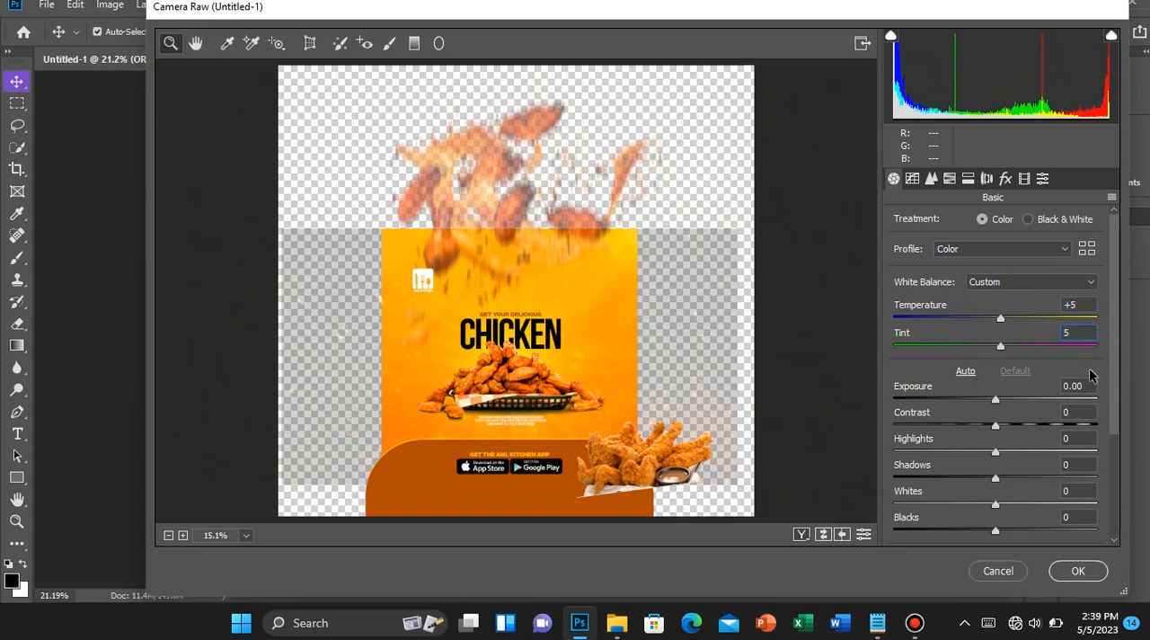
Set the Camera Raw contrast to +20 and clarity to +5
scroll(1075, 371, down, 3)
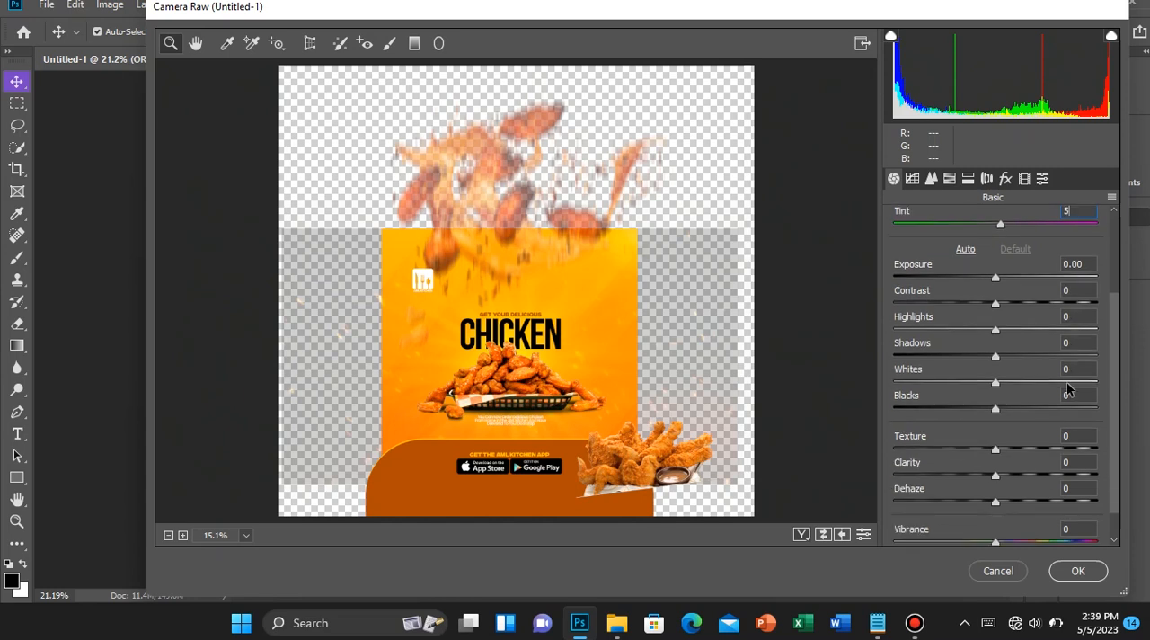
drag(1082, 303, 1073, 304)
click(1083, 290)
text(20)
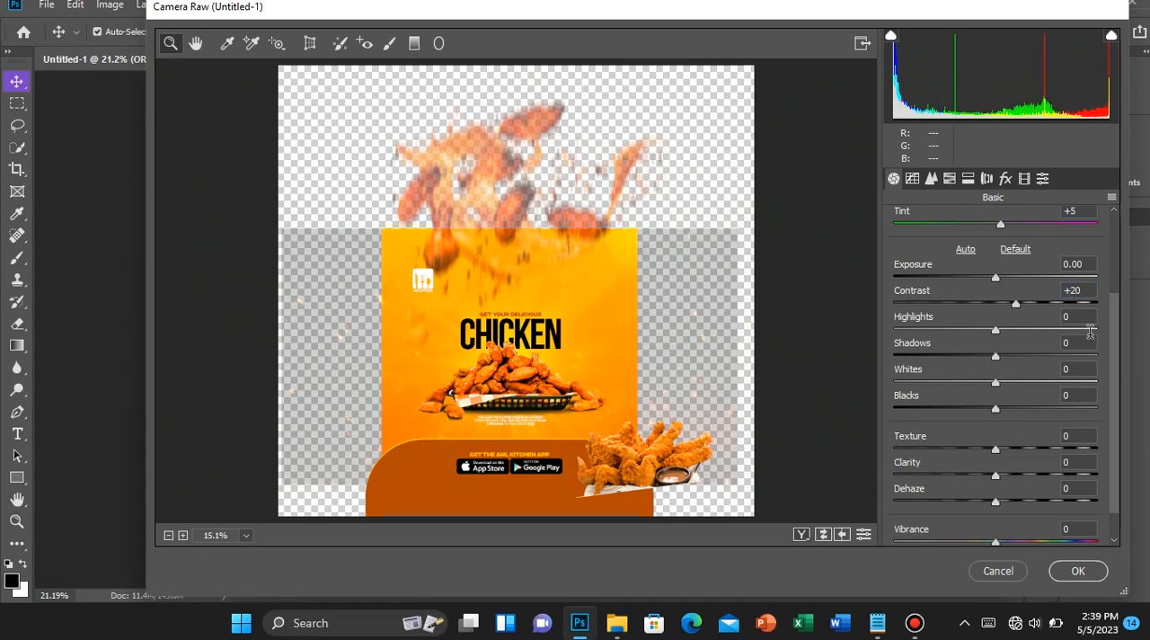
scroll(1090, 333, down, 1)
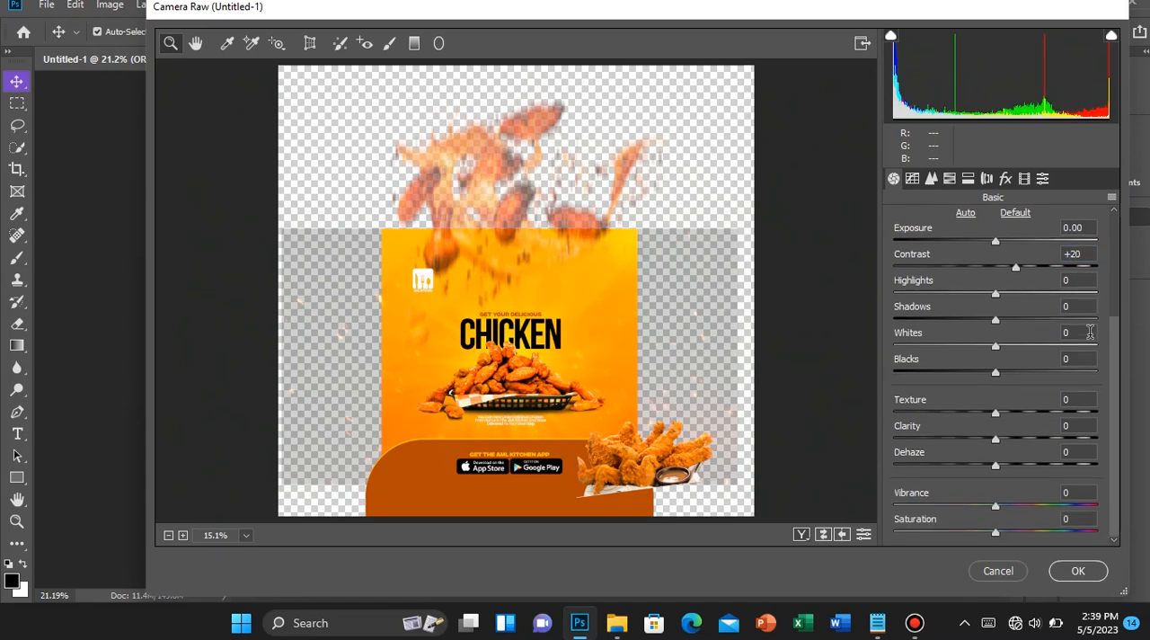
click(1067, 426)
text(5)
key(Return)
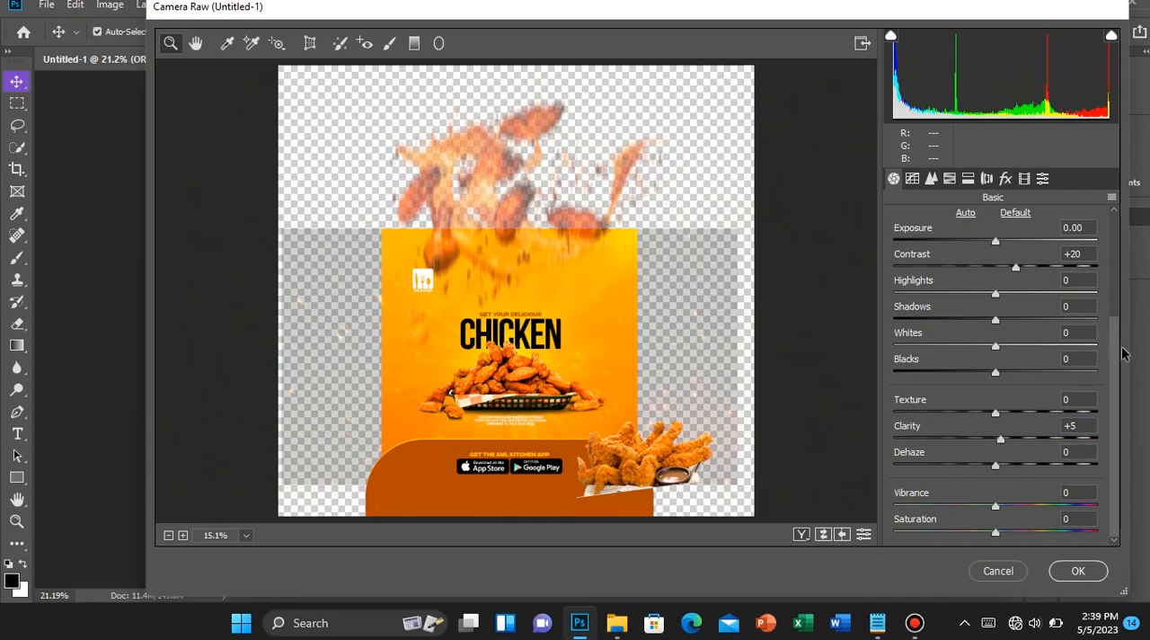
Set the vibrance and saturation to +7 each and apply the Camera Raw filter
click(1072, 494)
text(7)
key(Tab)
text(7)
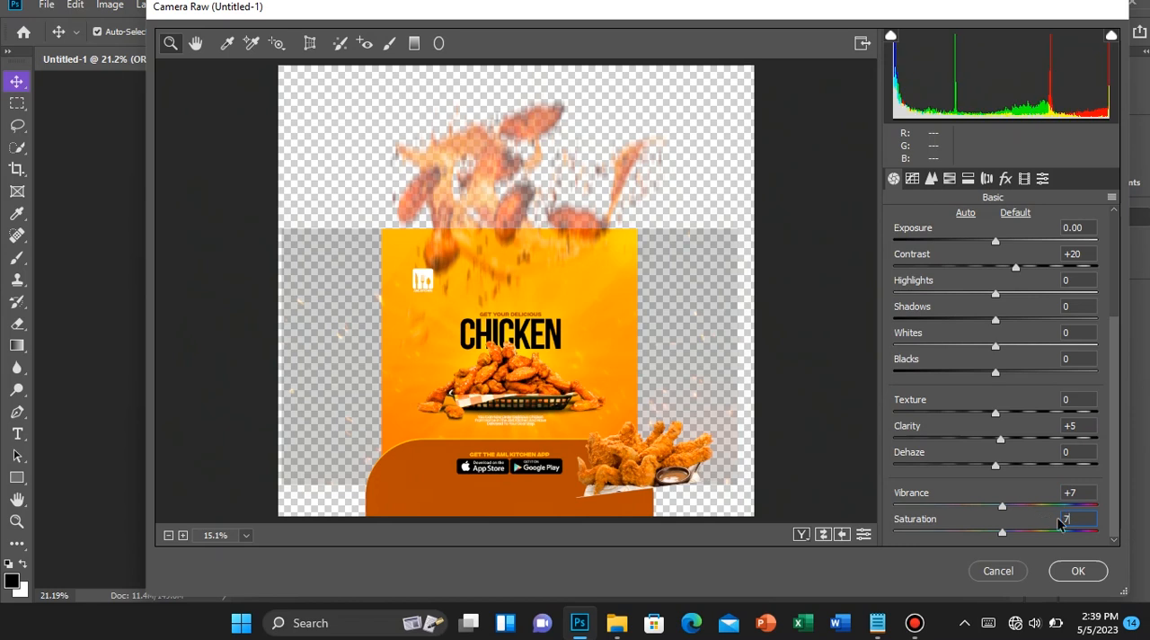
click(1078, 571)
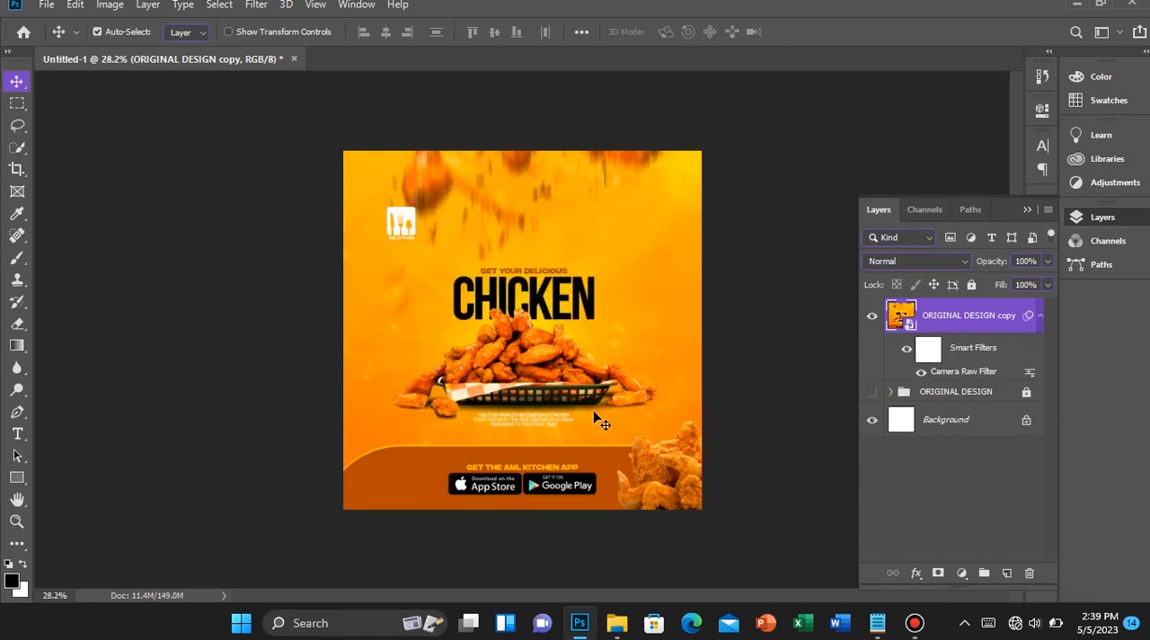
Examine the color-graded flyer at different magnifications to judge the effect of the Camera Raw filter
scroll(594, 413, up, 3)
scroll(600, 420, down, 1)
scroll(590, 425, up, 1)
scroll(590, 424, down, 3)
scroll(590, 424, up, 4)
scroll(590, 424, down, 5)
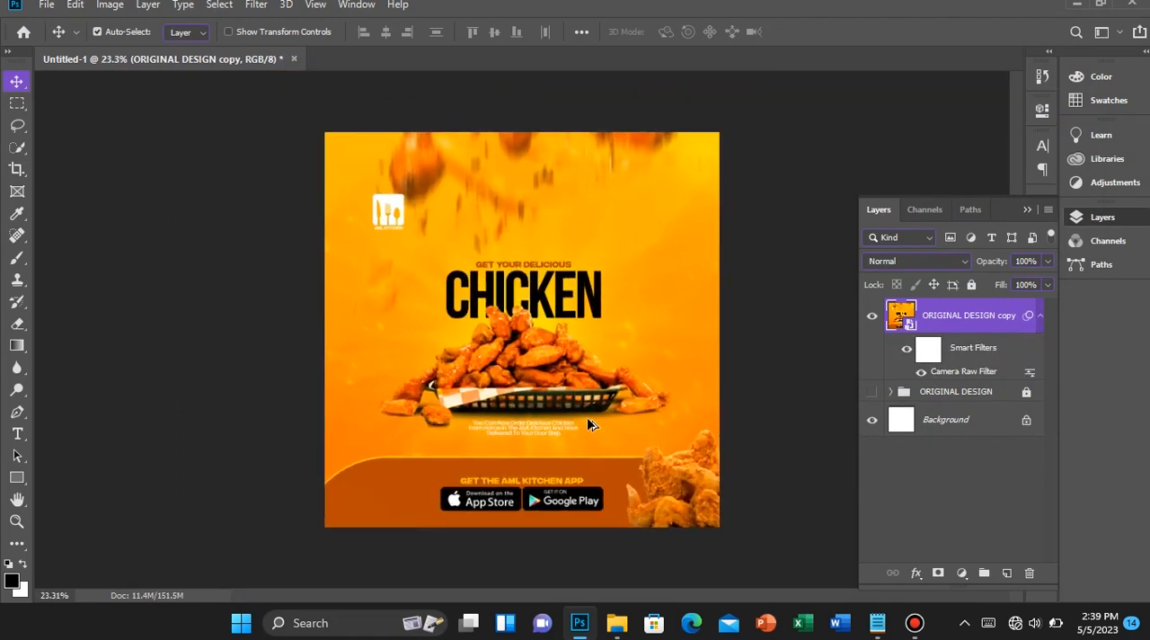
scroll(590, 424, up, 1)
scroll(559, 431, down, 3)
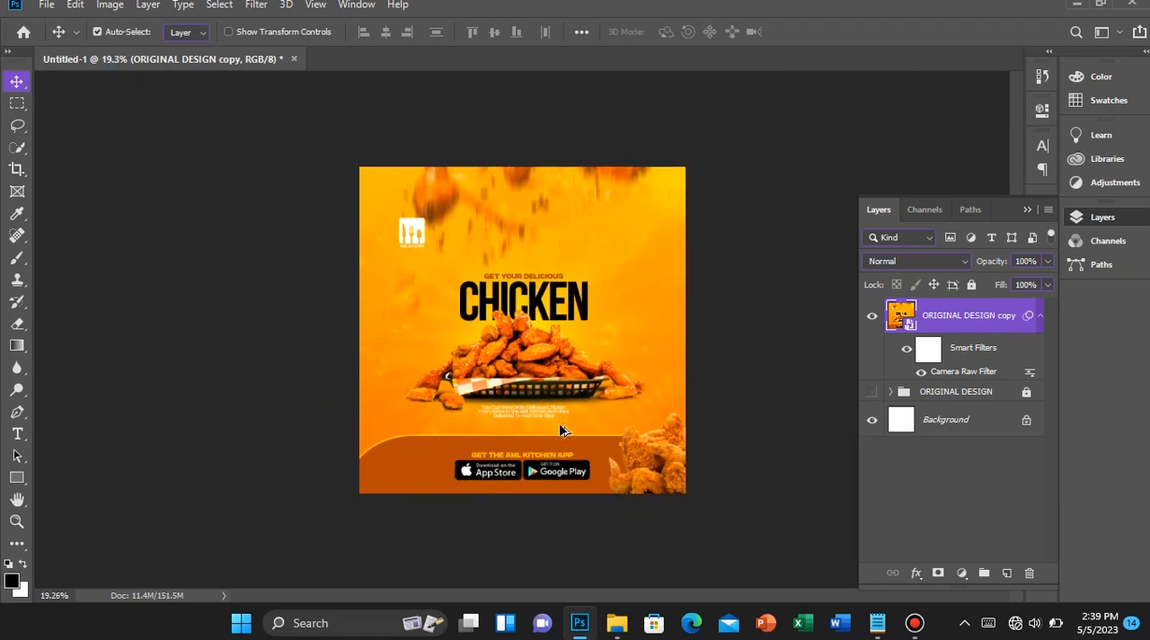
scroll(560, 430, up, 2)
Reopen the Camera Raw smart filter, try a temperature of +100, and discard the change
double_click(988, 371)
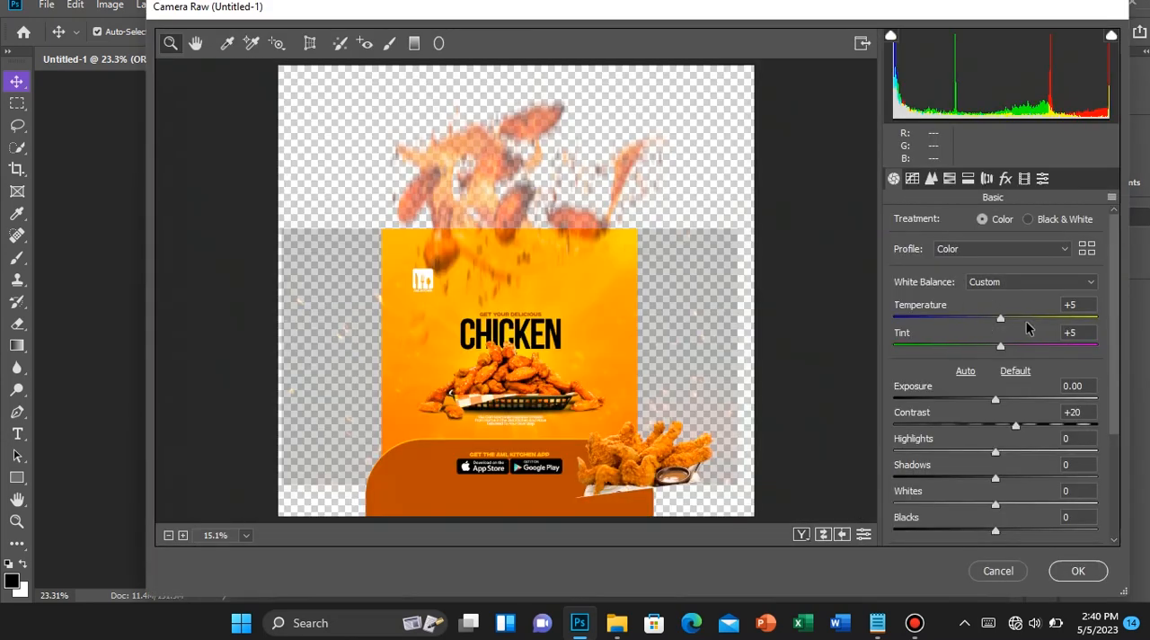
drag(1026, 320, 905, 318)
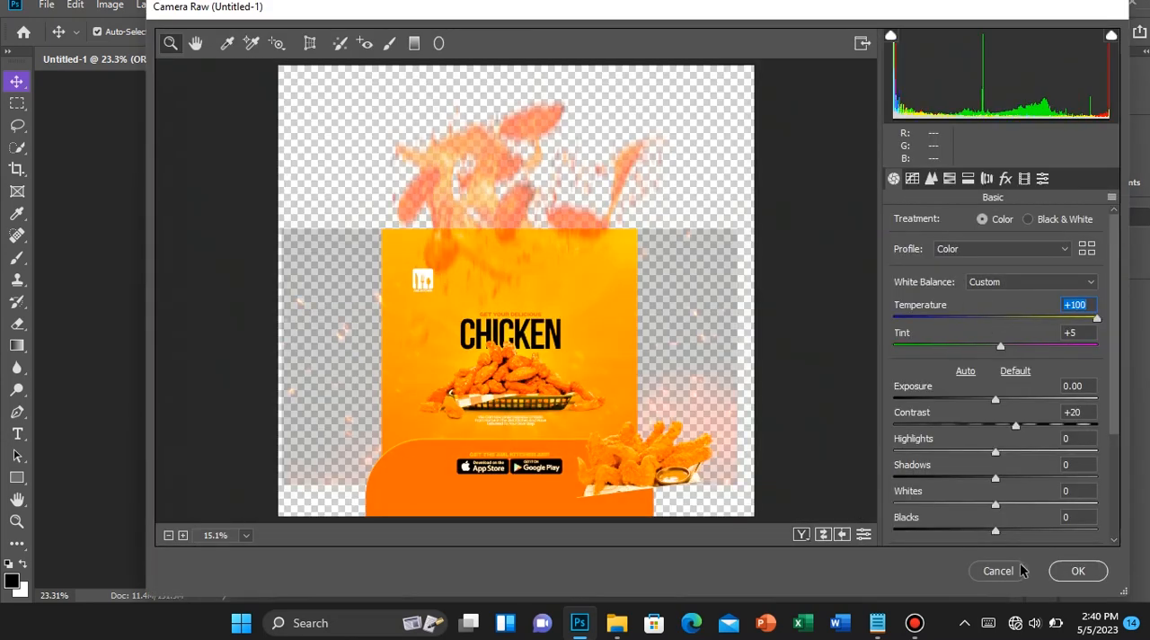
click(1078, 570)
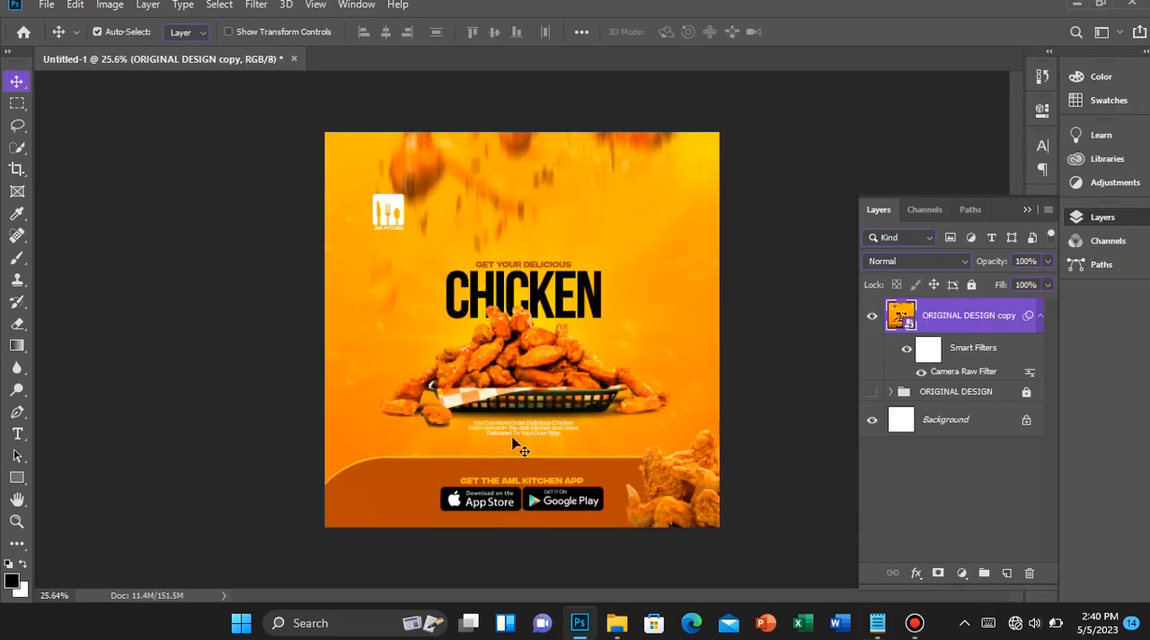